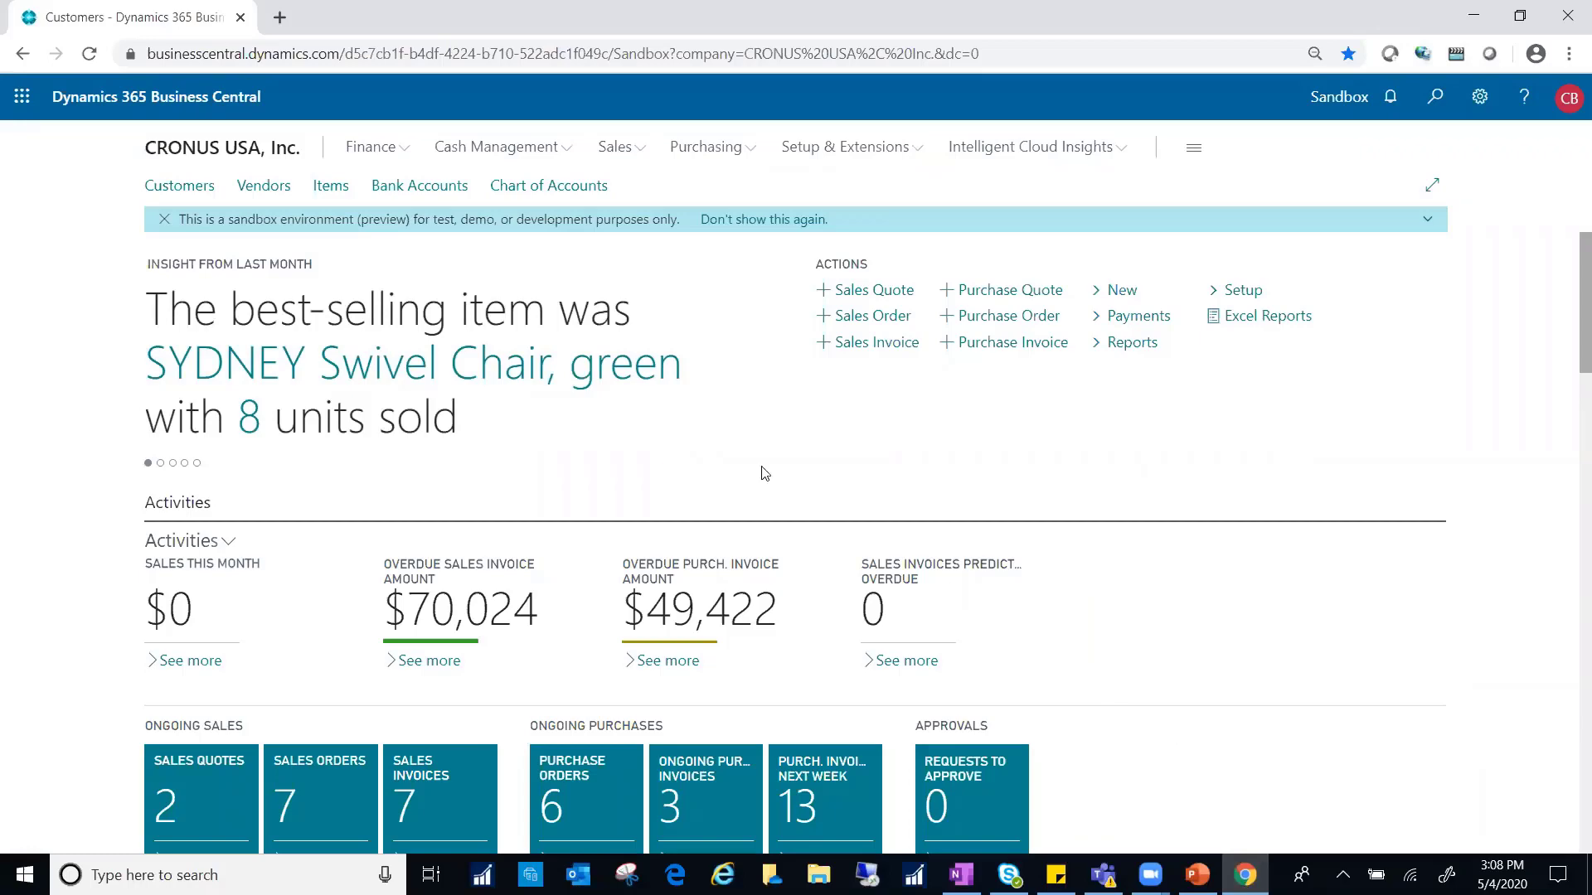
Go to the Items list and open the Sales Prices page for item 1896-S (ATHENS Desk)
click(330, 187)
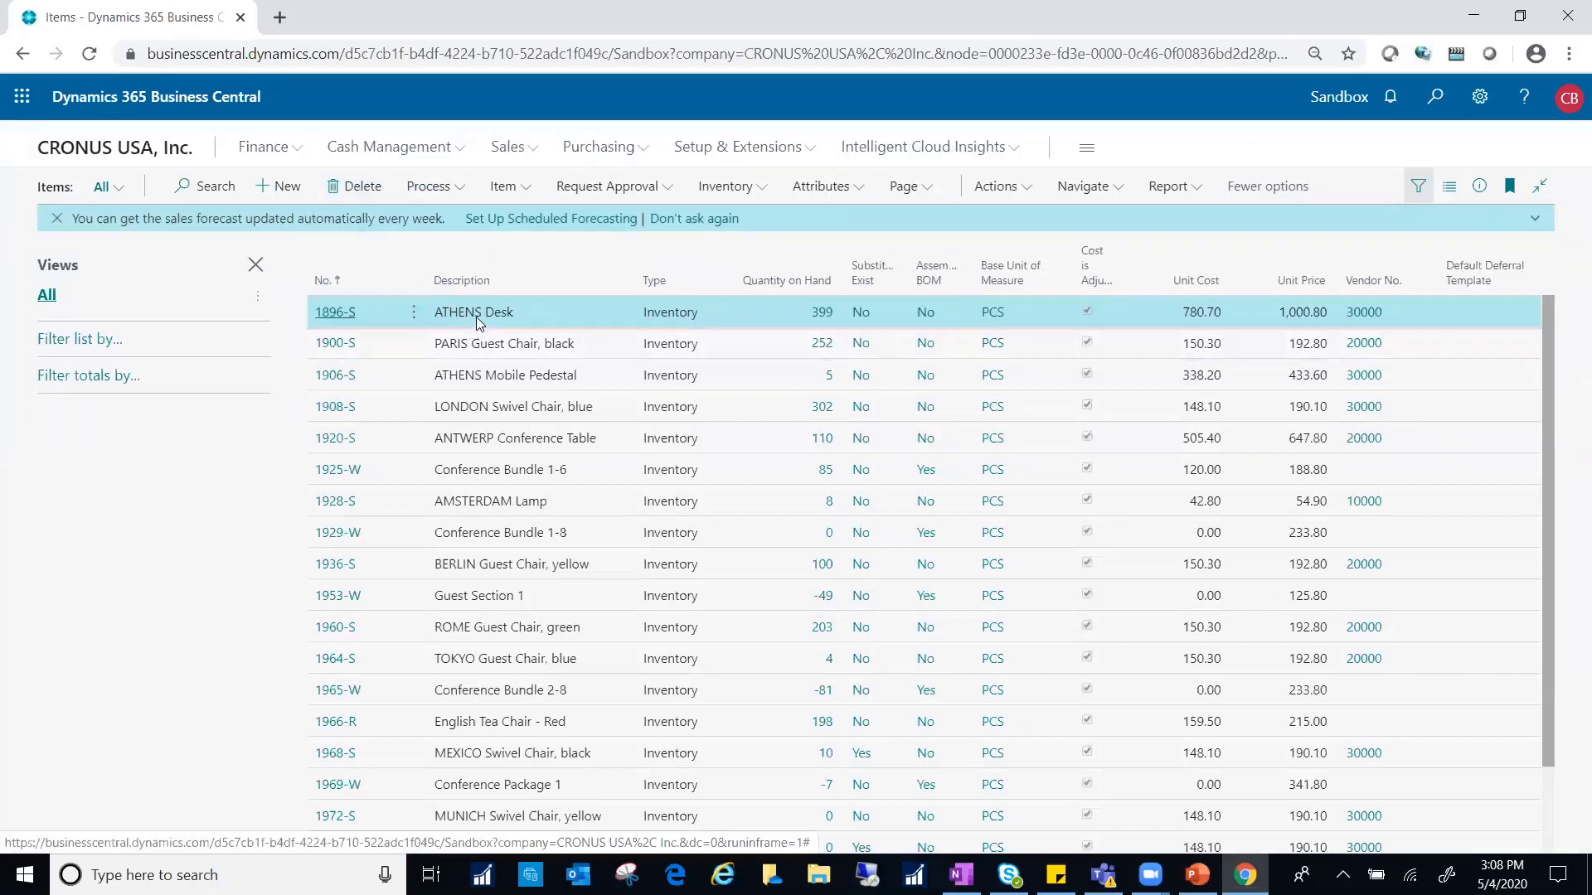
click(1075, 190)
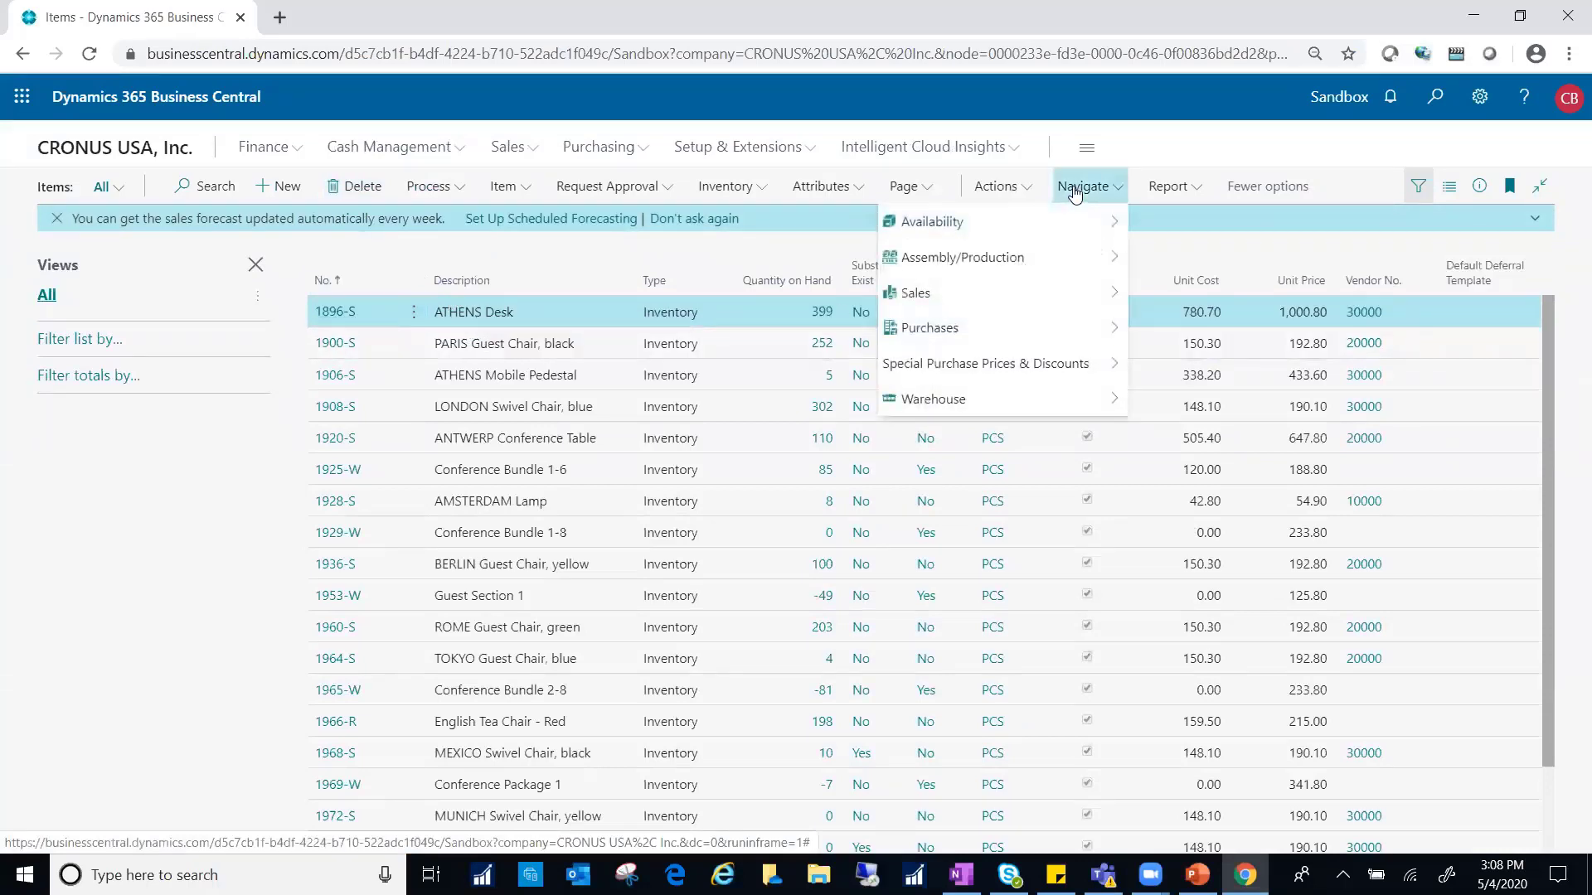
mouse_move(1061, 296)
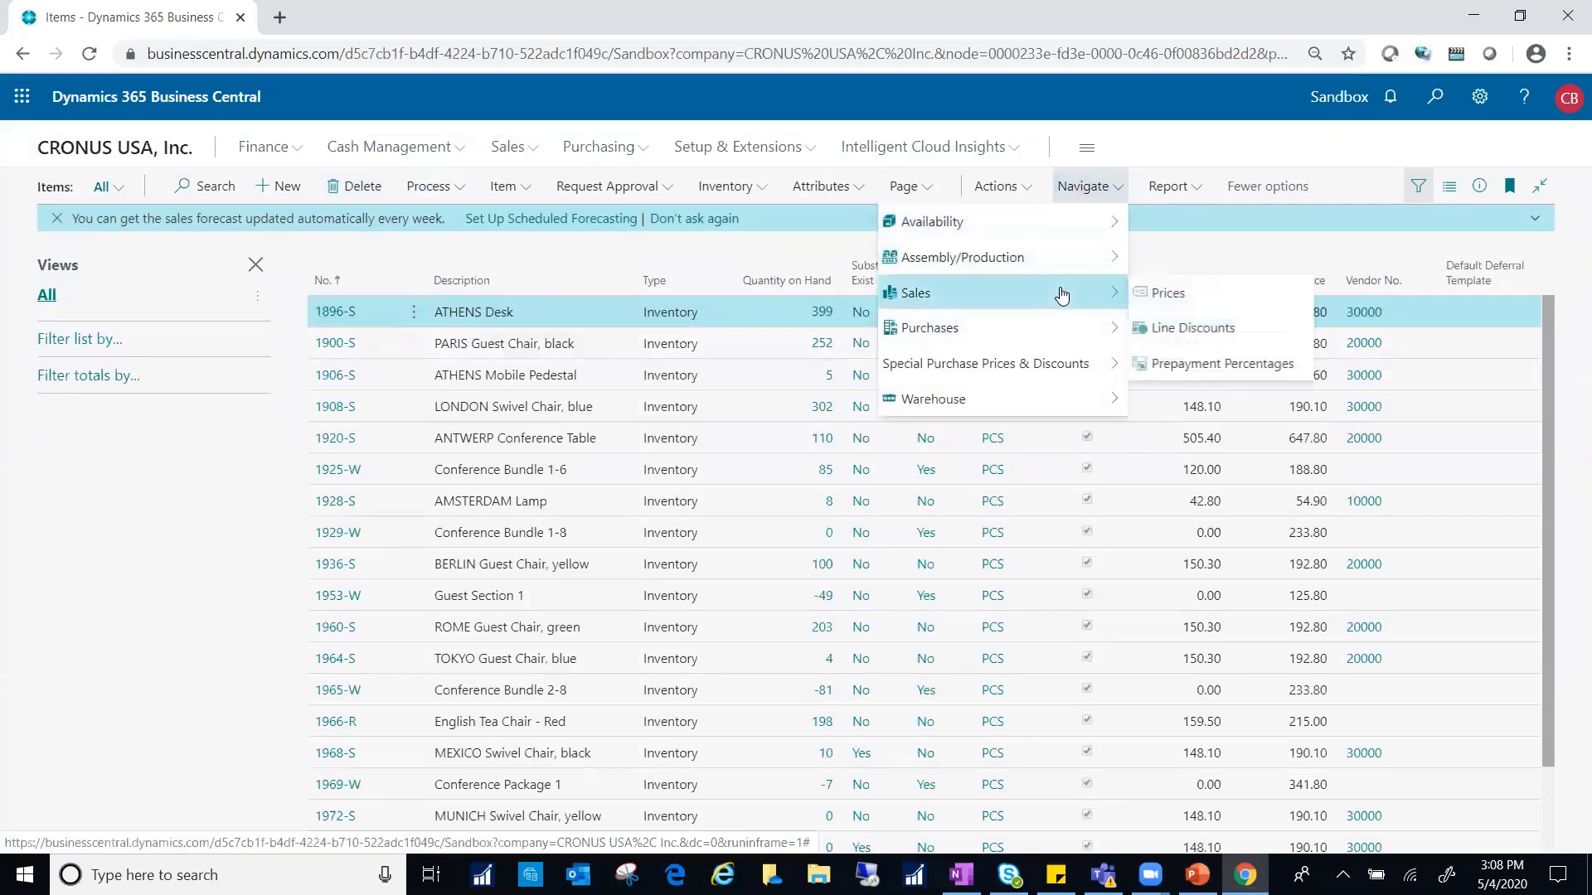
click(1168, 294)
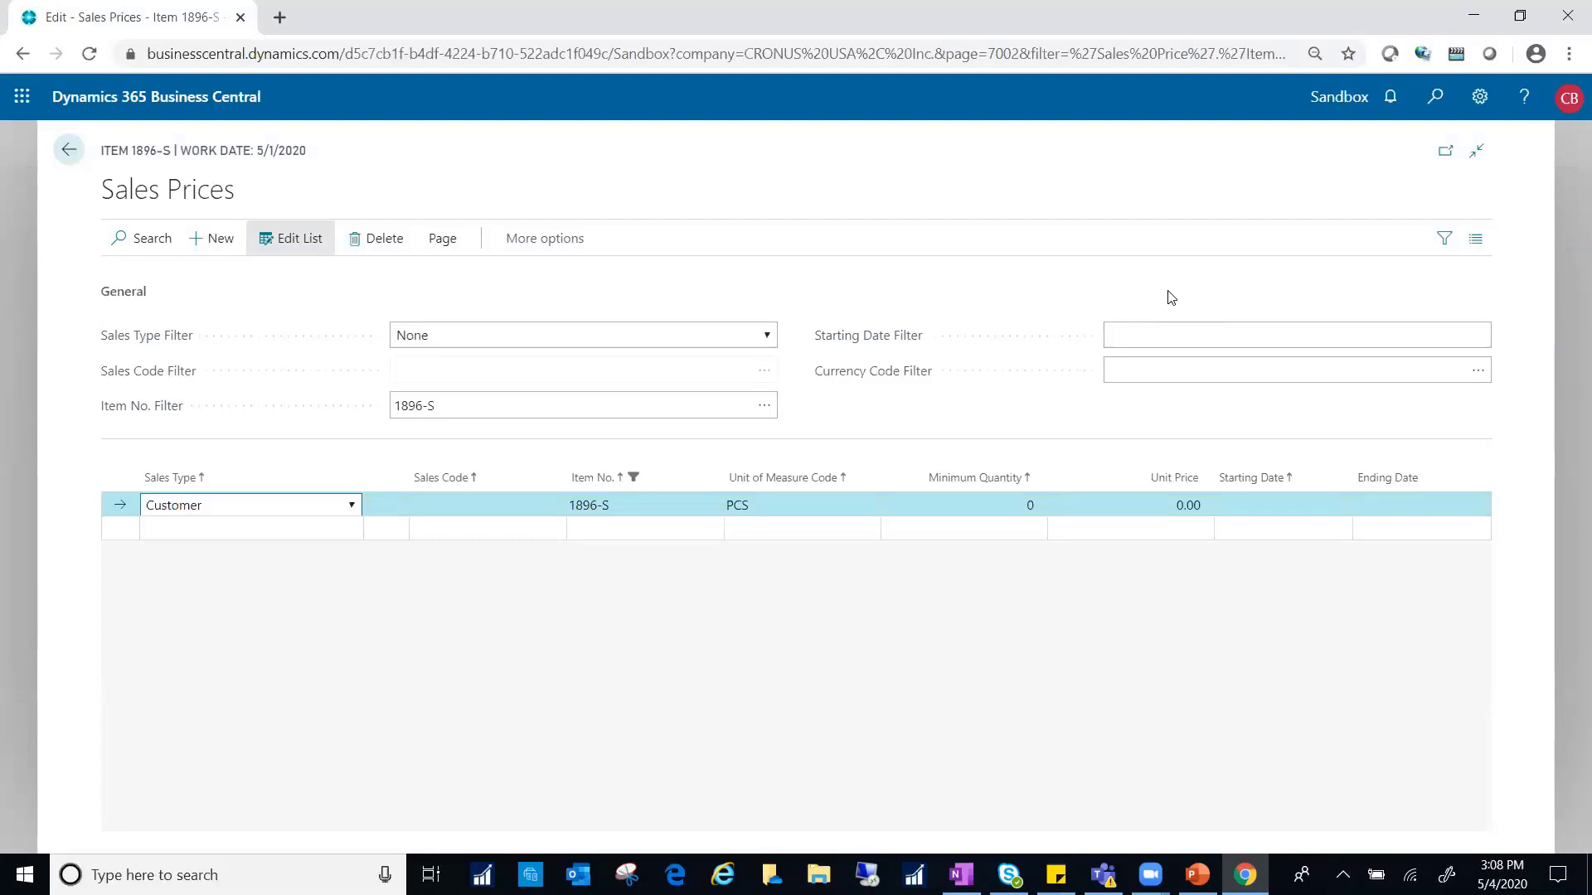
Keep sales type Customer on the price line and set sales code 40000 (Alpine Ski House)
click(349, 508)
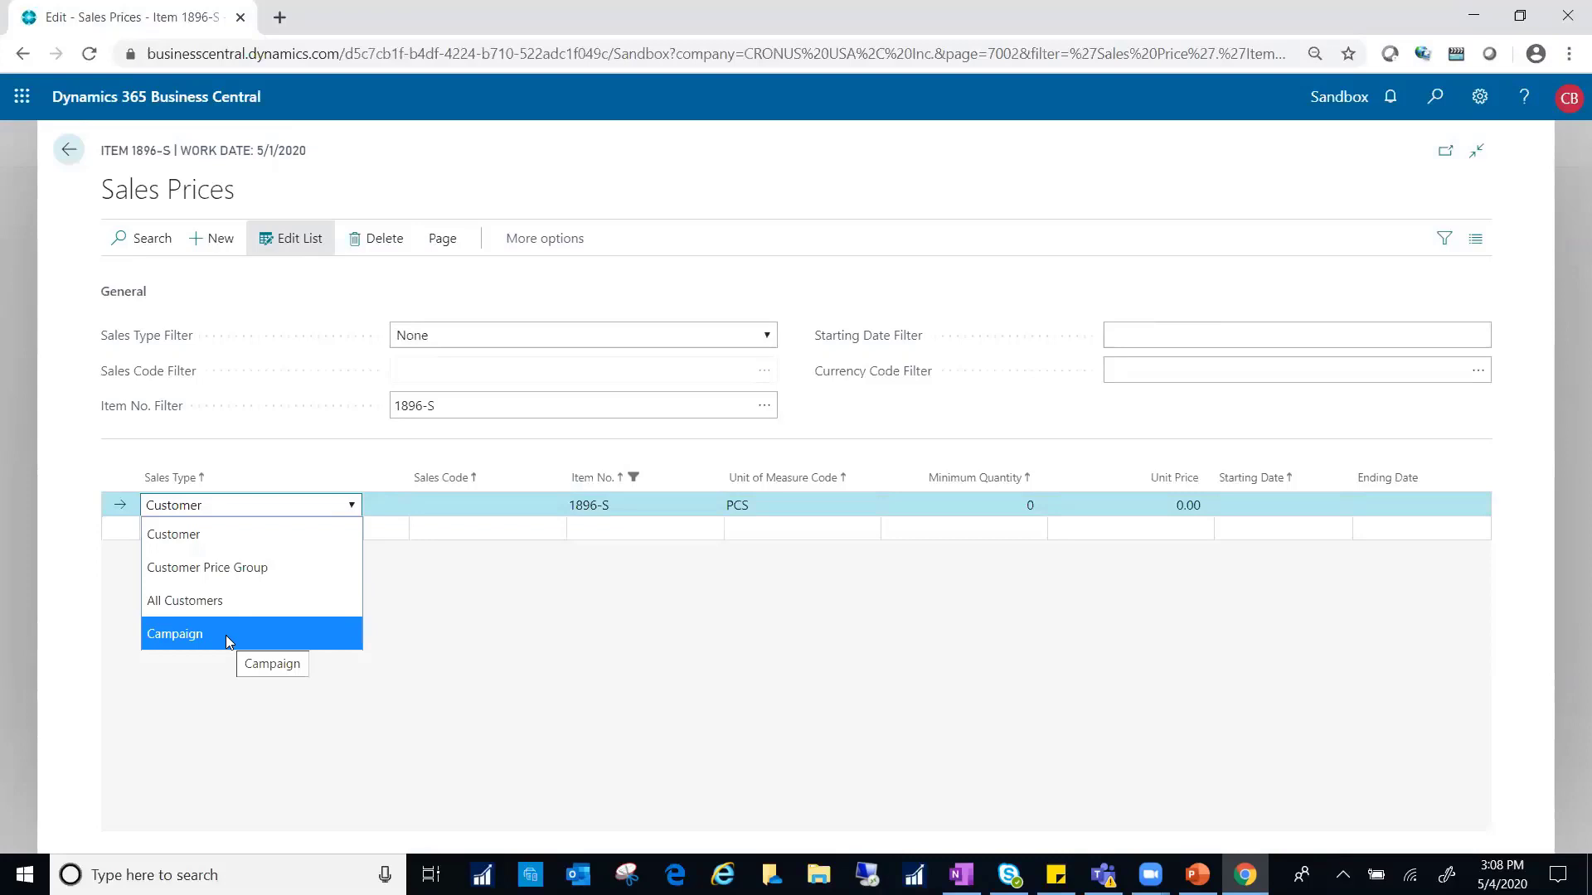
click(224, 541)
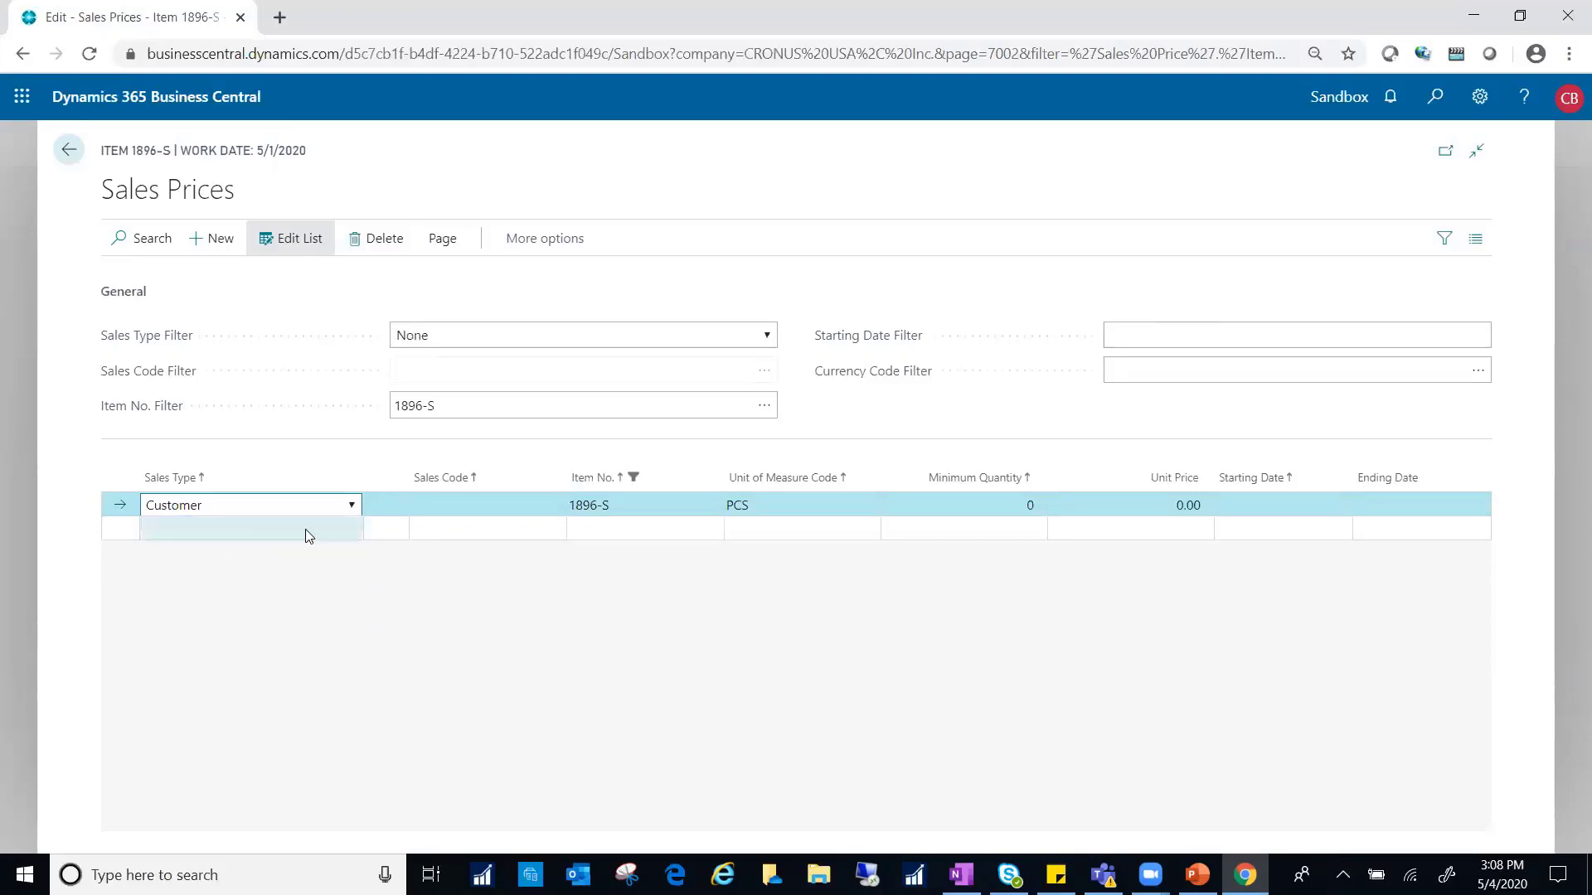
click(464, 503)
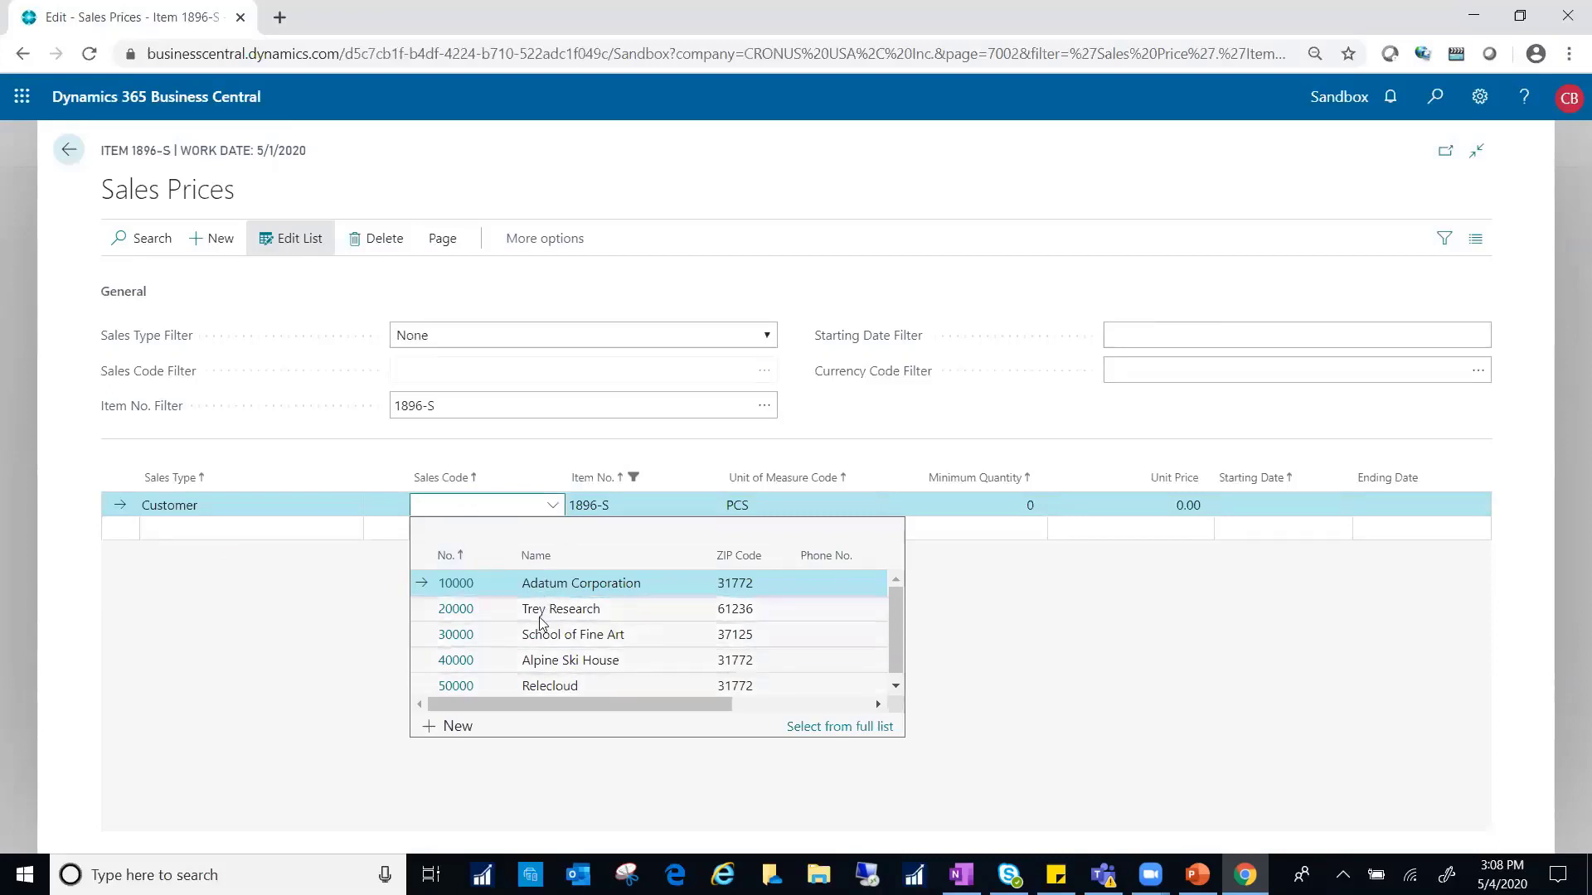
click(545, 659)
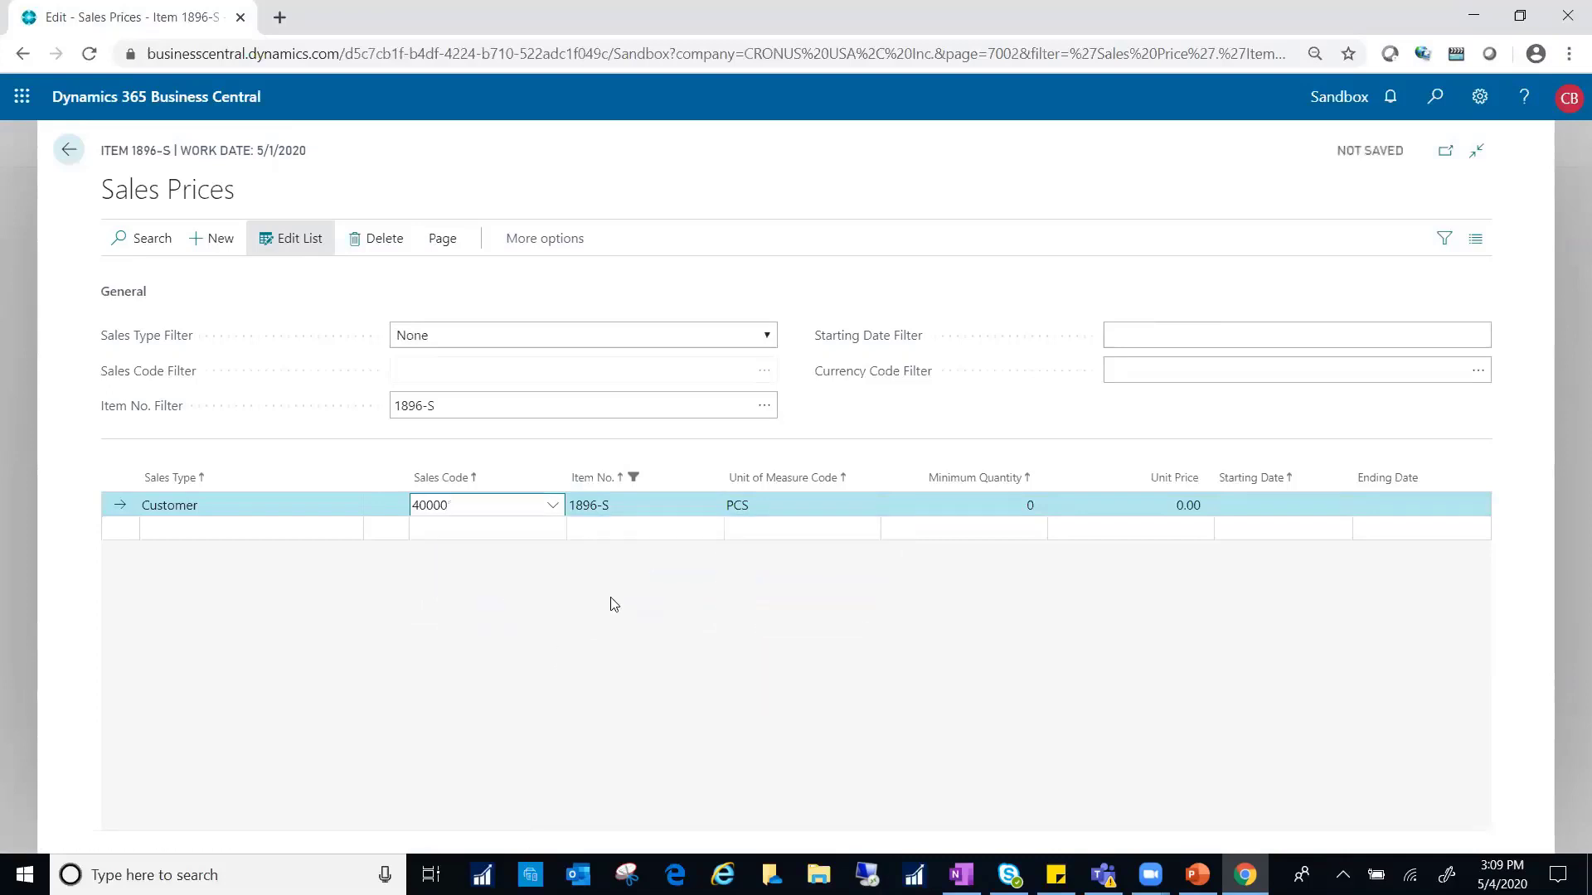
click(673, 504)
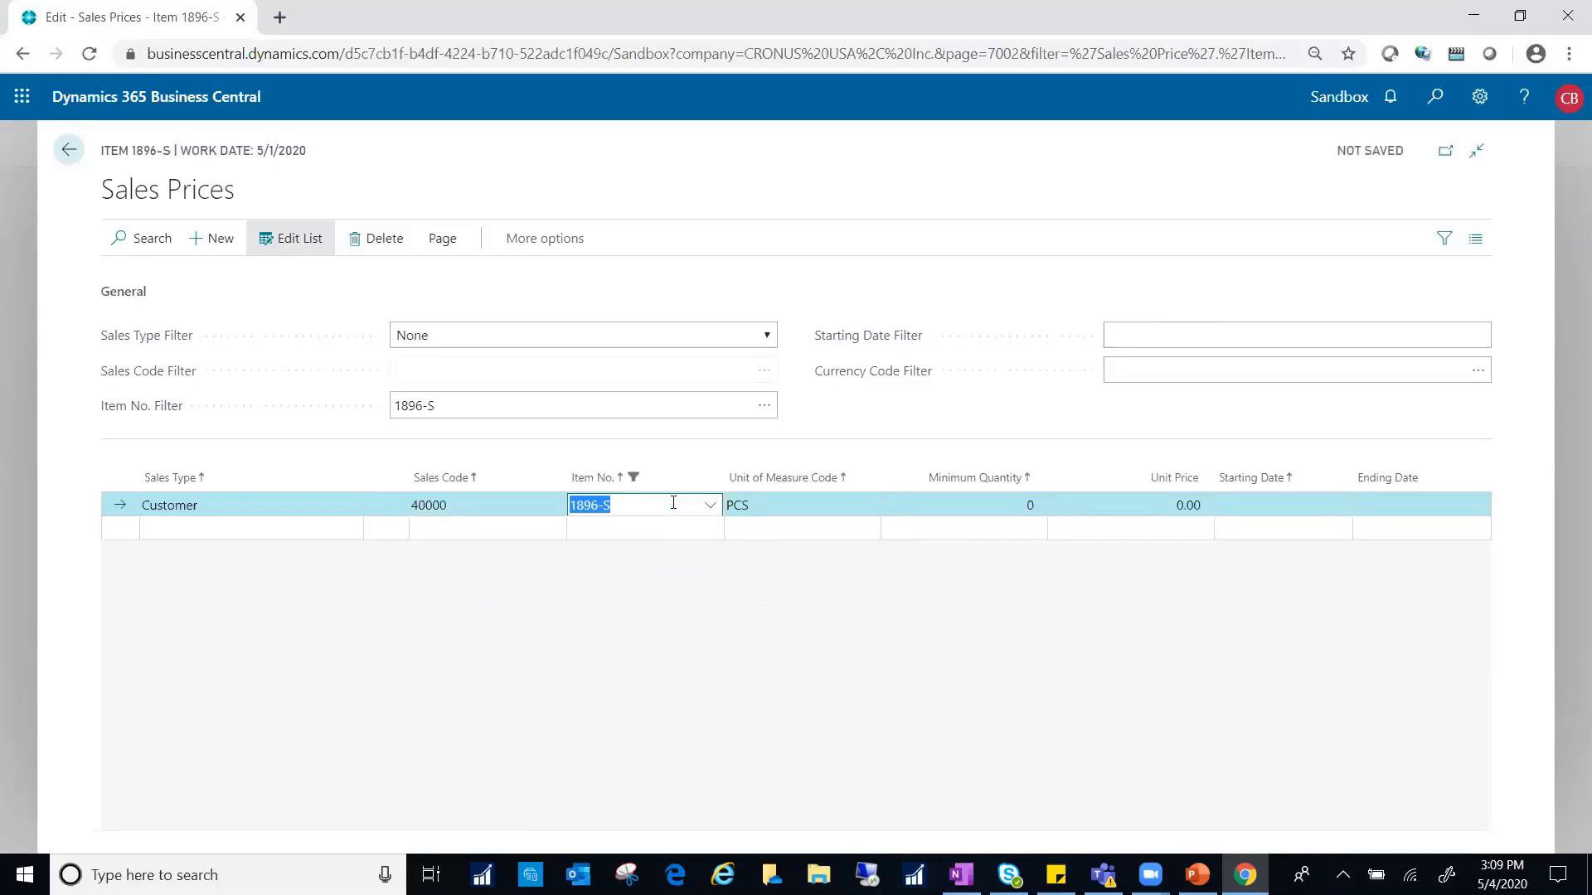
click(504, 506)
click(631, 501)
click(806, 507)
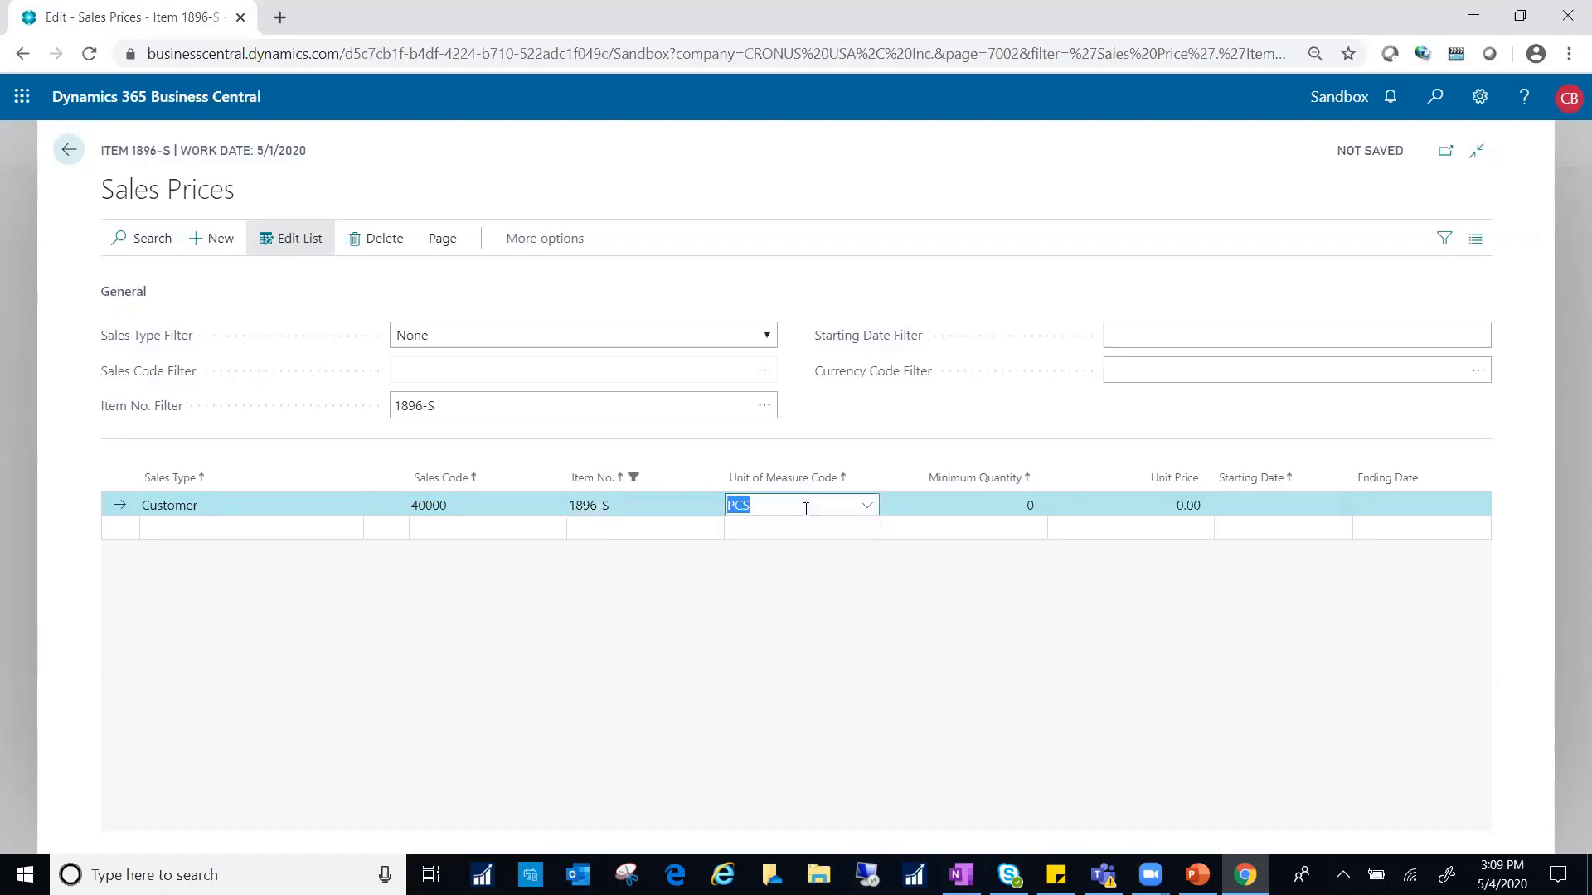
click(947, 507)
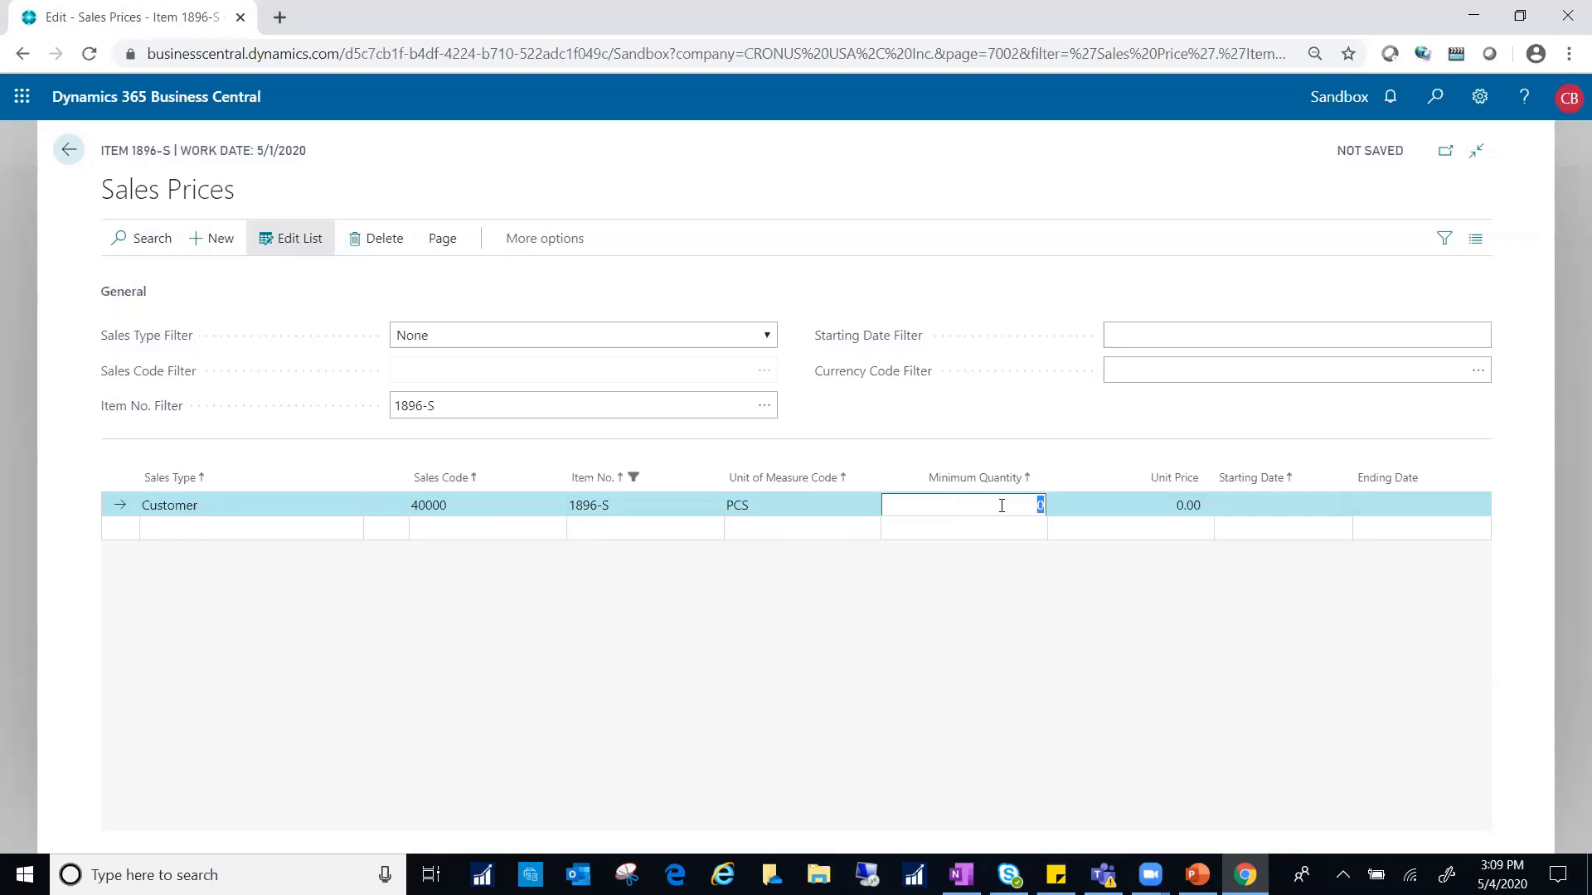
Enter a unit price of 12.00 per PCS and check the line's item, unit and price
click(1111, 510)
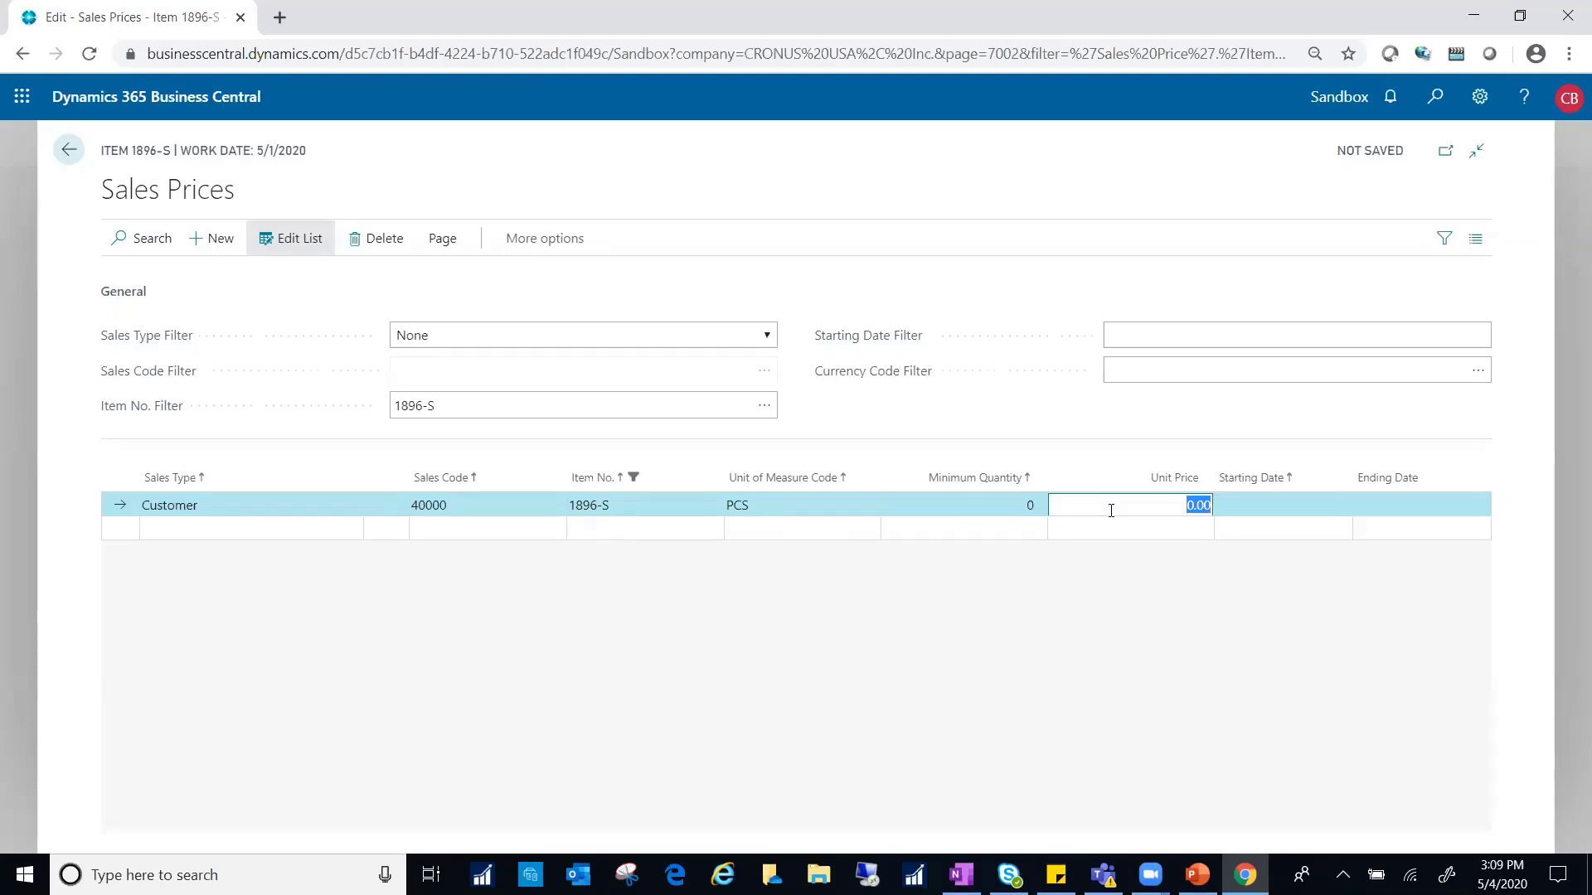
text(12)
key(Tab)
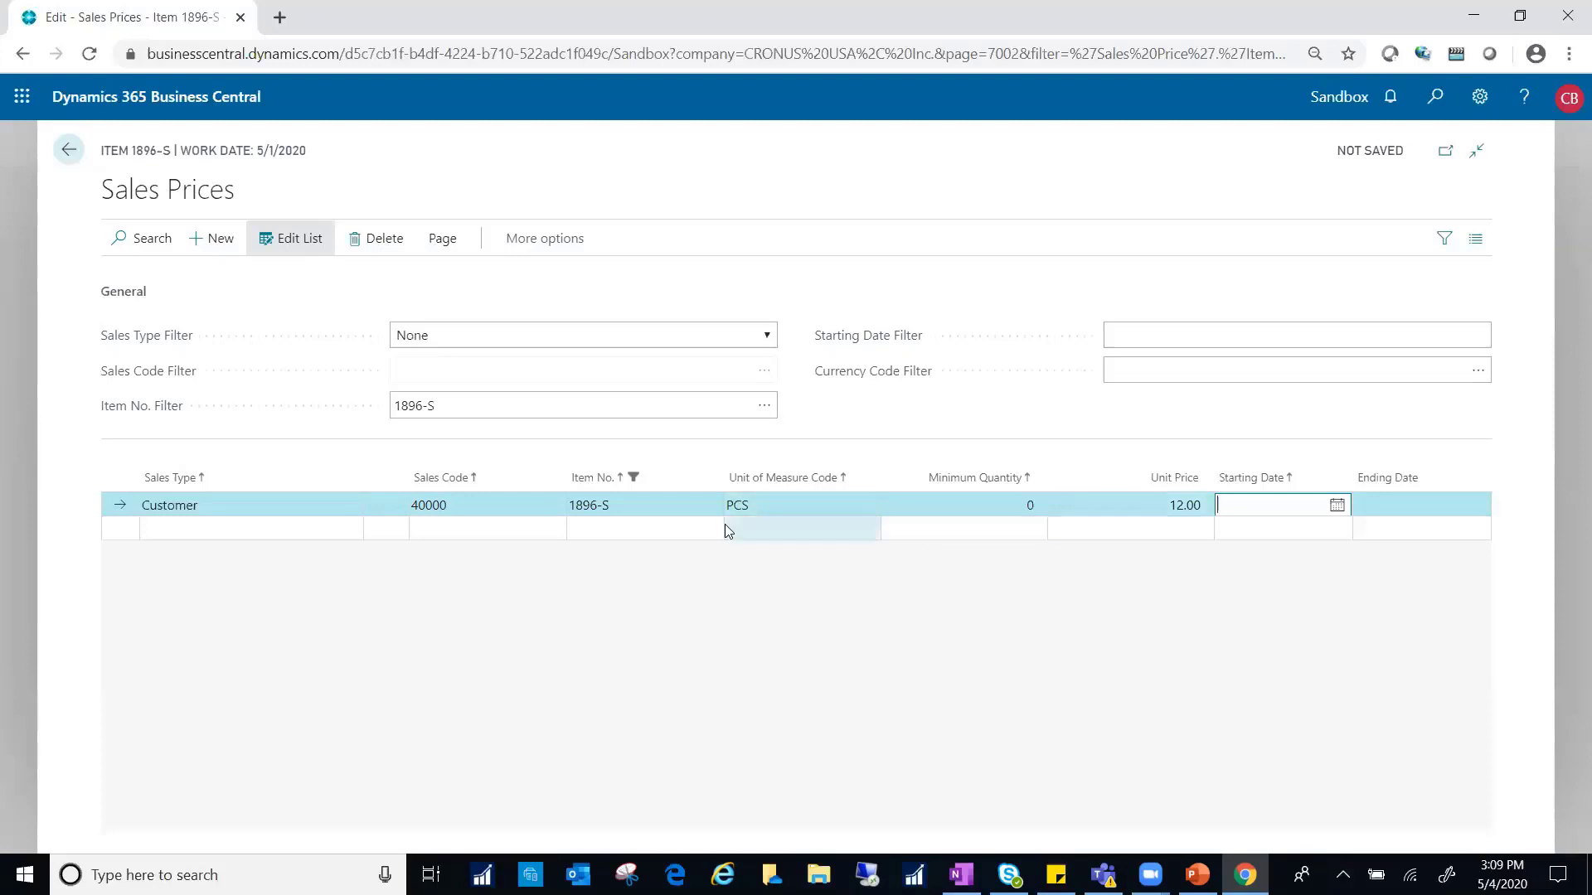
click(657, 511)
click(767, 505)
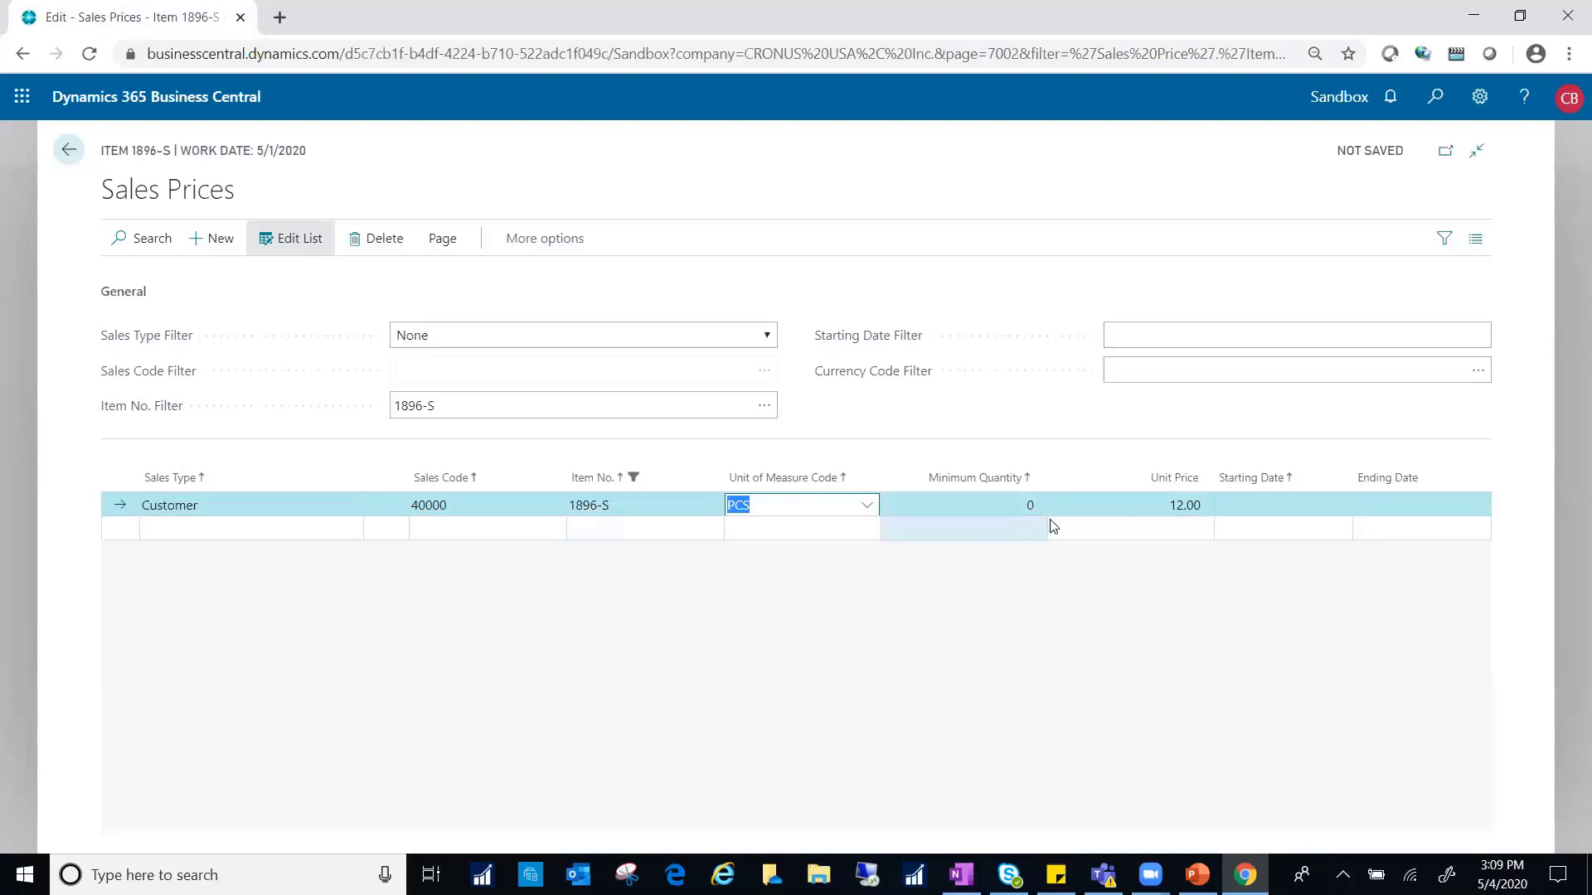
click(1078, 510)
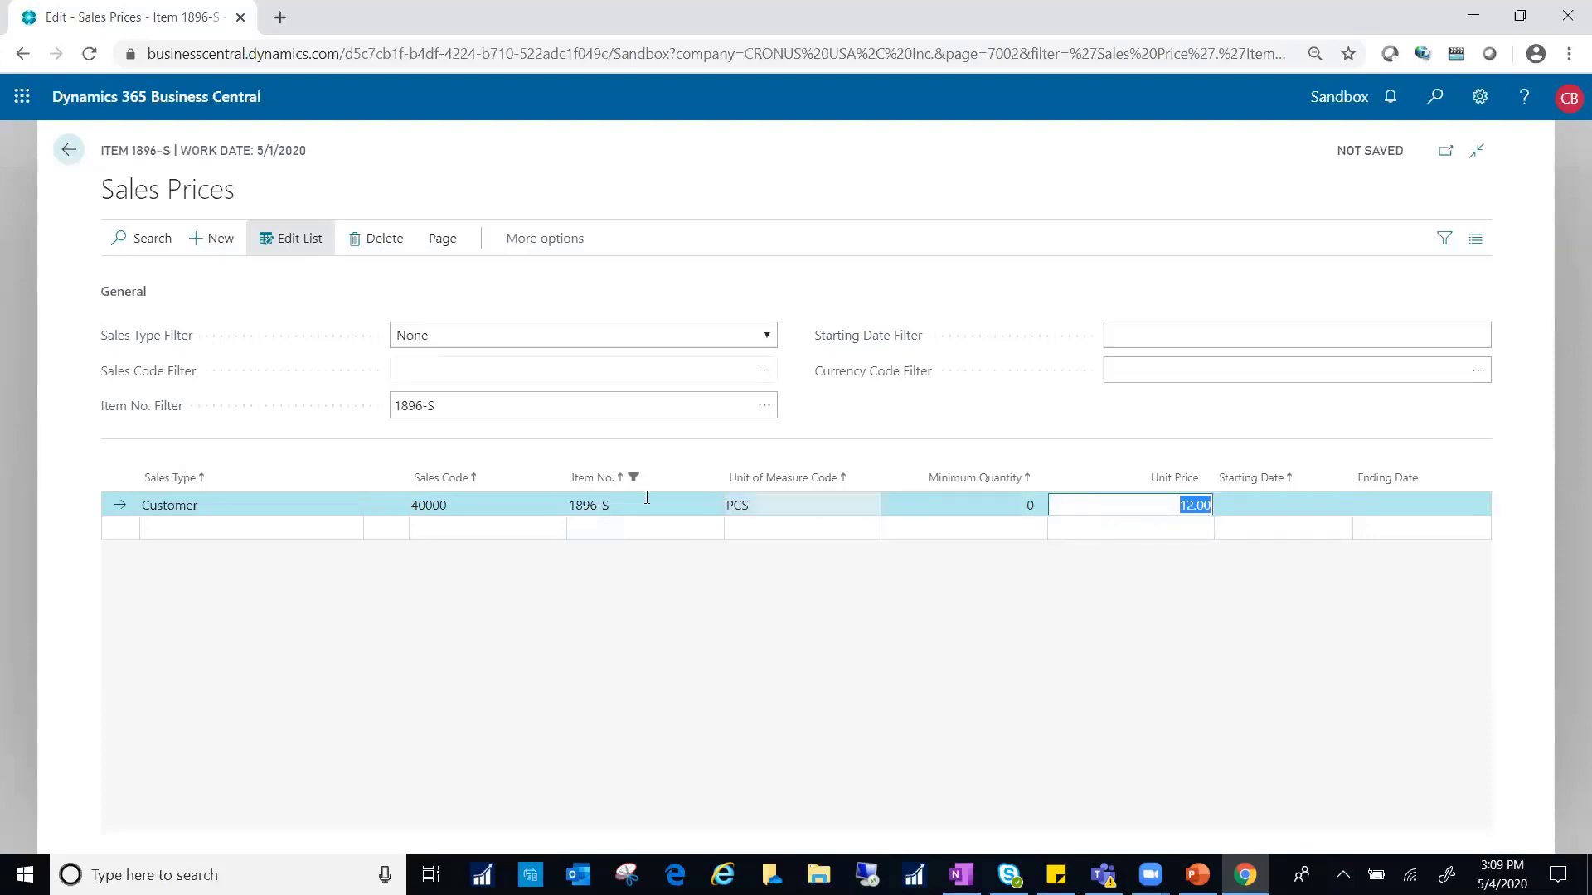
Add a second customer 40000 line with unit of measure BOX and unit price 30.00
click(447, 535)
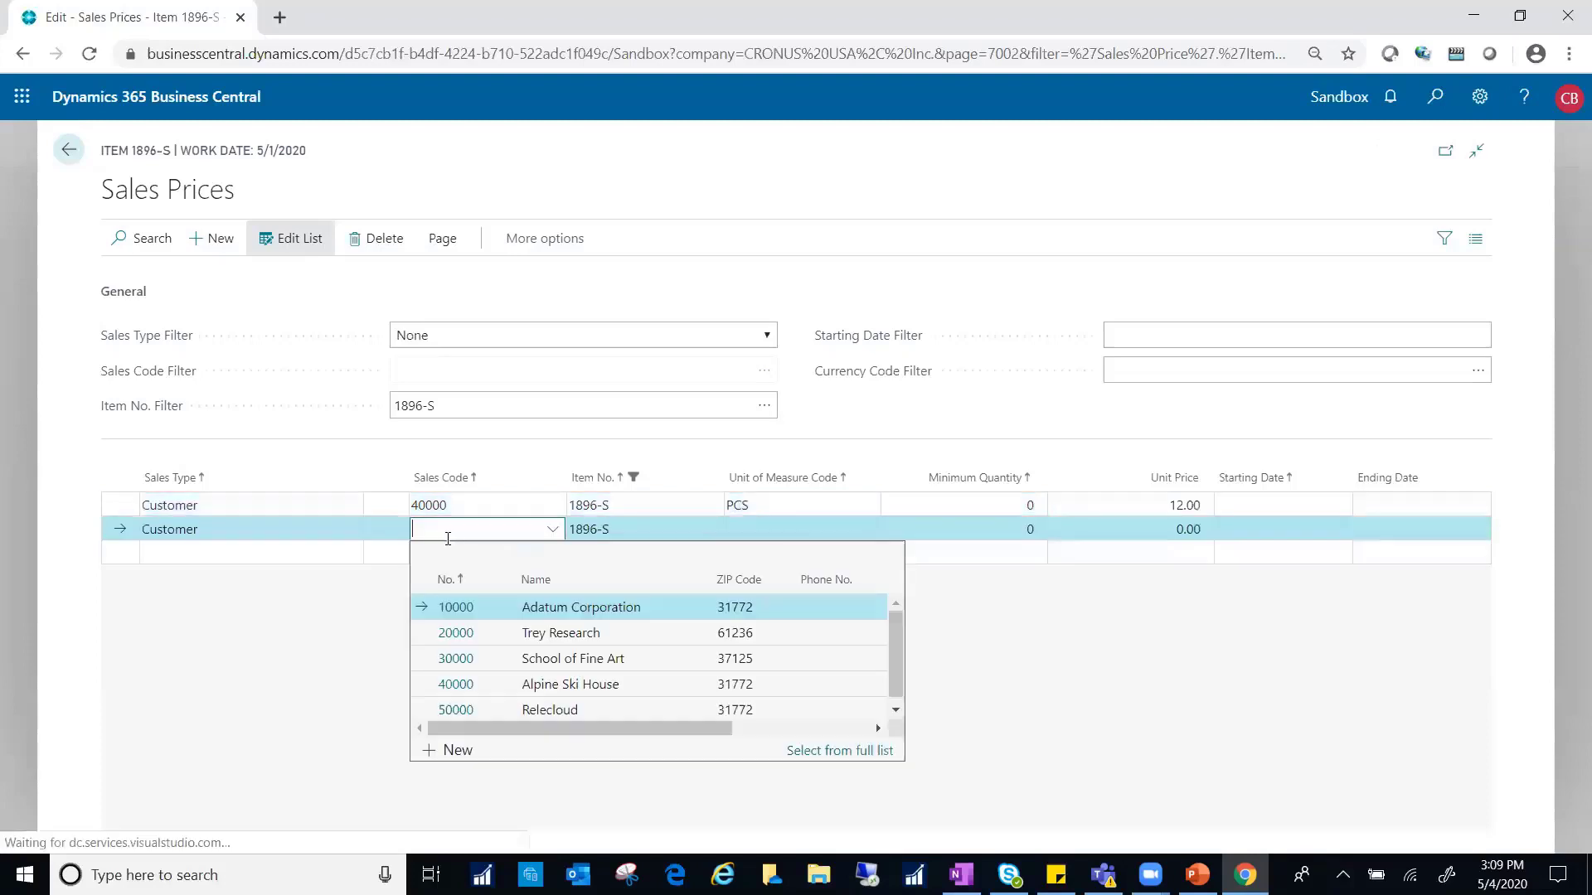
click(456, 684)
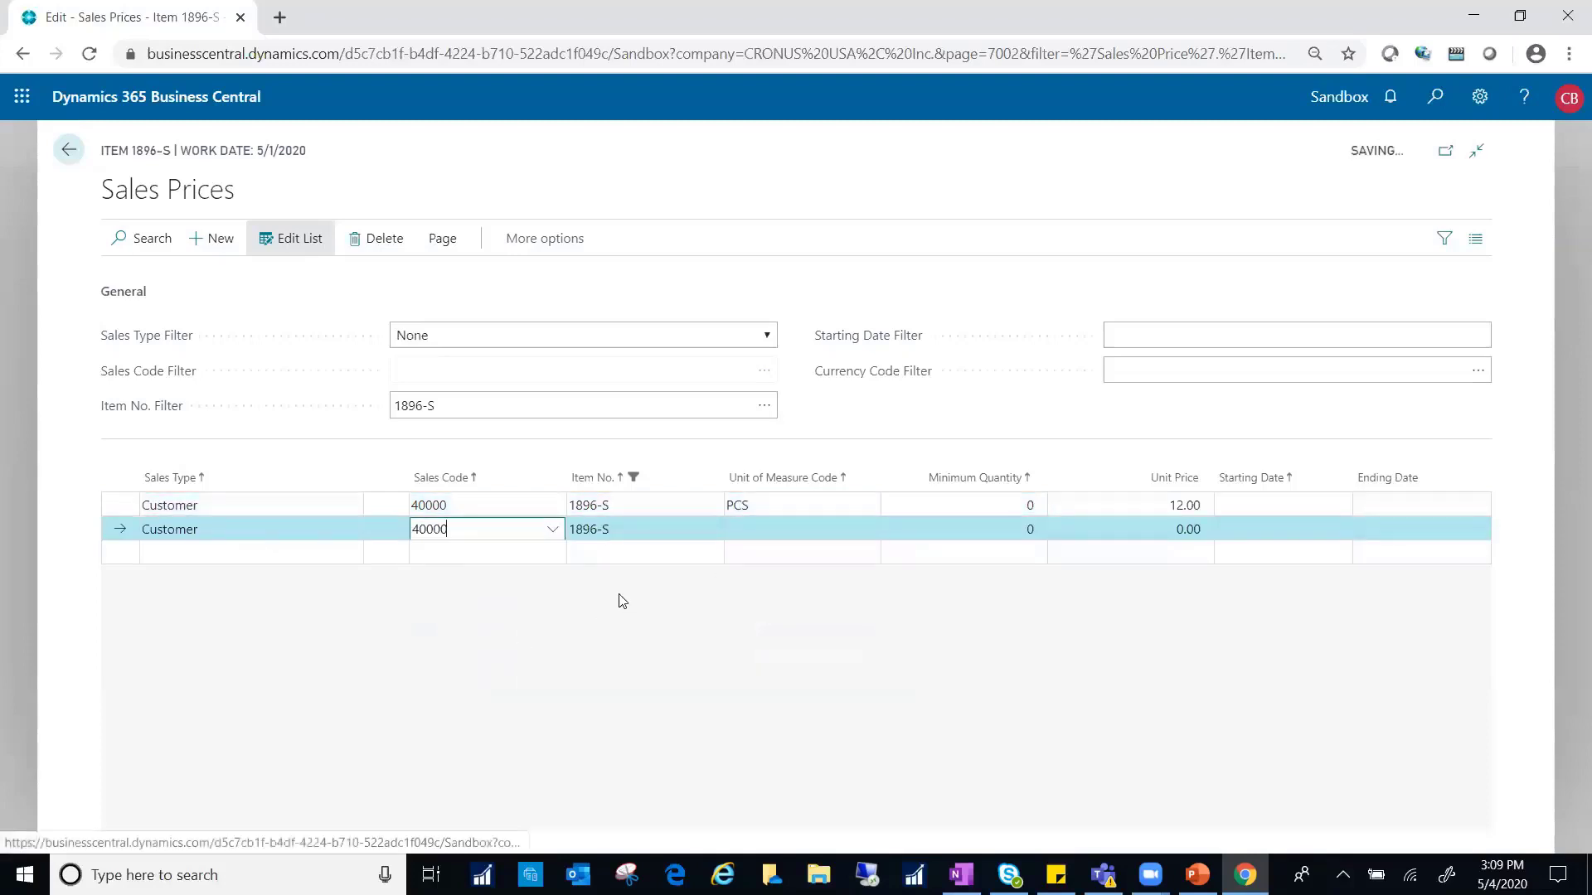
click(760, 529)
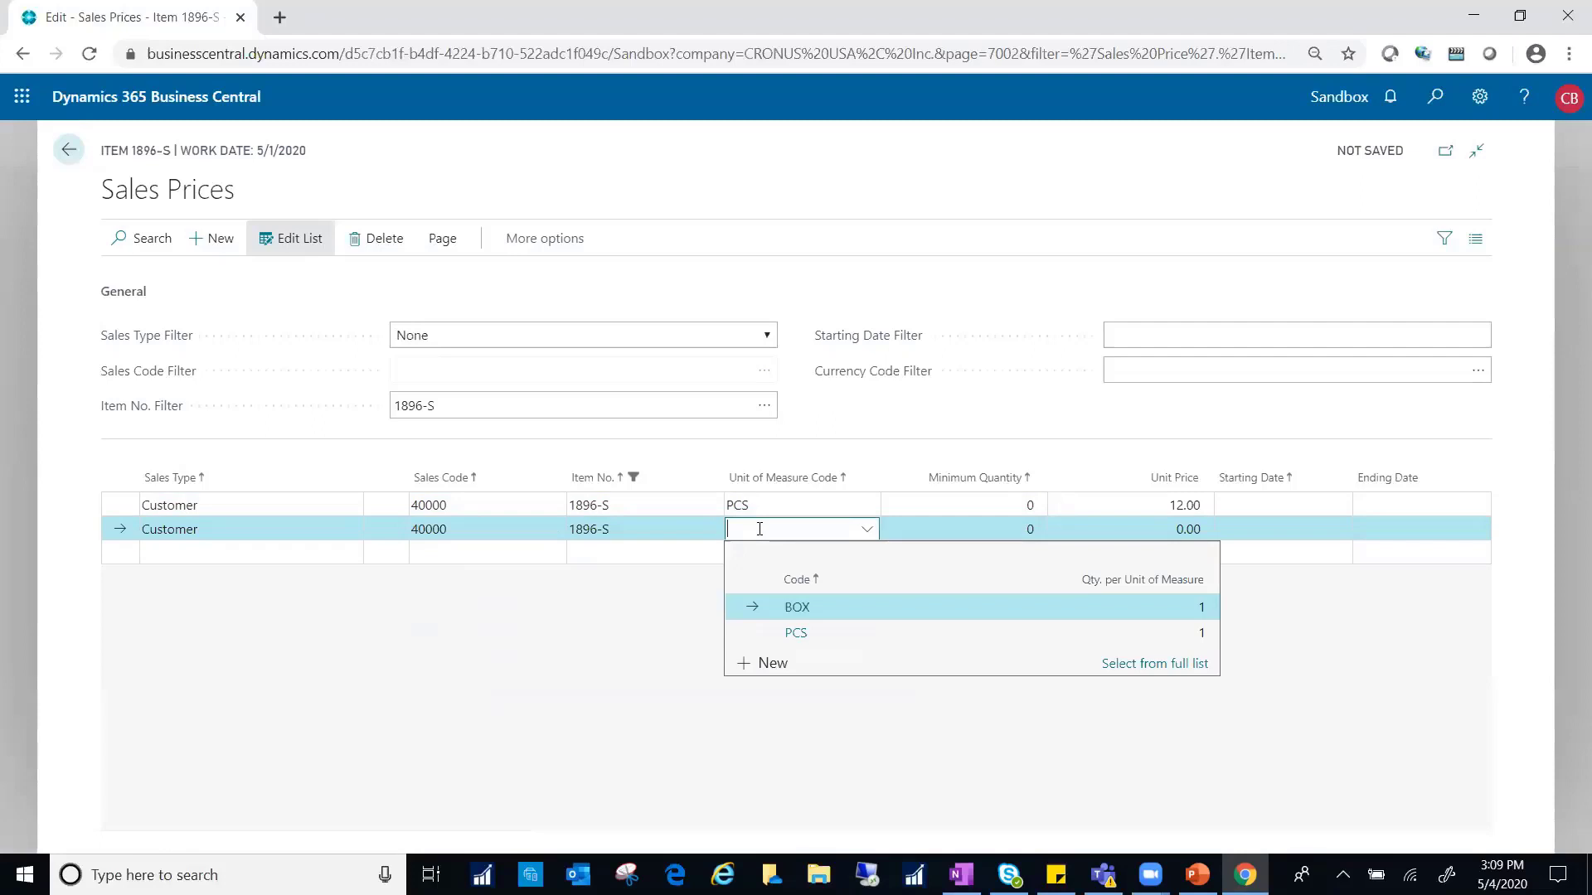
click(798, 607)
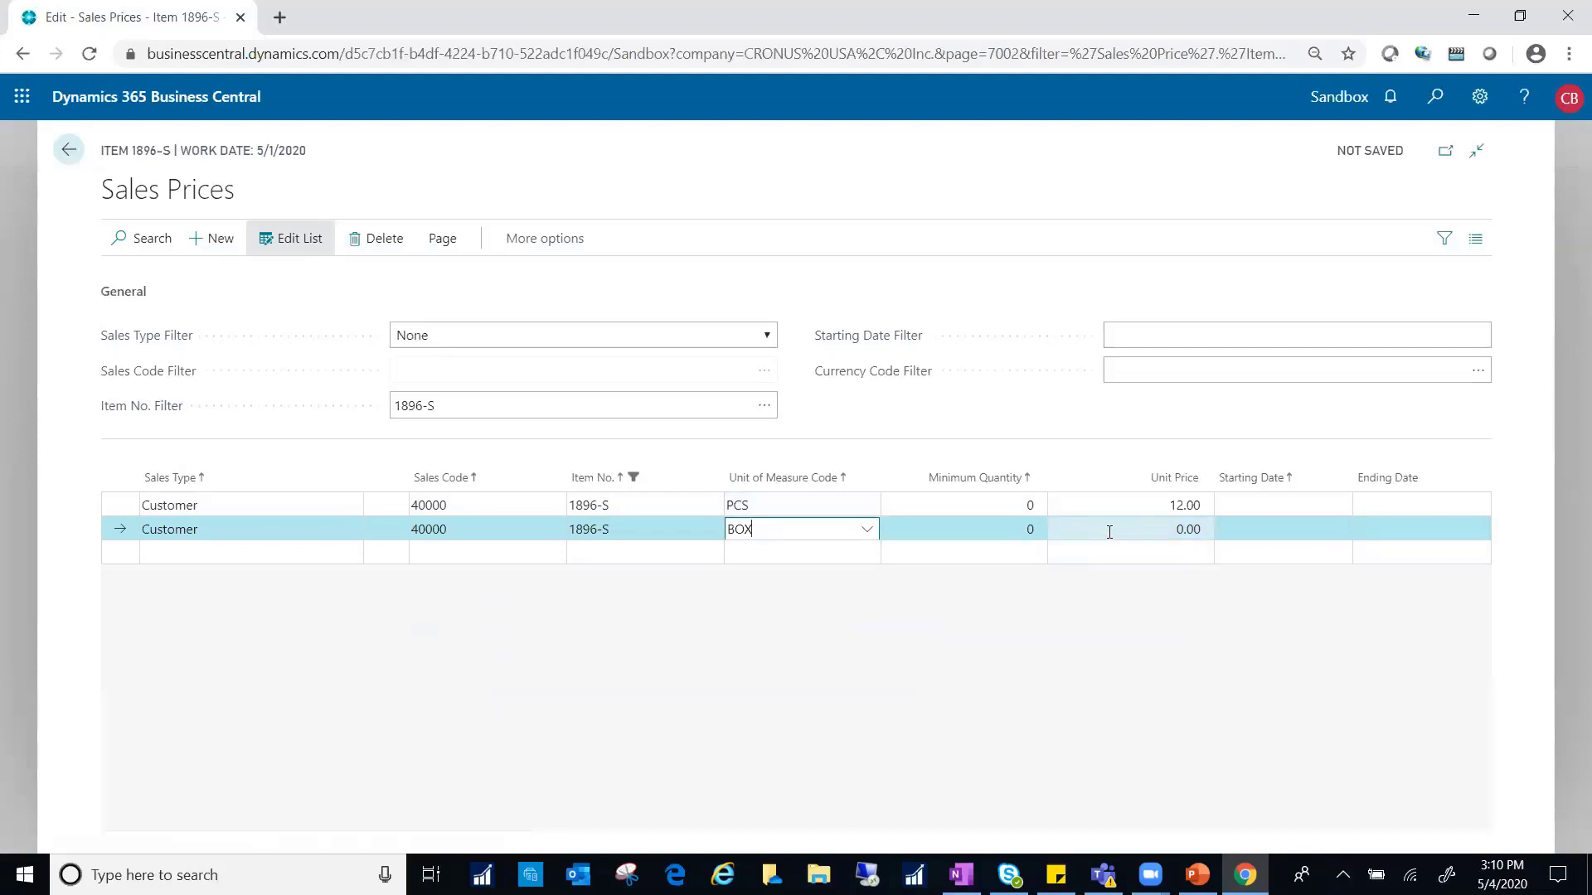
click(973, 537)
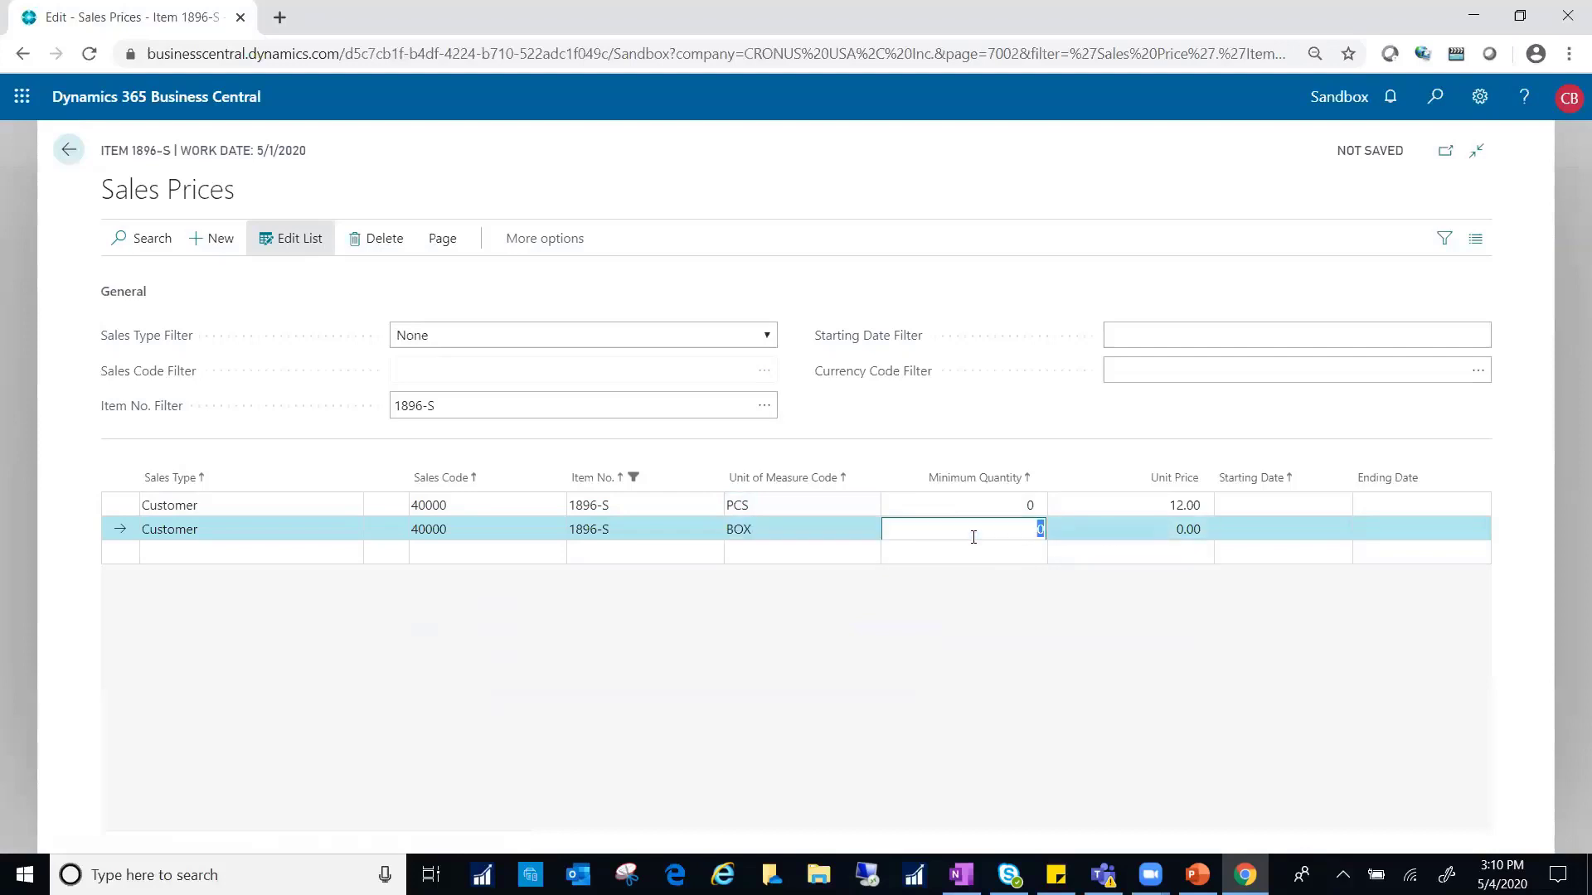
click(1081, 526)
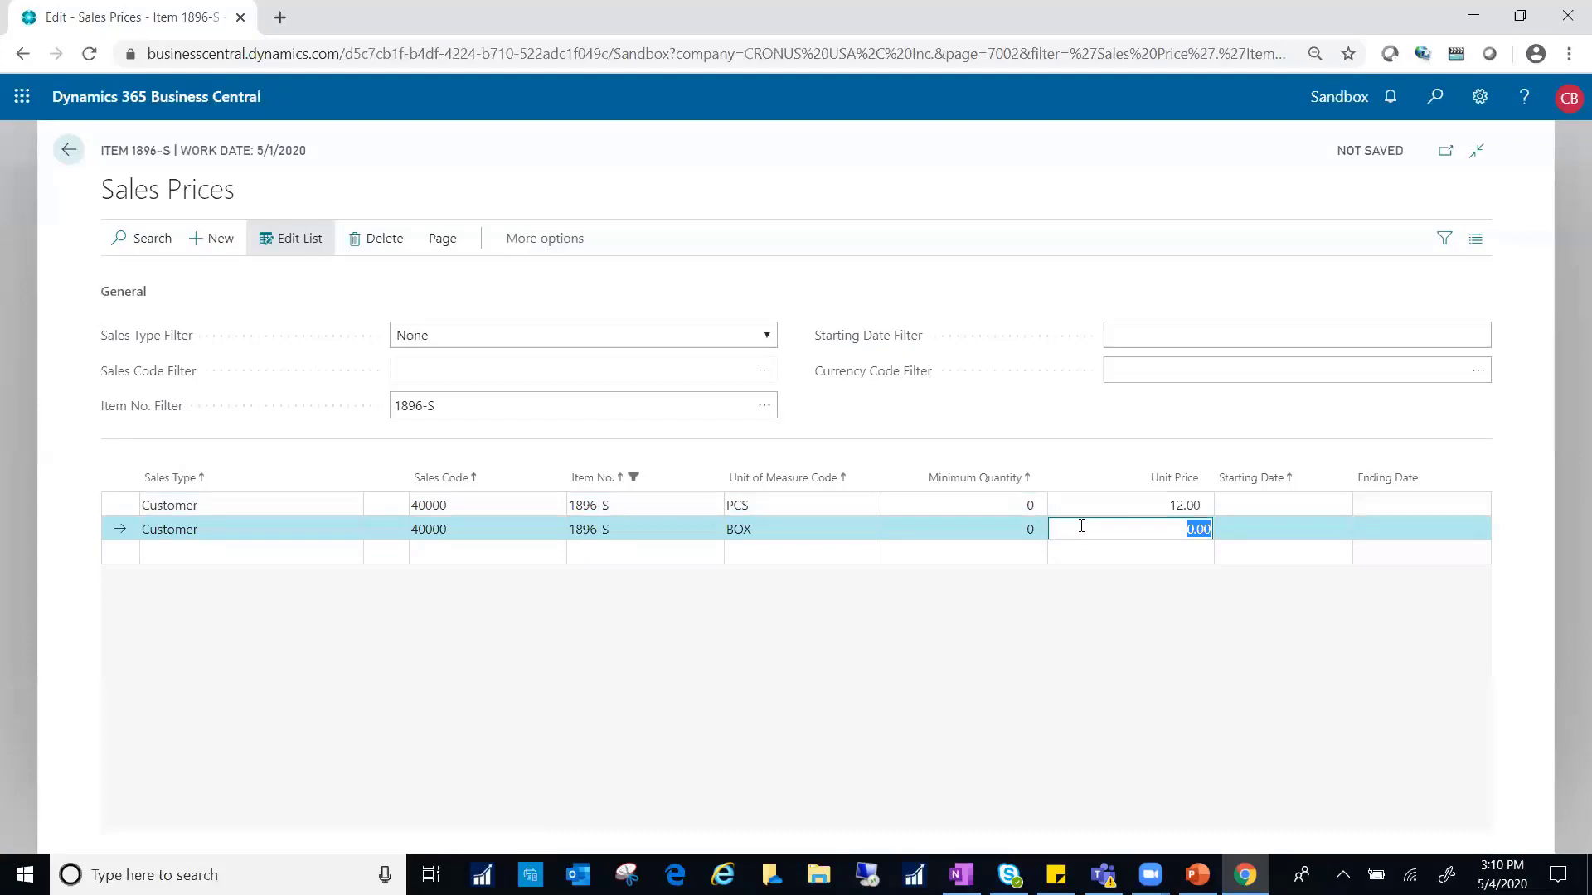
text(30)
key(Tab)
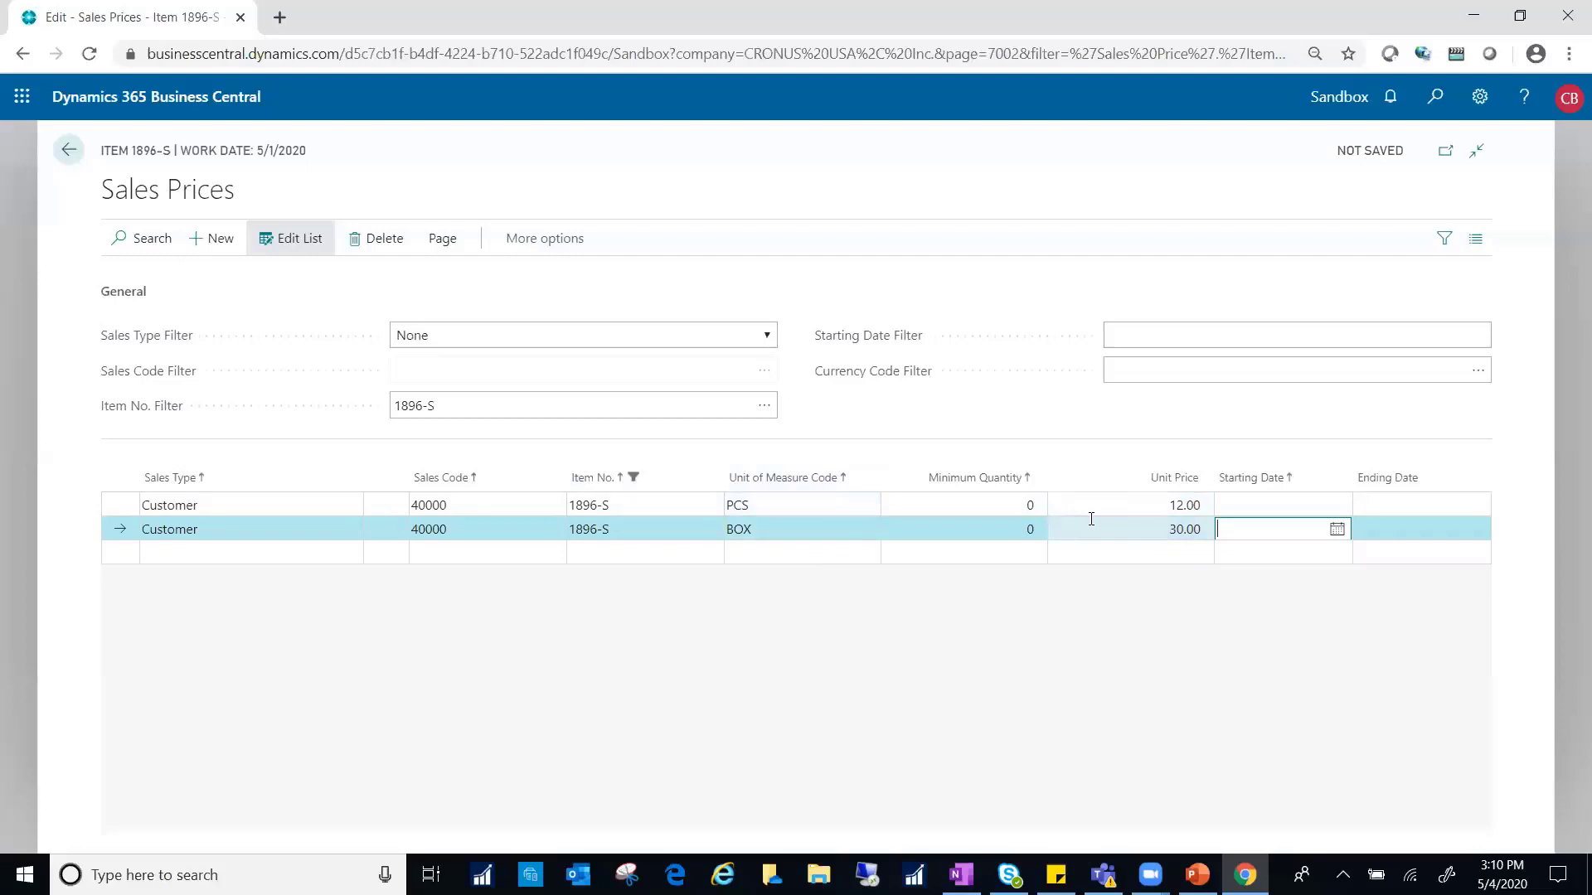
click(431, 553)
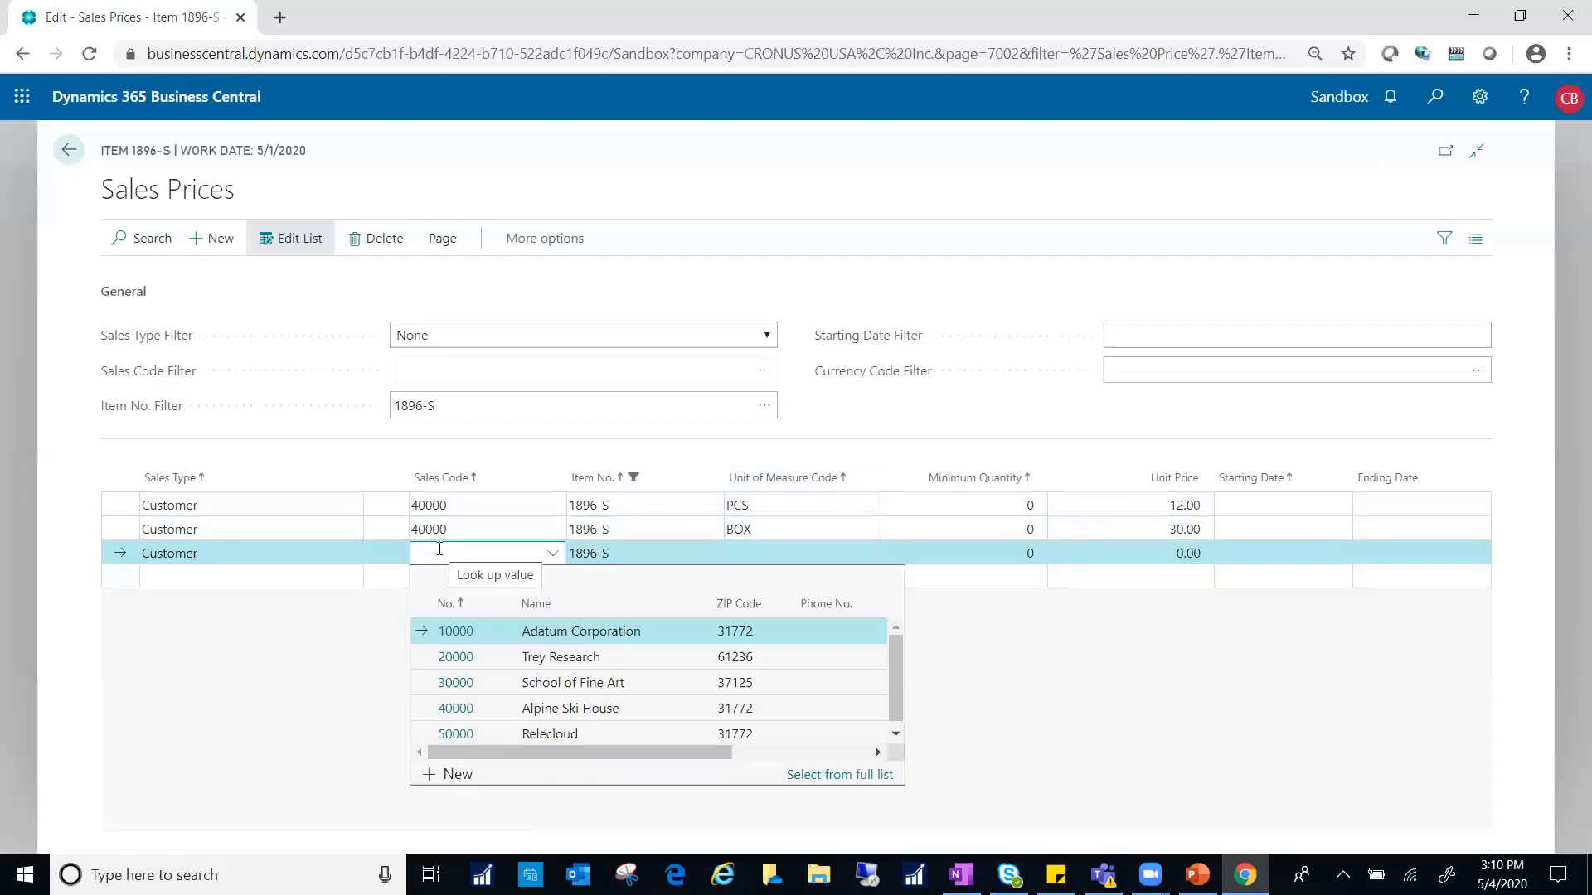
click(456, 708)
click(774, 552)
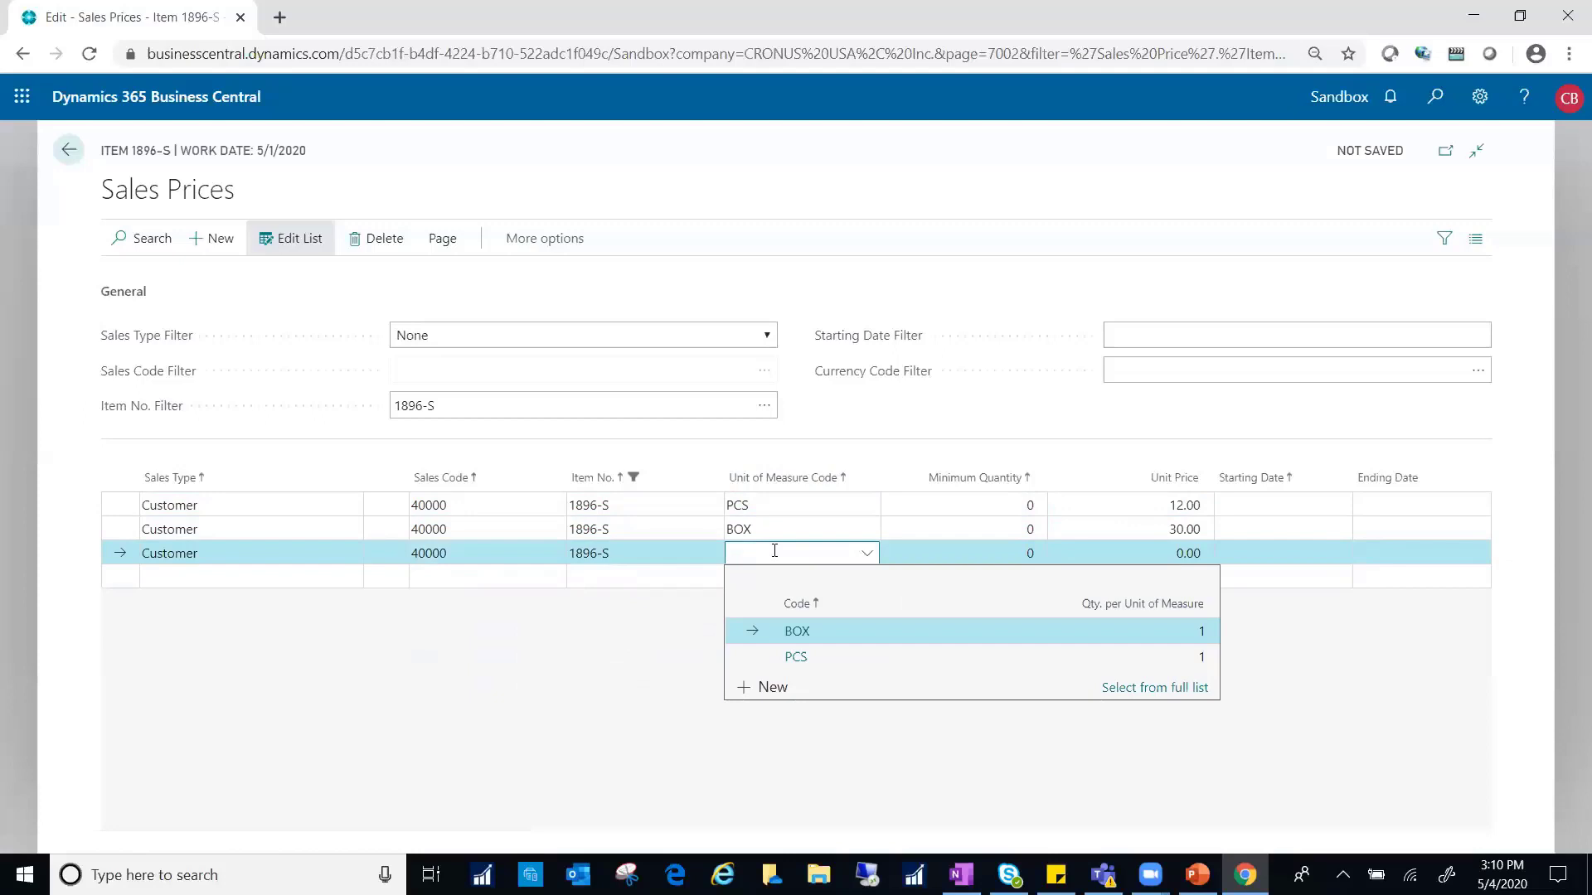
click(816, 658)
click(1012, 557)
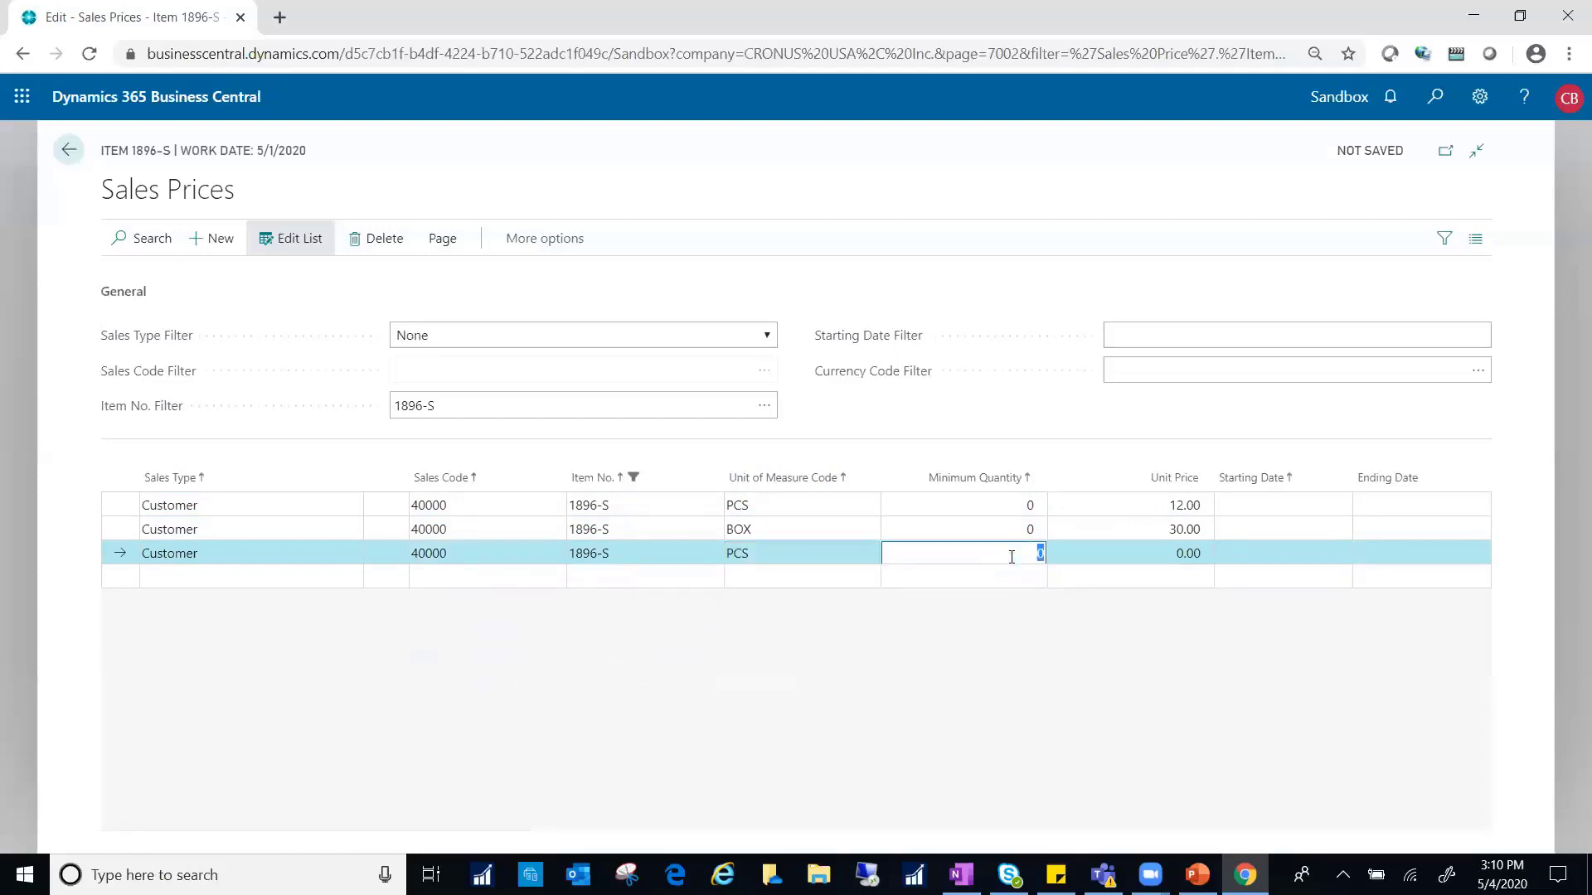
text(10)
key(Tab)
text(1)
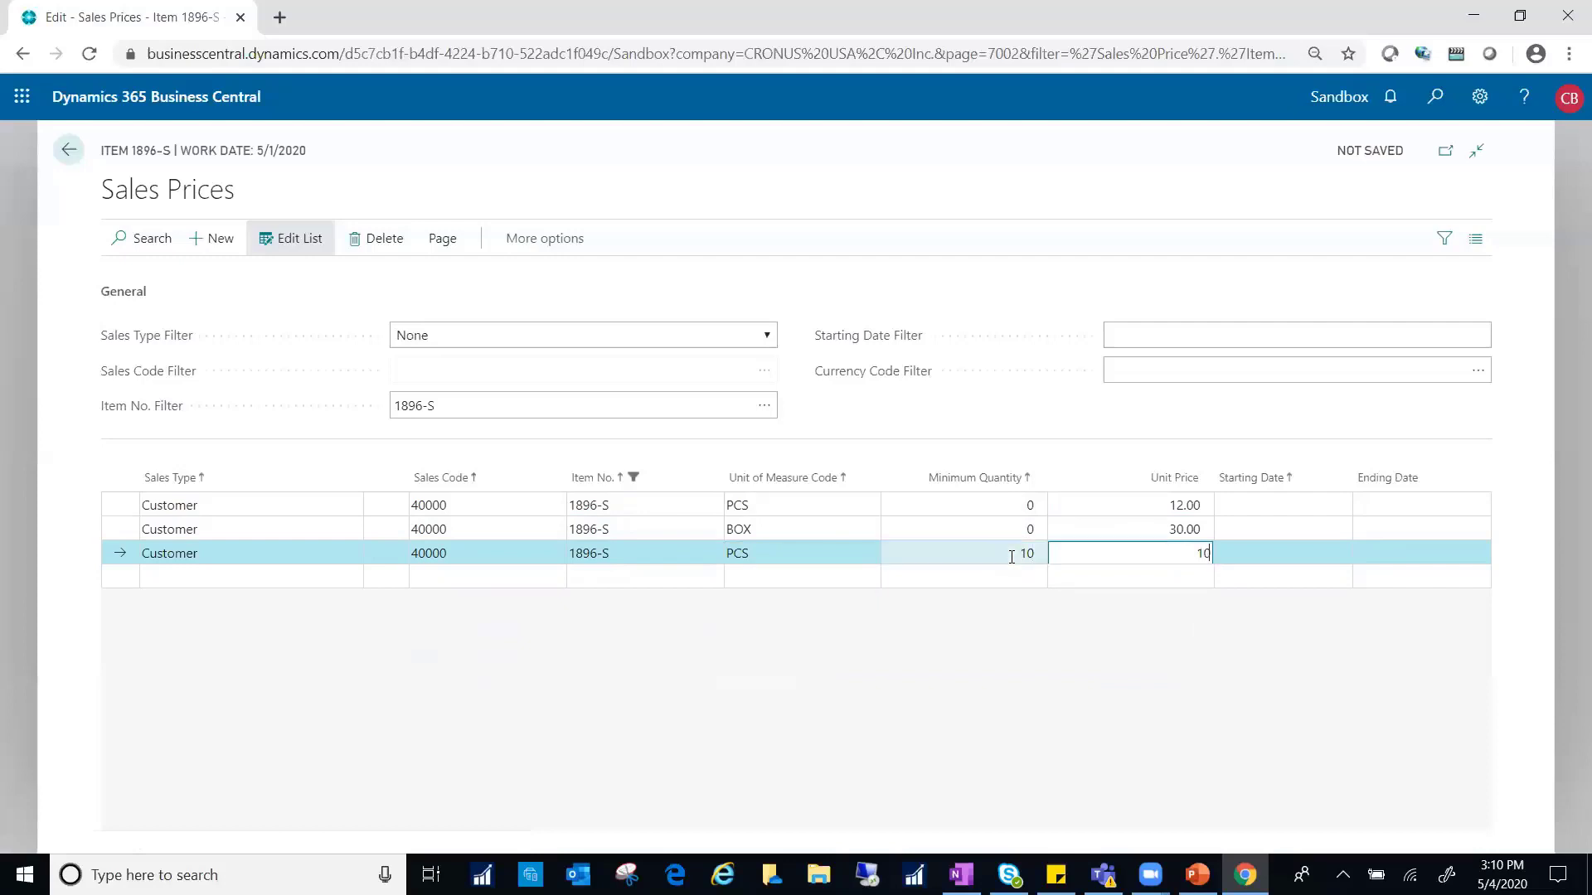
text(0)
key(Tab)
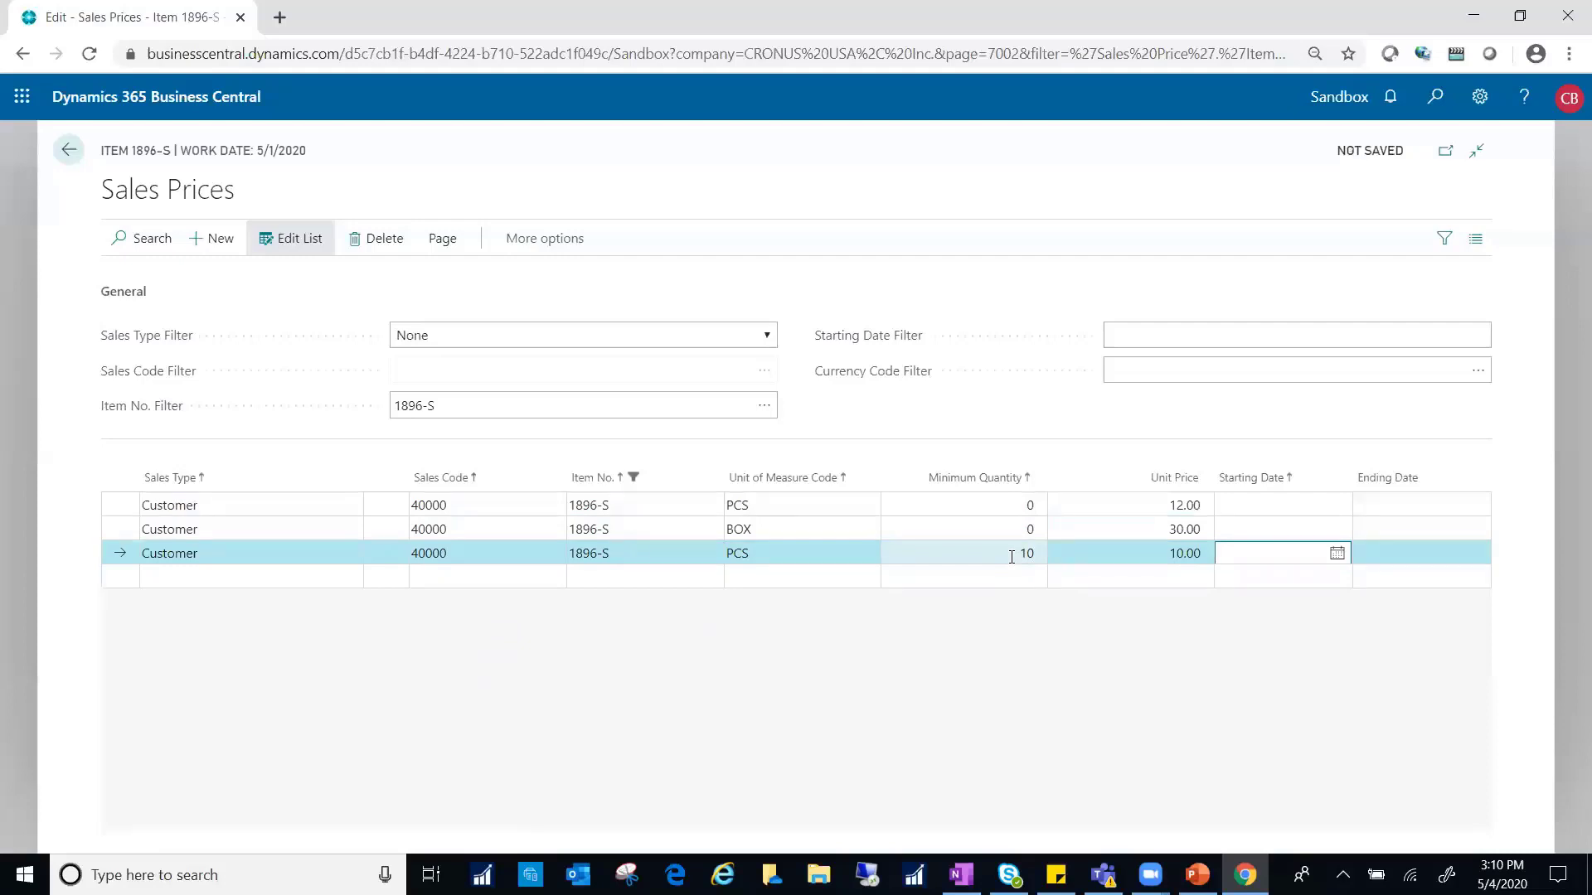
click(929, 497)
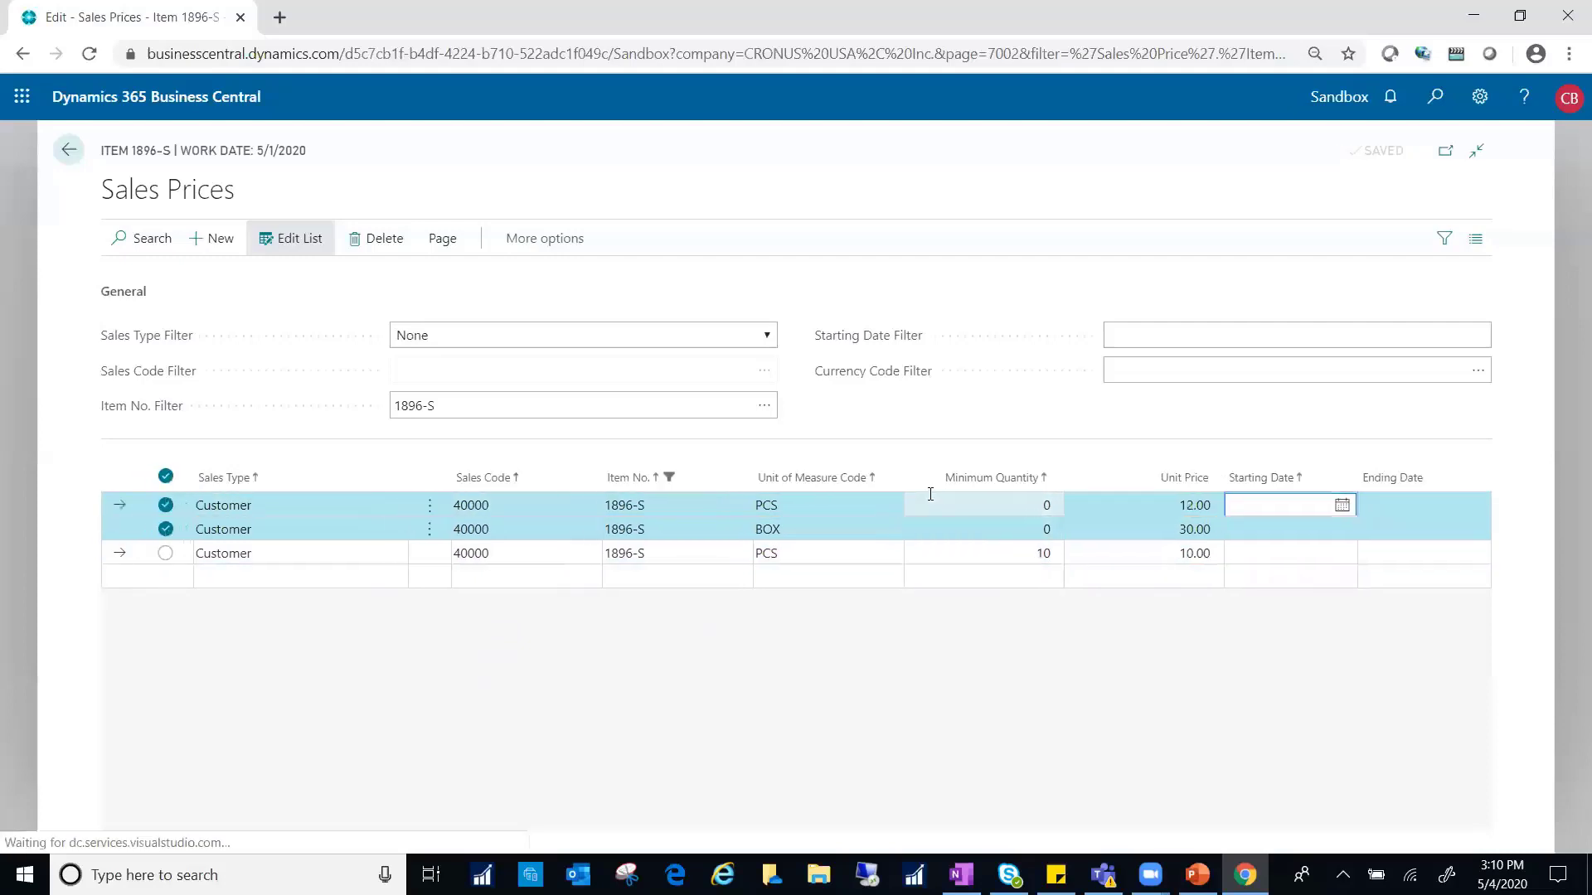
click(805, 510)
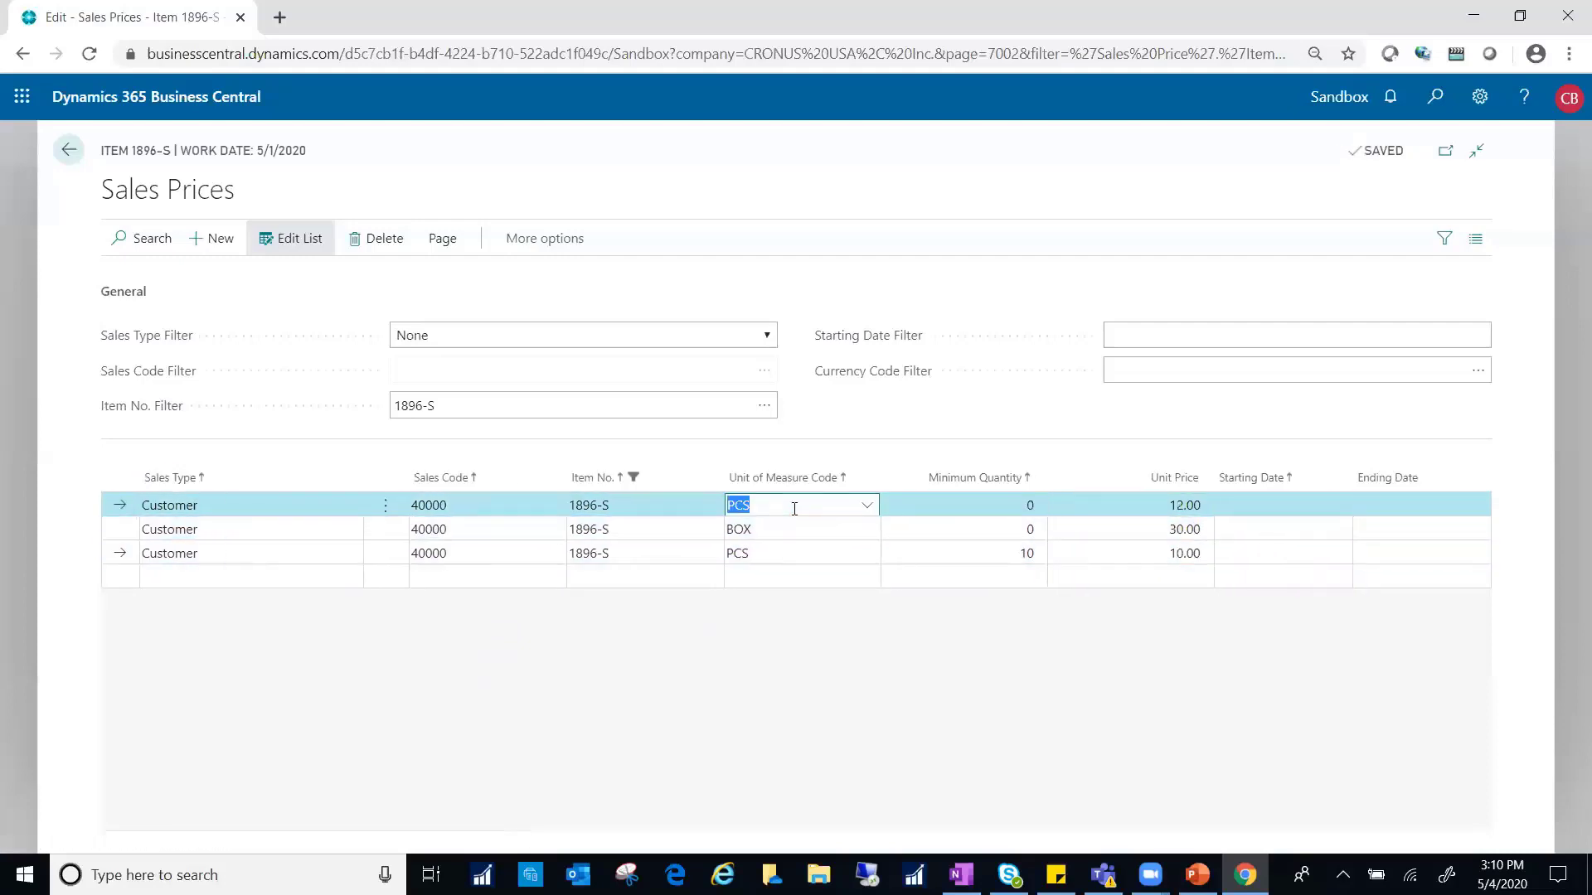
click(970, 513)
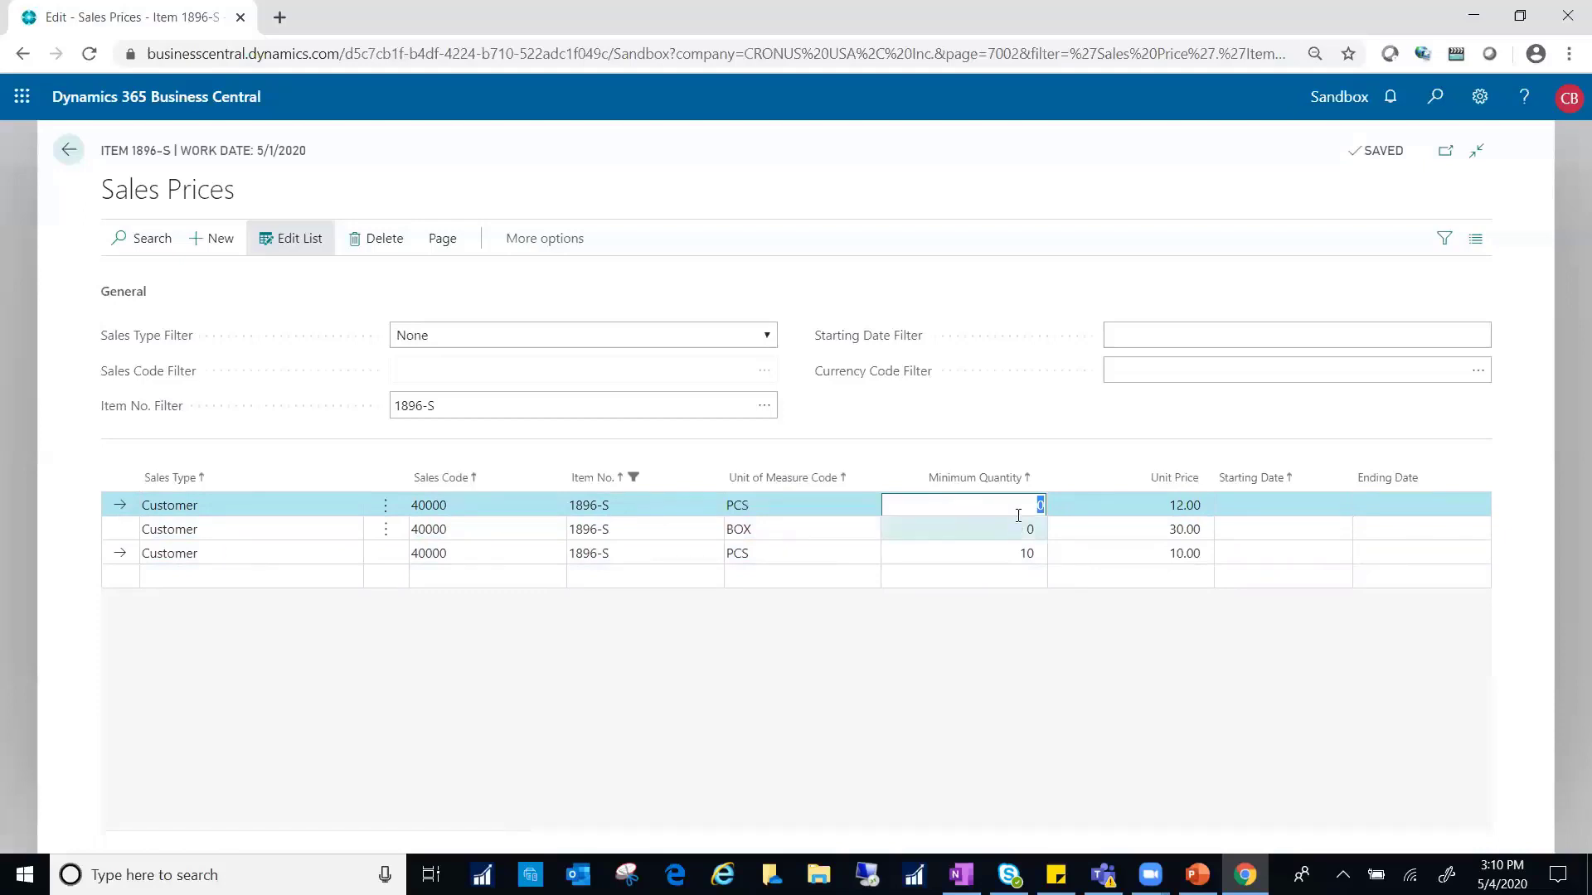
click(1009, 553)
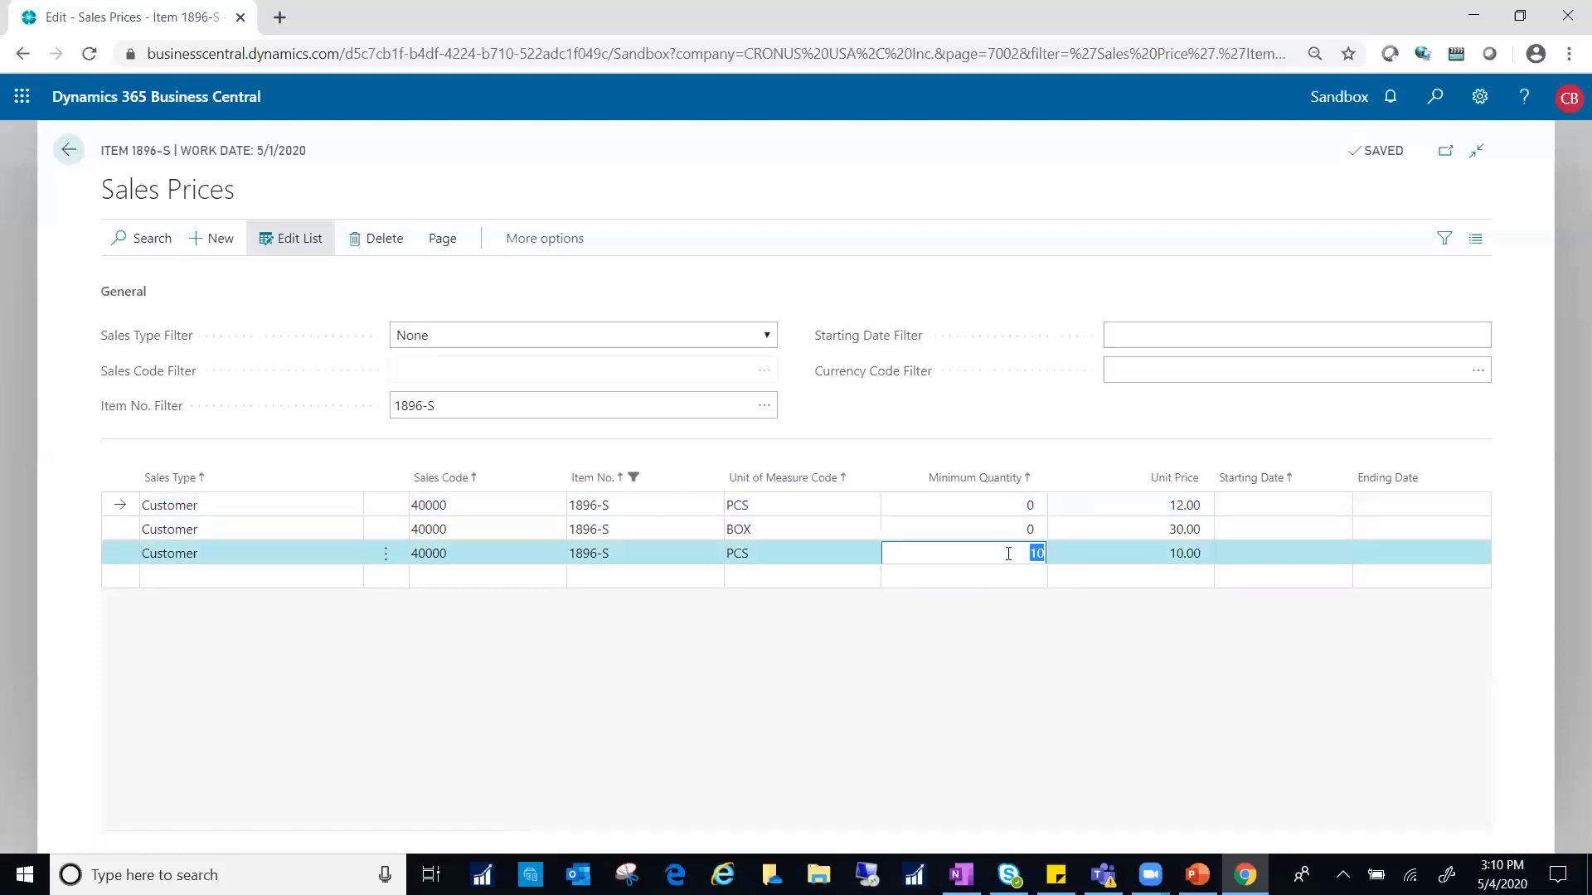
click(1000, 504)
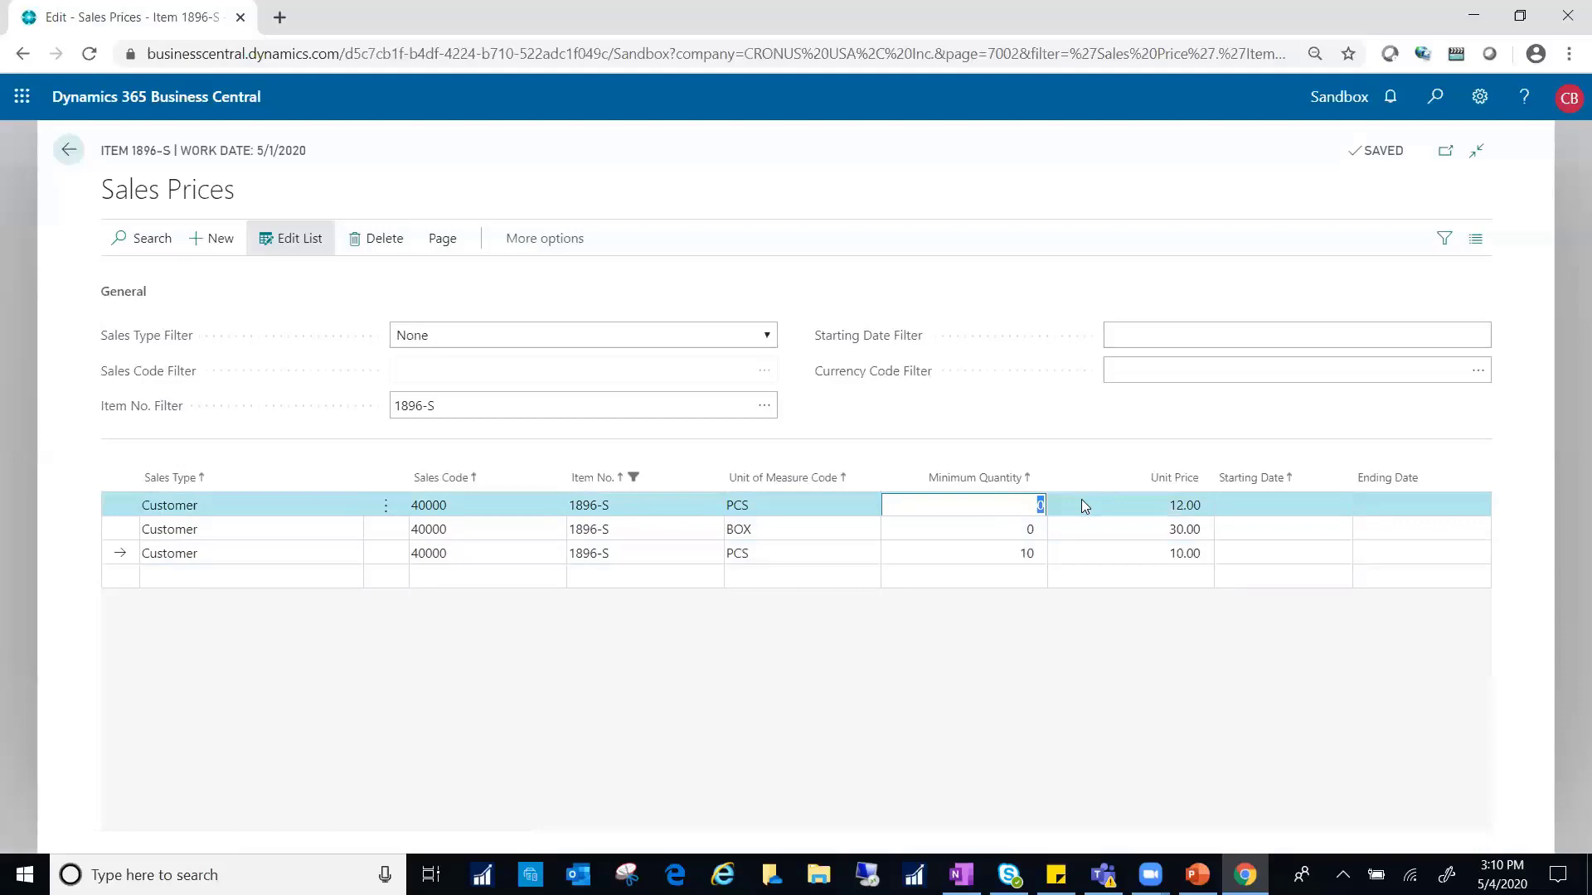
click(1162, 506)
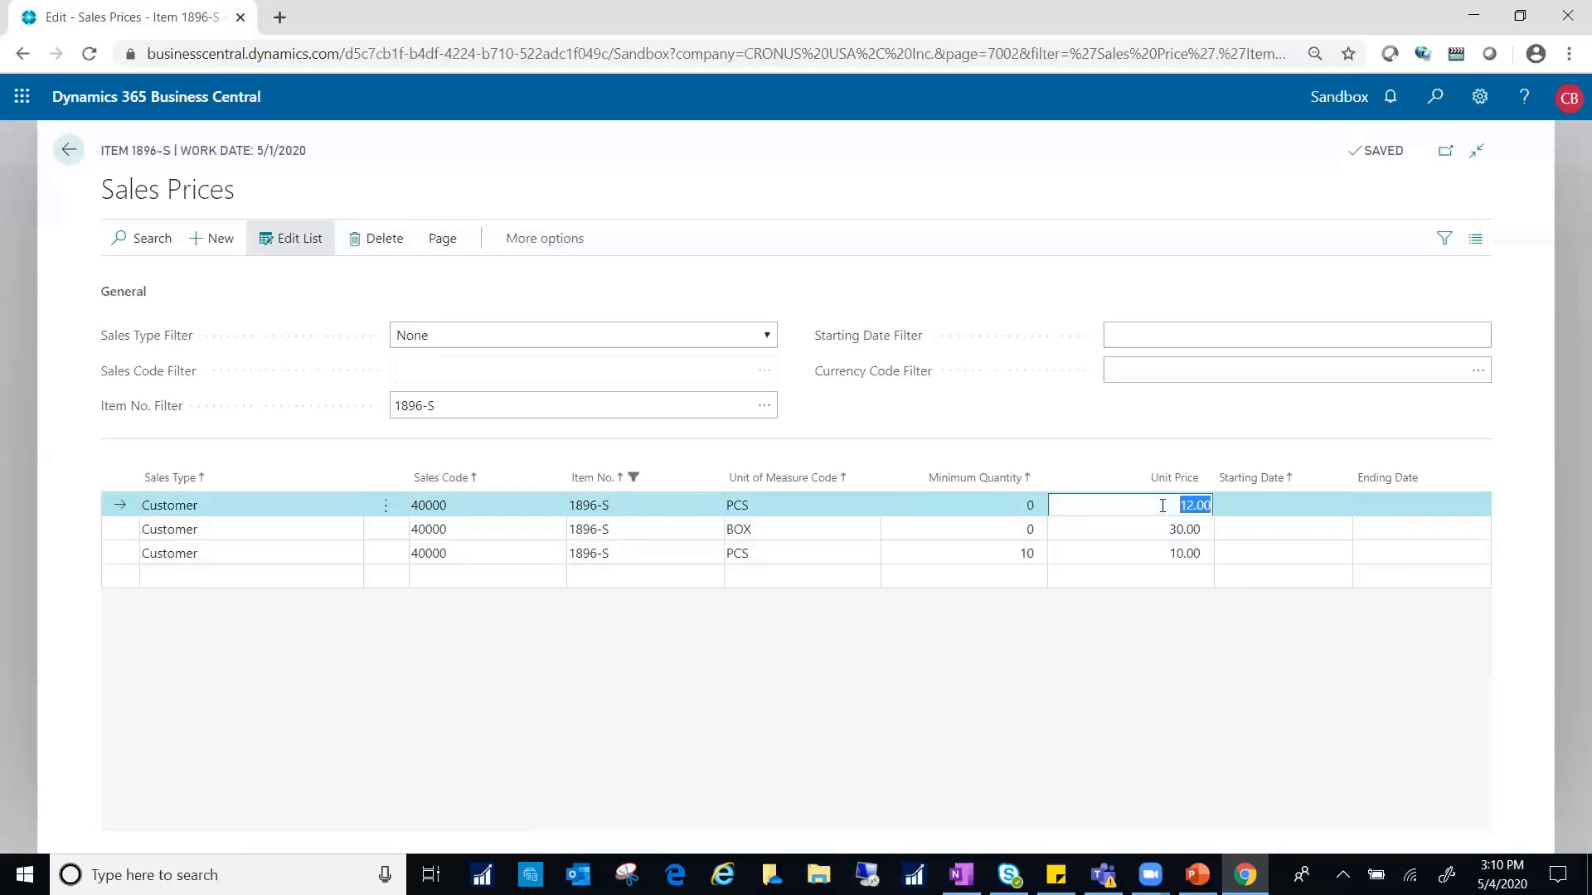
click(796, 505)
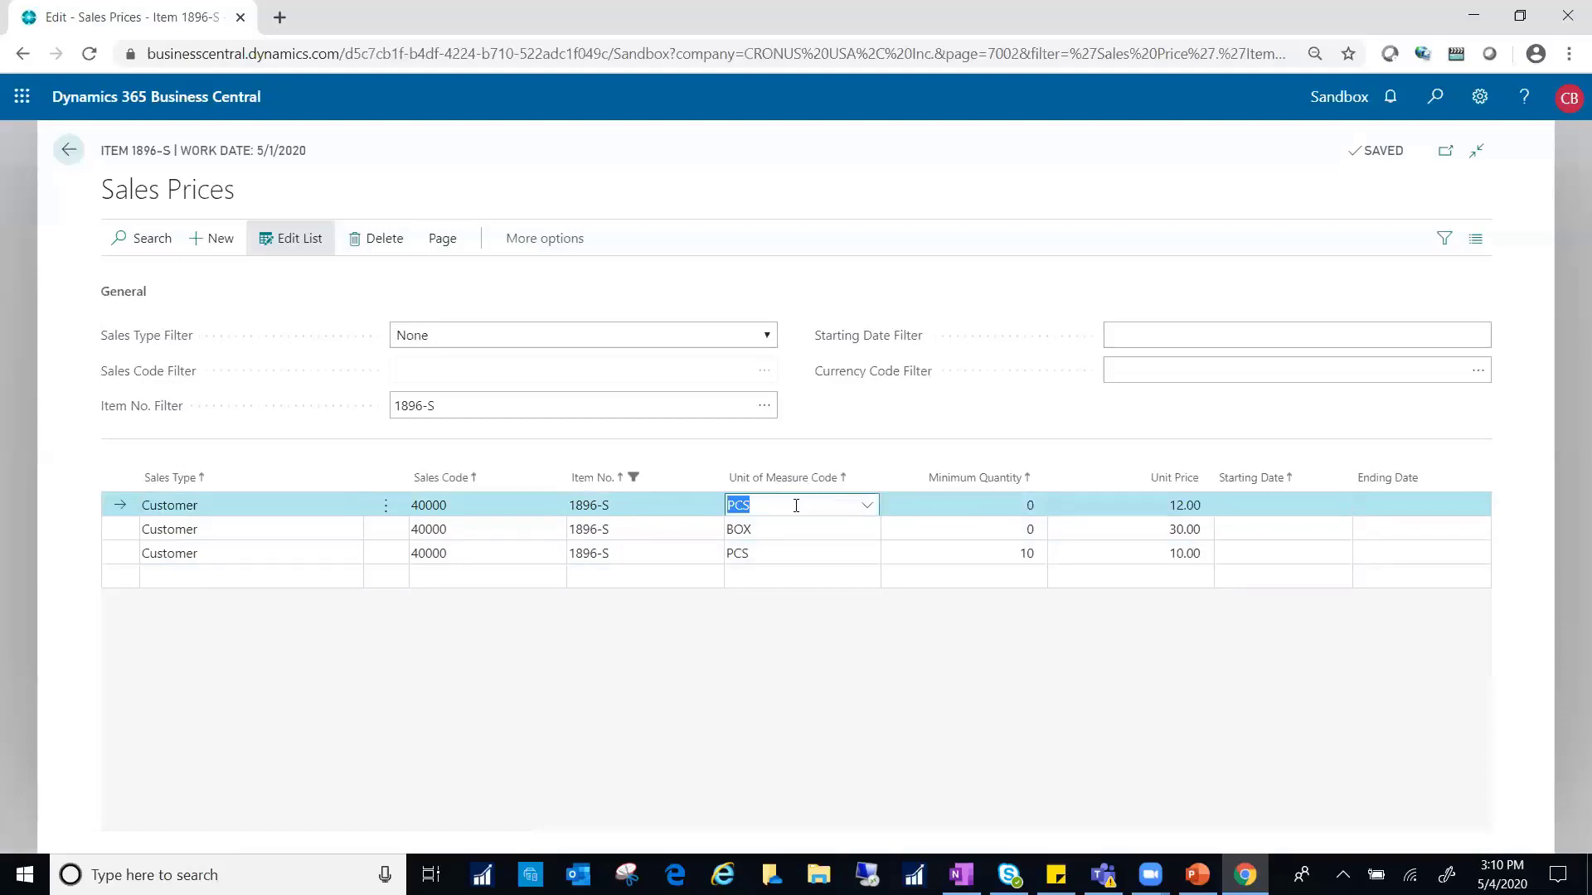
click(643, 500)
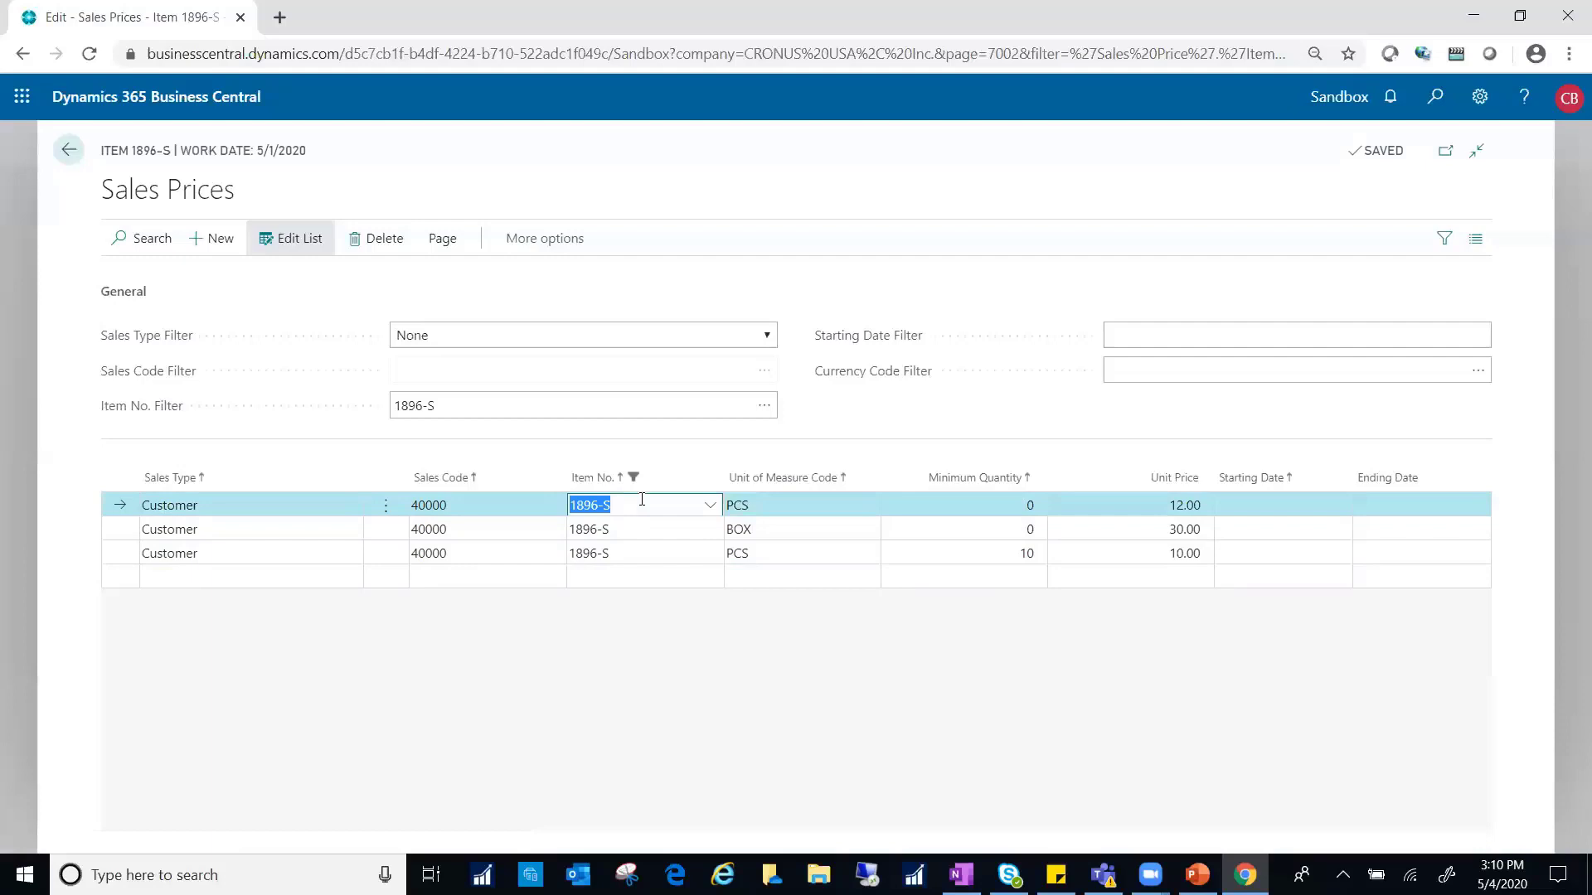
click(772, 552)
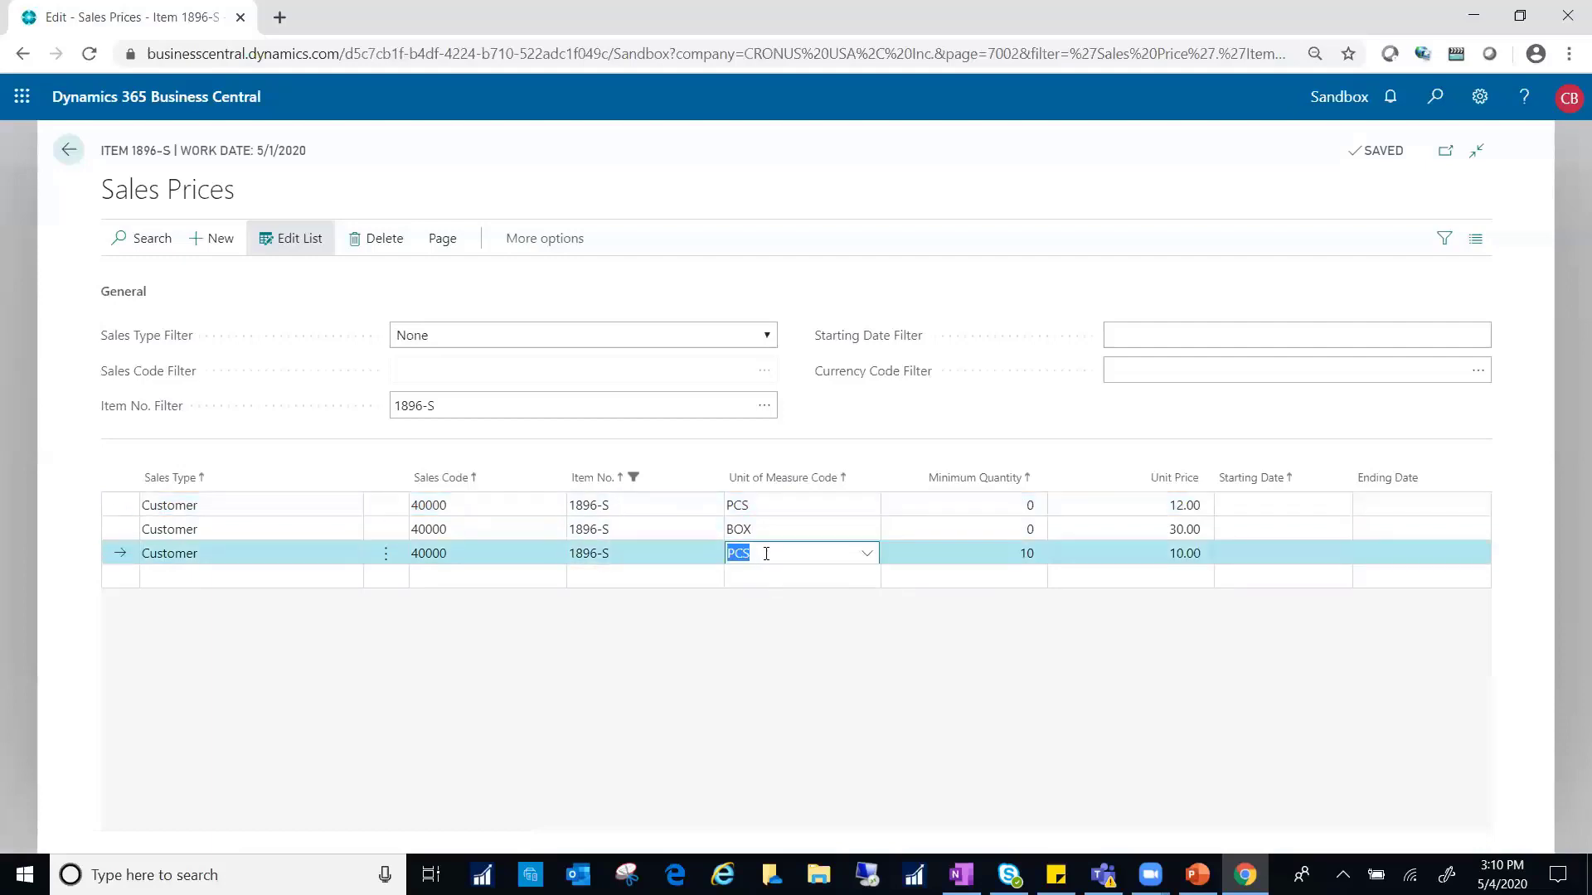
click(967, 576)
click(978, 556)
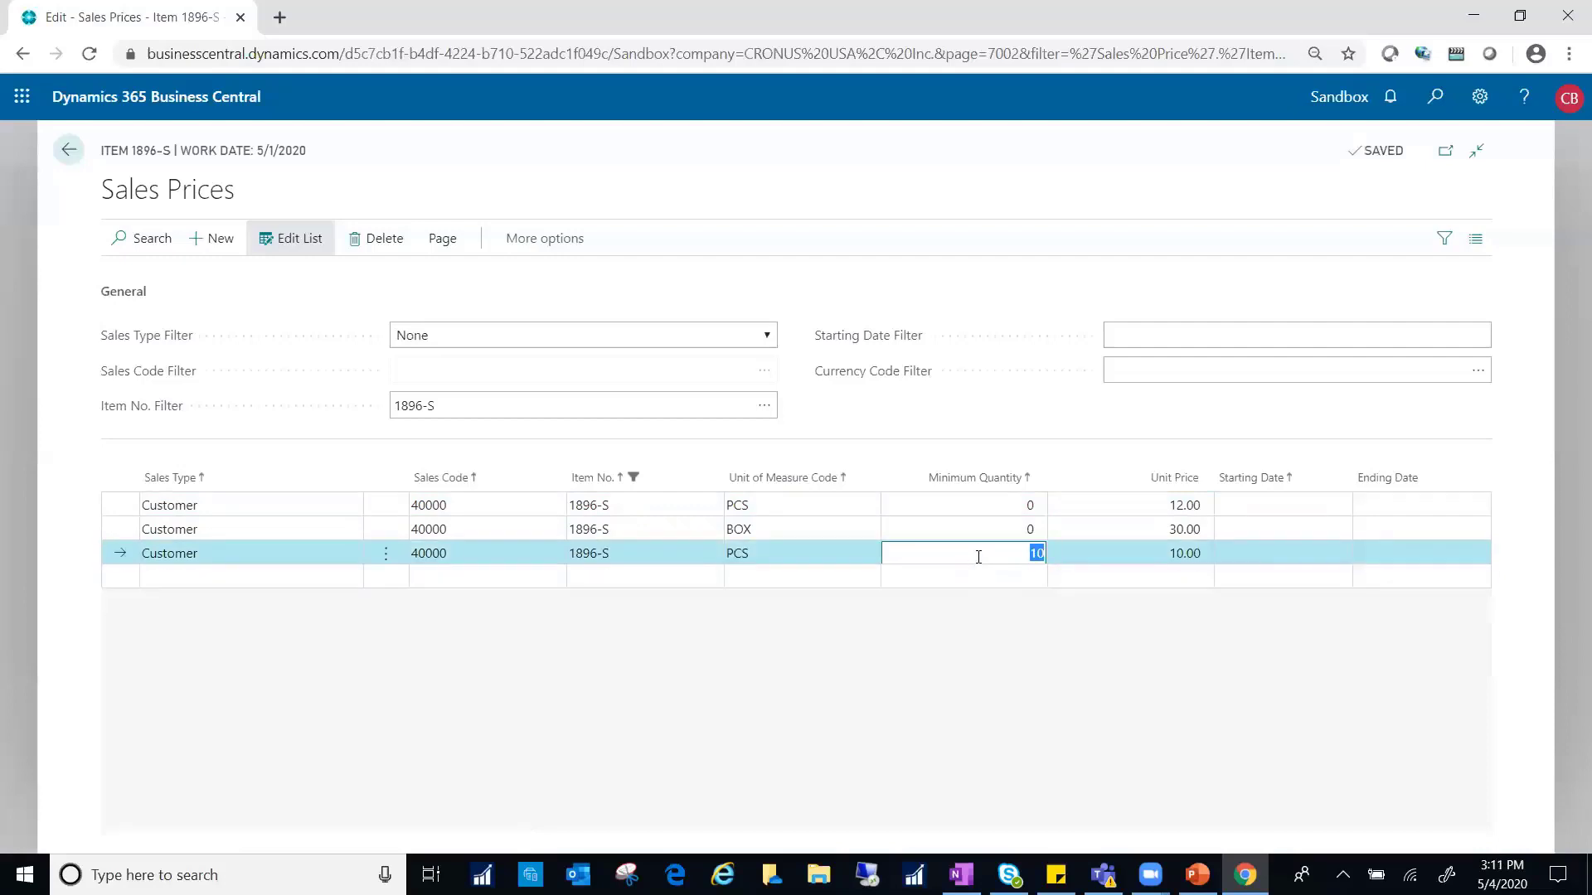
click(1086, 551)
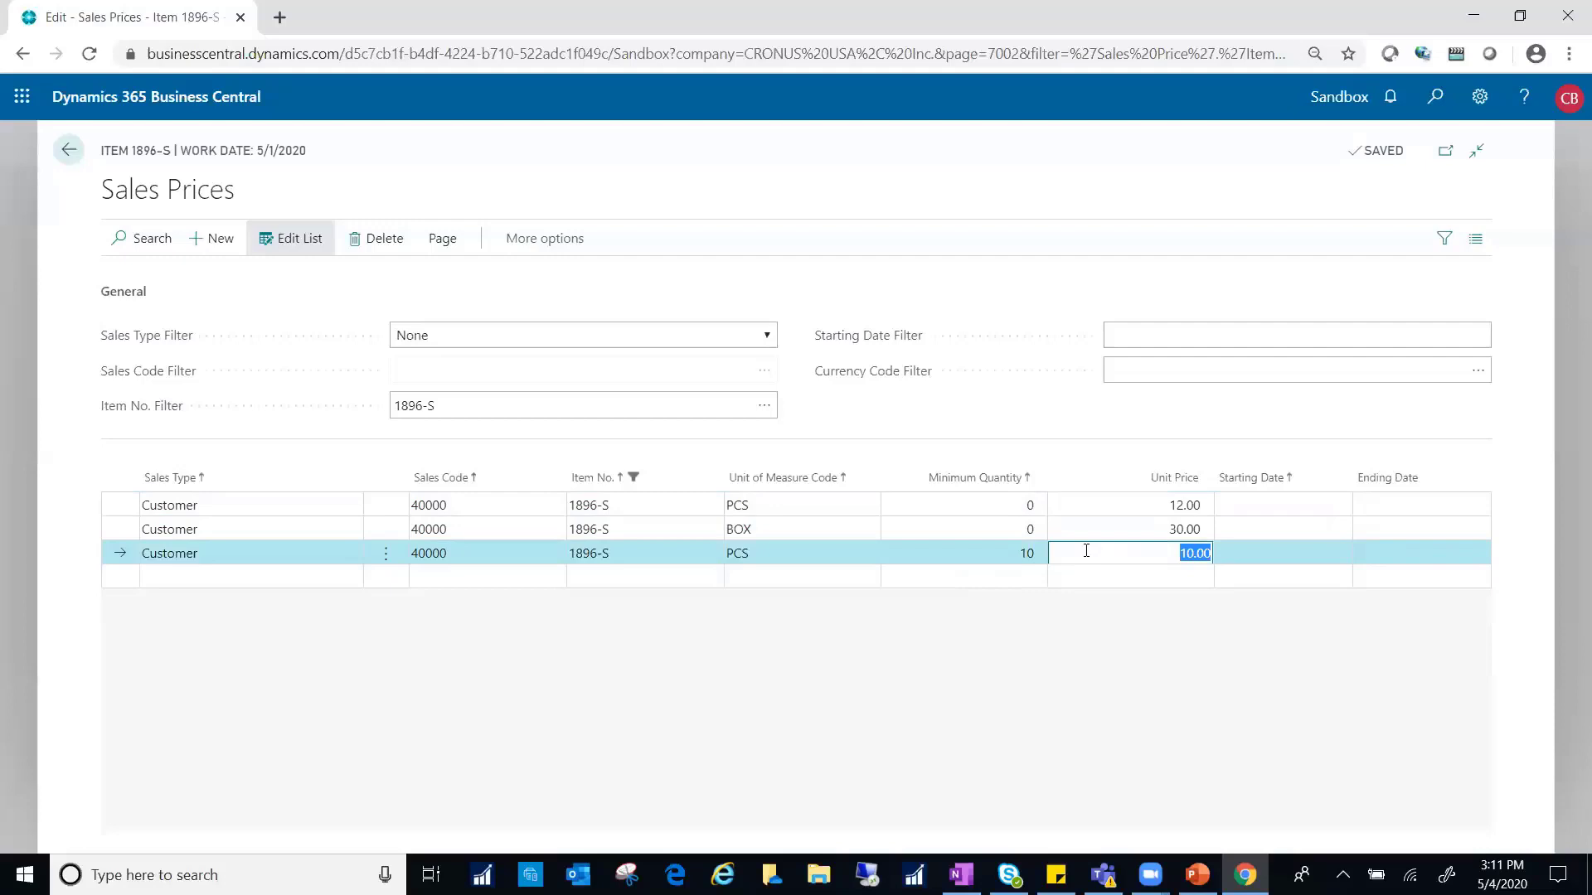
click(1094, 505)
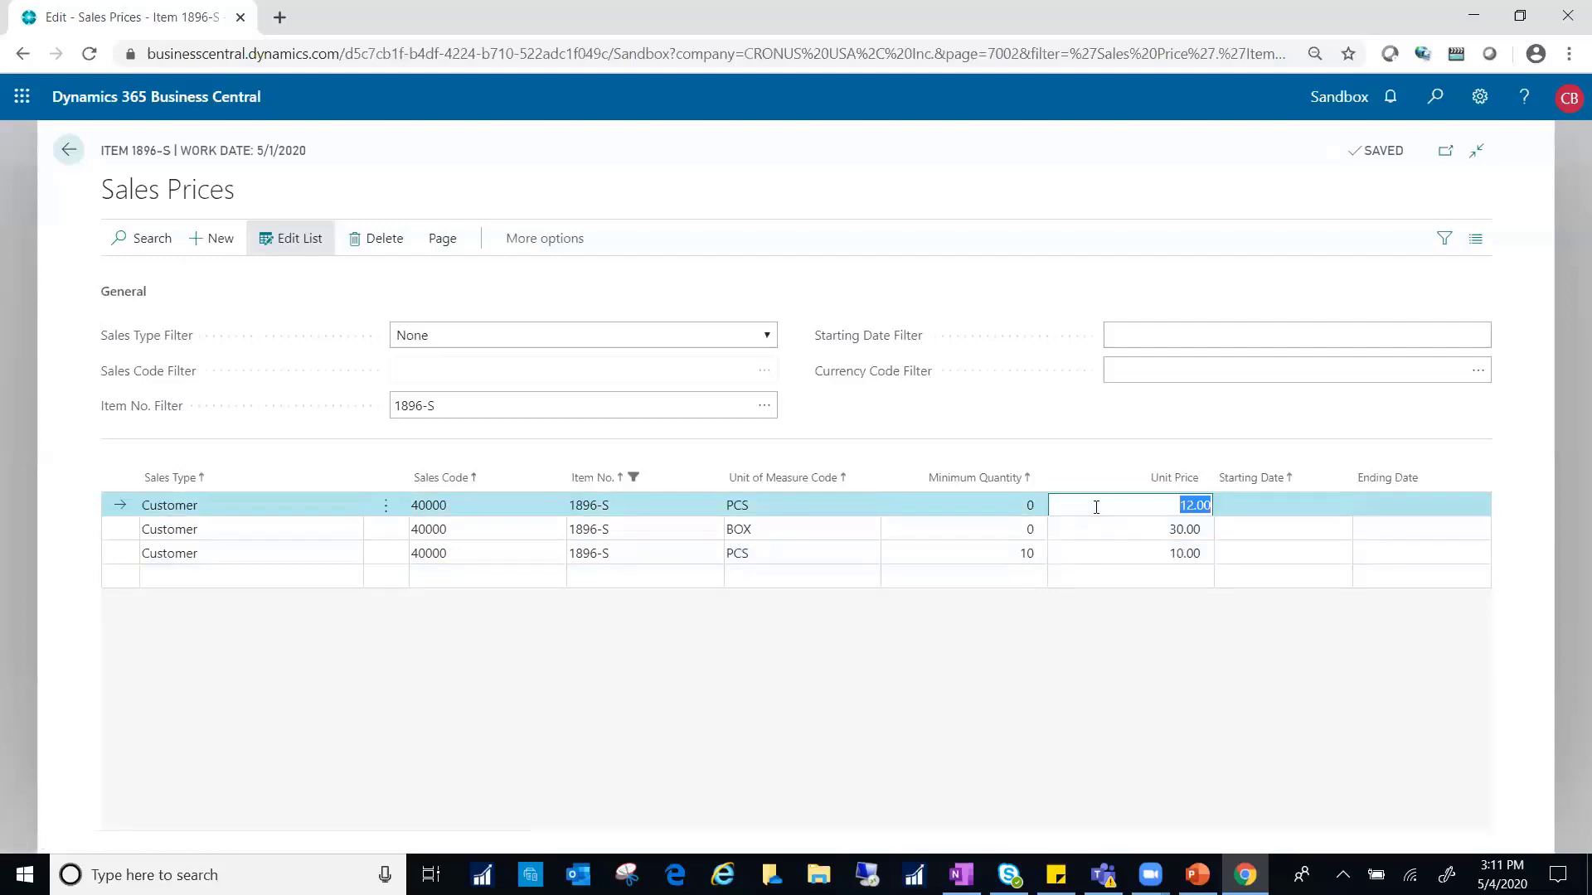
click(1086, 549)
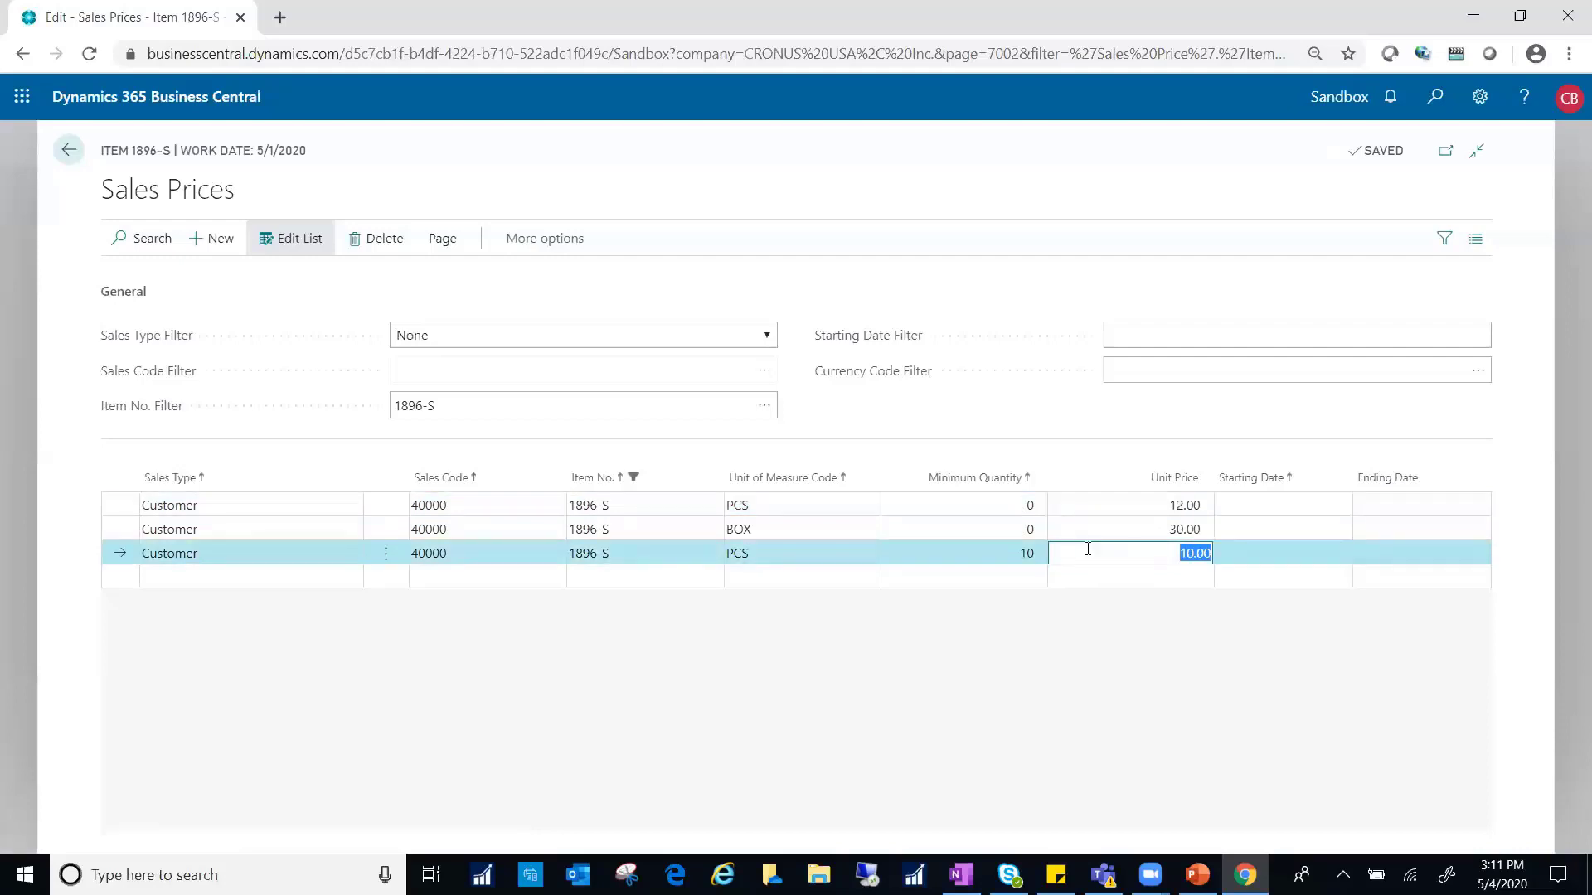
Add another customer 40000 line: unit BOX, minimum quantity 5, unit price 27.50
click(840, 573)
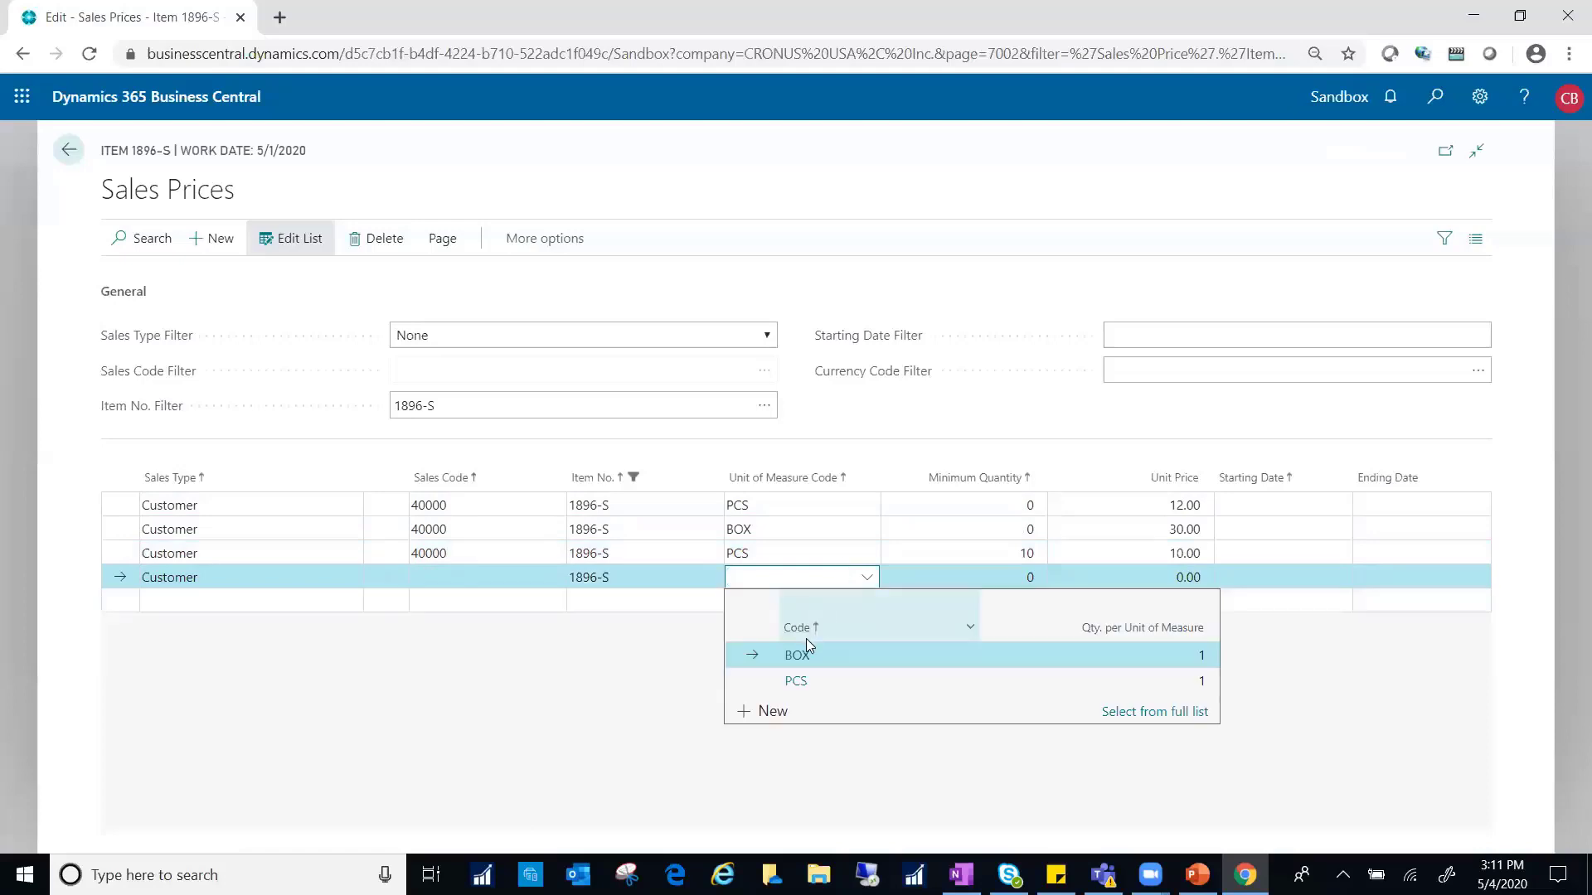
click(496, 587)
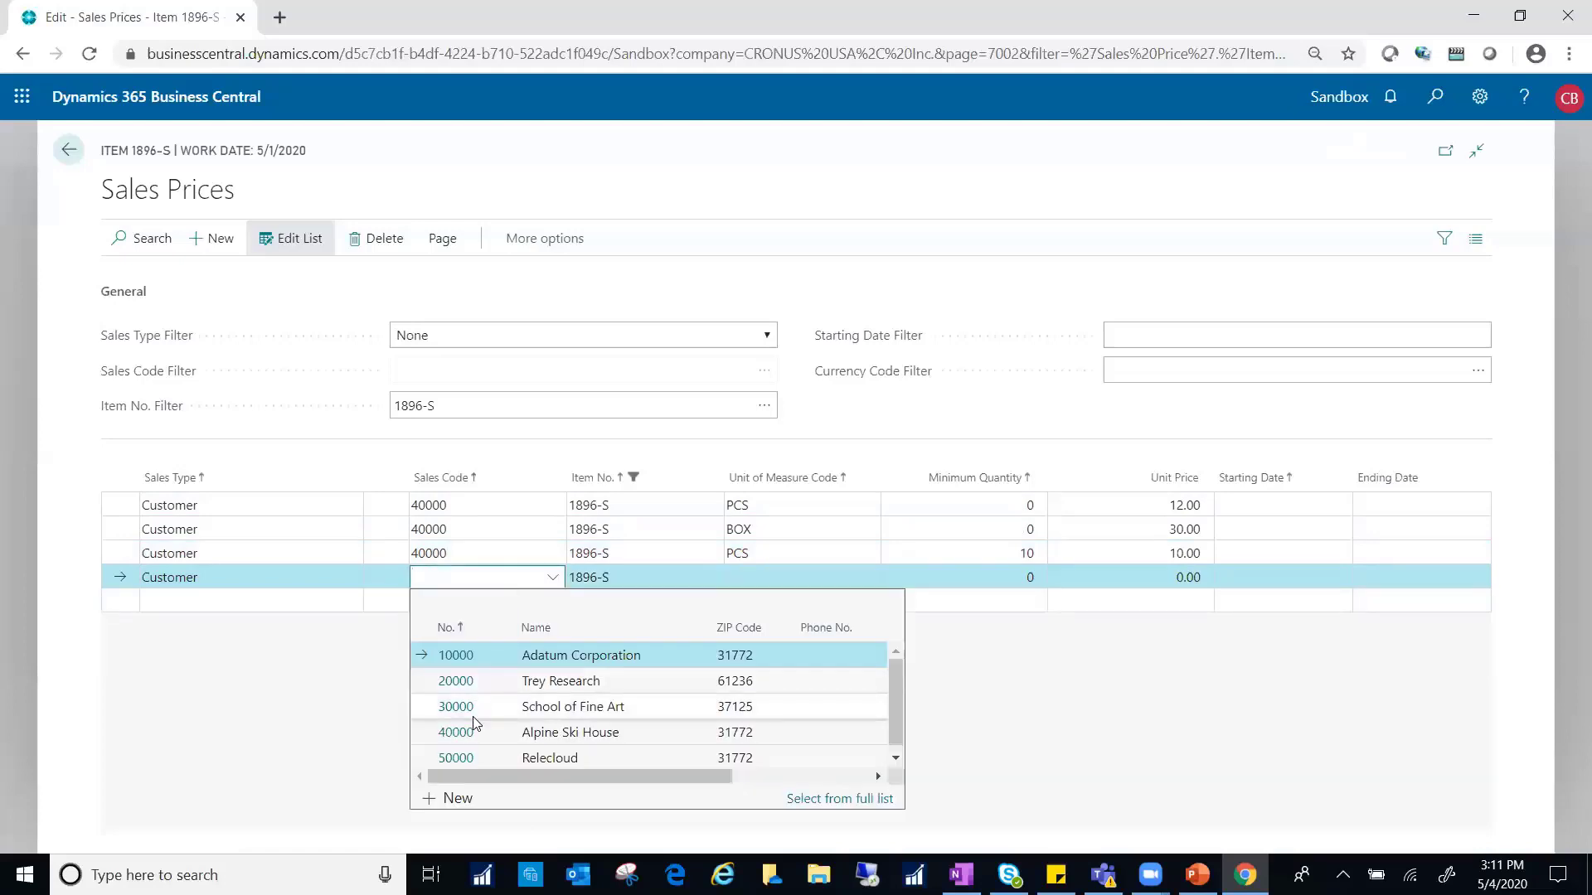
click(474, 732)
click(749, 578)
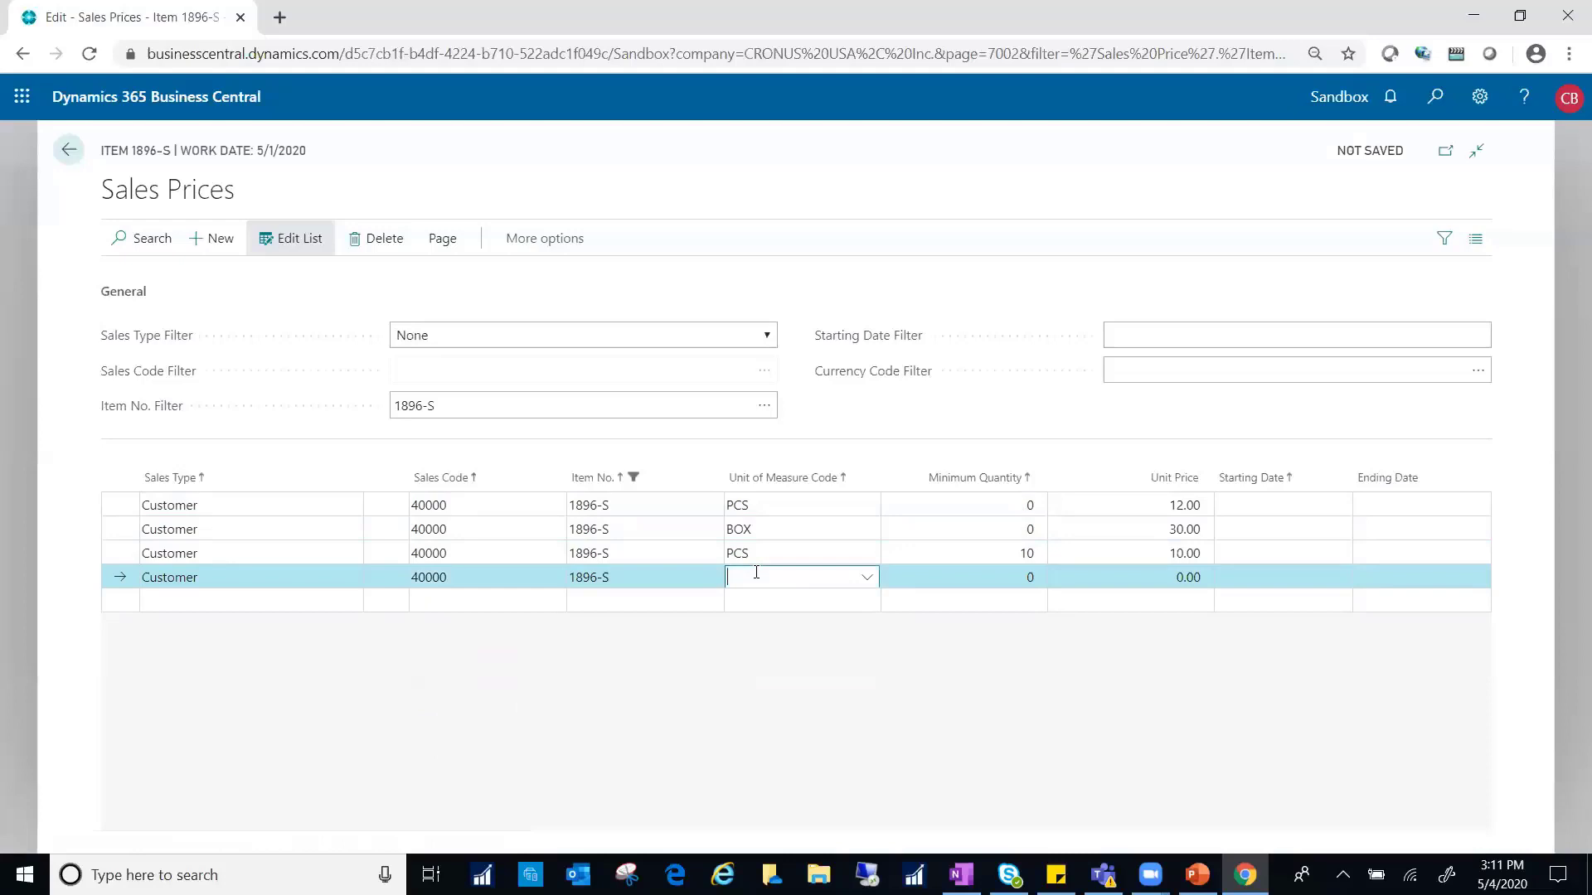
click(790, 656)
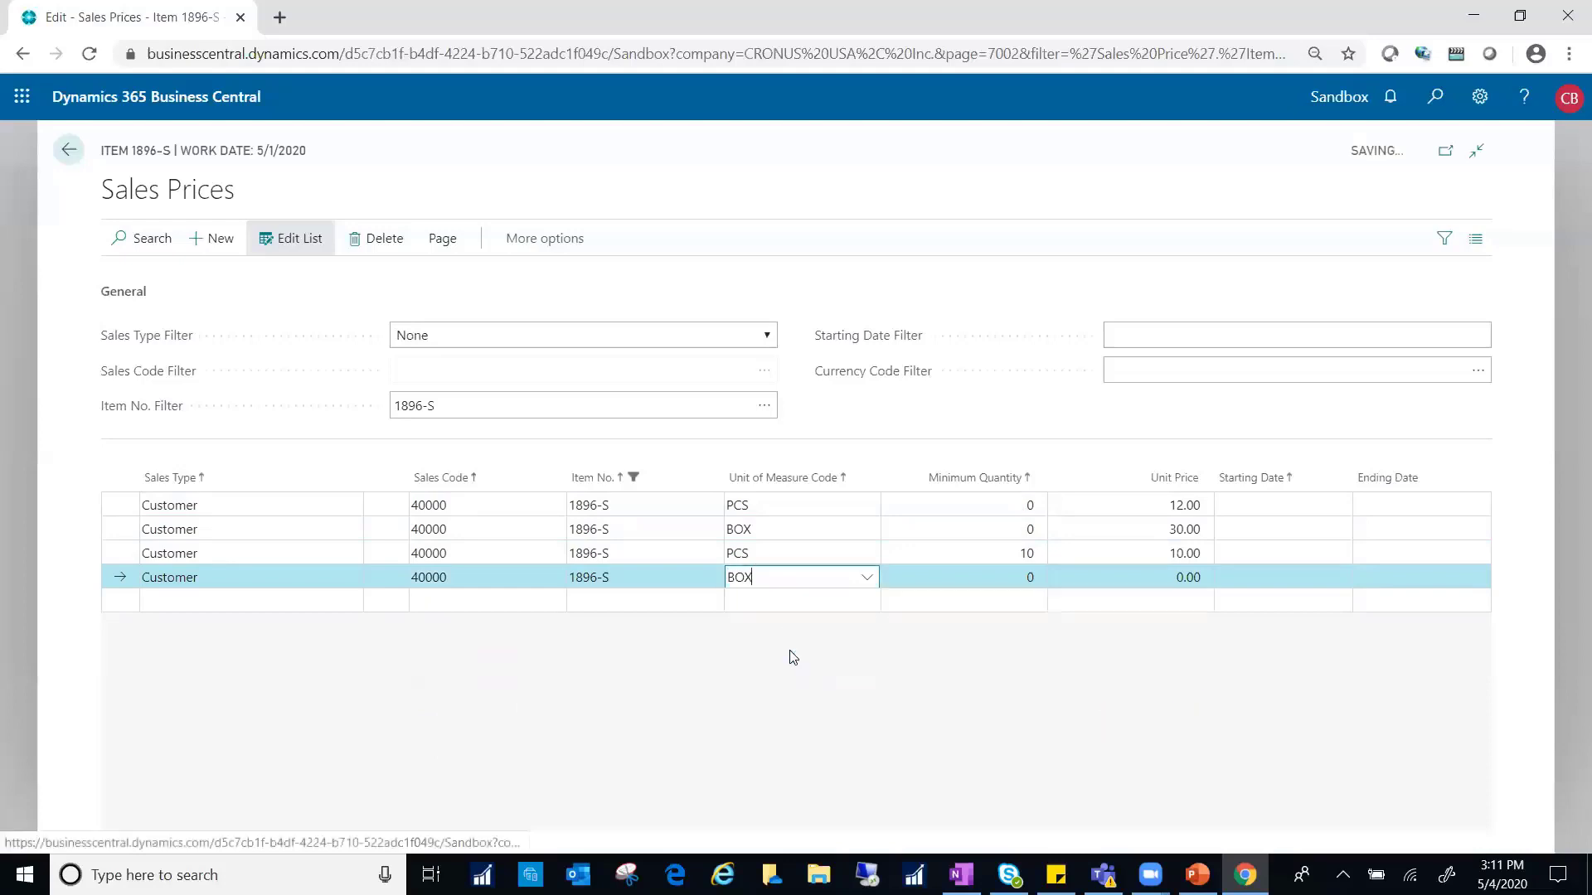
click(930, 574)
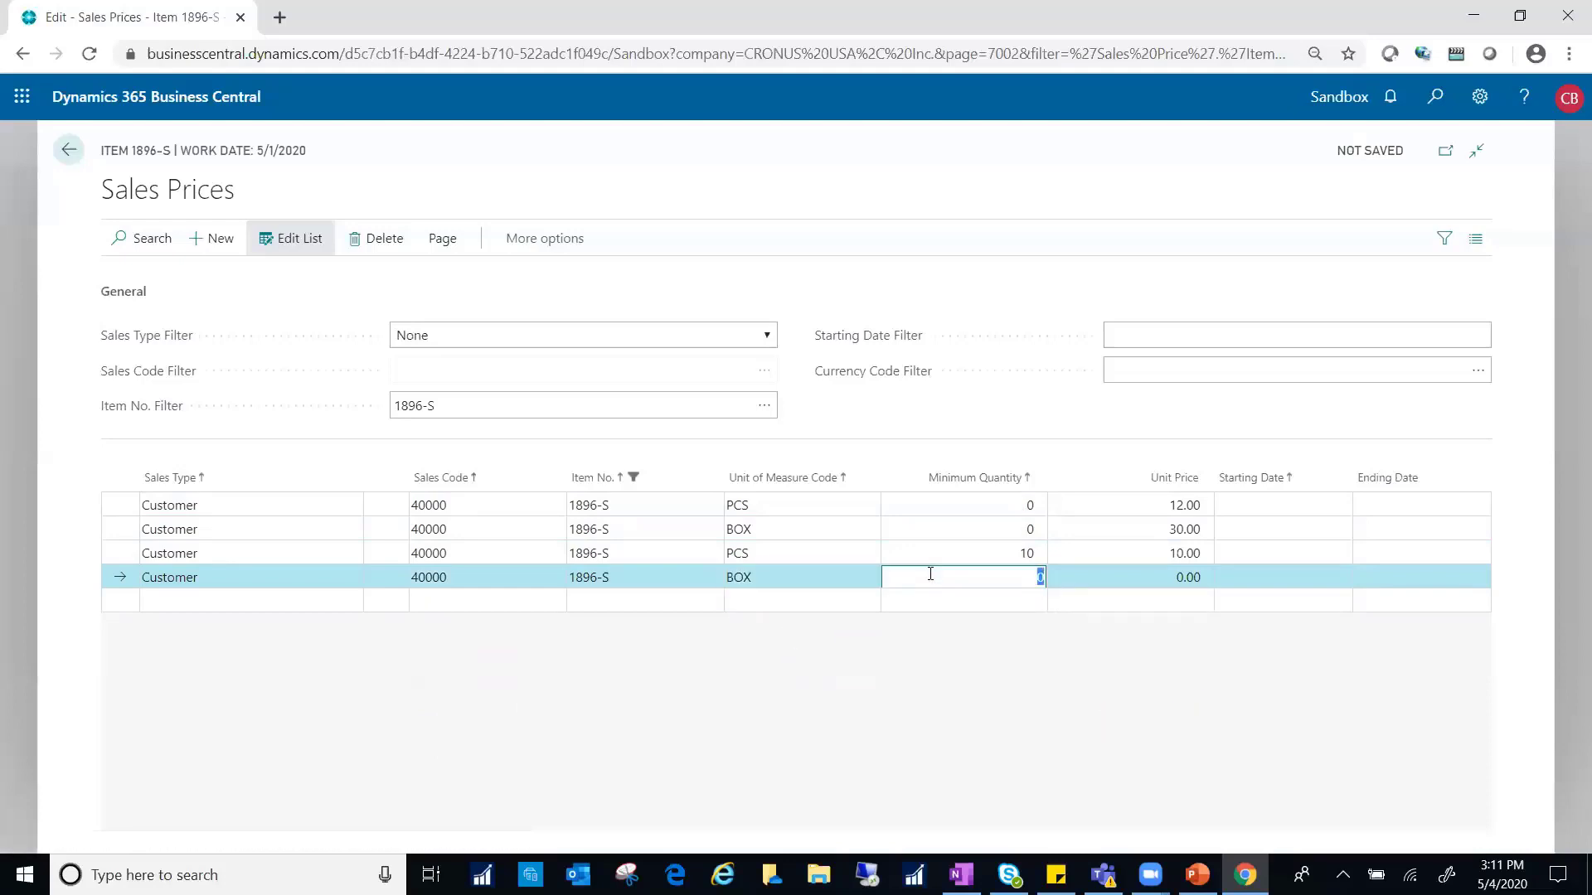
text(5)
key(Tab)
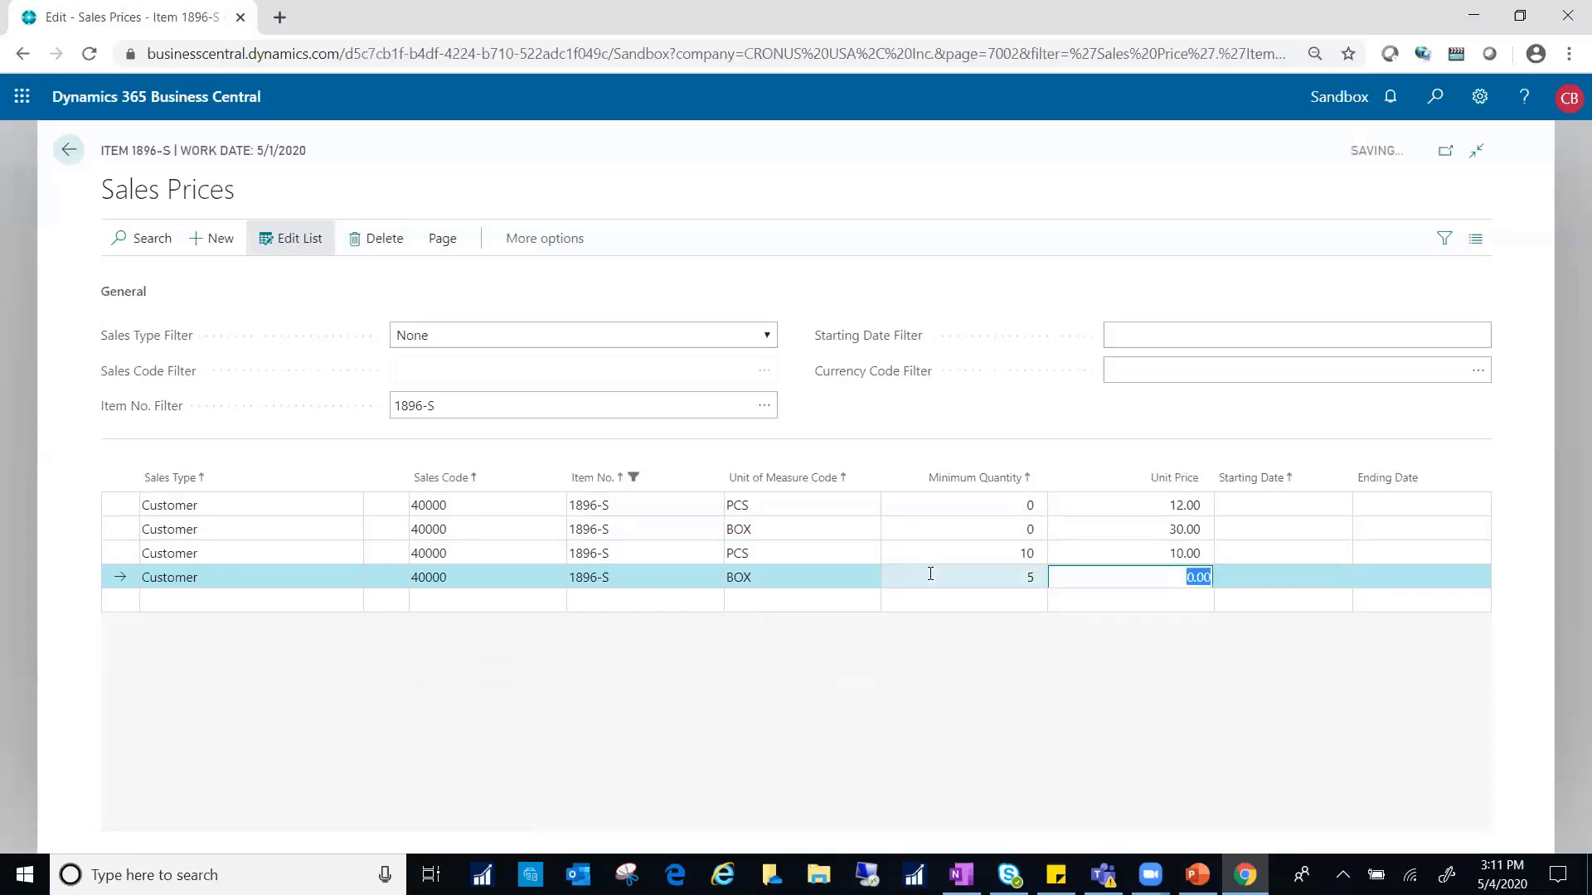
text(27.5)
key(Tab)
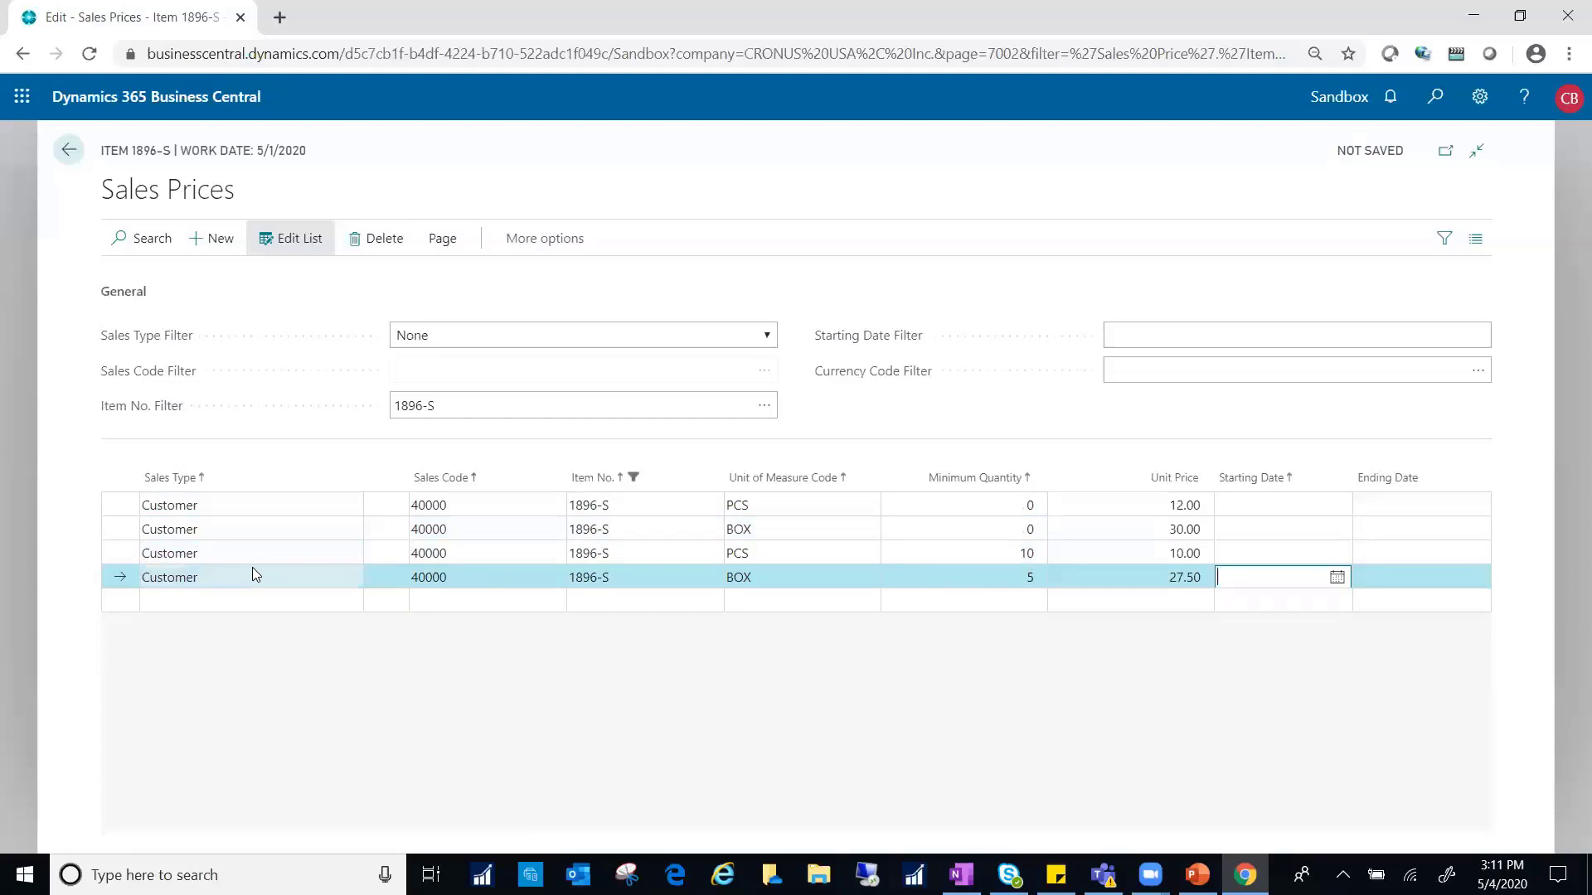
Start a new line with sales type Customer Price Group and sales code LEVEL 1
click(268, 600)
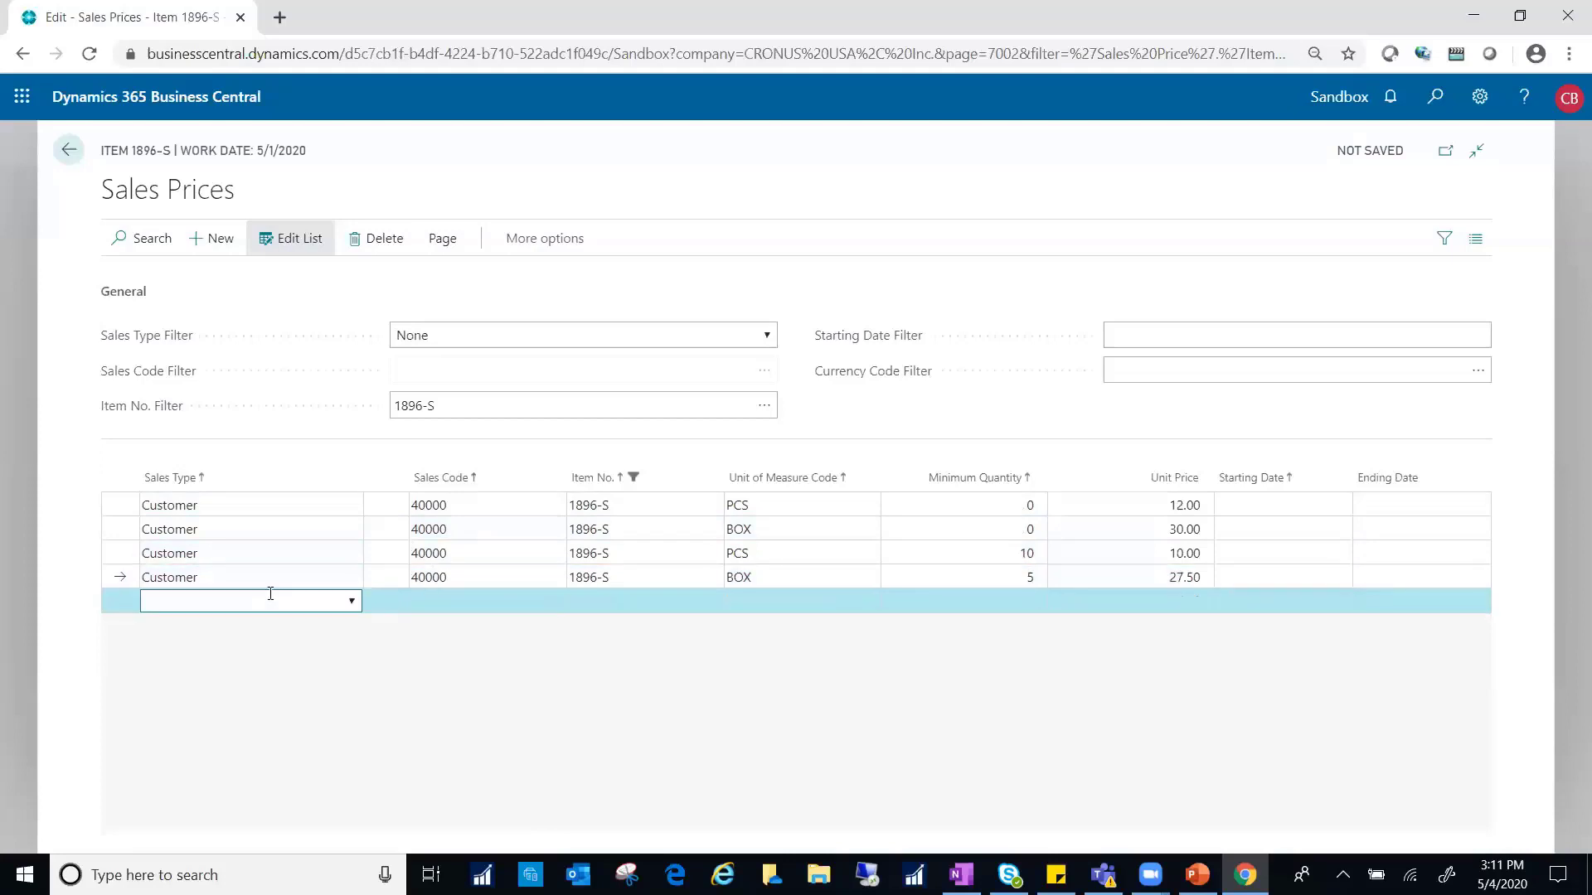
click(353, 603)
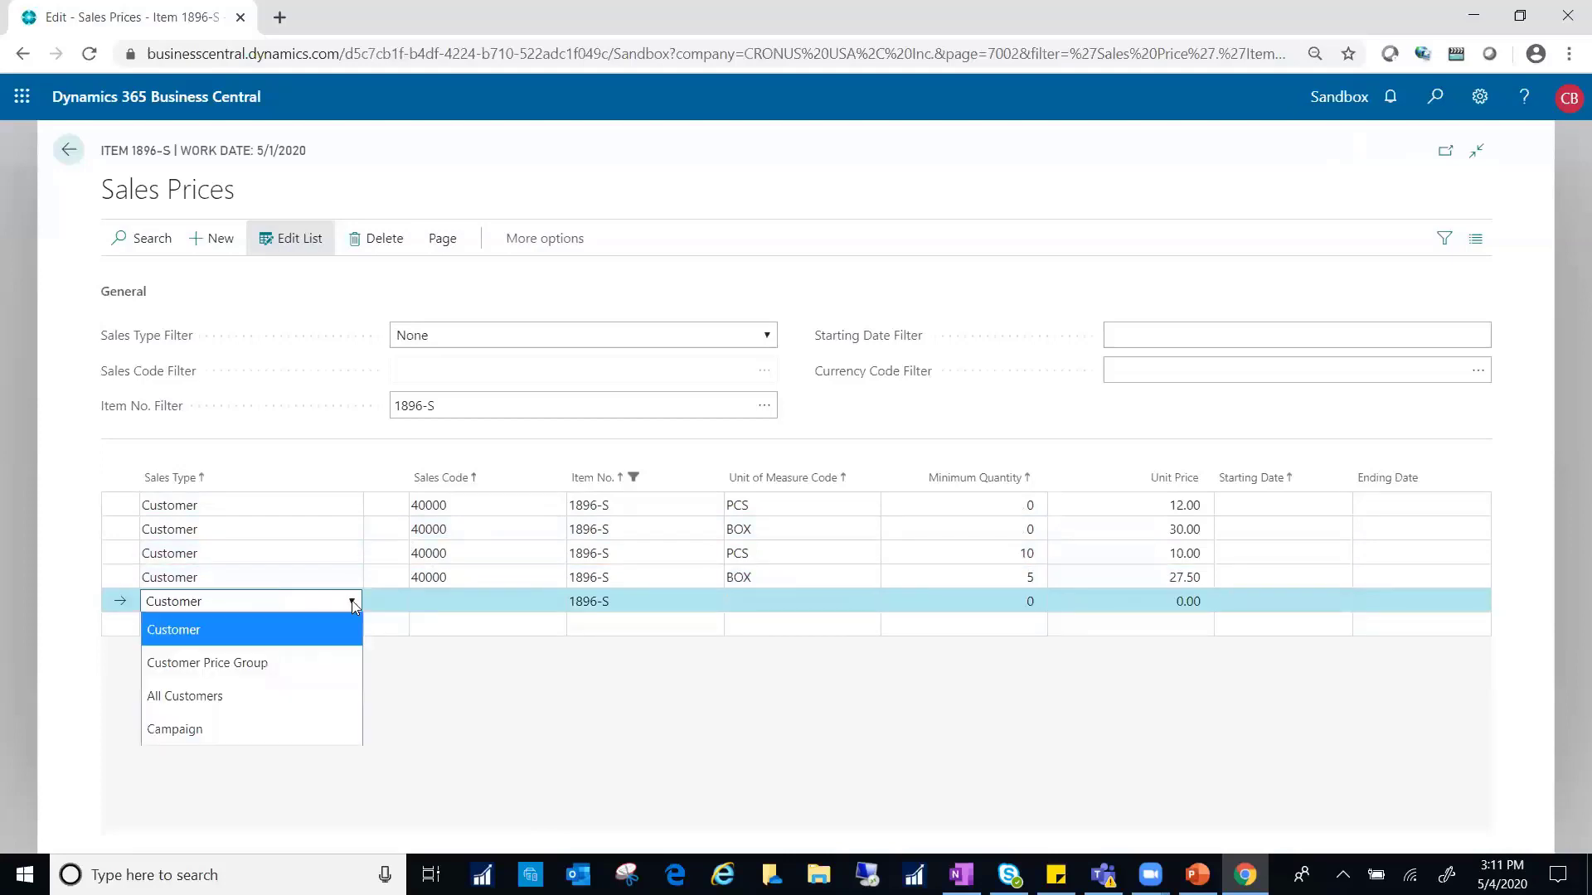
click(283, 662)
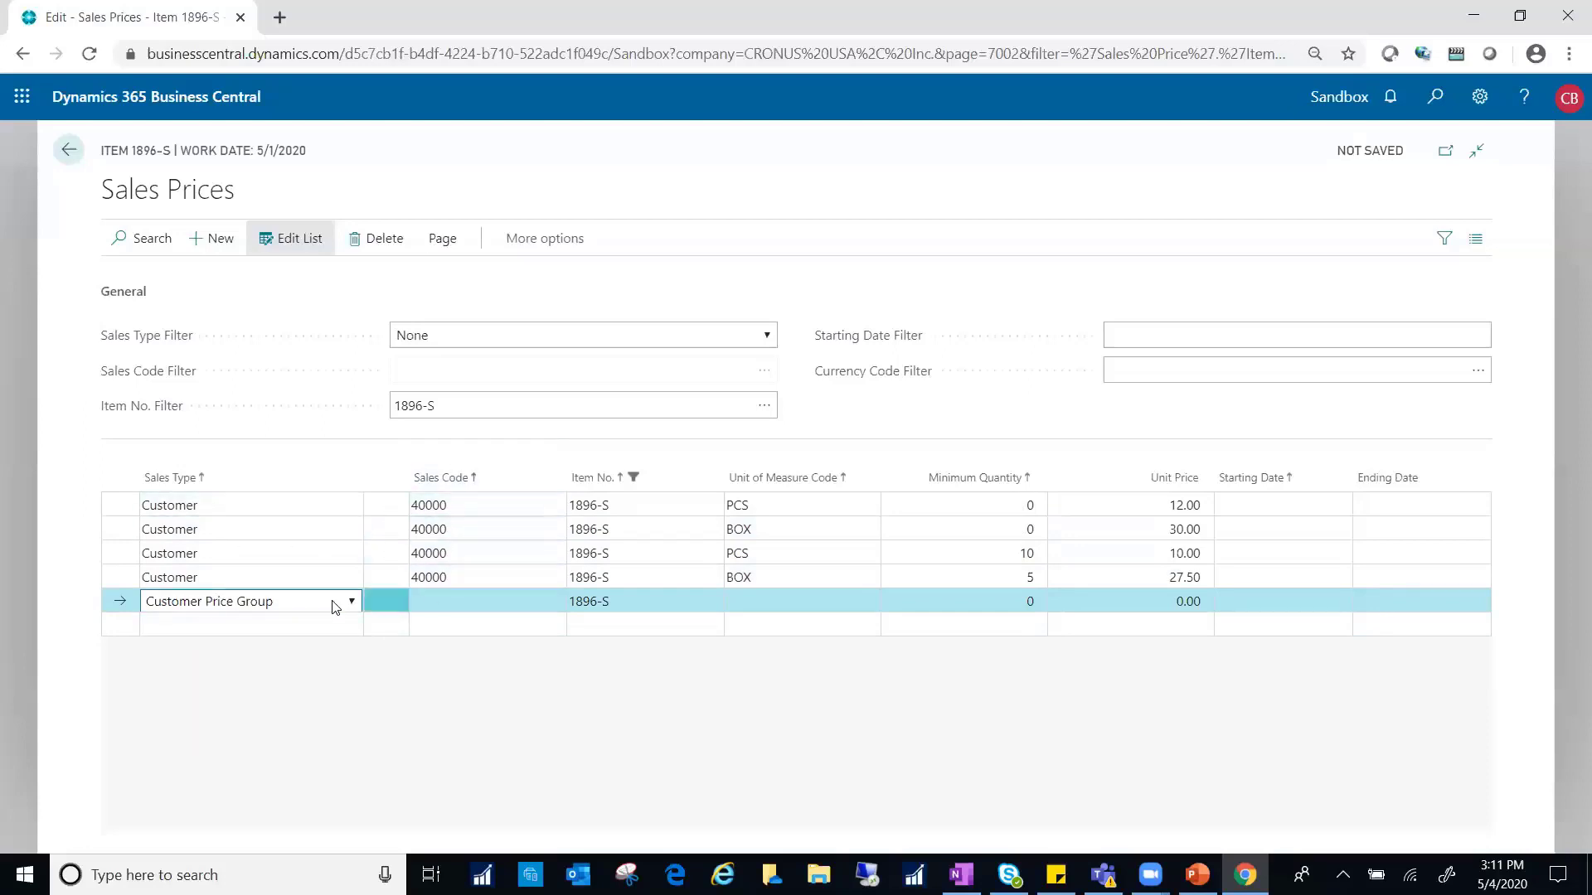
click(496, 600)
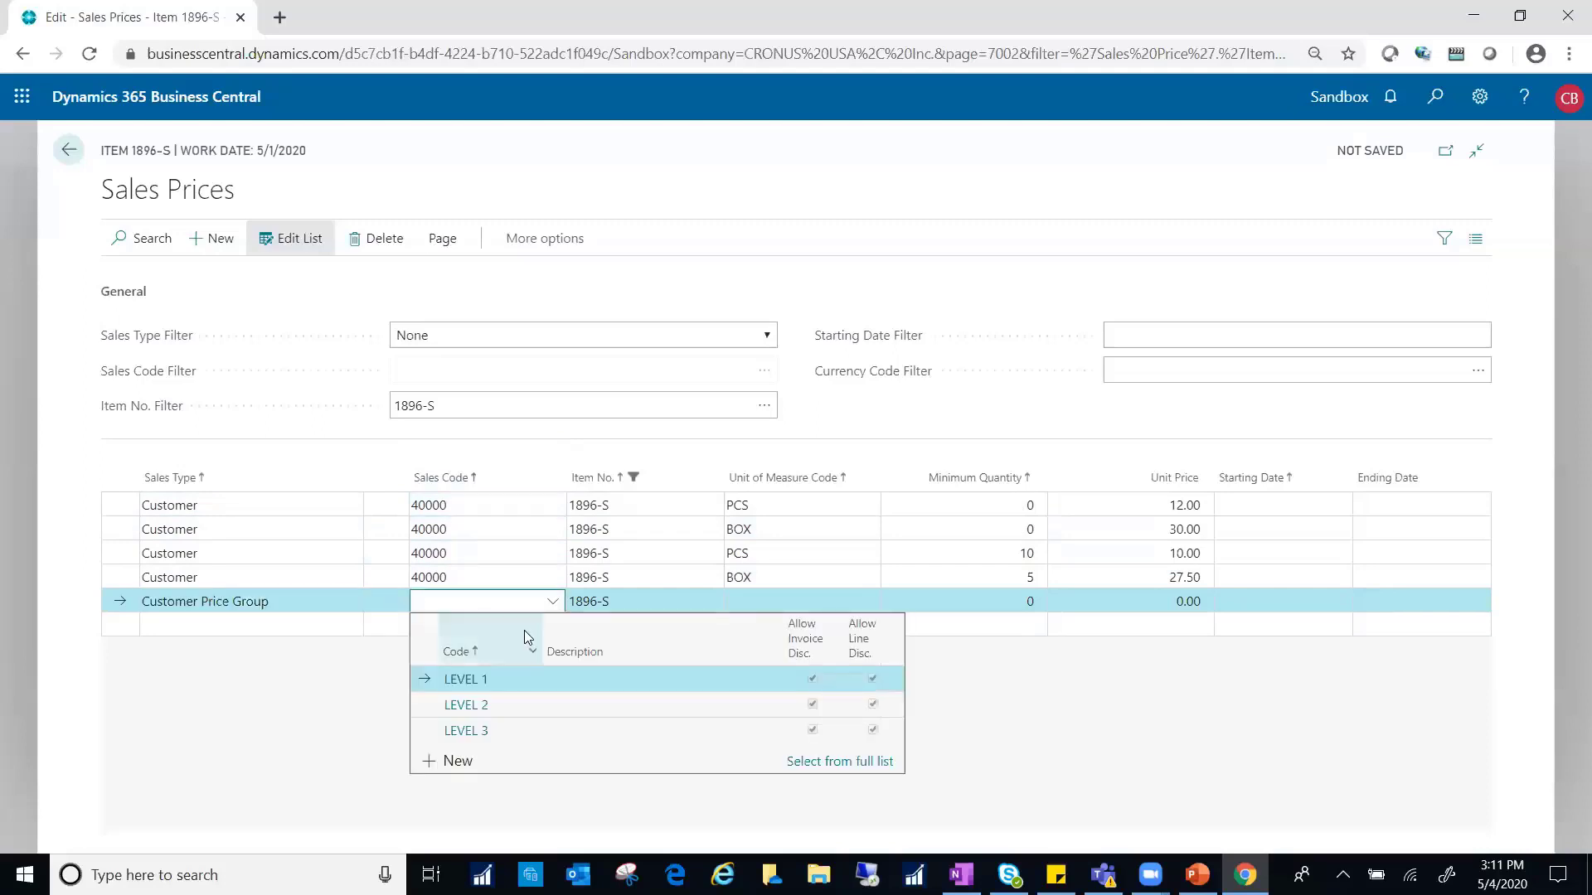
click(475, 685)
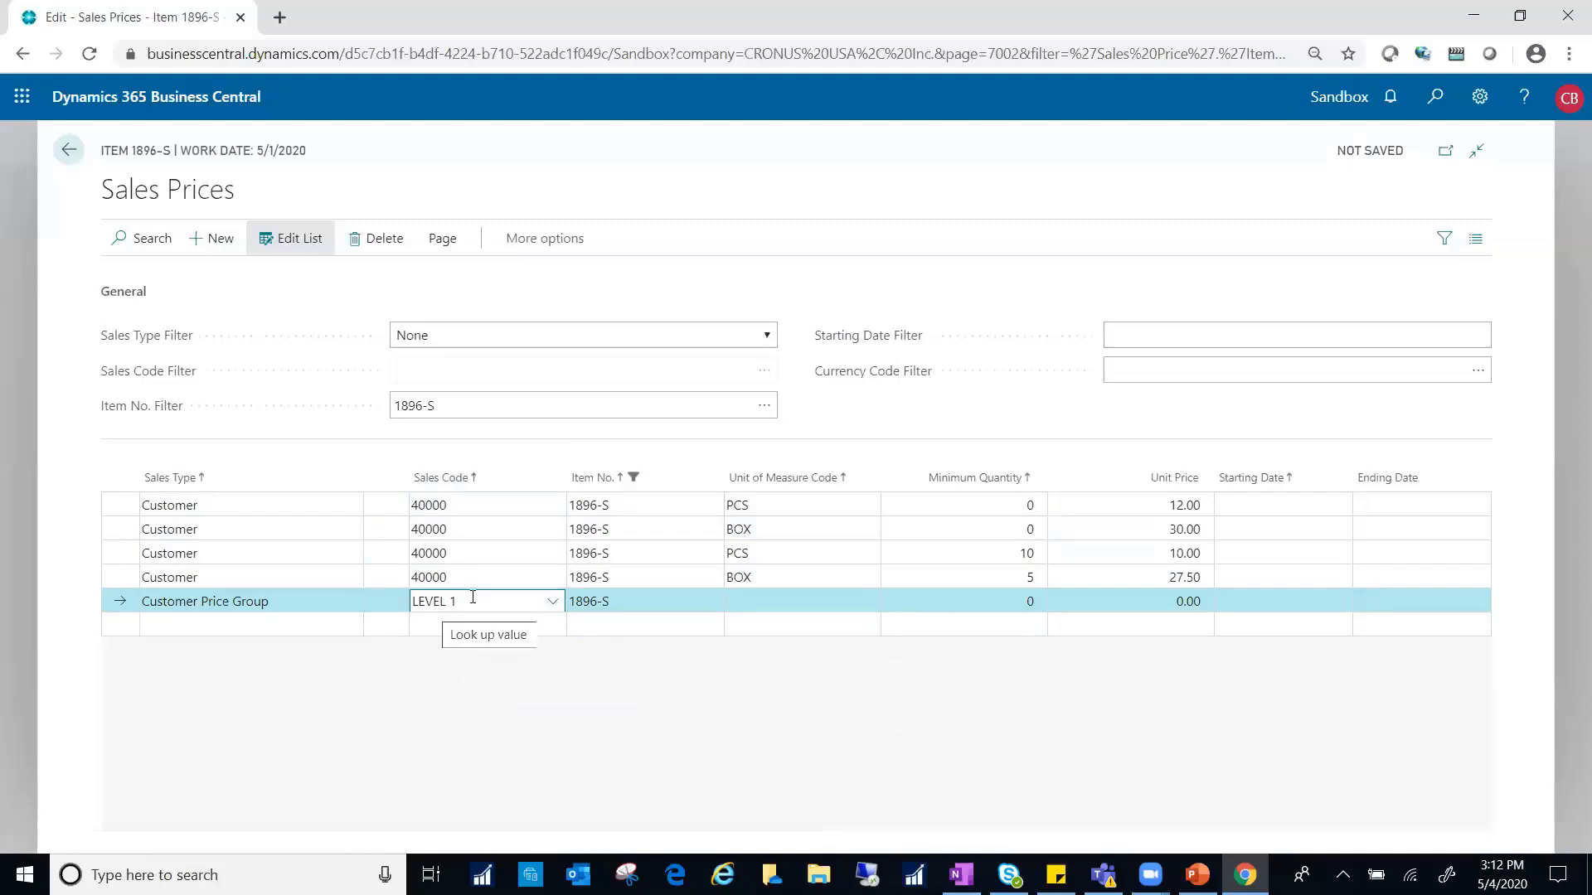
Give the LEVEL 1 line unit PCS, minimum quantity 0 and unit price 12.00
click(624, 602)
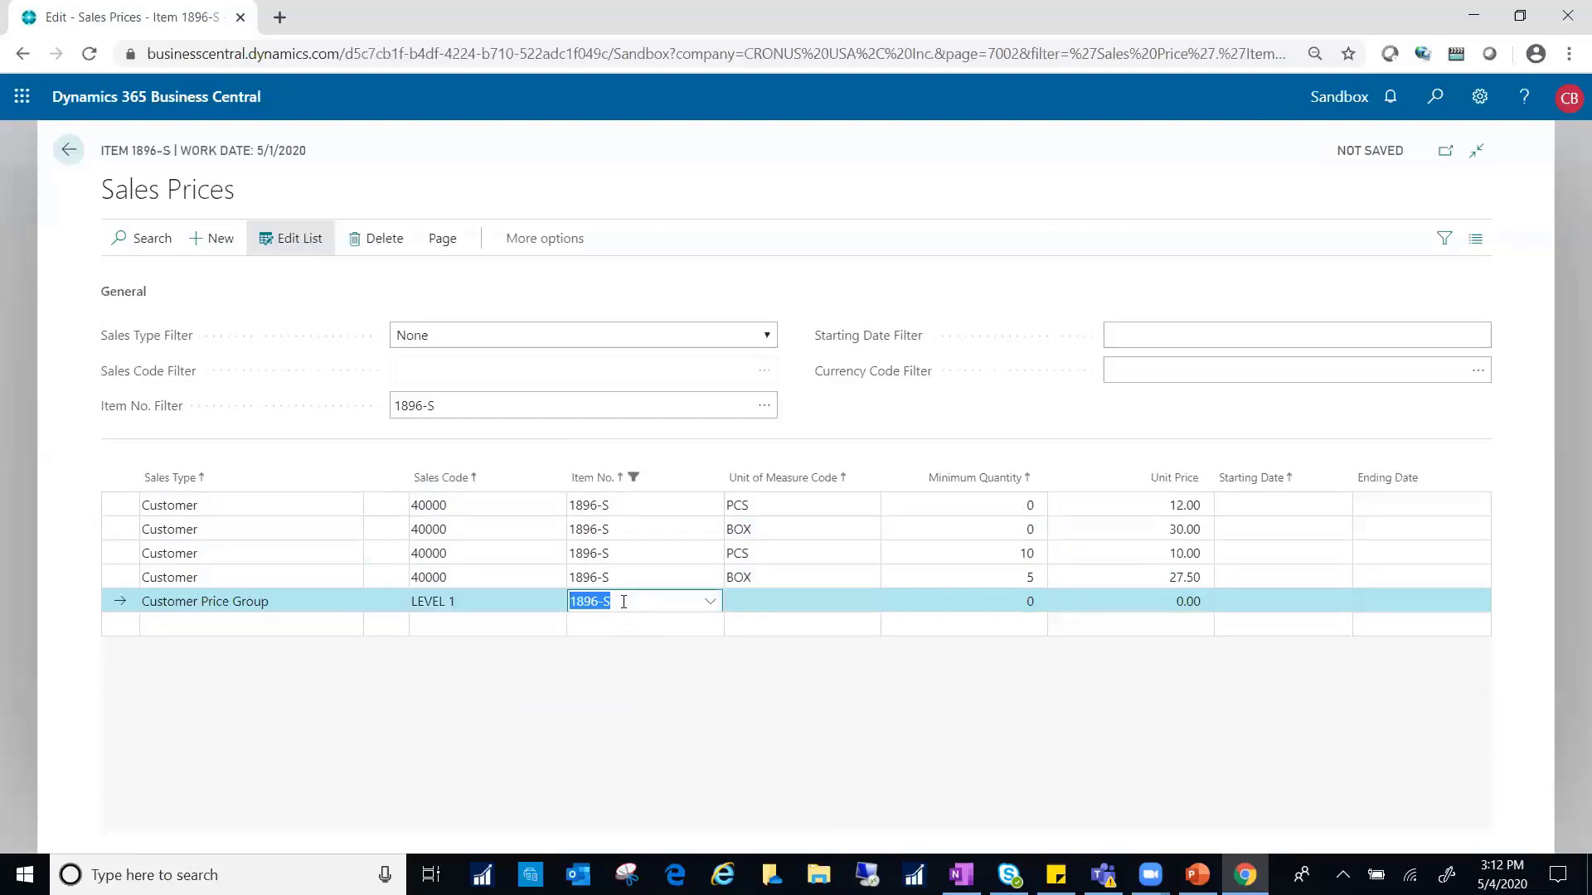
click(743, 608)
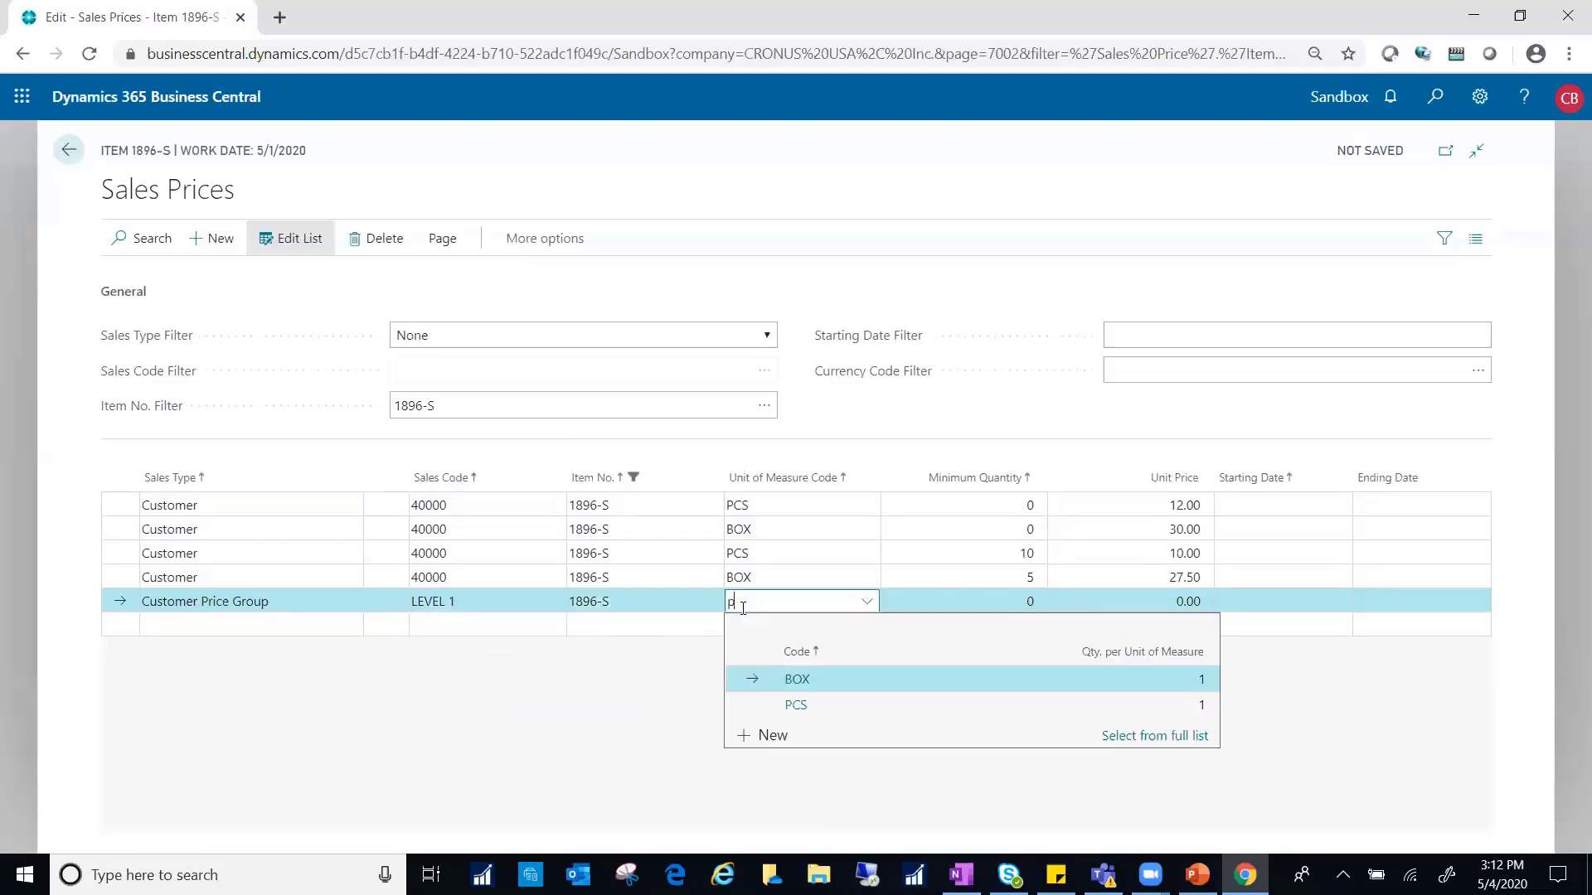
text(p)
key(Tab)
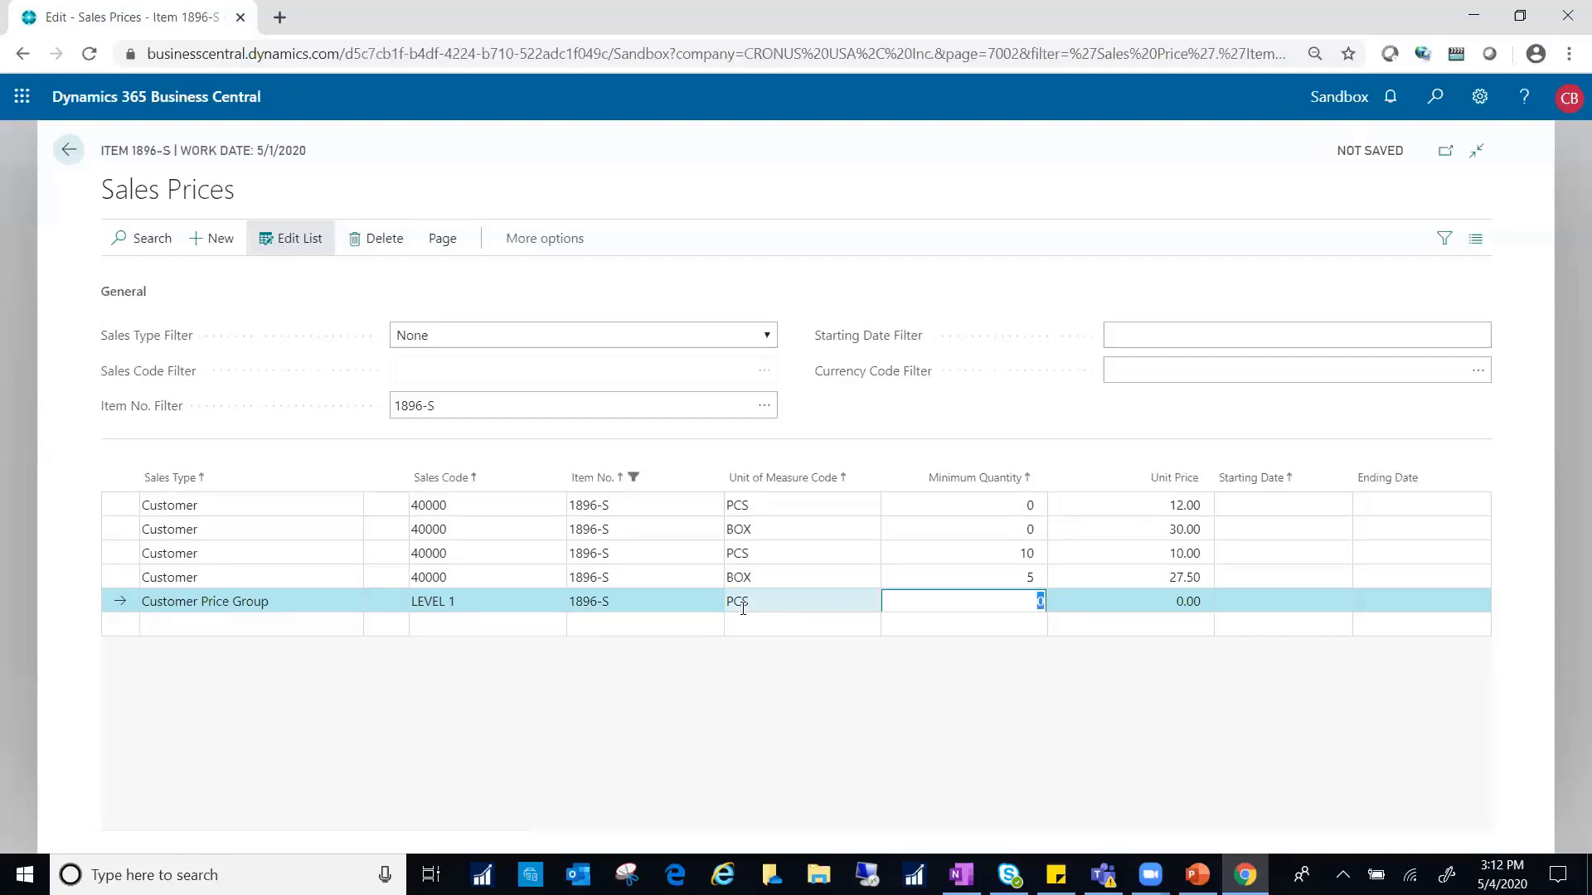
key(Tab)
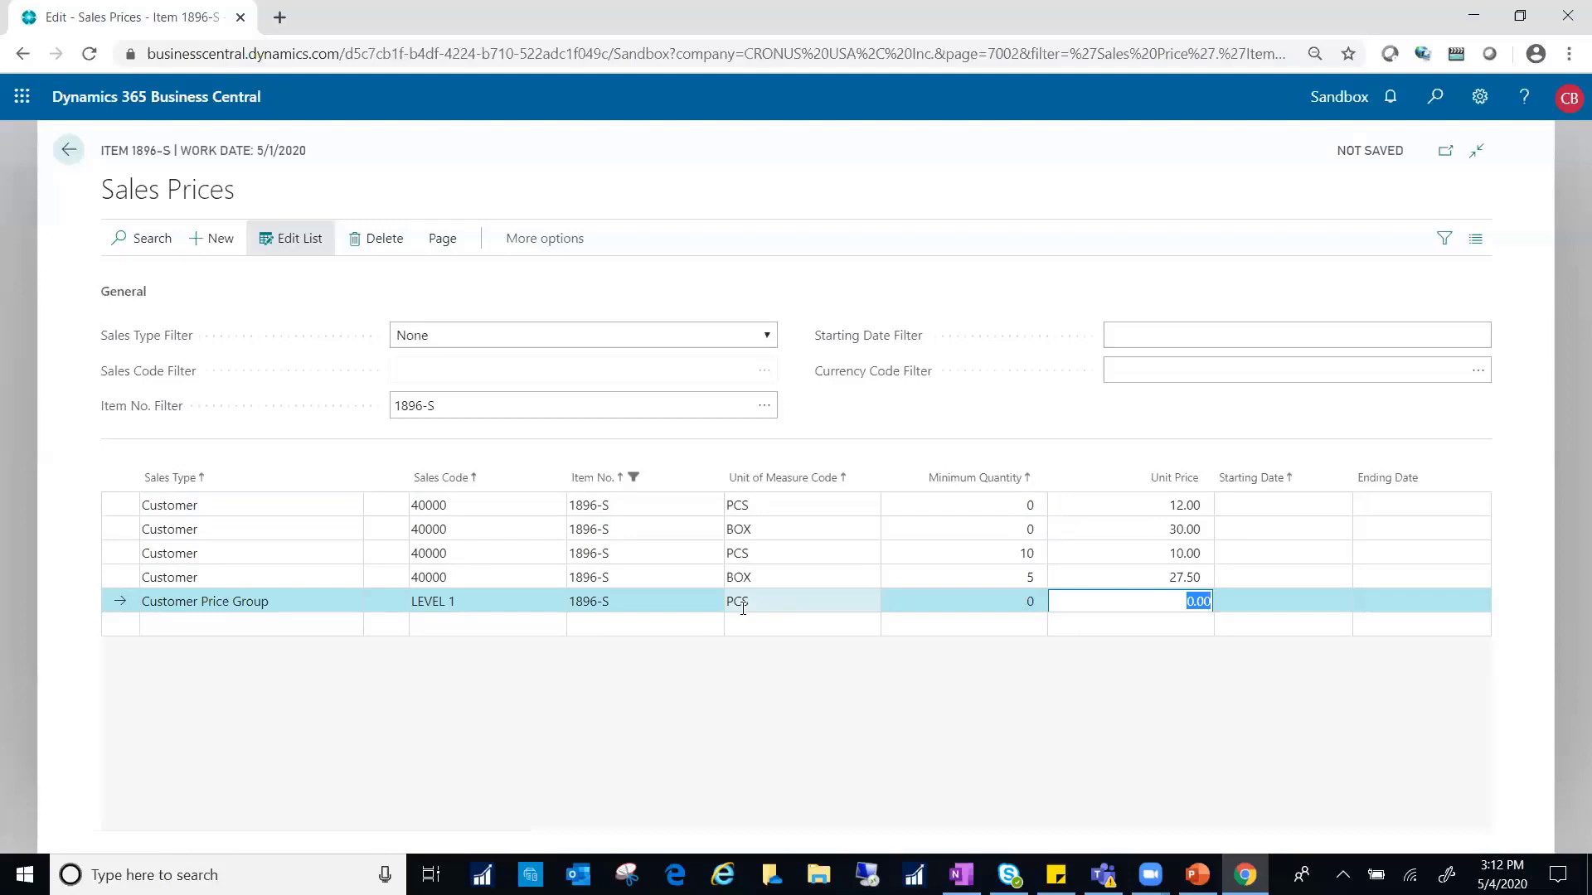
text(12)
key(Tab)
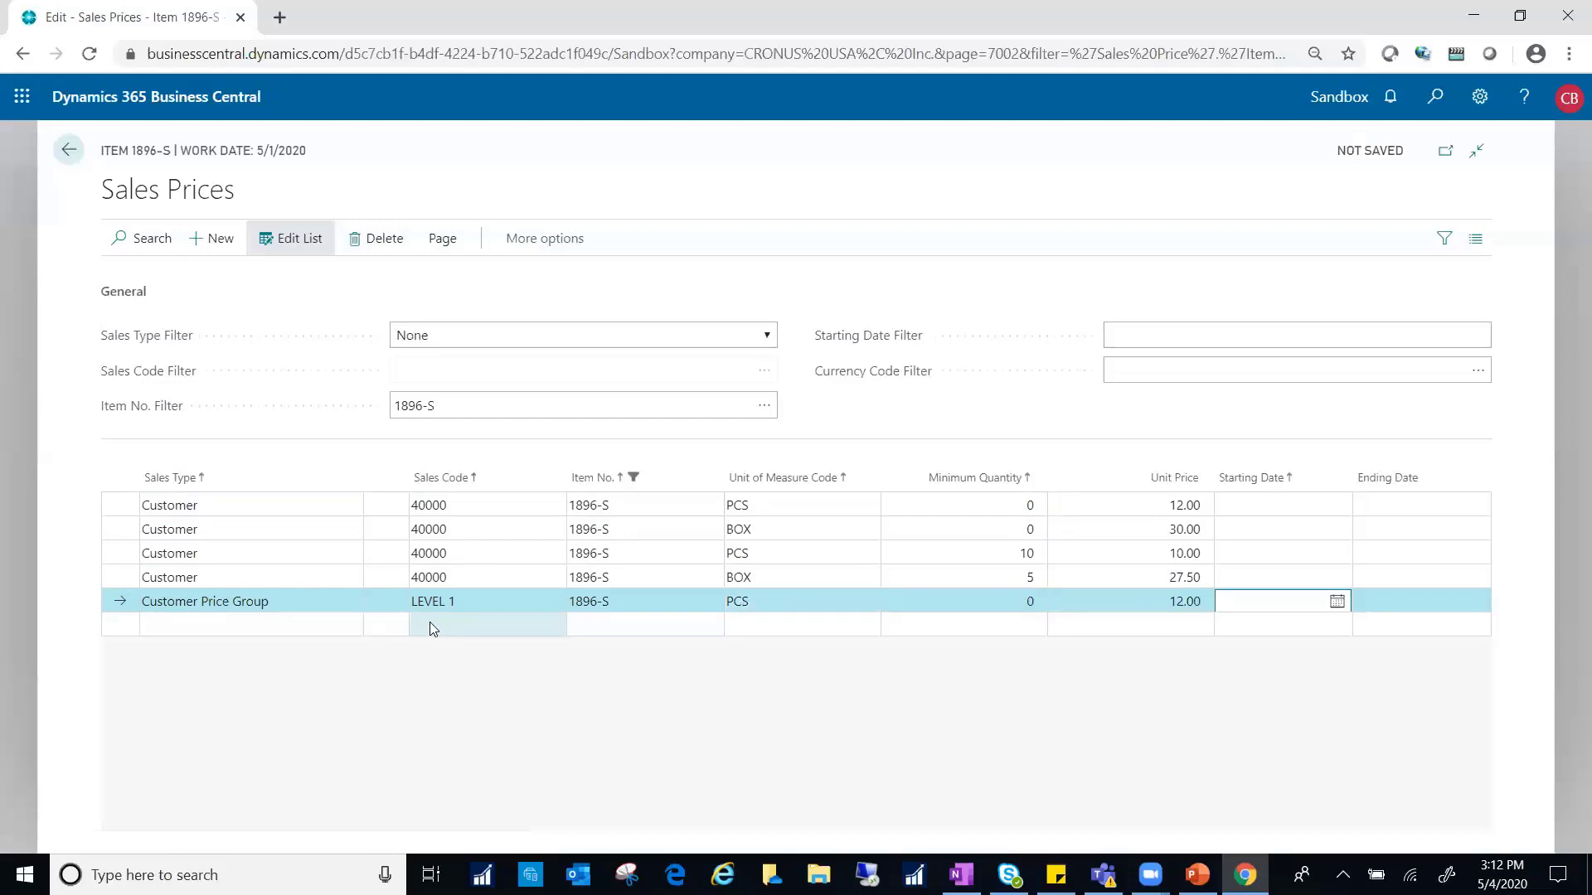
click(430, 627)
Add a Customer Price Group LEVEL 2 line at 11.00 per PCS
click(300, 627)
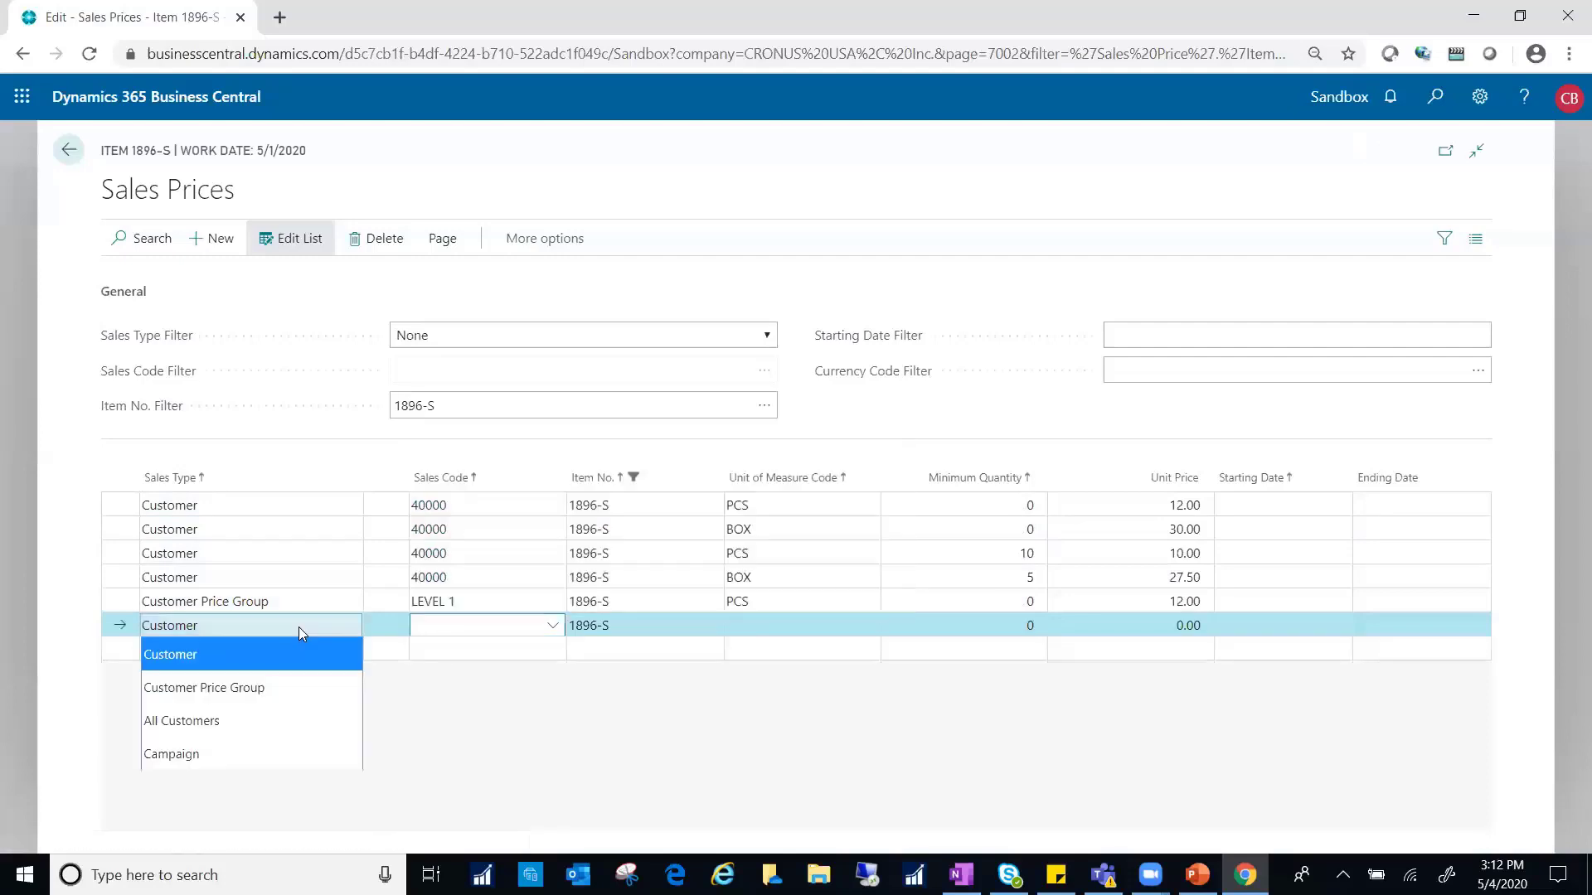
click(278, 687)
click(446, 634)
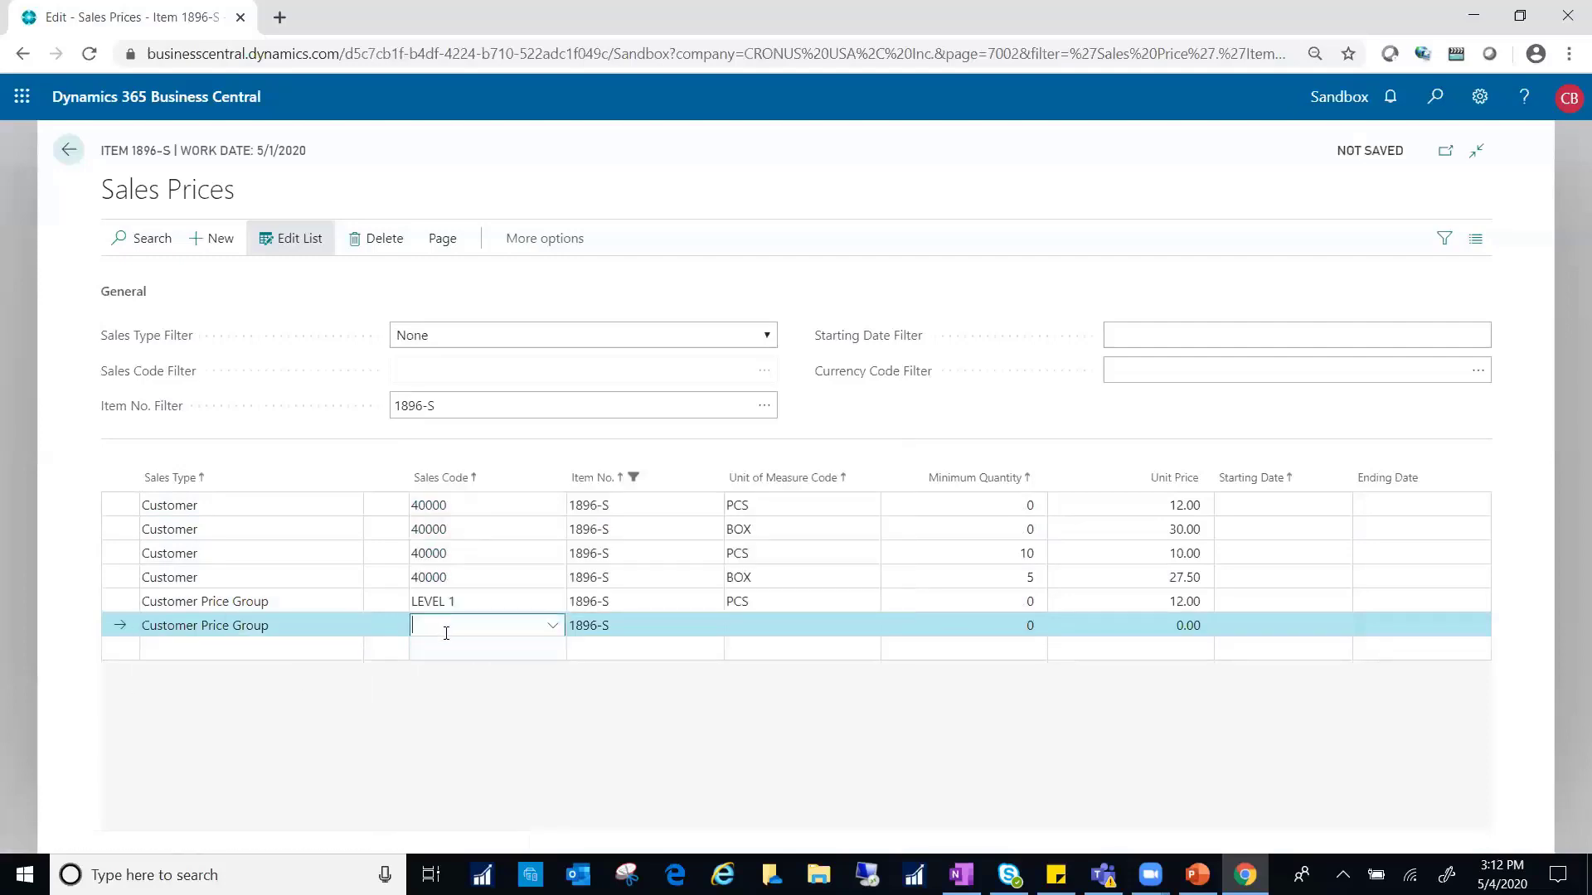
click(454, 731)
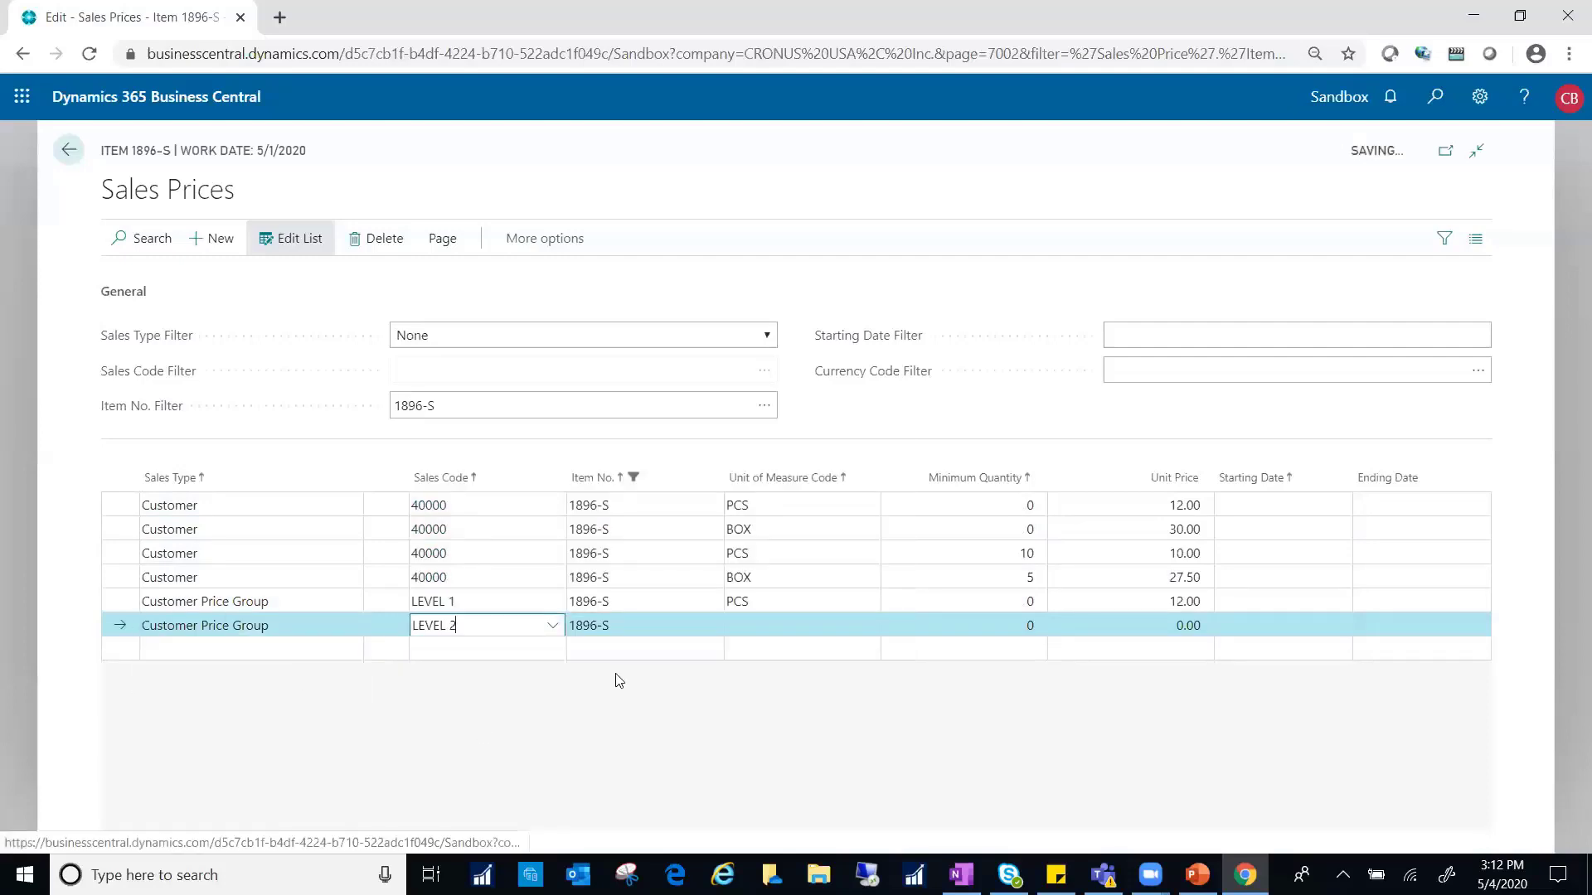
click(739, 627)
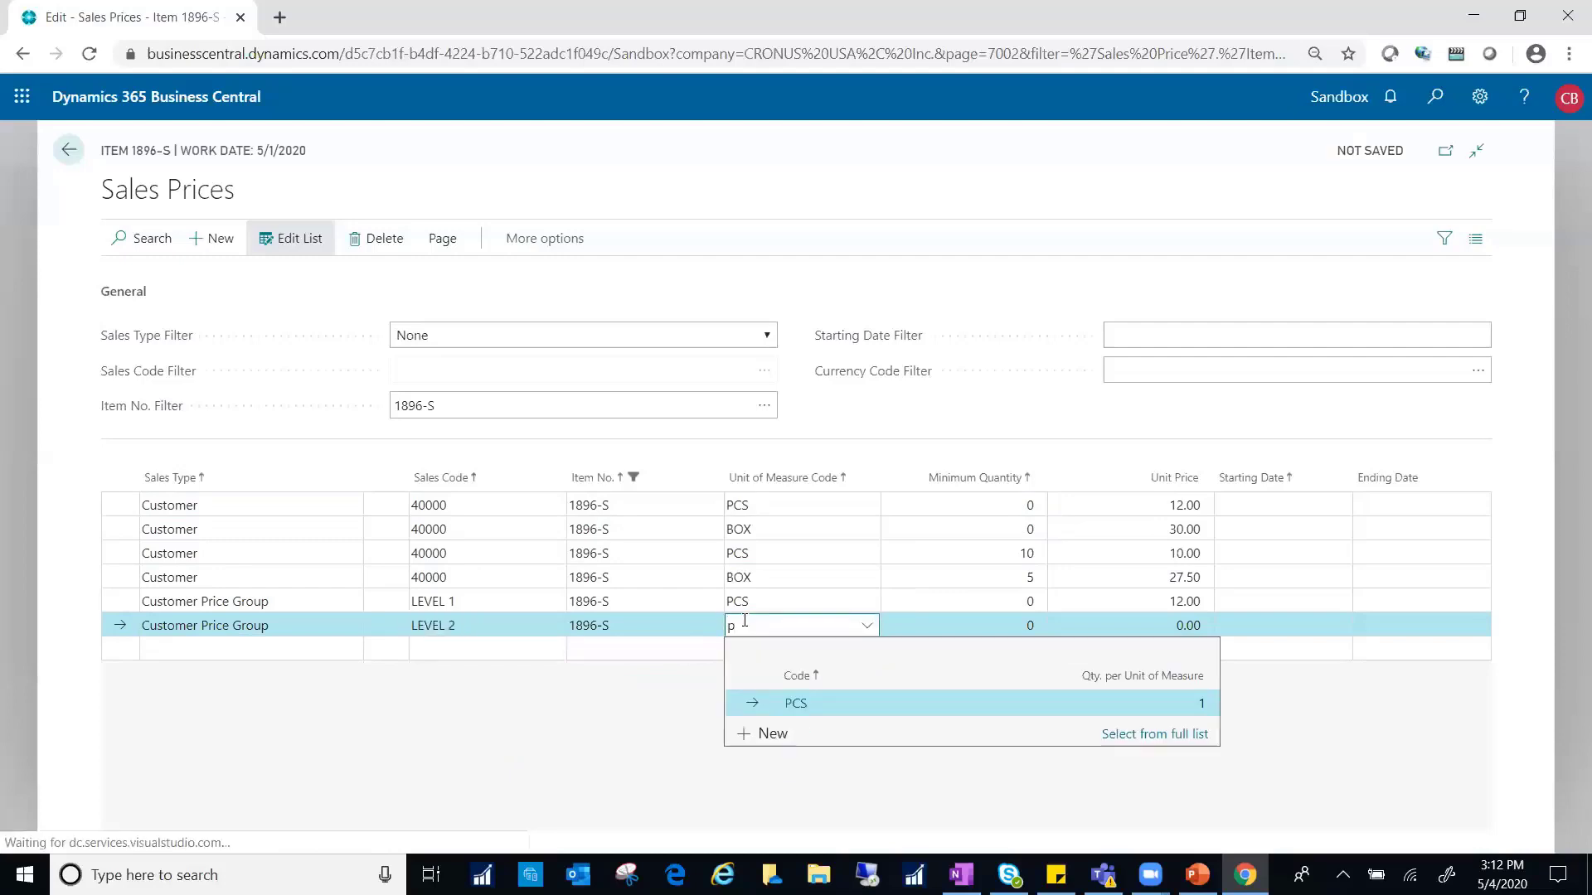
key(Tab)
key(Tab)
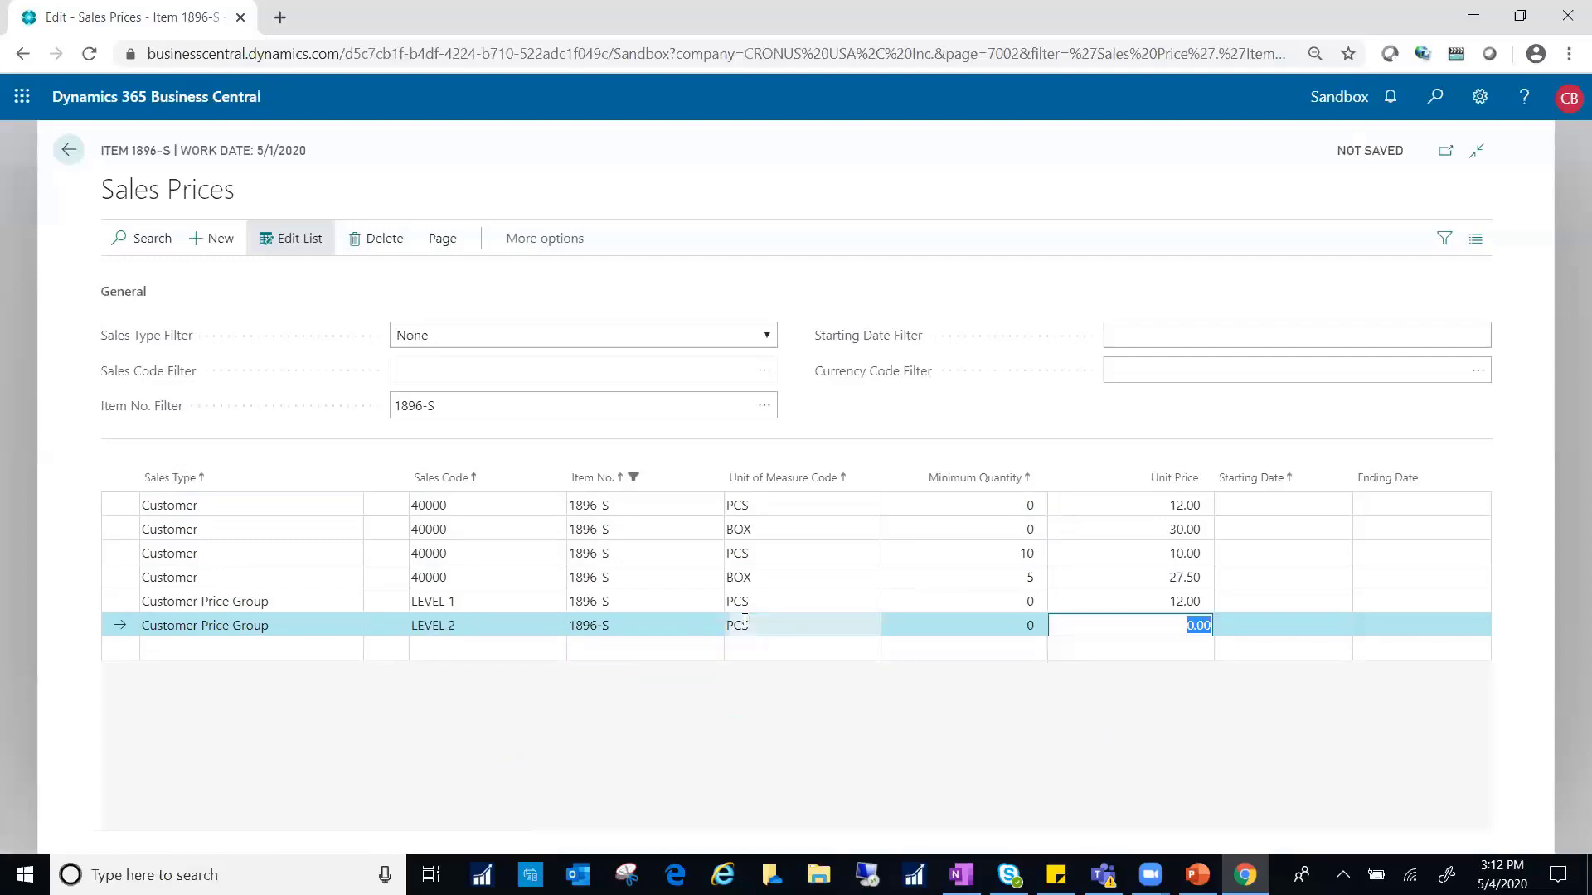
text(11)
click(238, 649)
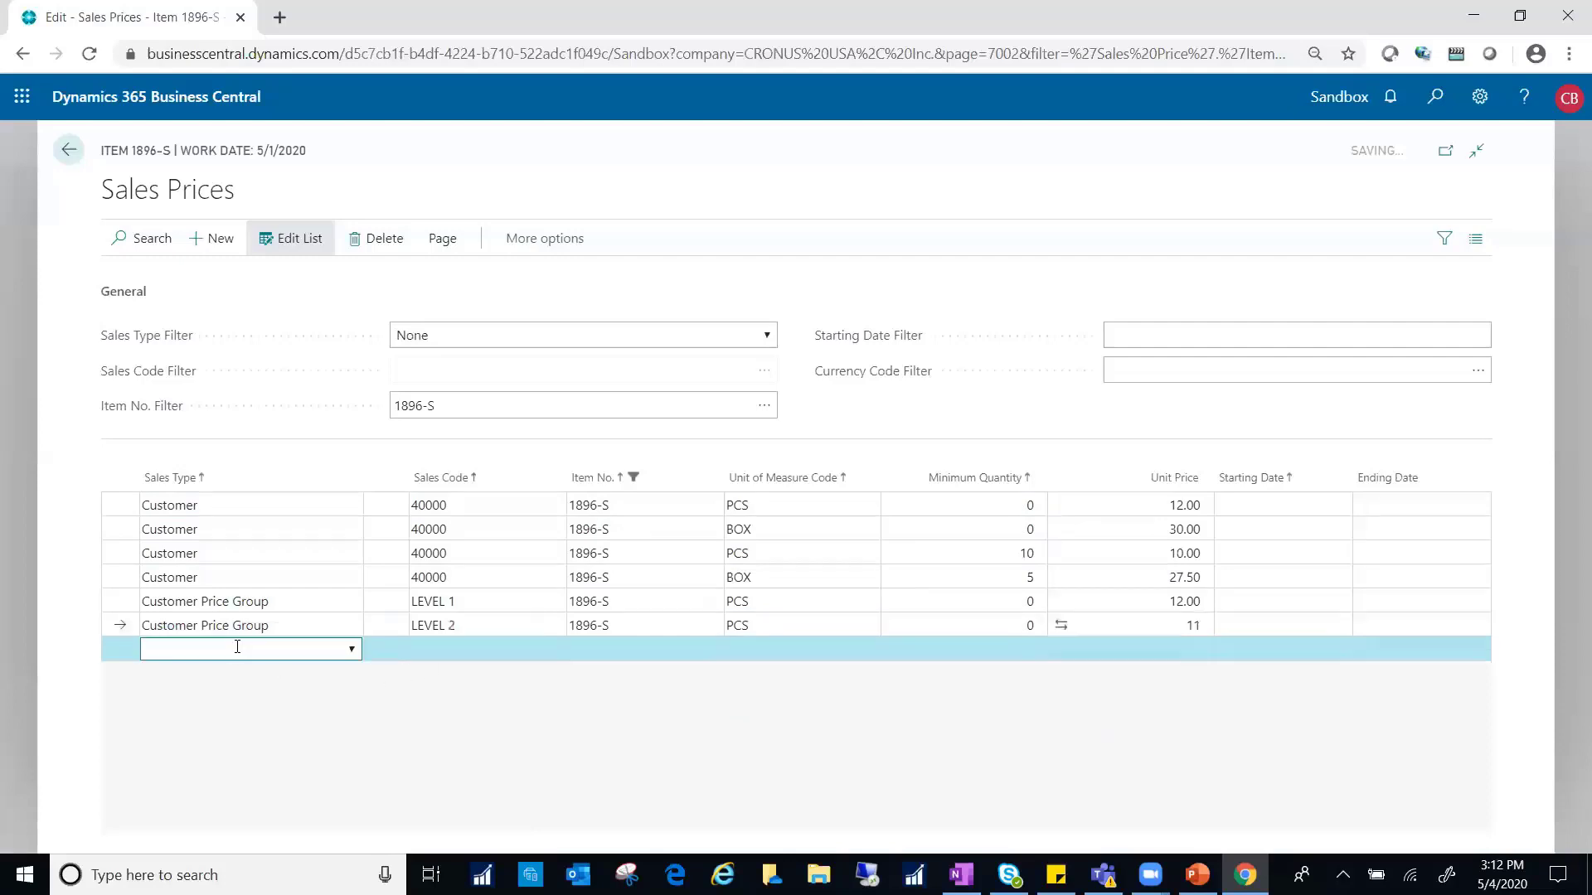
Add a Customer Price Group LEVEL 3 line at 10.00 per PCS
click(350, 651)
click(308, 703)
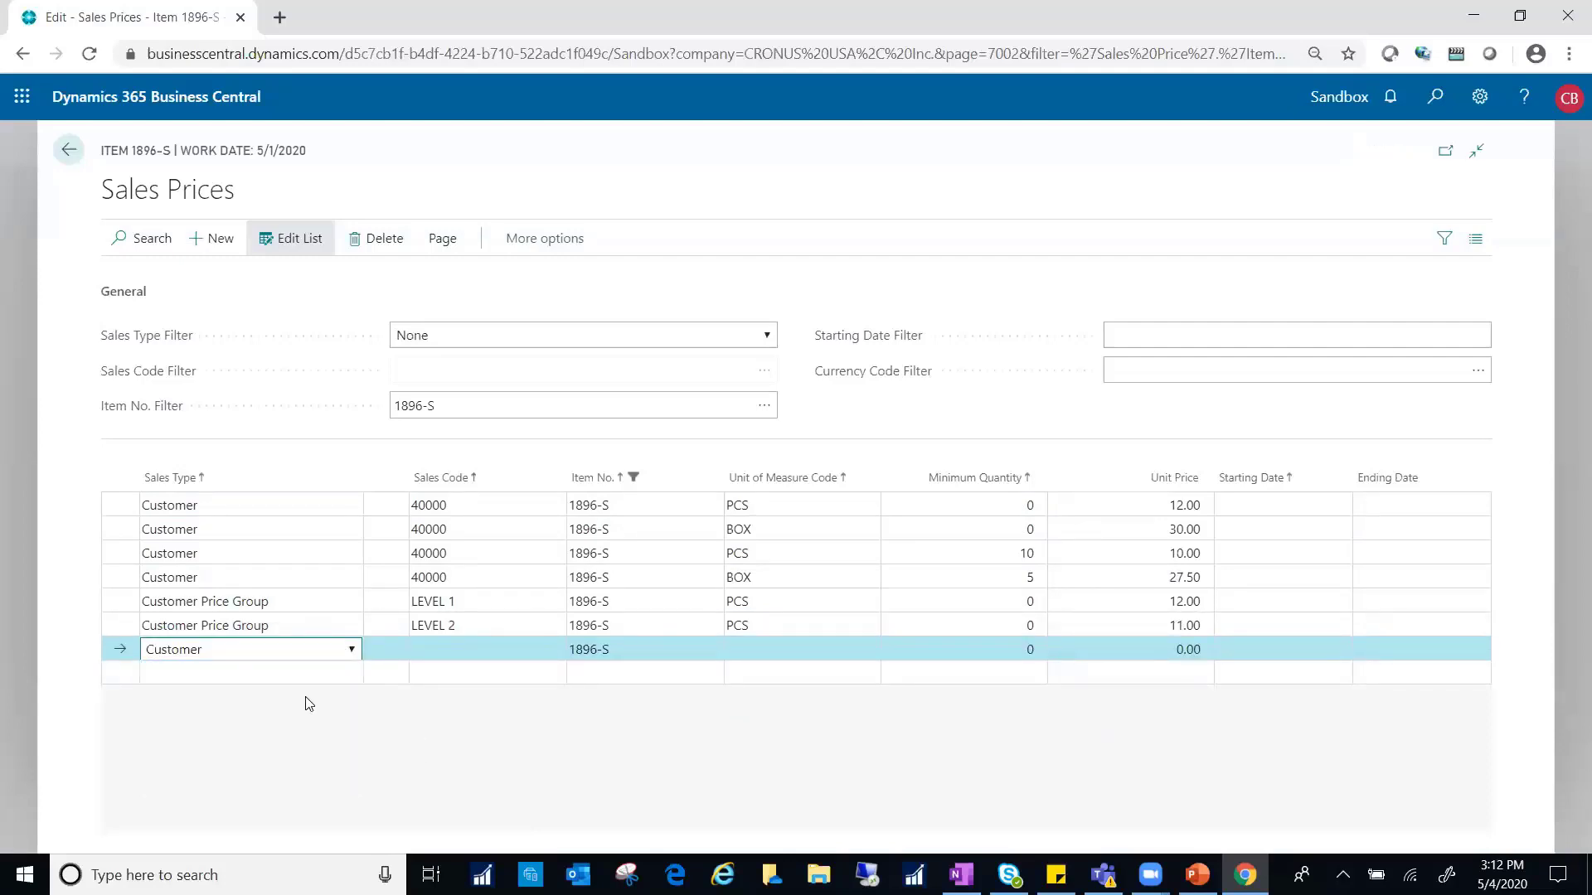
click(485, 649)
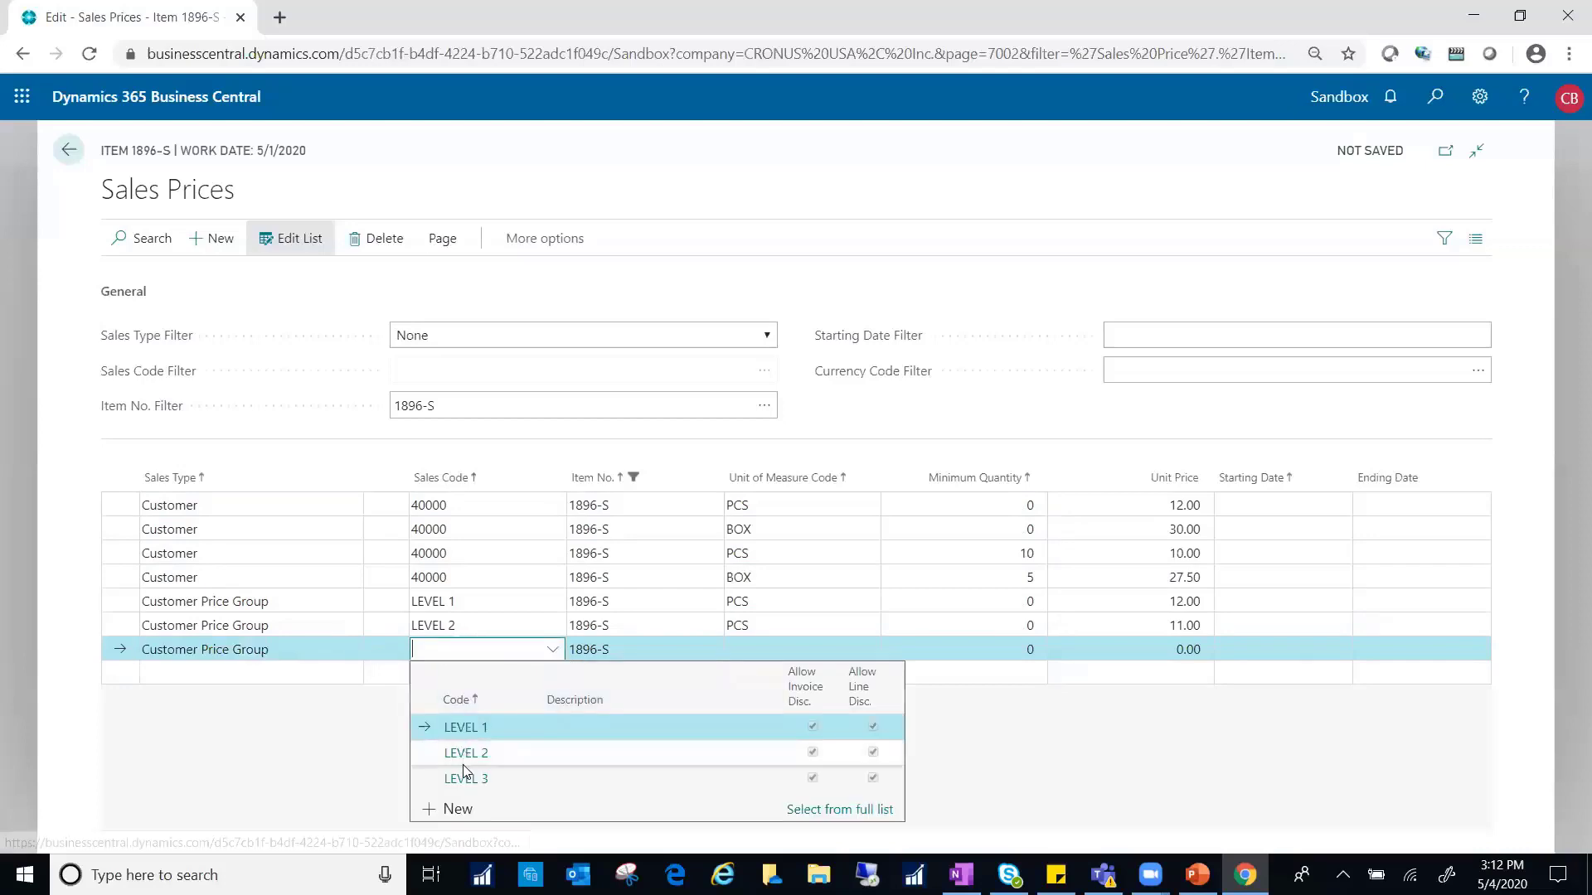
click(466, 777)
click(757, 651)
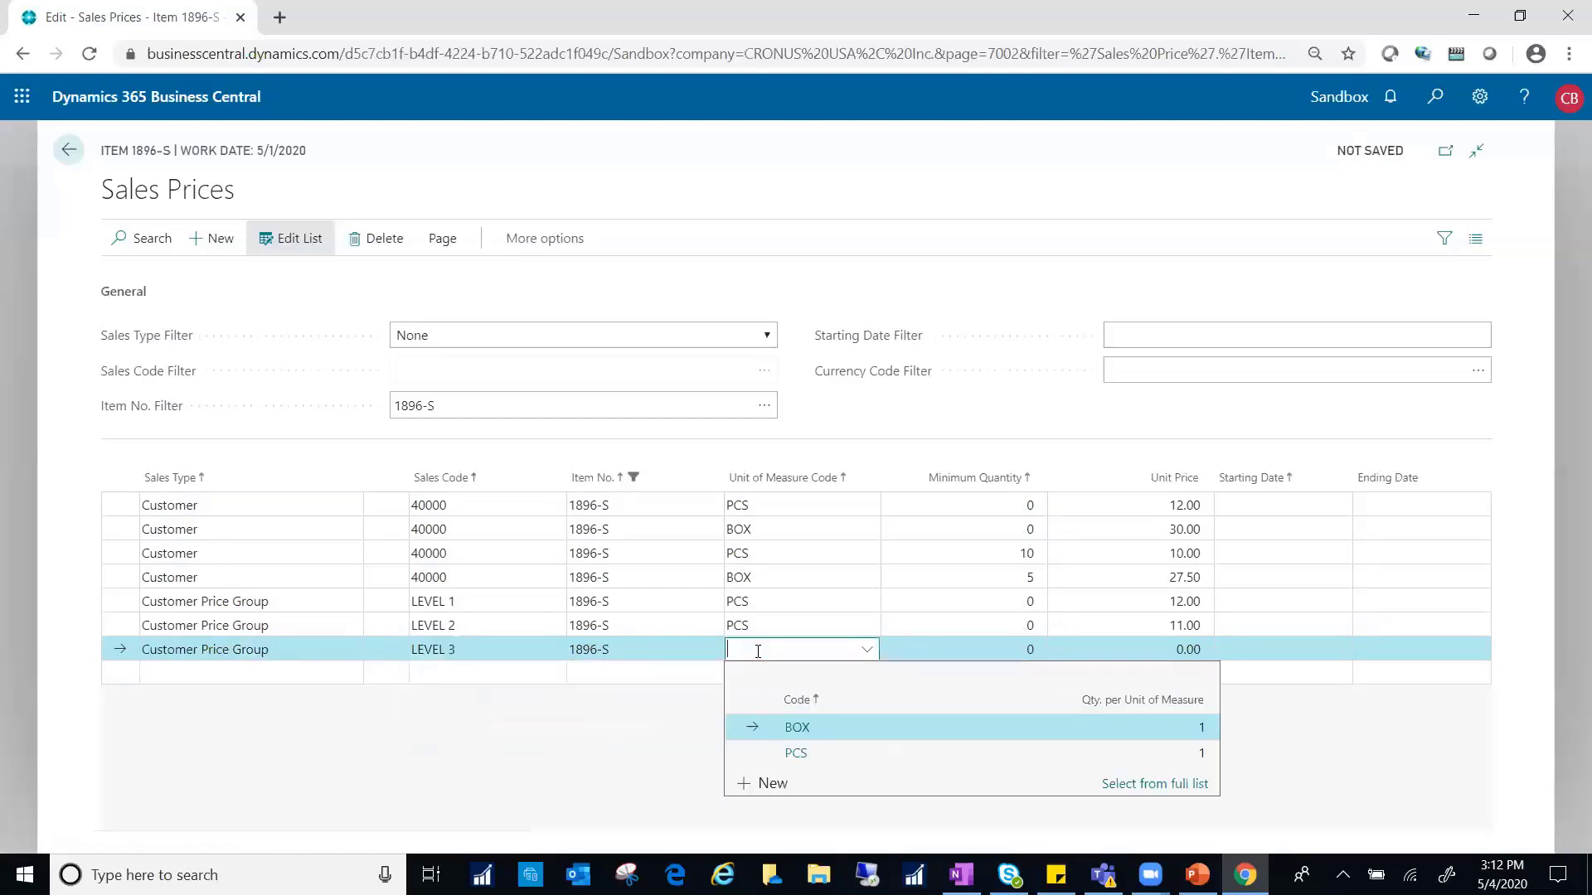
click(891, 753)
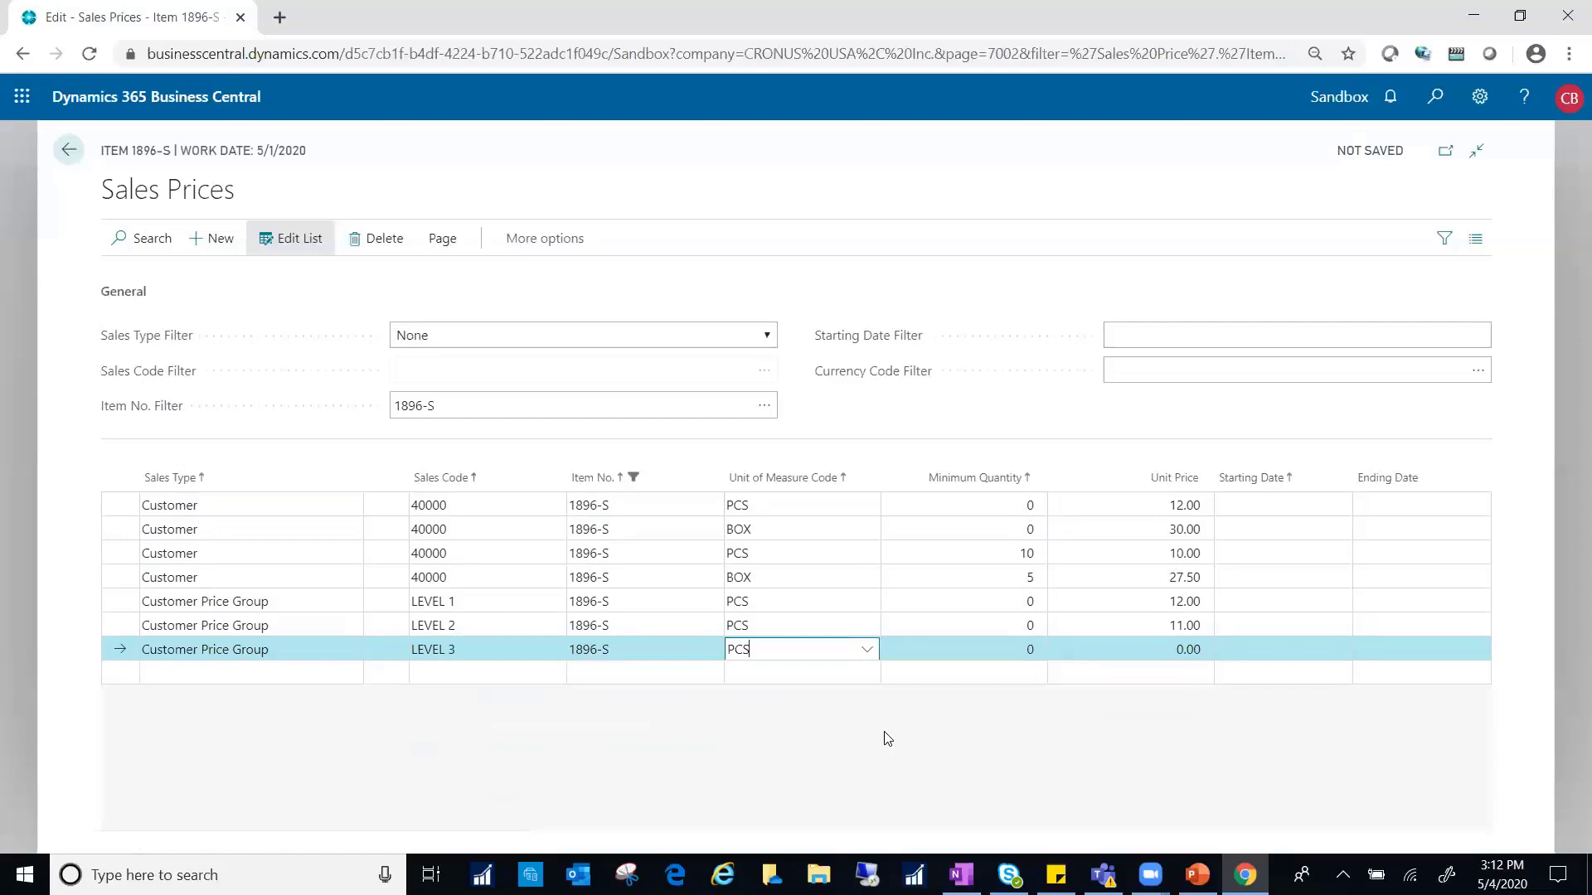
click(1158, 640)
text(1)
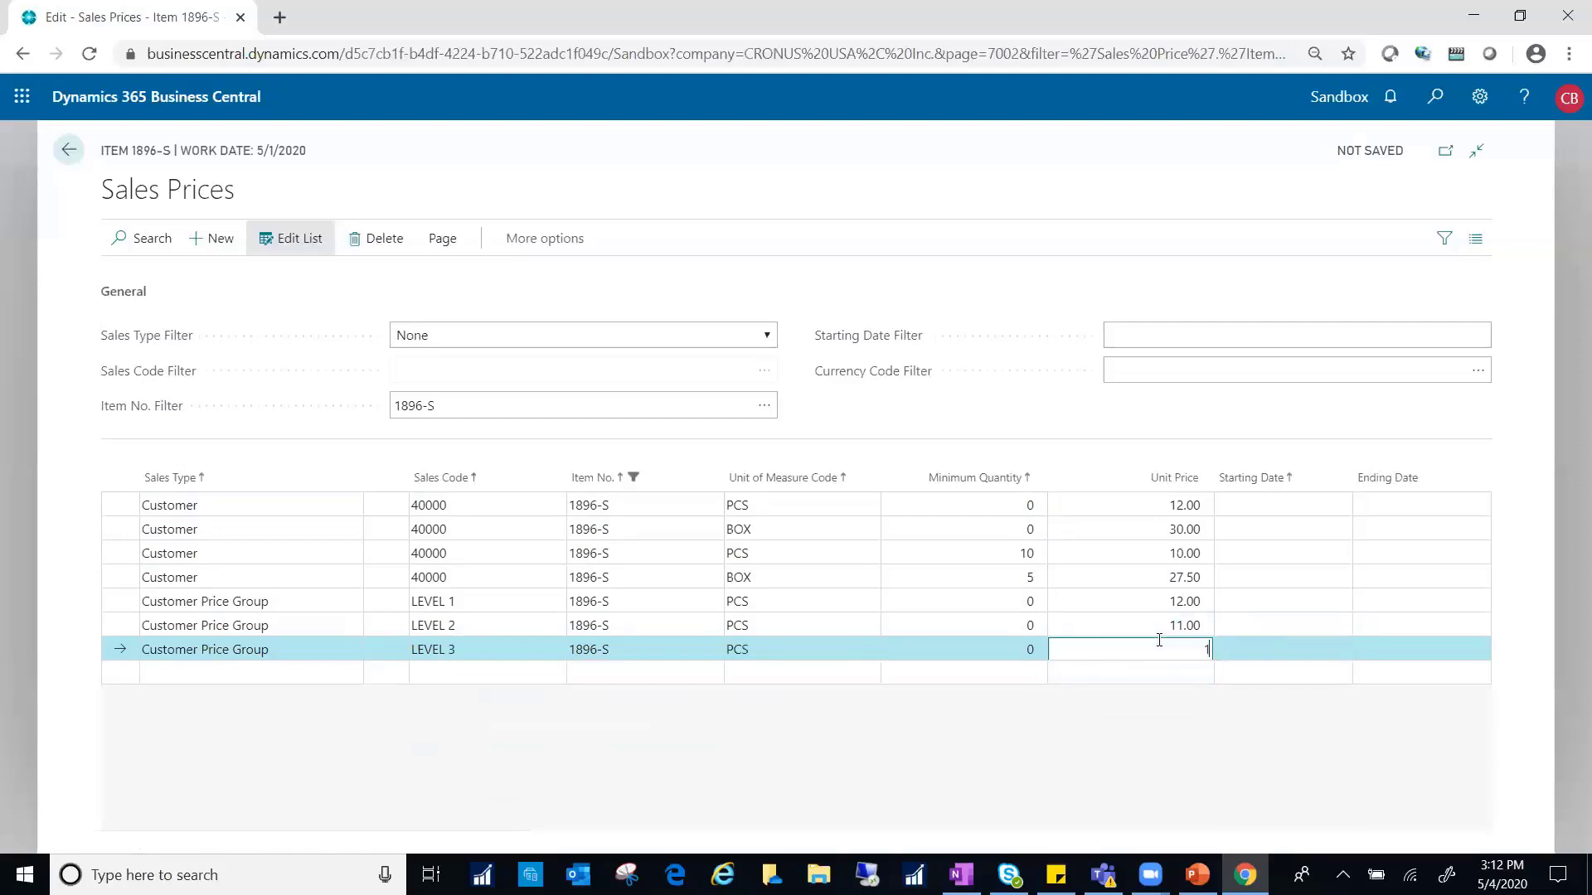
text(0)
key(Tab)
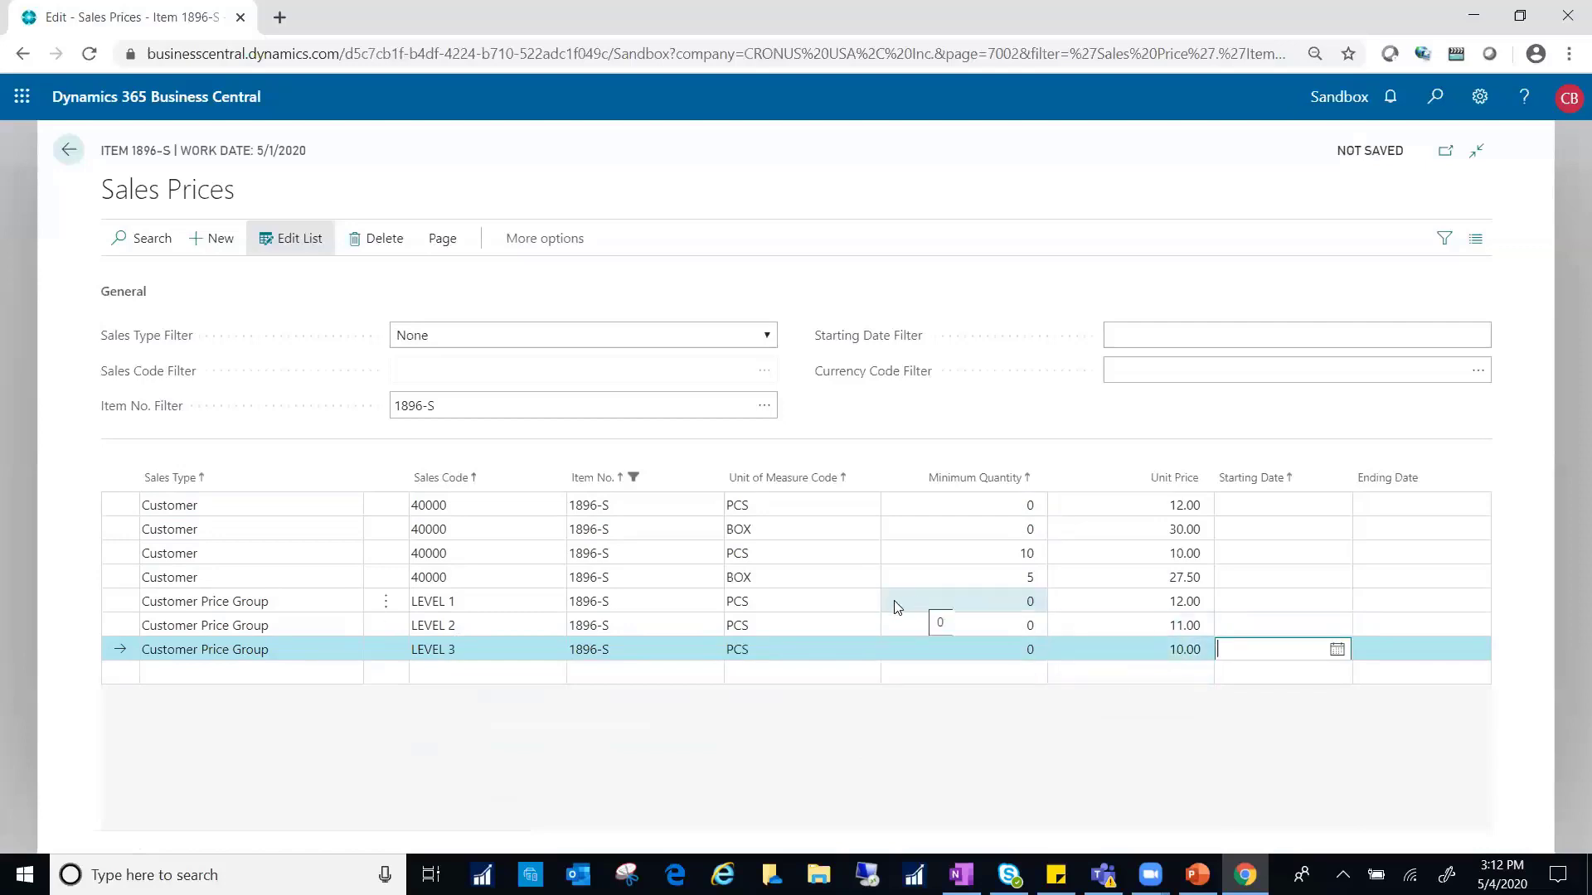
Select the three price group lines and re-enter sales code LEVEL 3 on one line
click(828, 609)
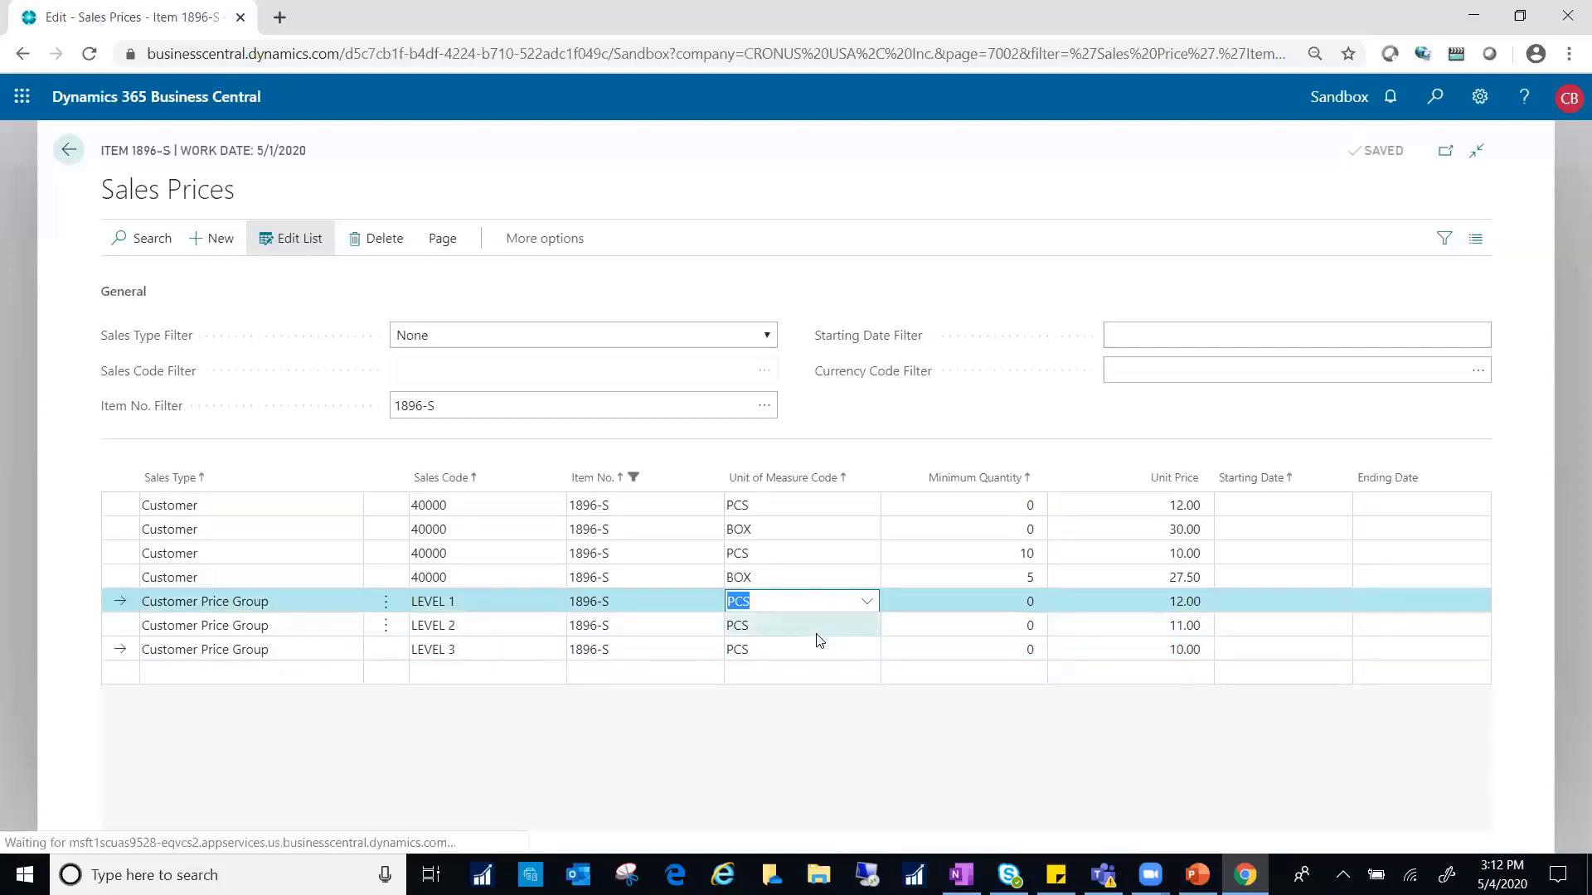
shift+click(816, 646)
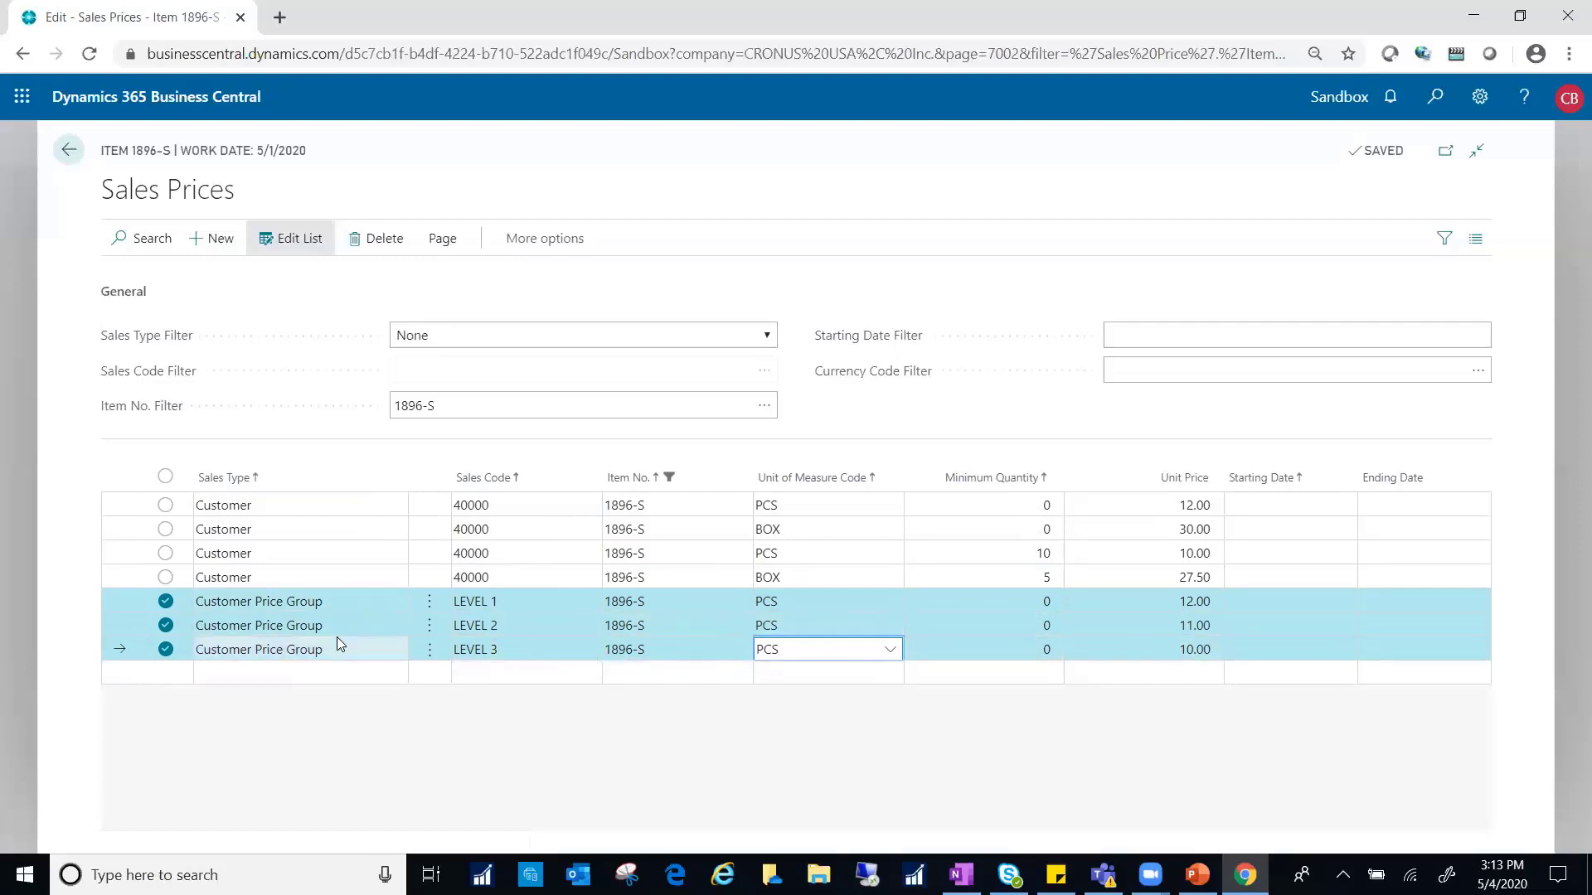
click(510, 622)
text(LEVEL 3)
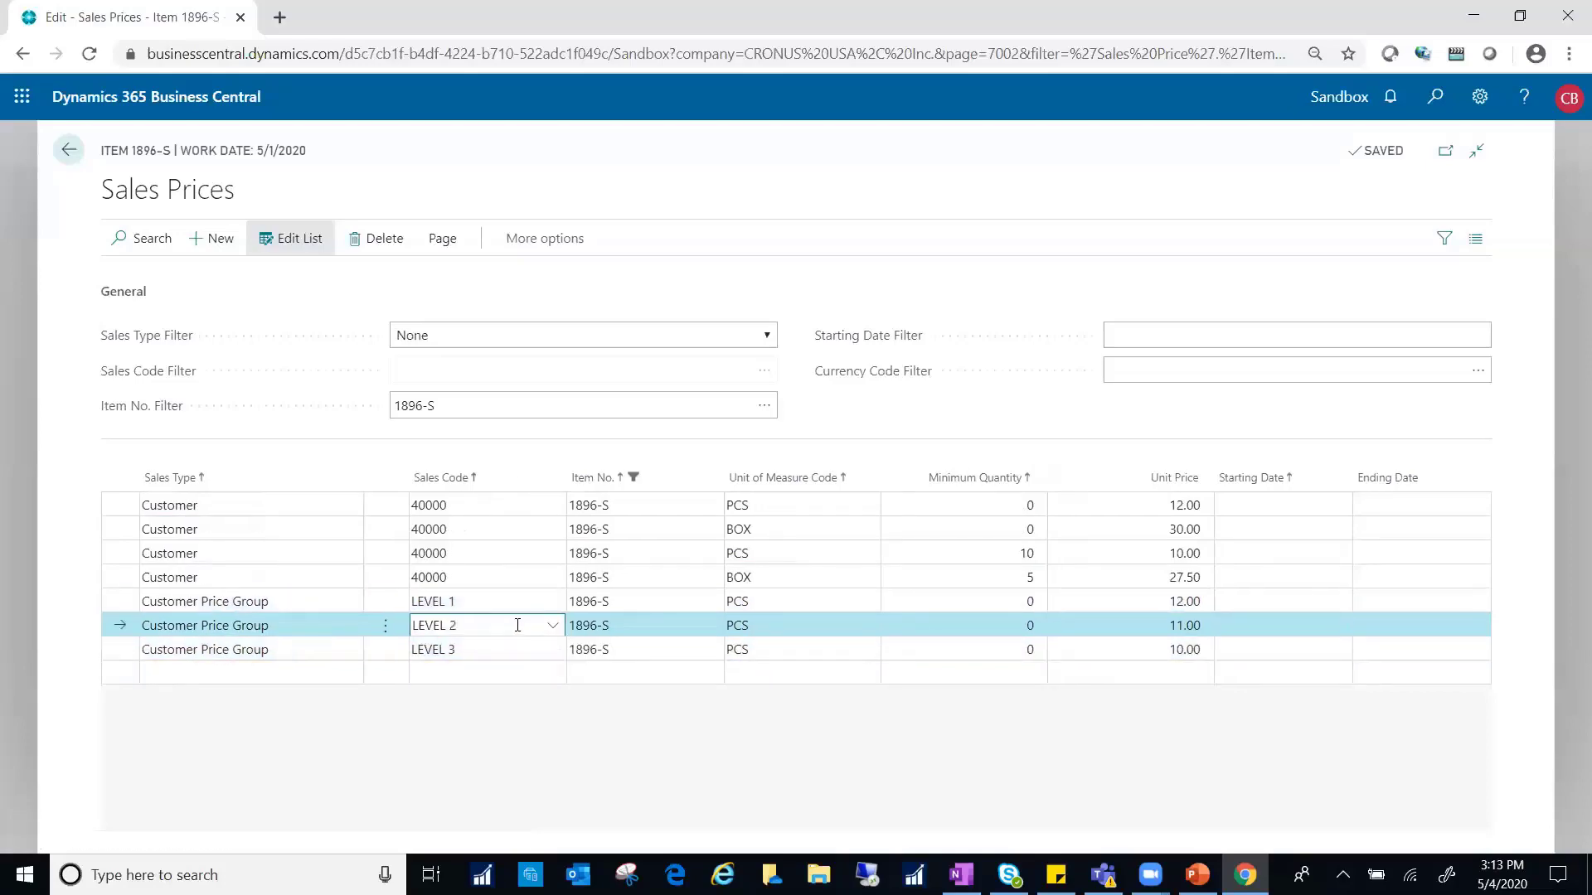
key(Return)
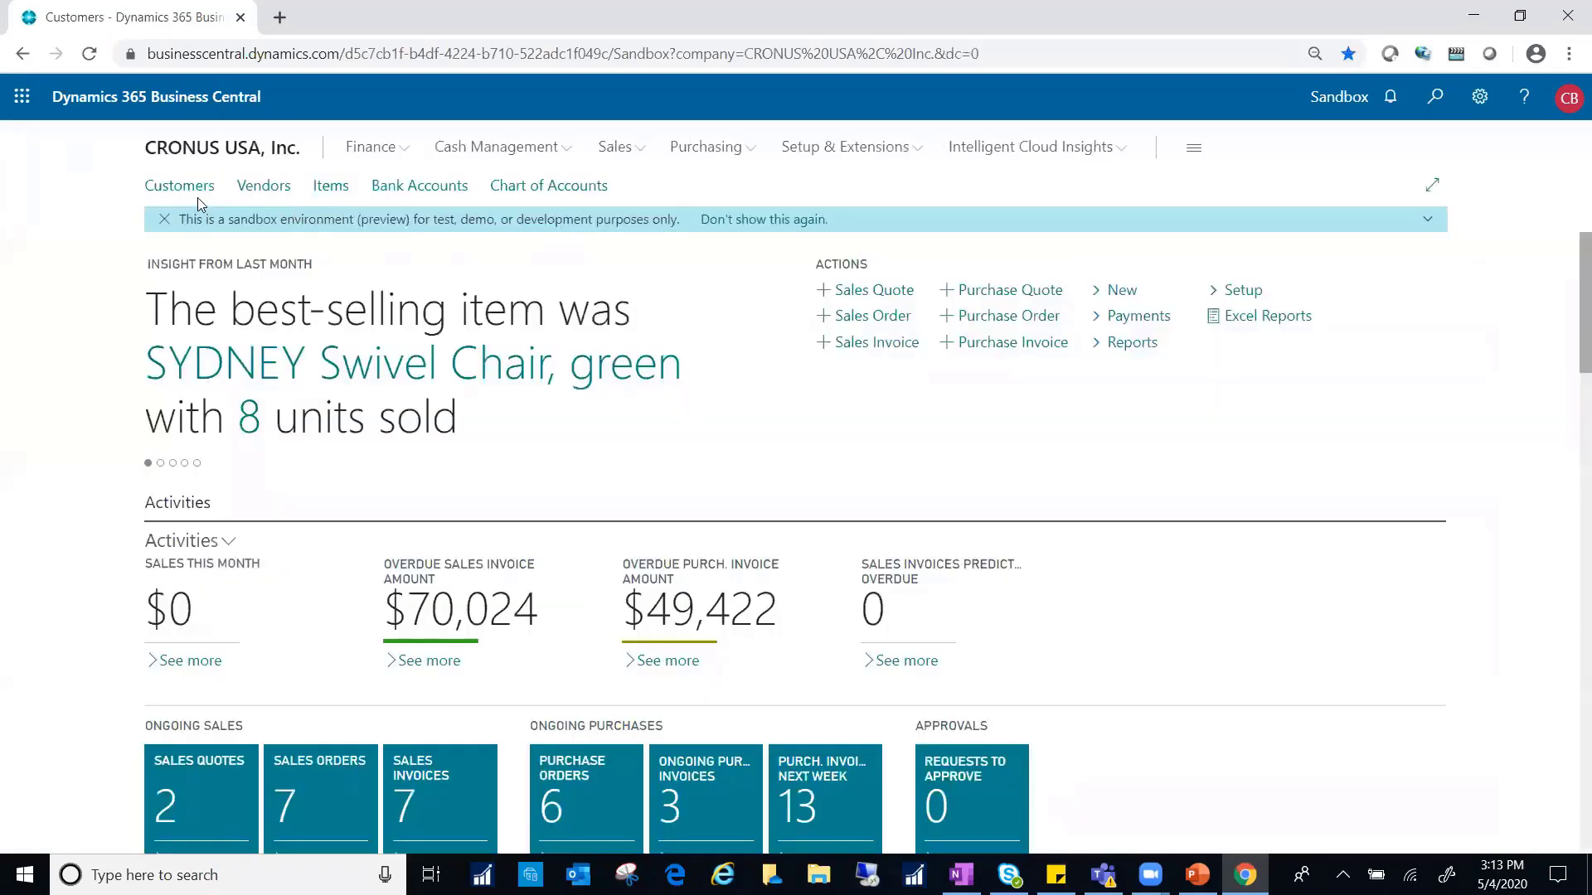
Open customer 10000 Adatum Corporation from the Customers list and scroll to its invoicing details
click(194, 193)
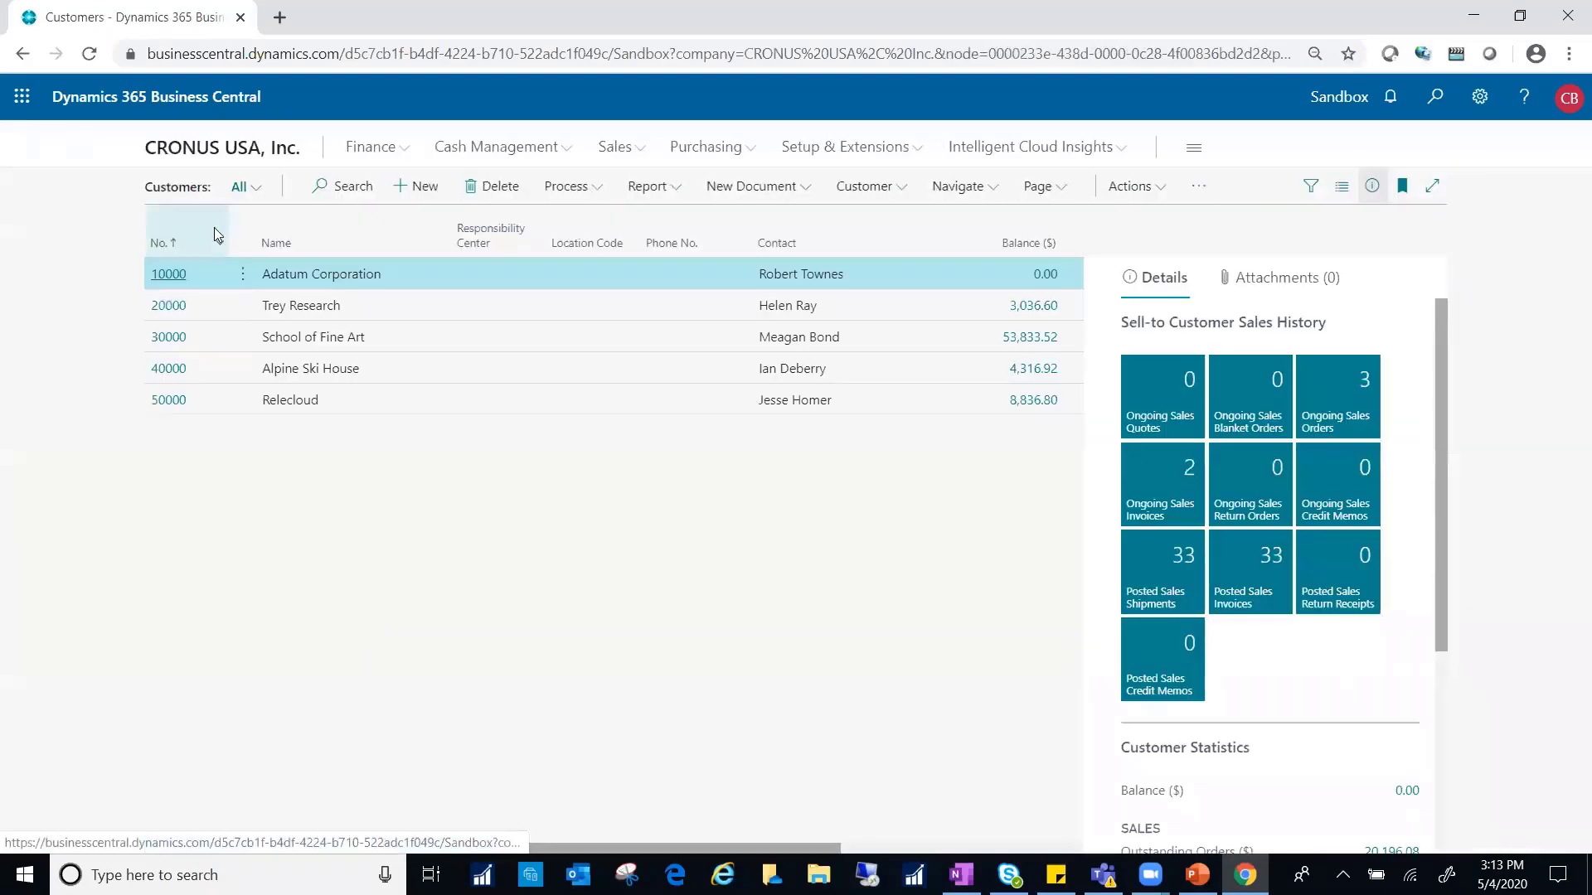
click(291, 282)
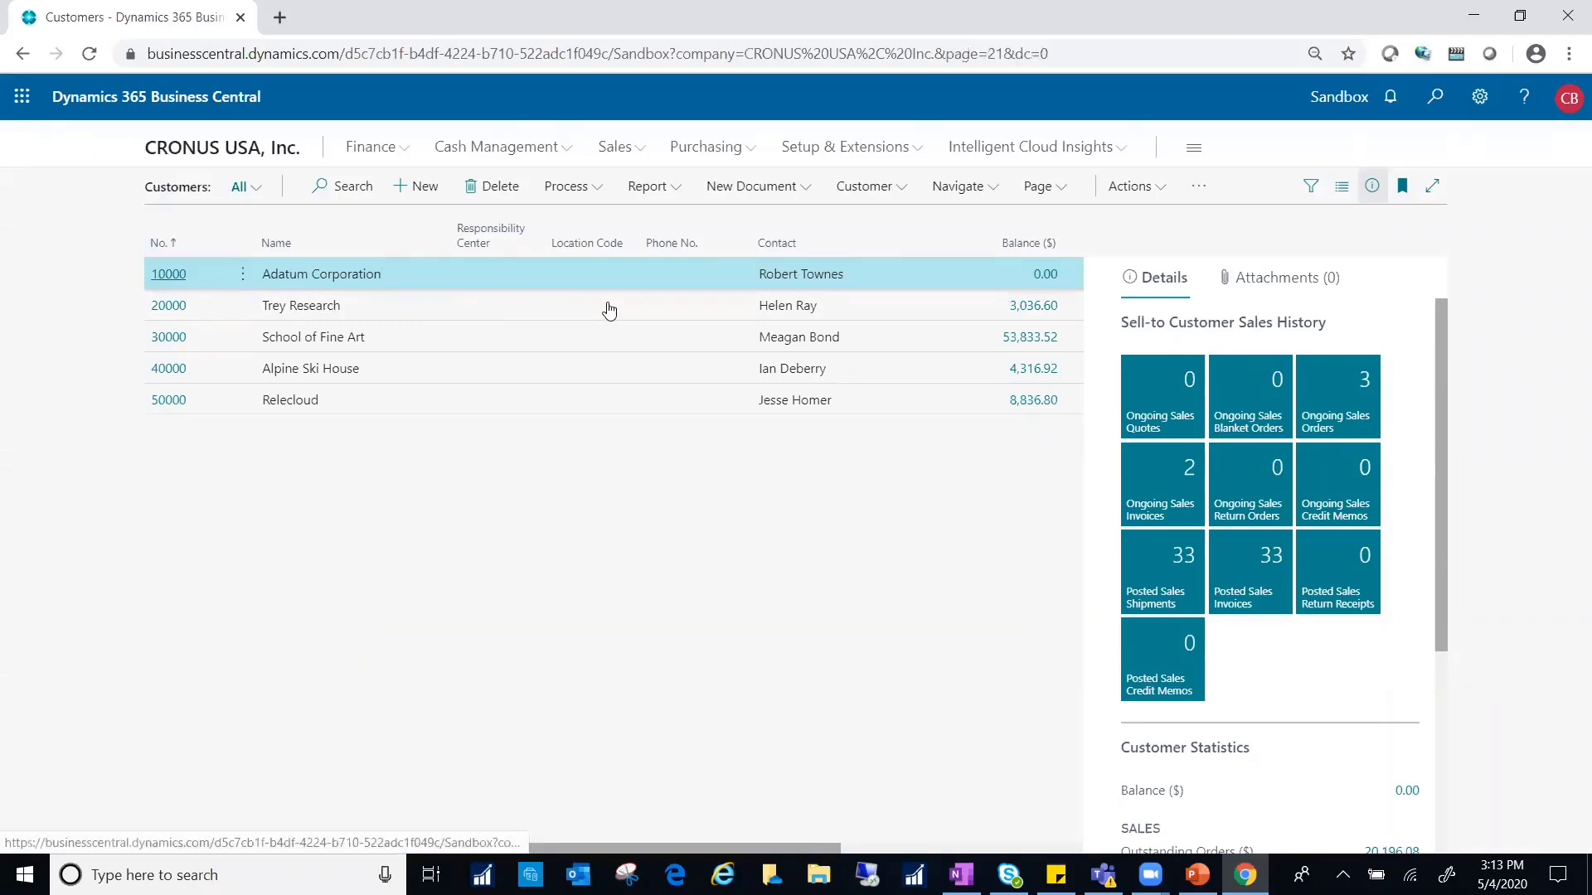
scroll(732, 417, down, 1)
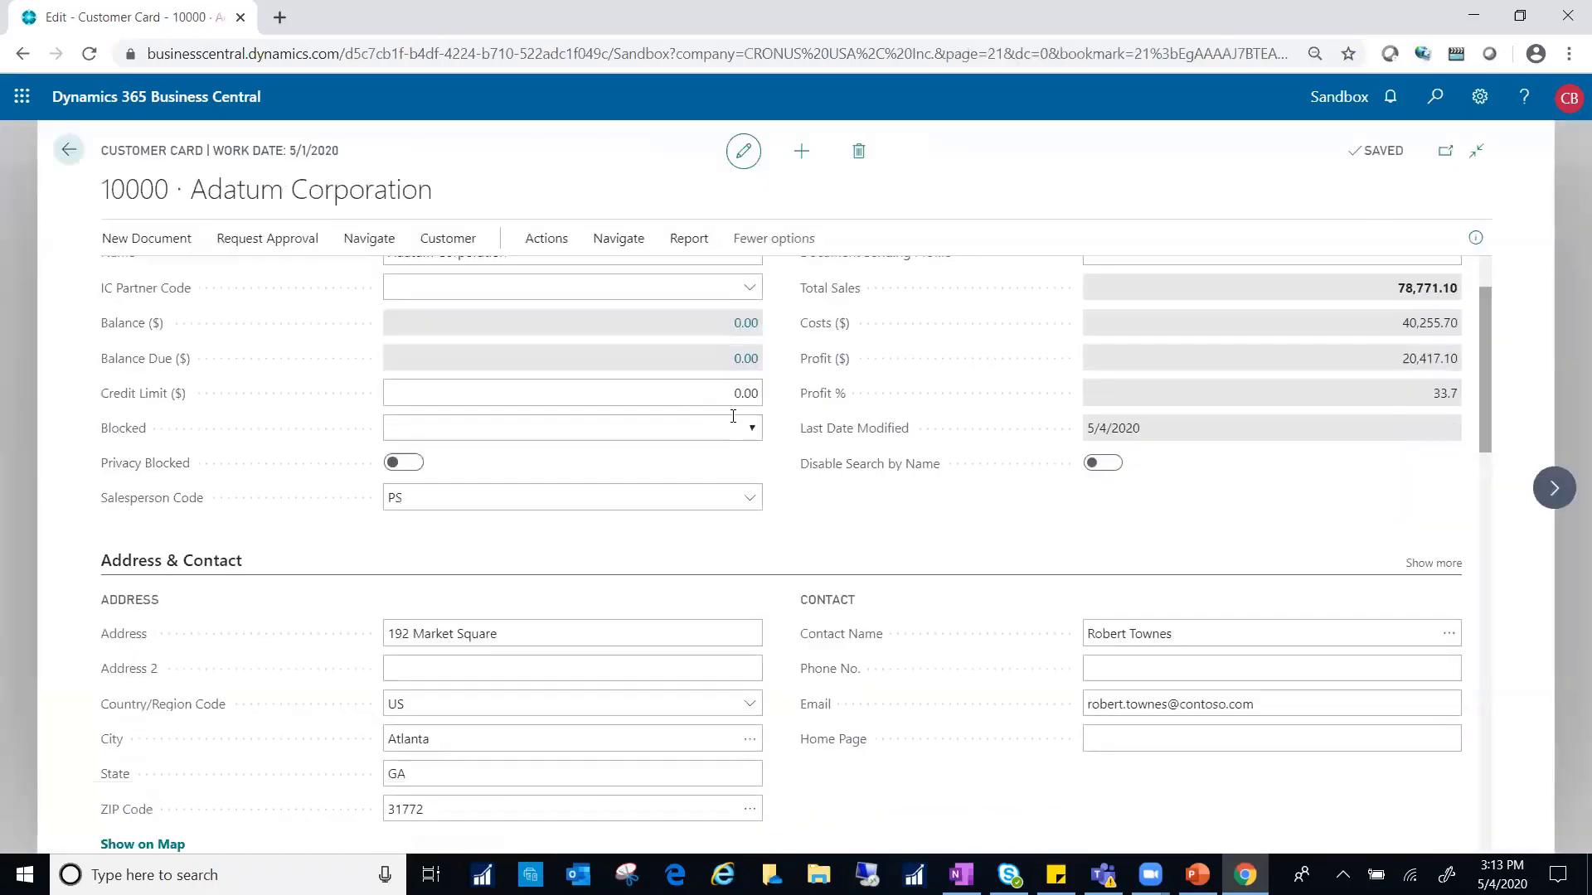
scroll(733, 416, down, 5)
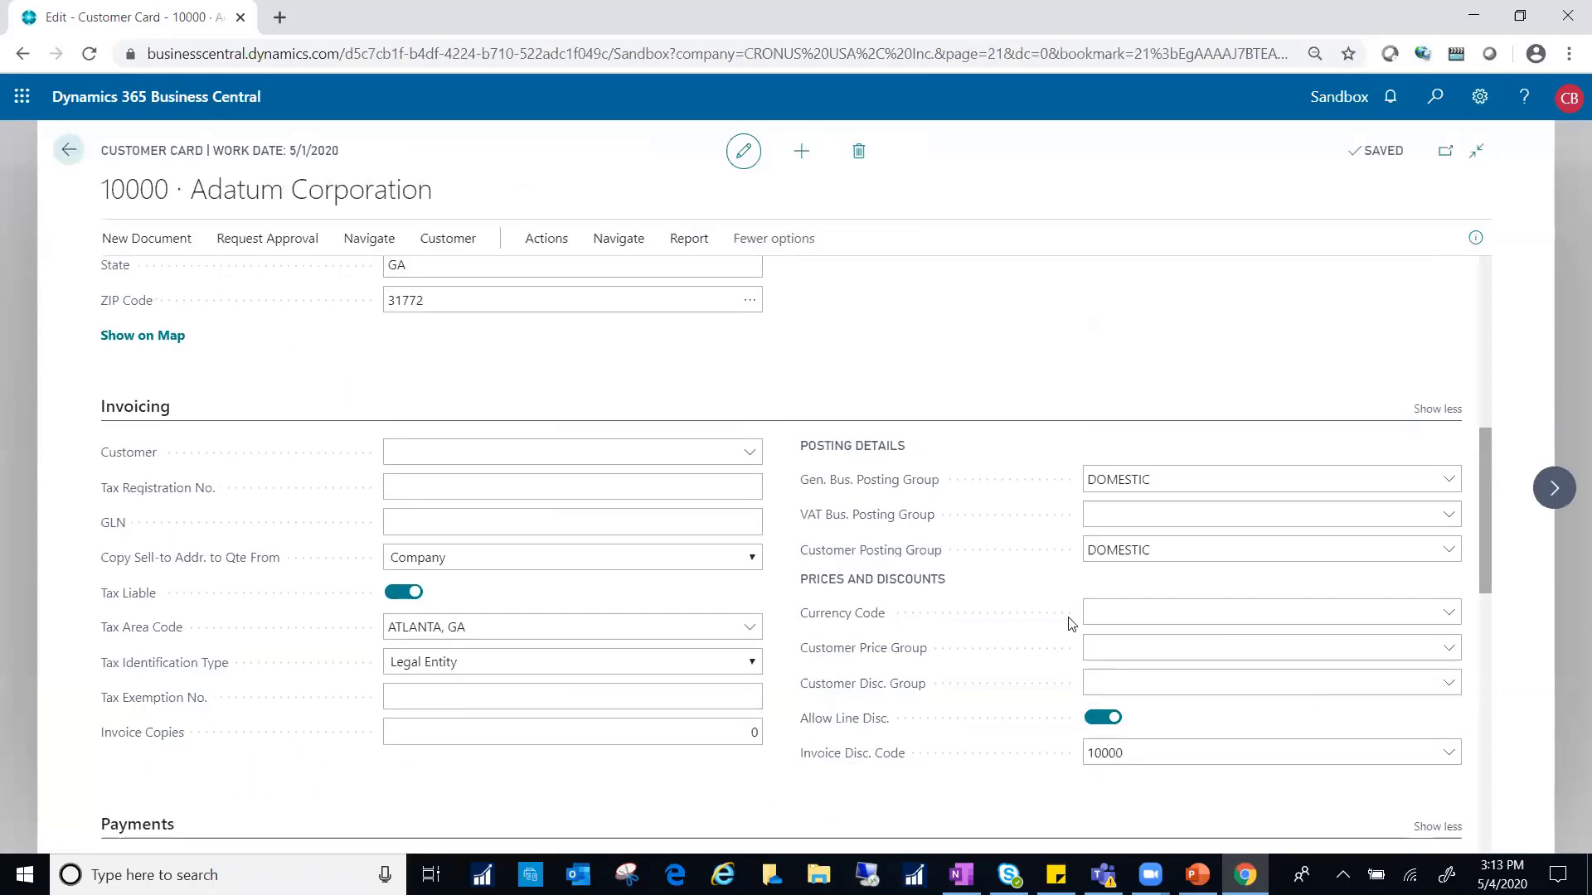
Set Adatum Corporation's Customer Price Group to LEVEL 3, leaving Currency Code empty
click(1148, 645)
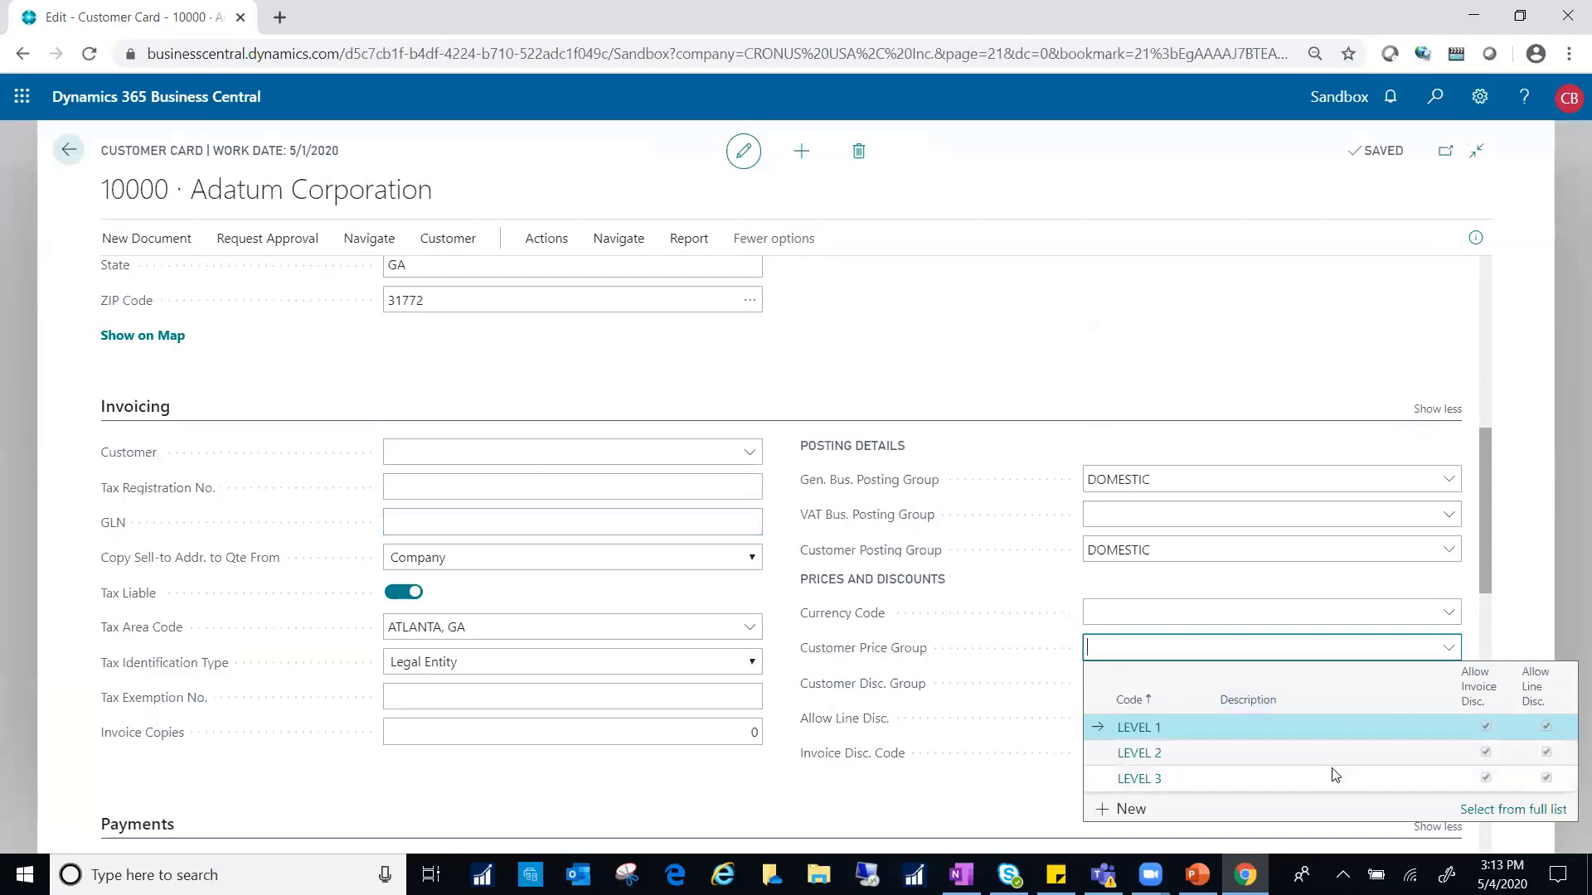
click(1189, 777)
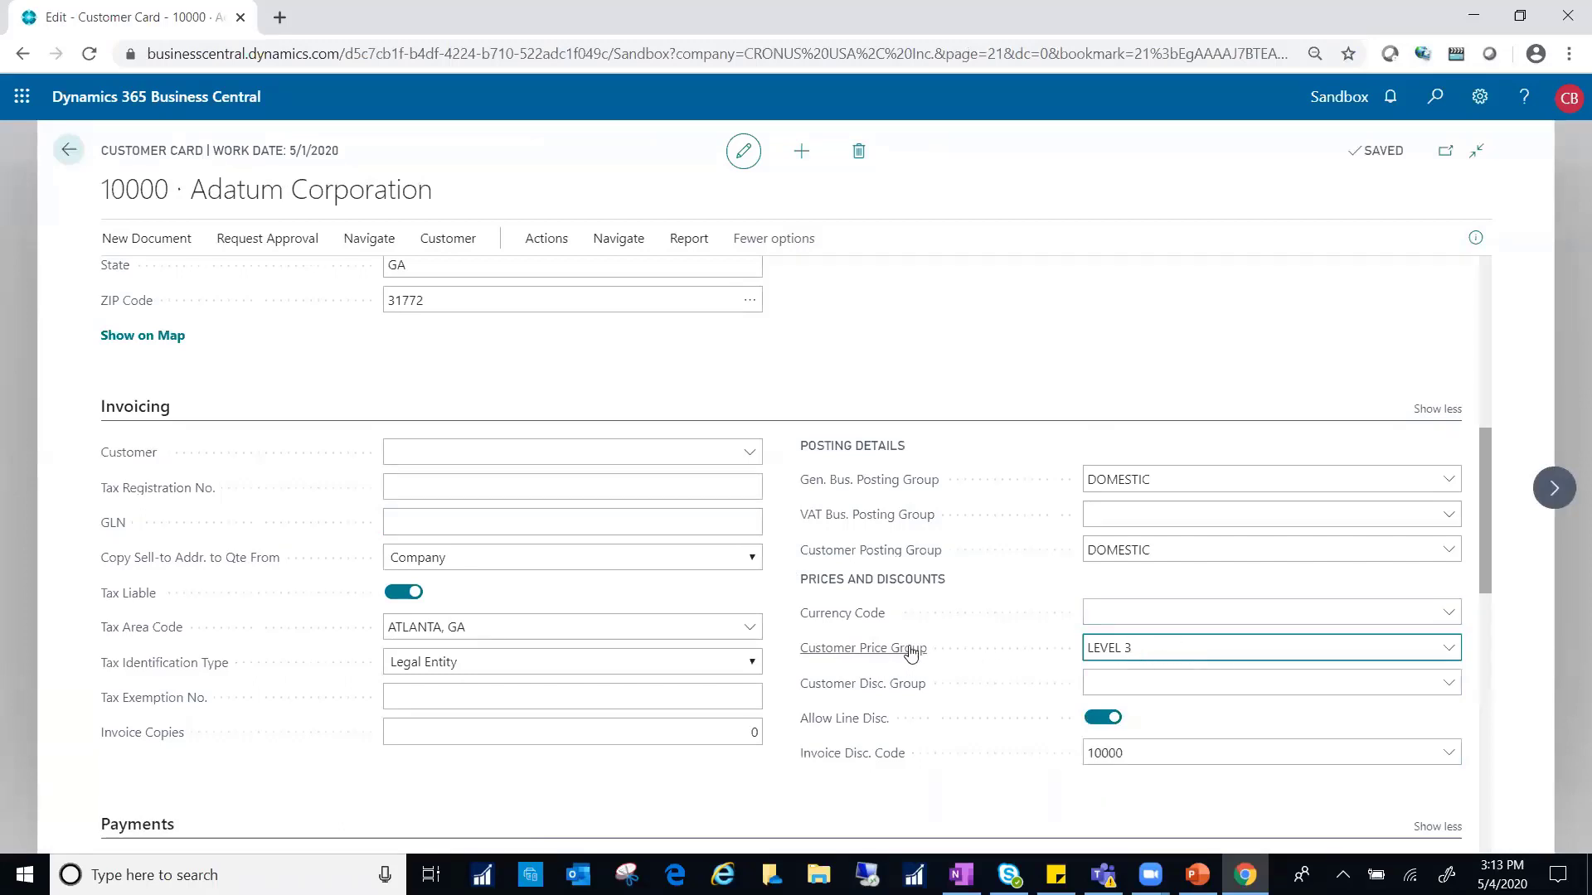
mouse_move(907, 652)
click(1142, 615)
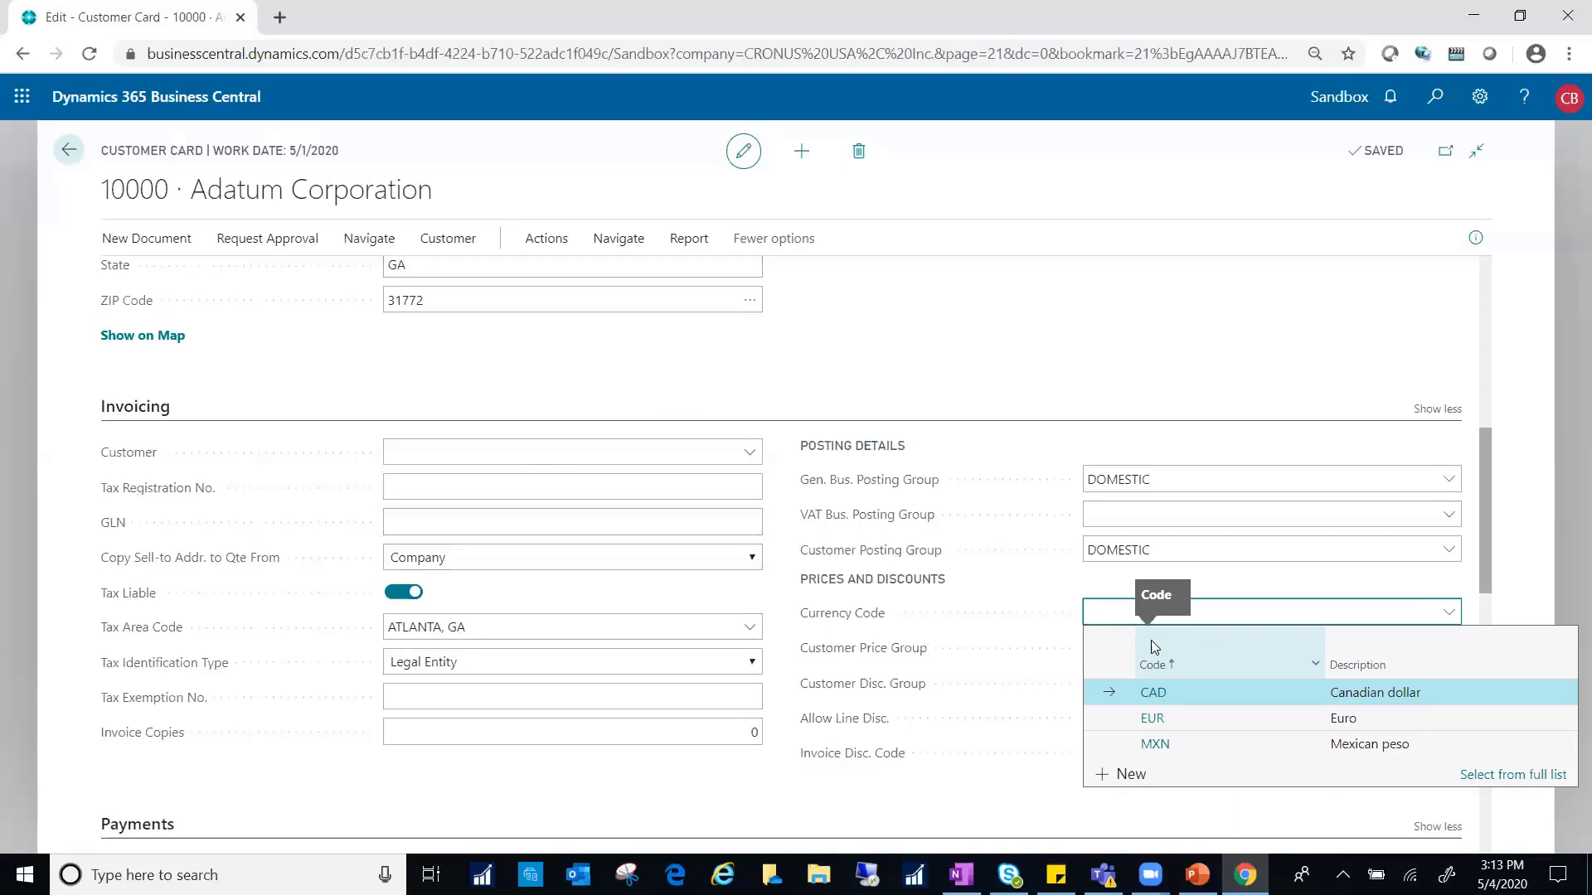
key(Escape)
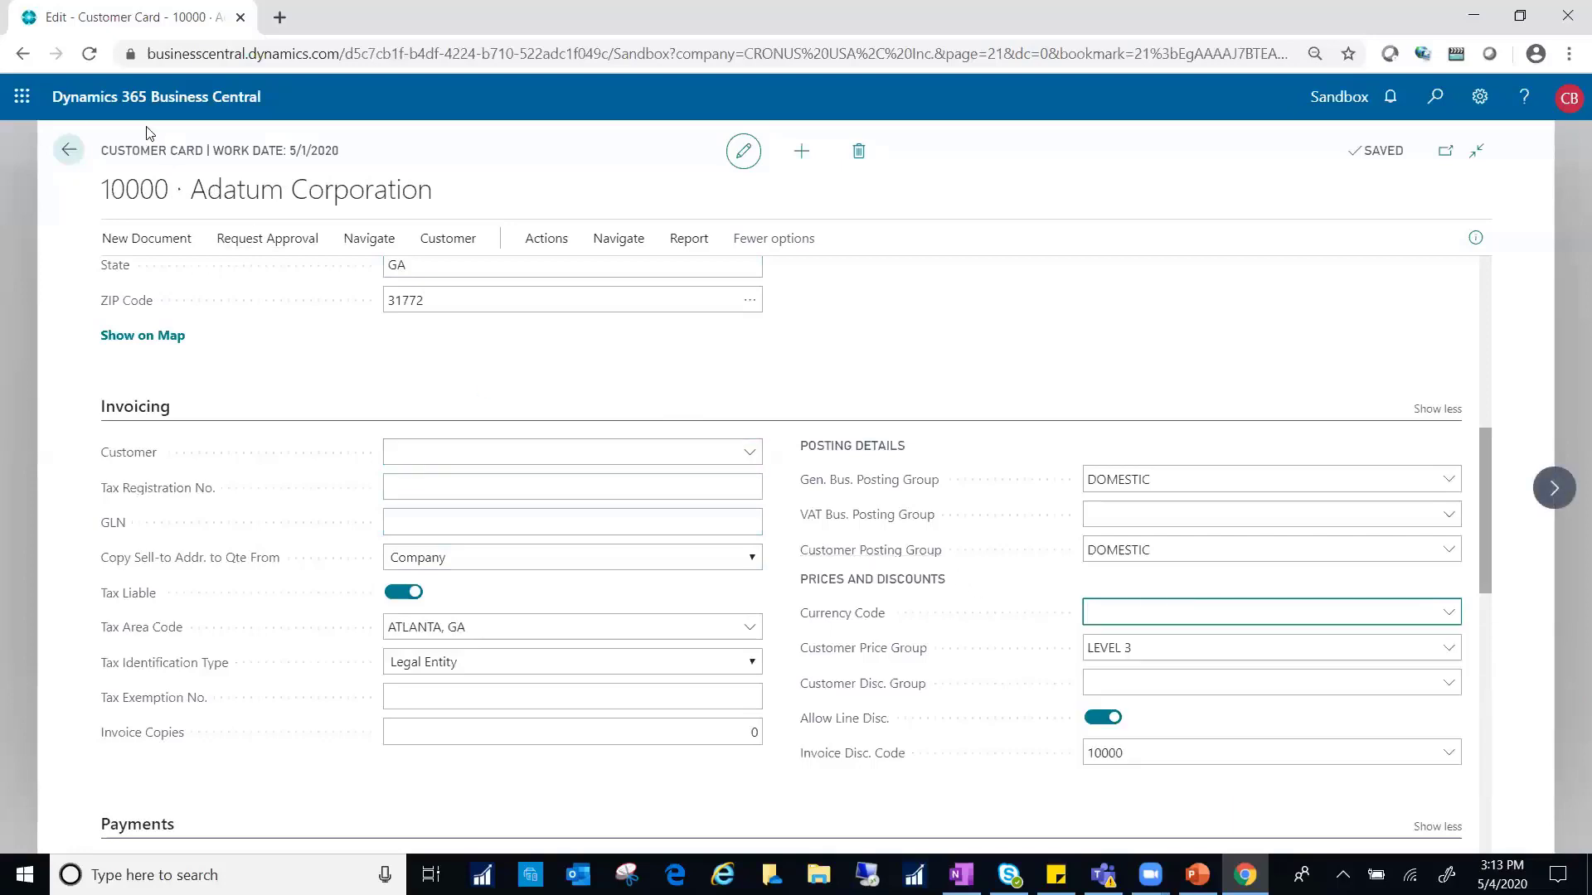
Close the customer card and reopen Sales Prices for item 1896-S from the Items list
key(Escape)
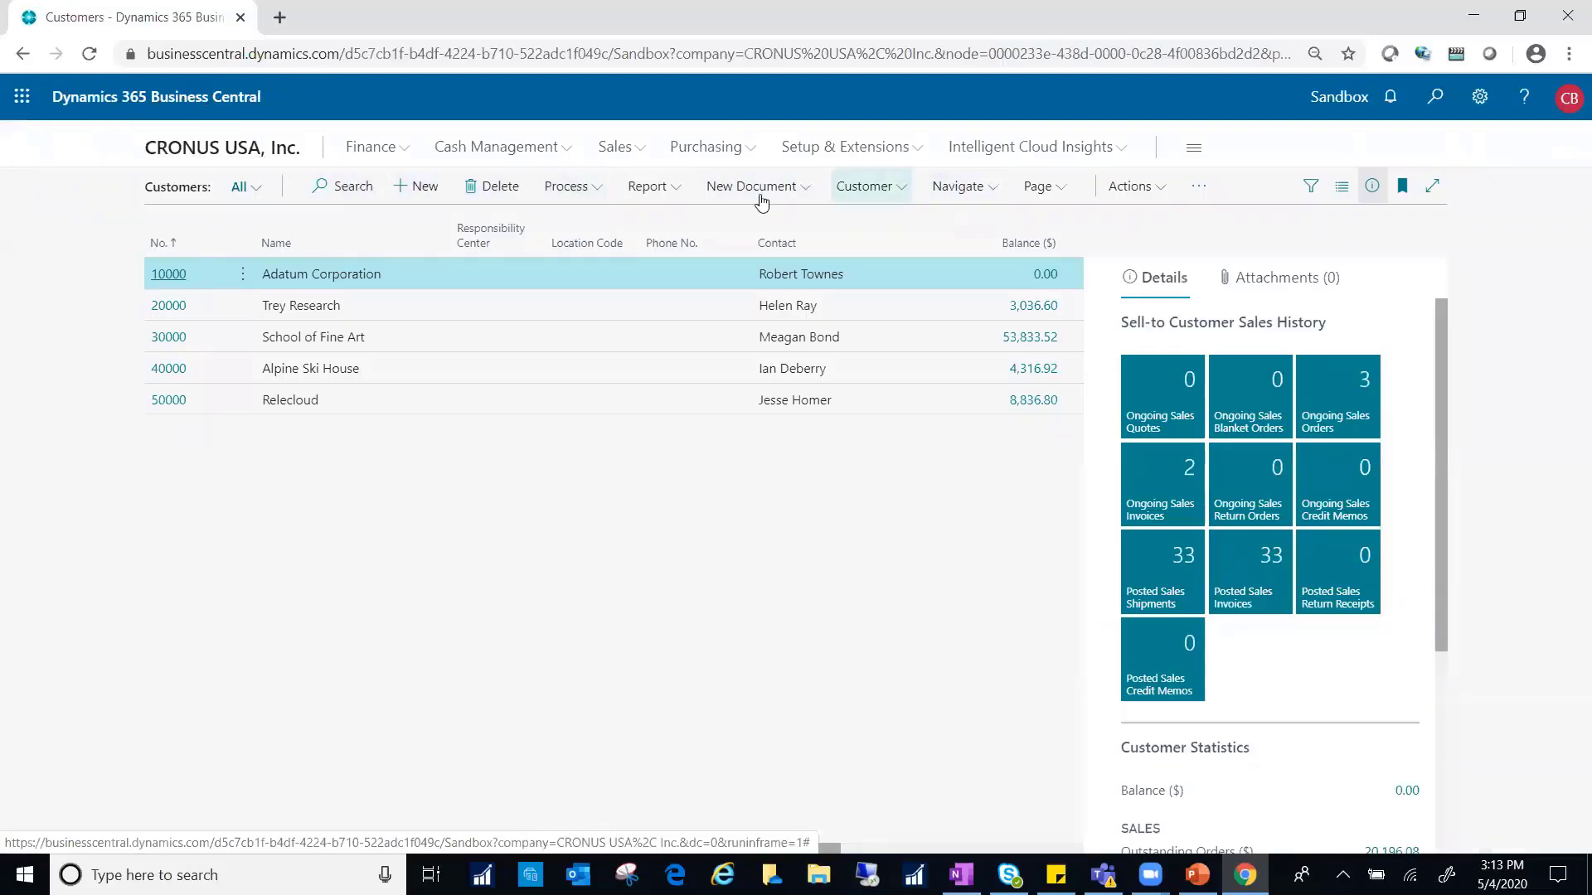
click(260, 150)
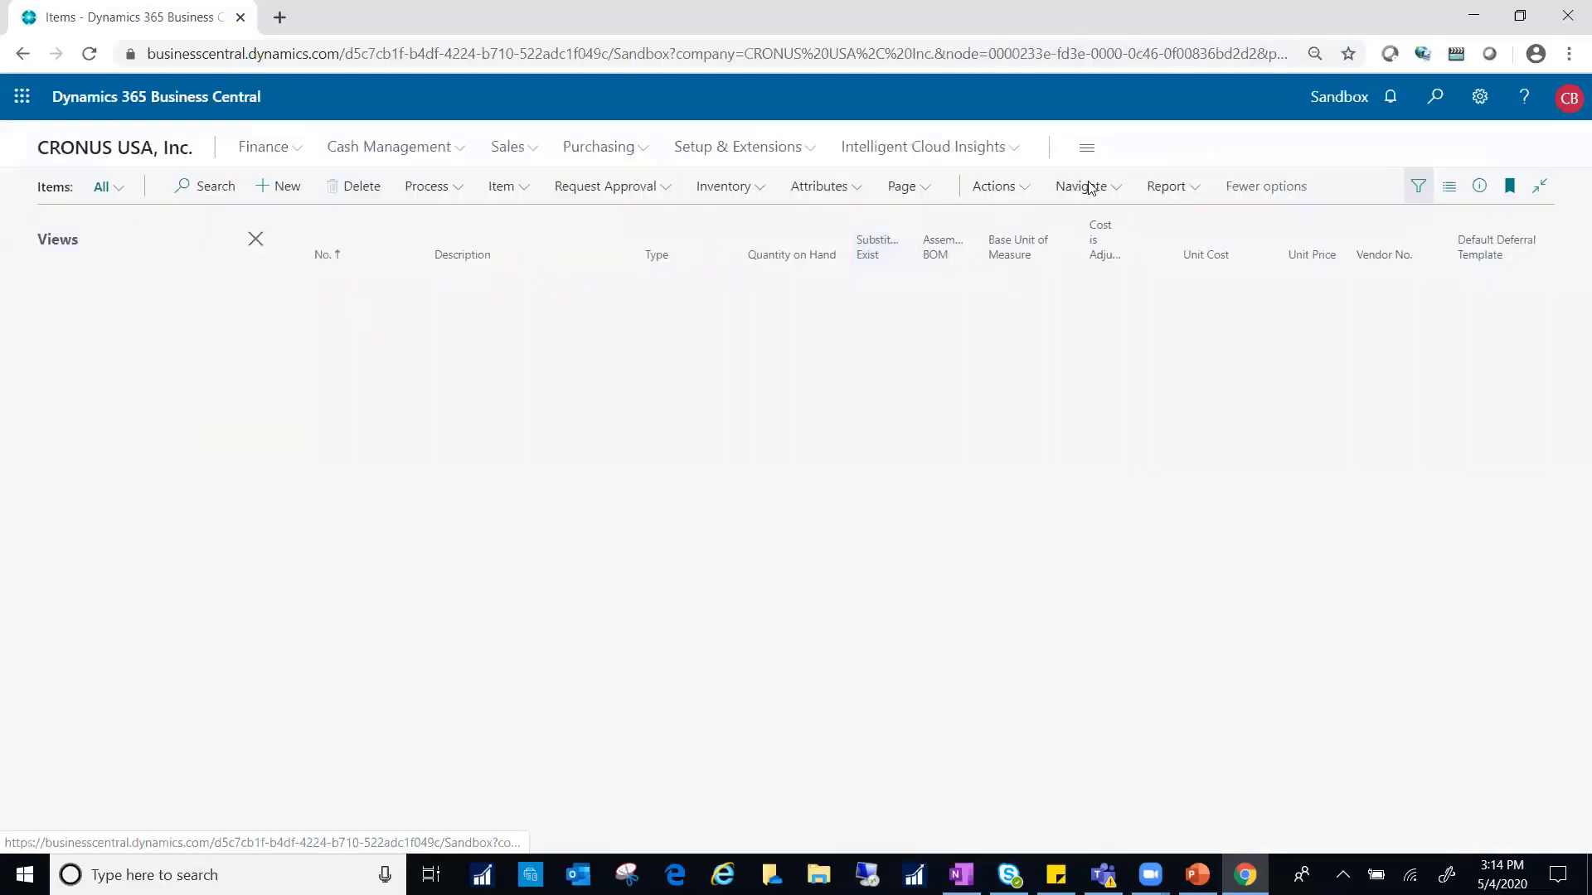
click(1083, 186)
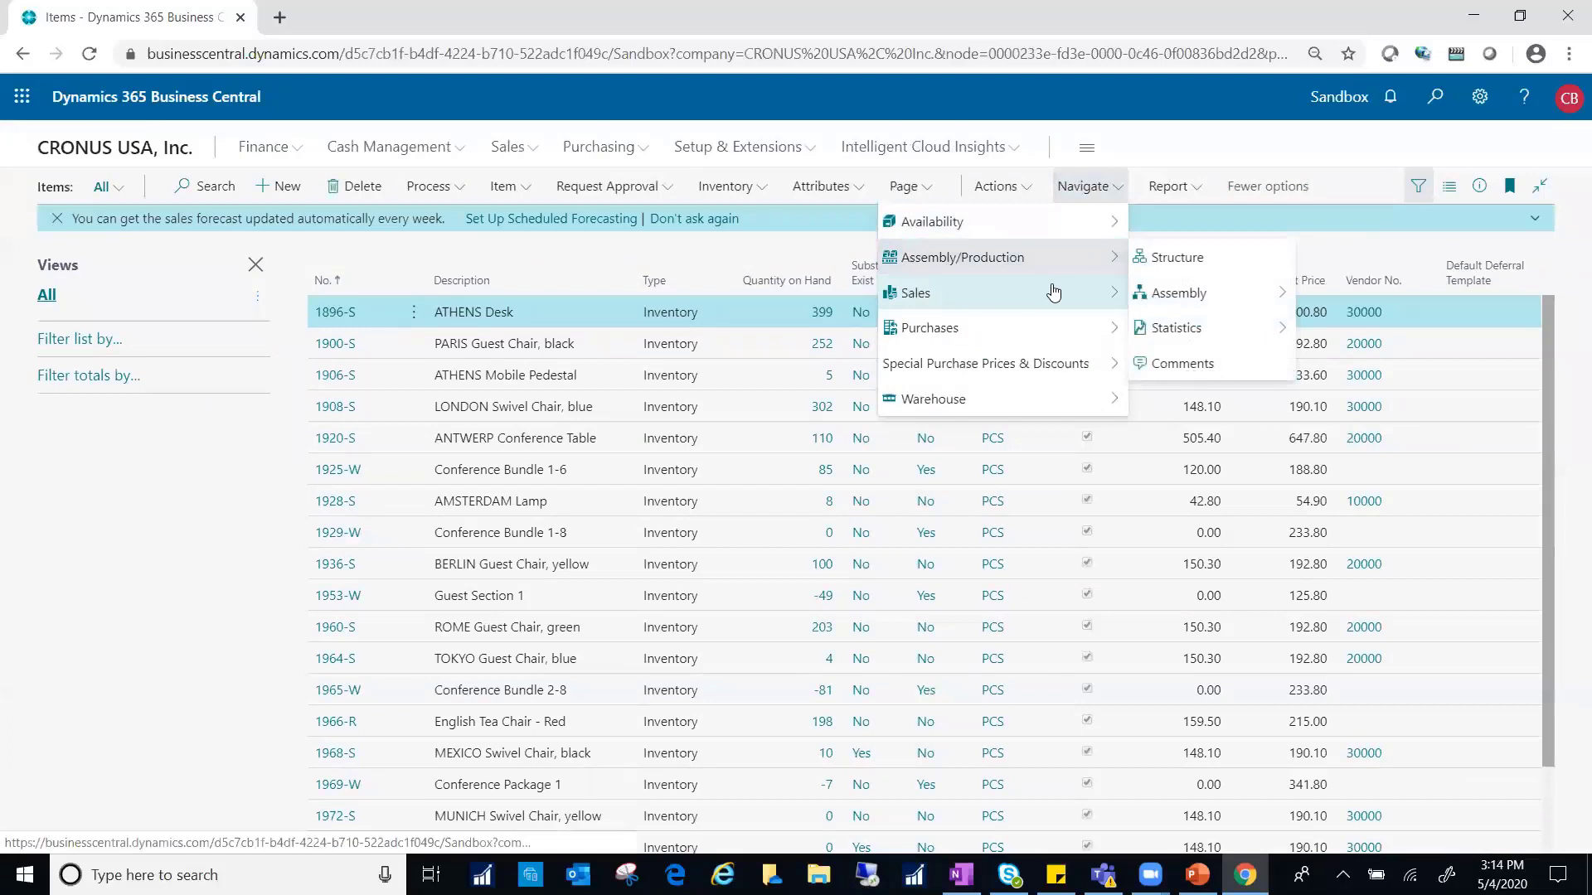
mouse_move(1078, 293)
click(1165, 298)
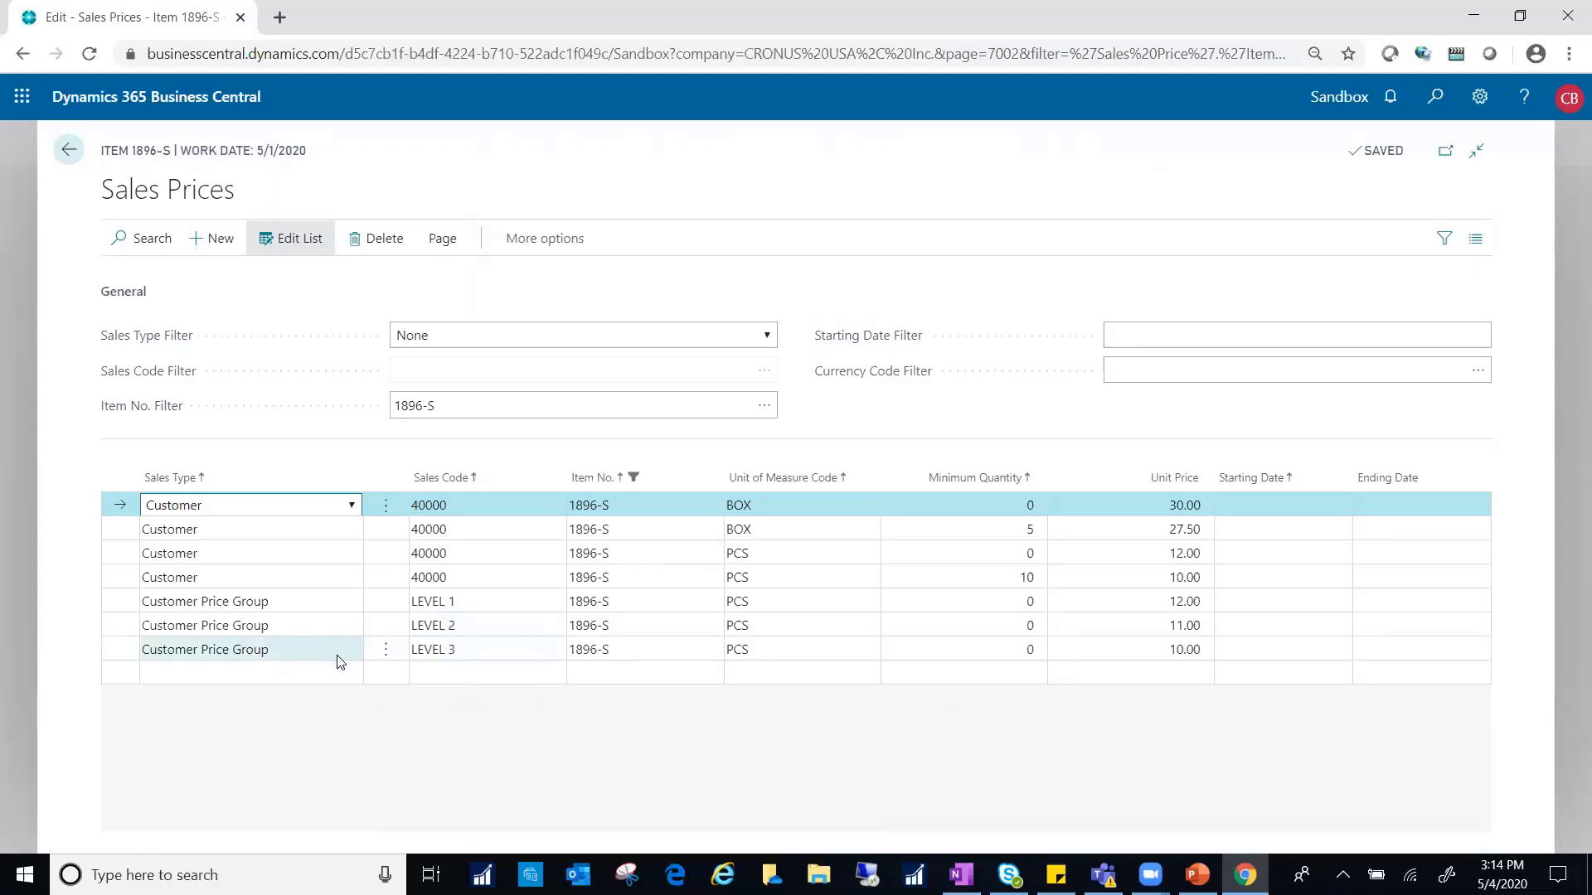
Review the price group unit prices and start a new line with sales type All Customers
click(1136, 652)
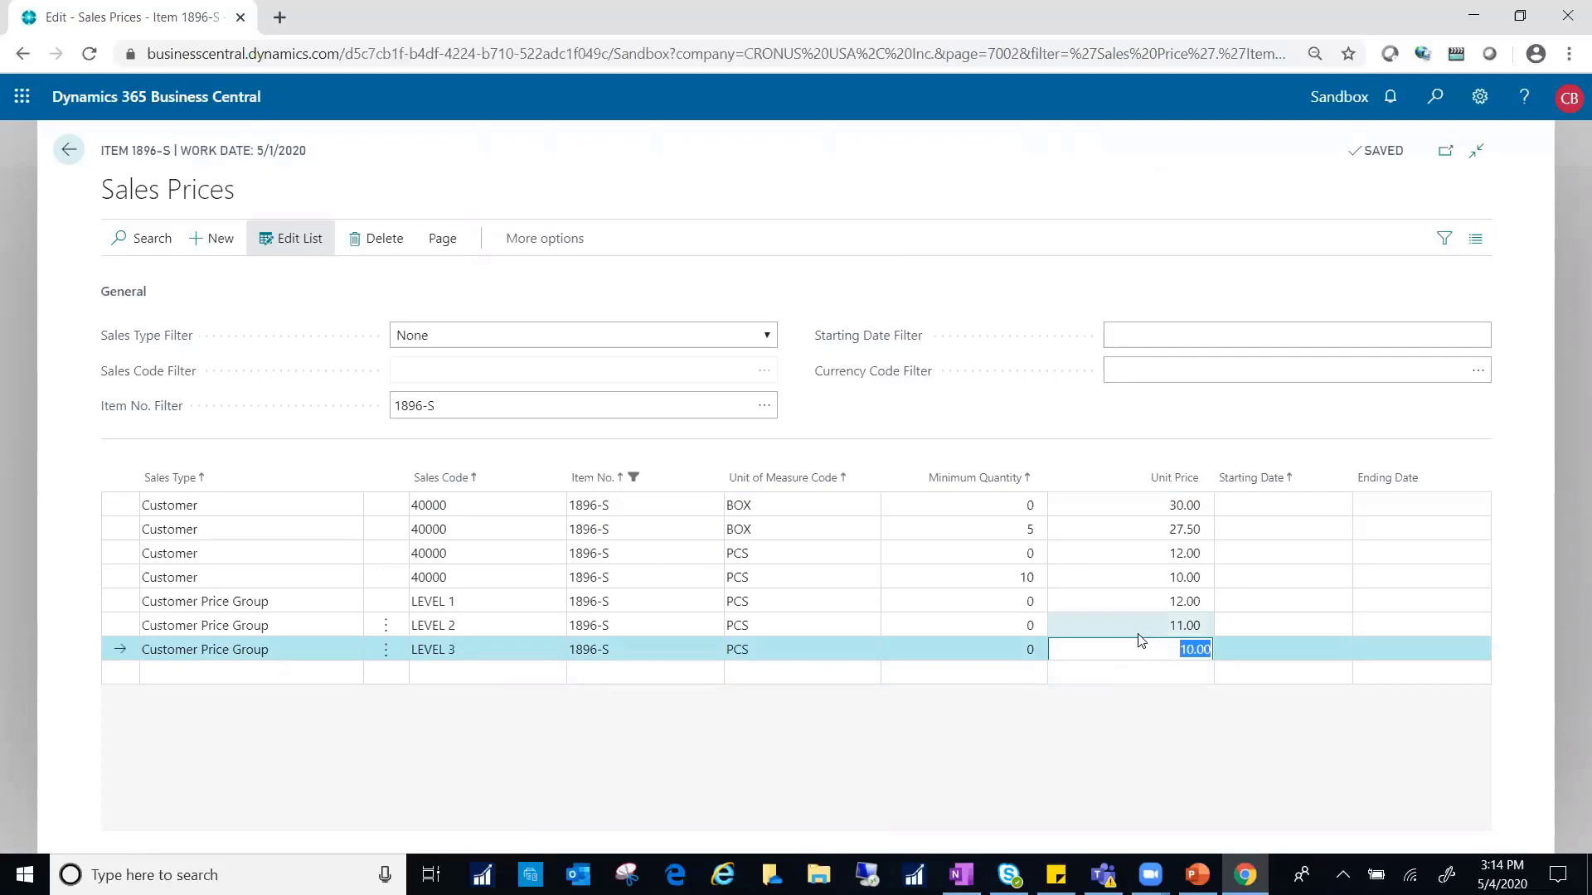
click(1137, 622)
click(1138, 604)
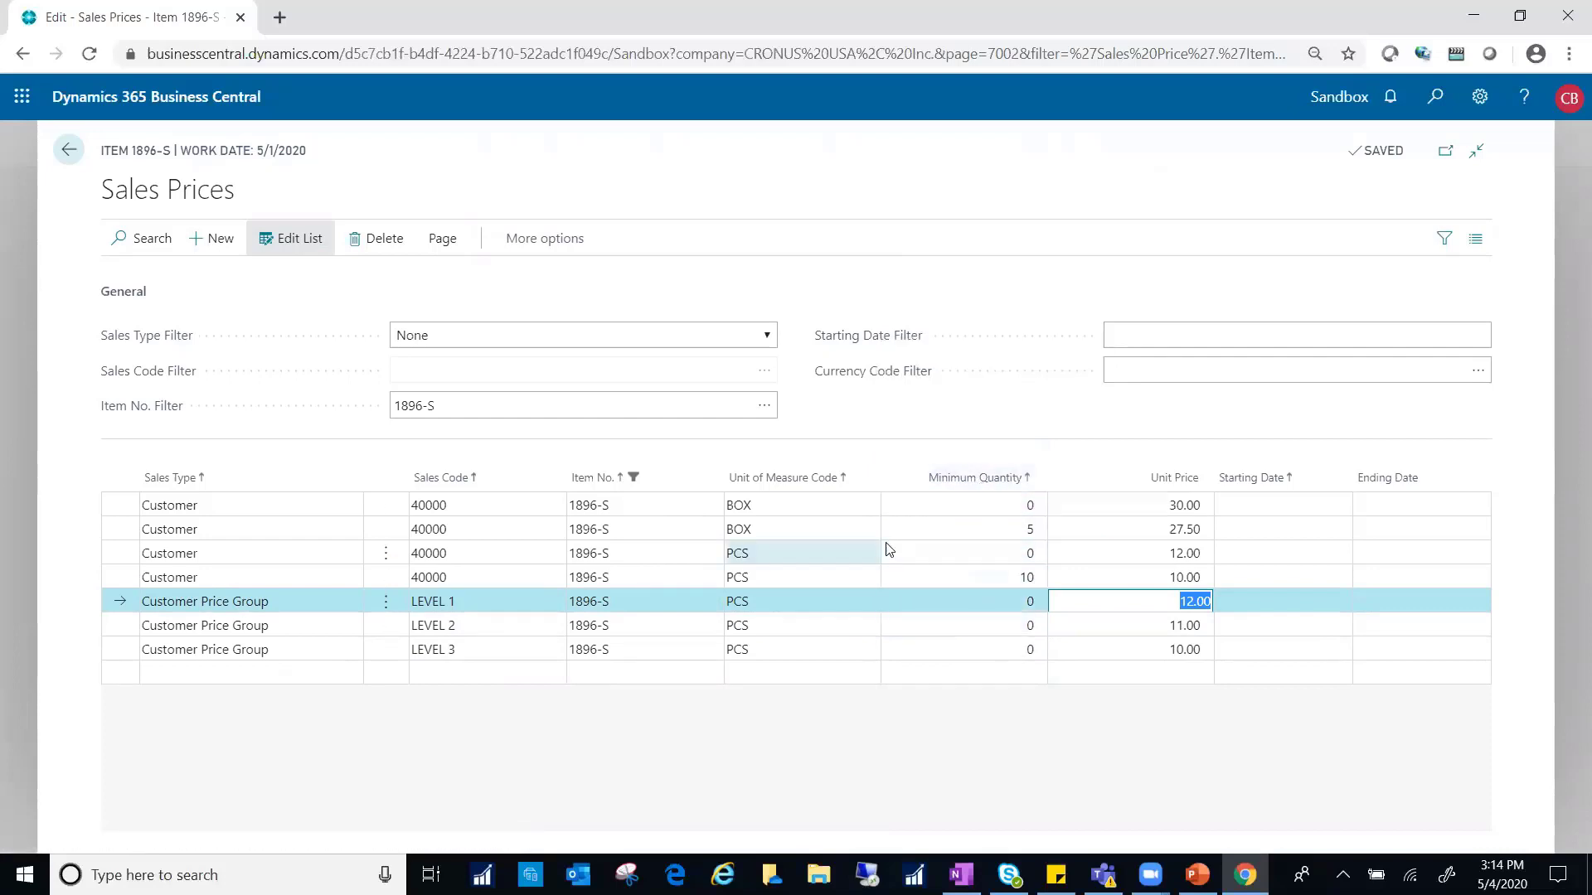
click(334, 667)
click(352, 672)
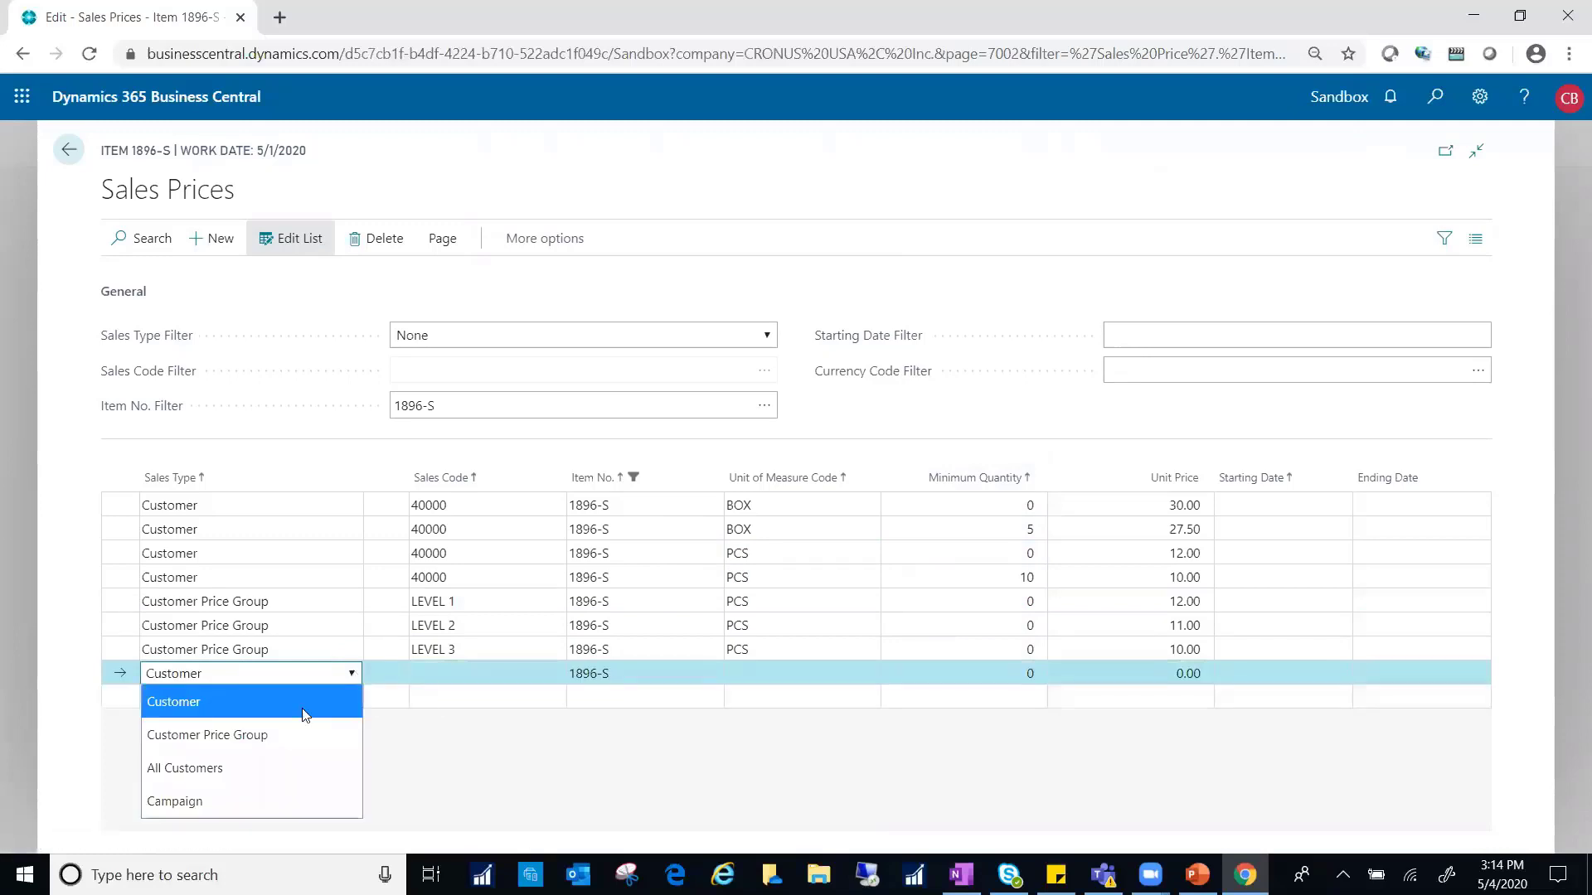
click(199, 768)
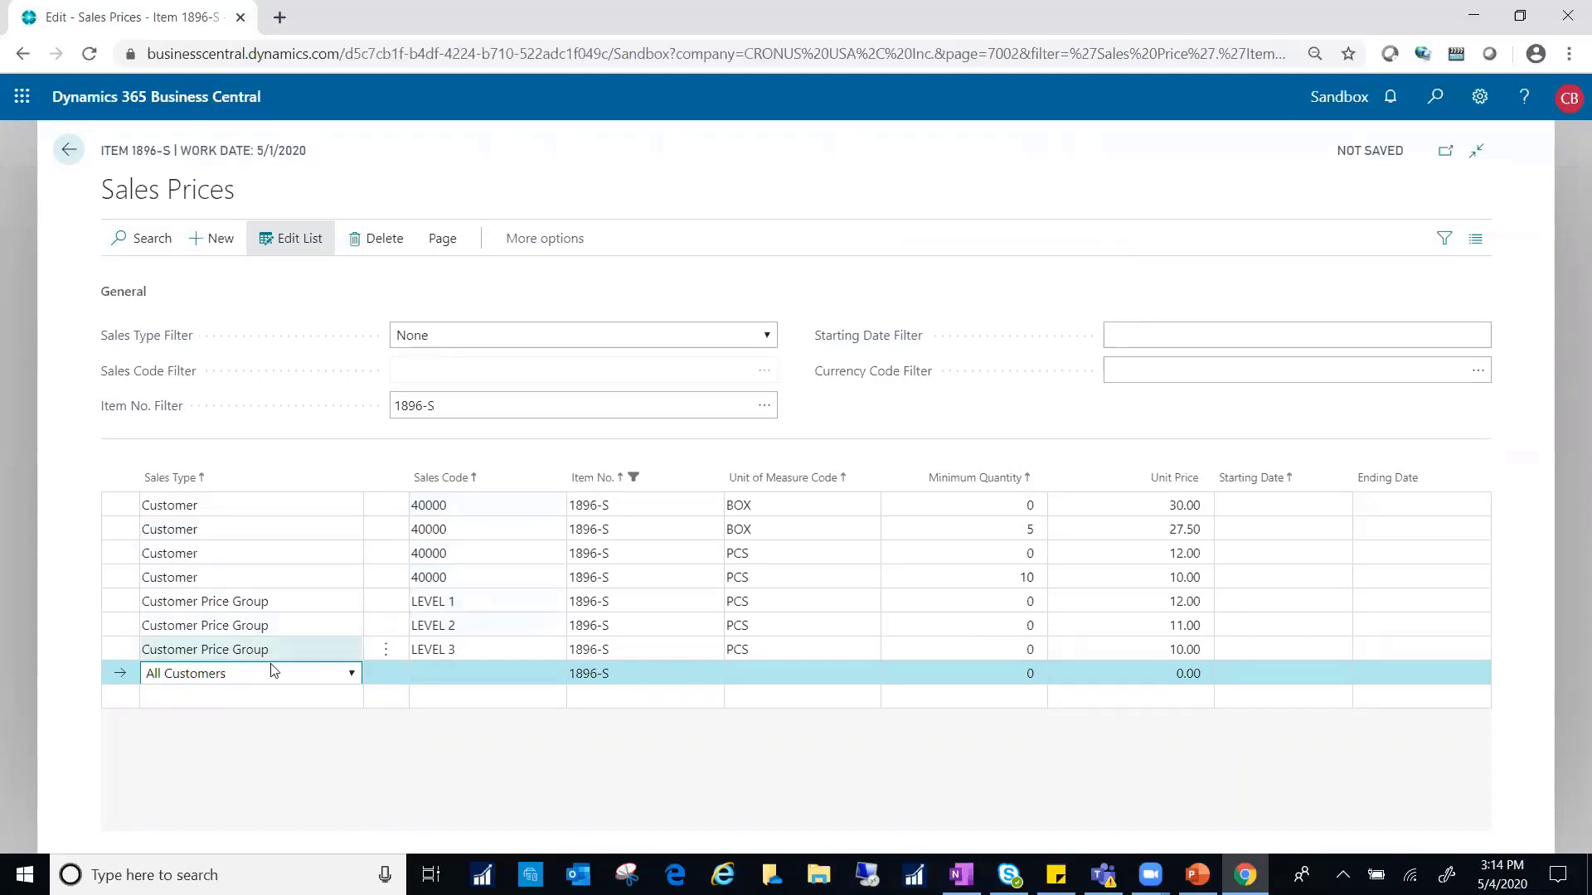
Set the All Customers line to PCS at 12.50, valid 1/1/2020 to 12/31/2020
click(643, 678)
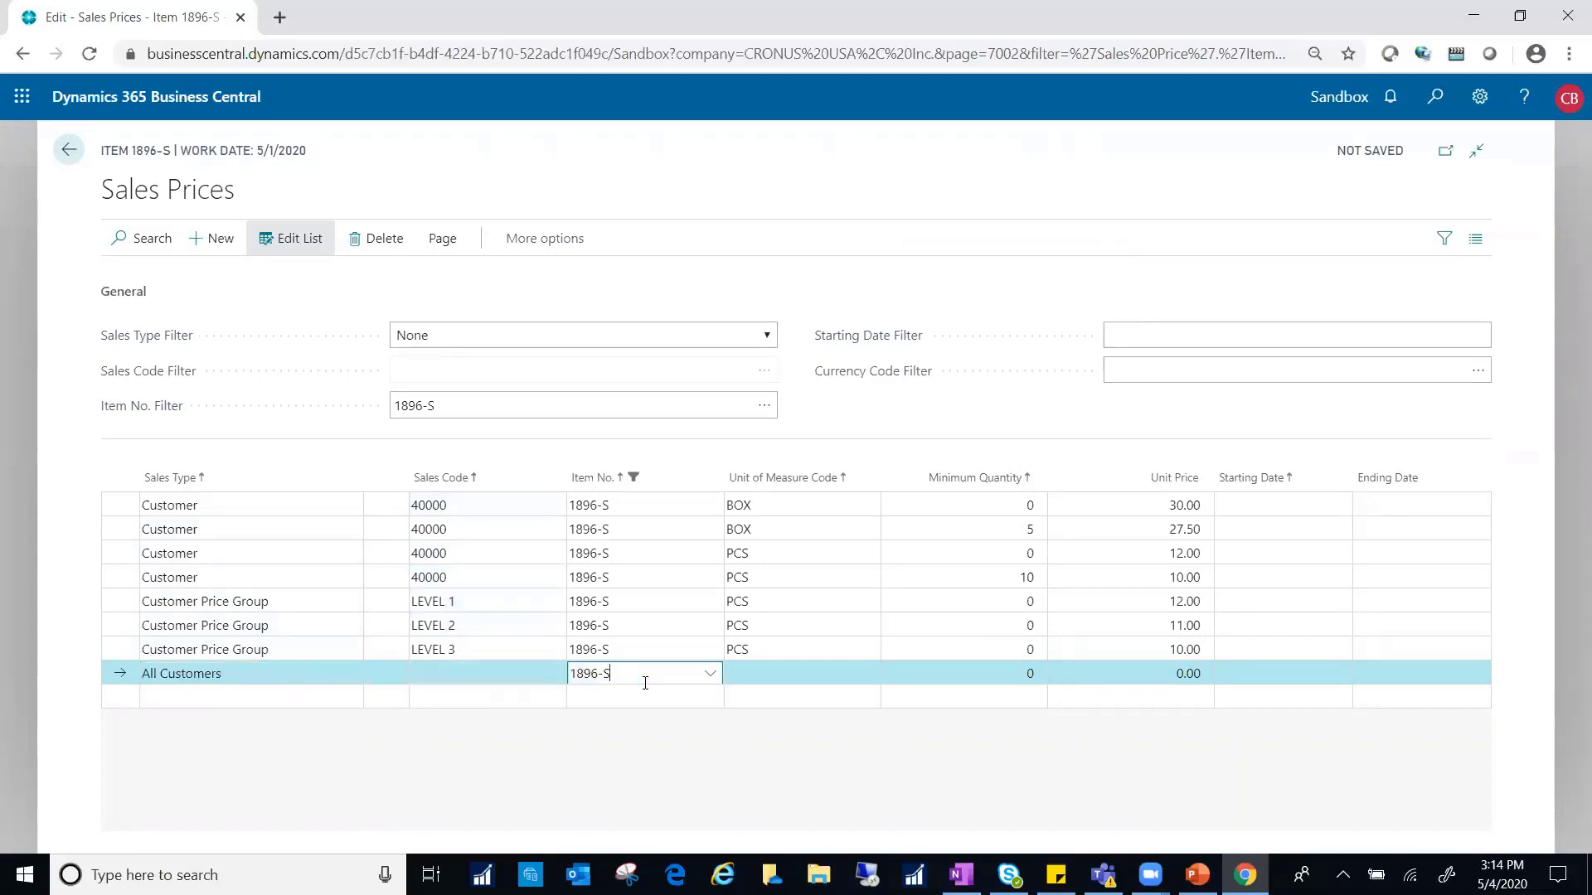
click(751, 676)
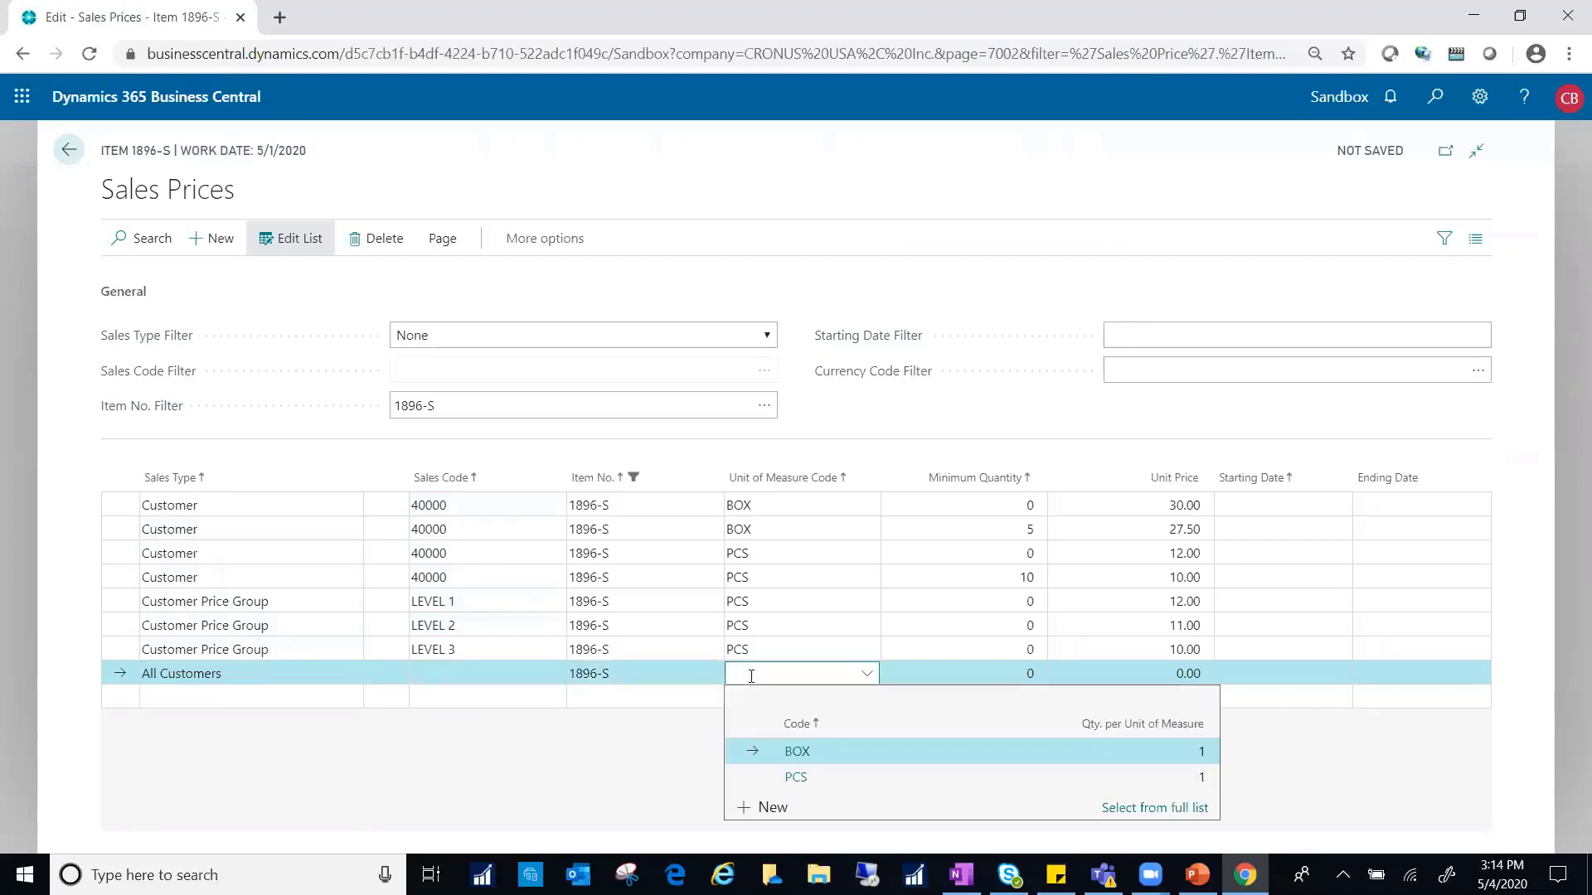
text(pcs)
key(Tab)
key(Tab)
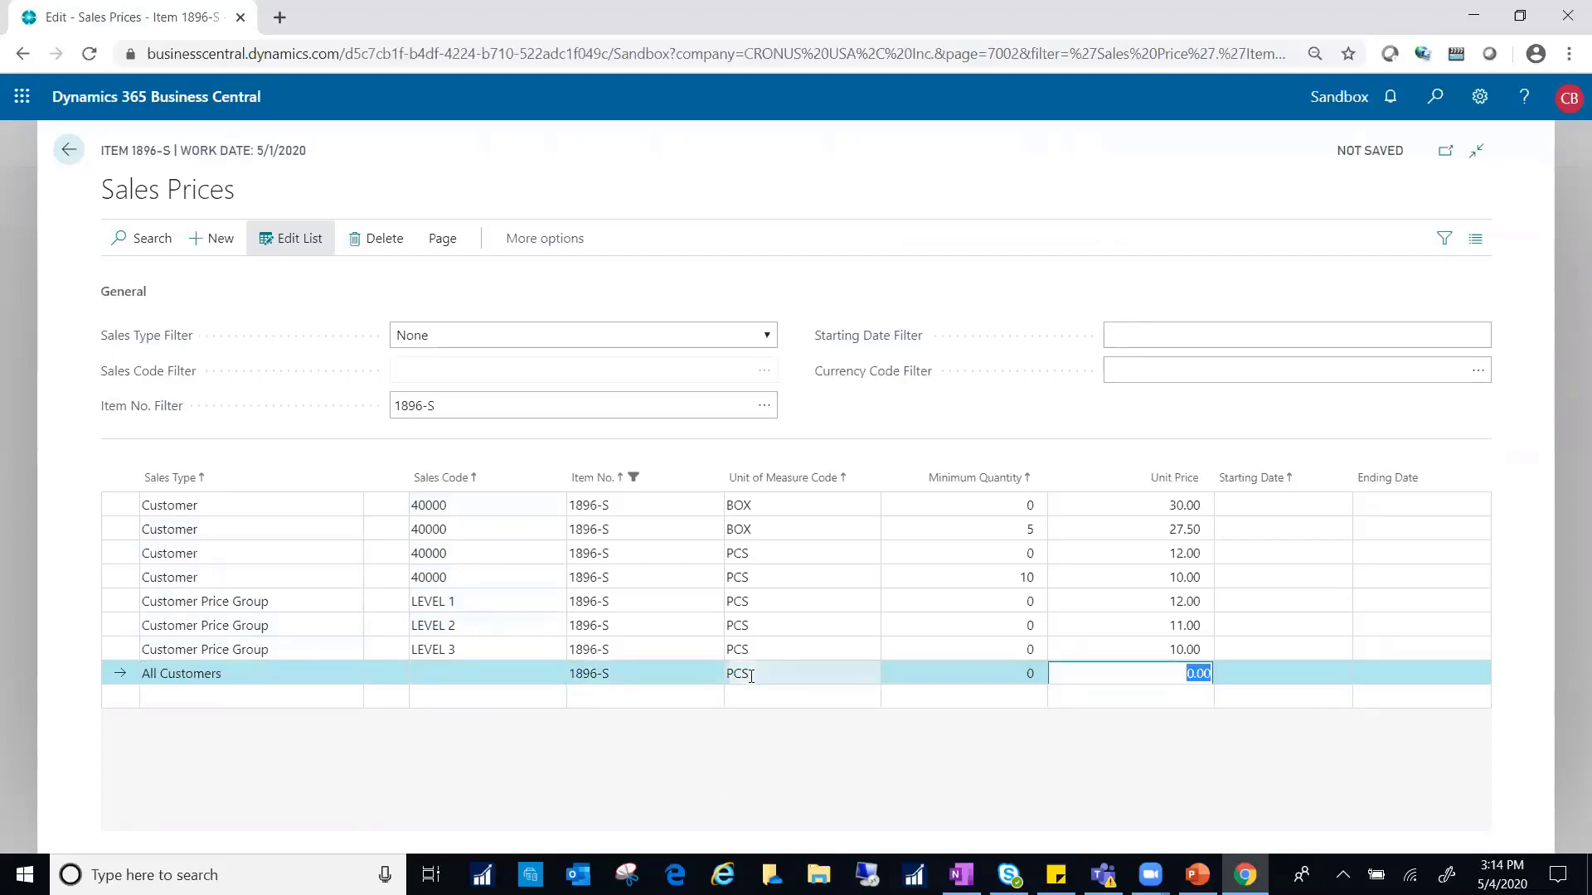
text(12.5)
key(Tab)
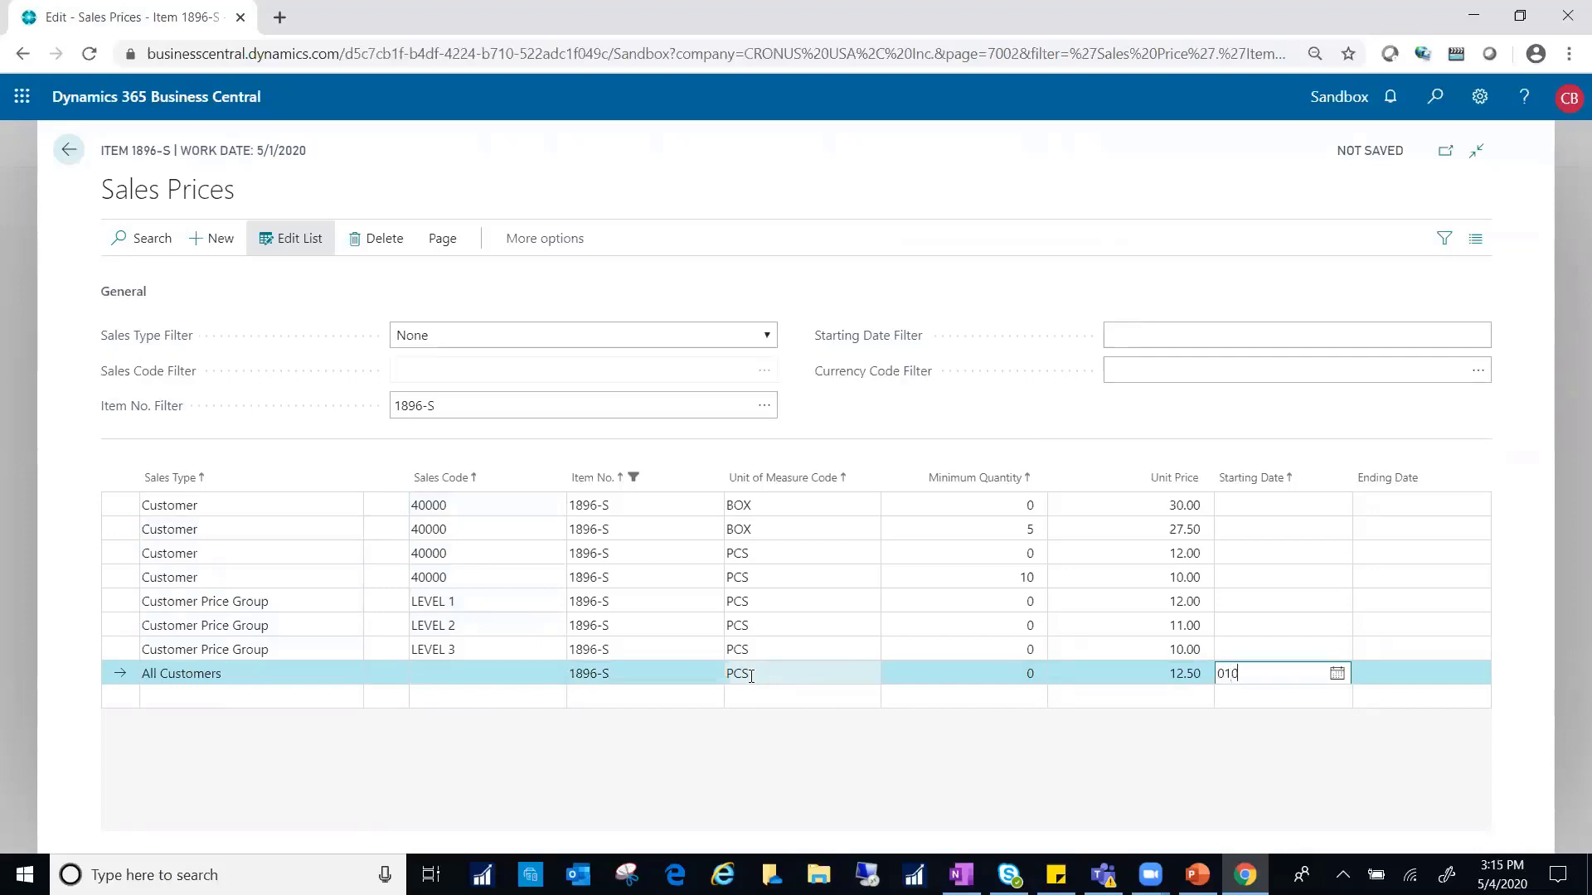
key(Tab)
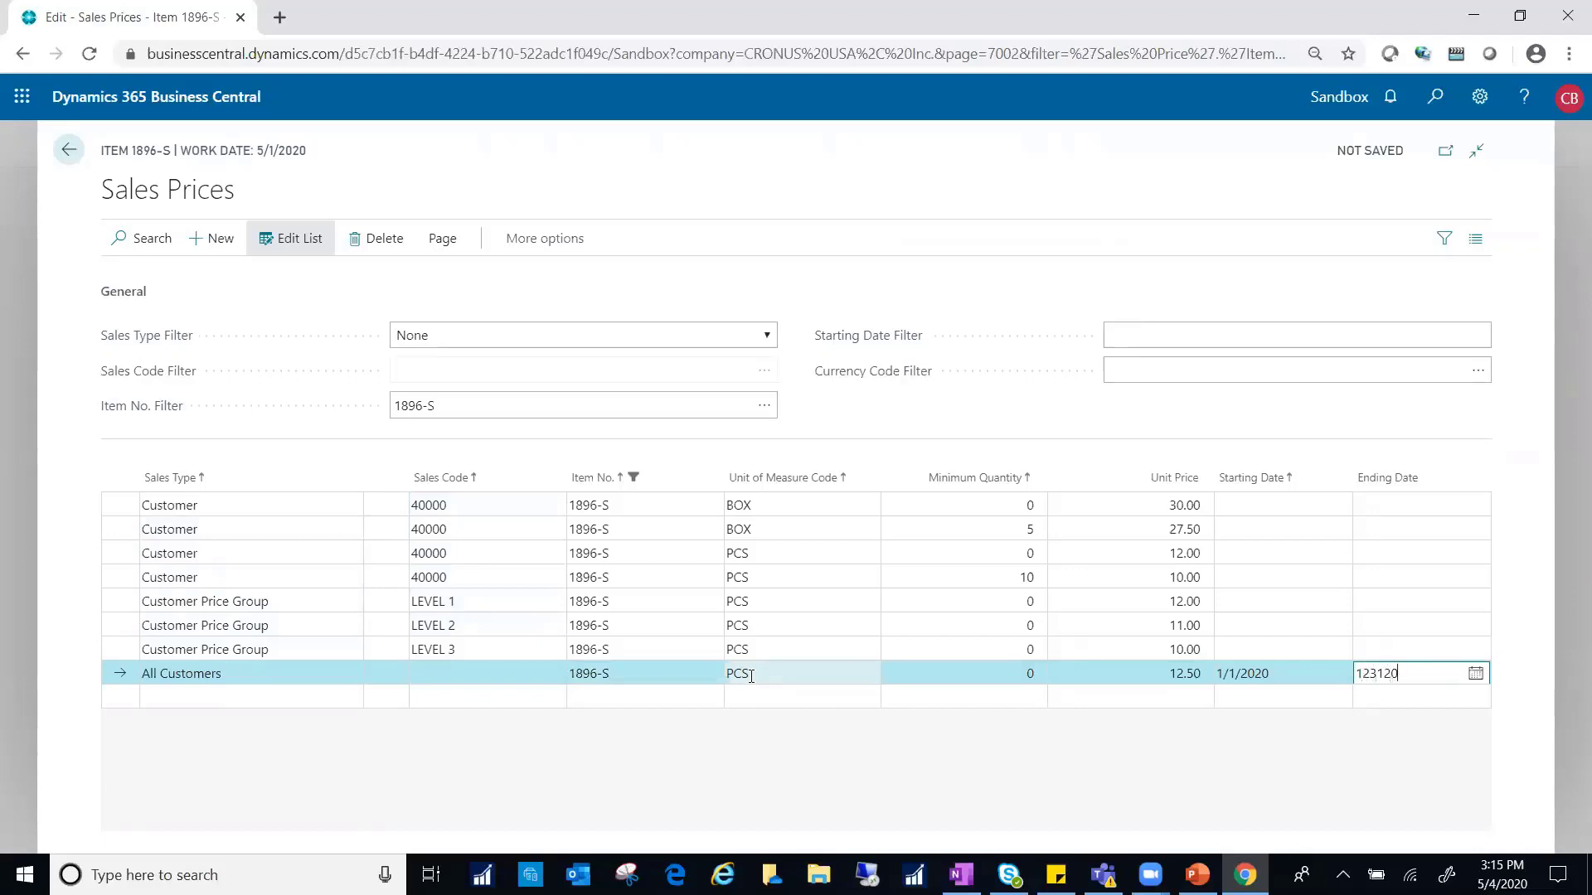
key(Return)
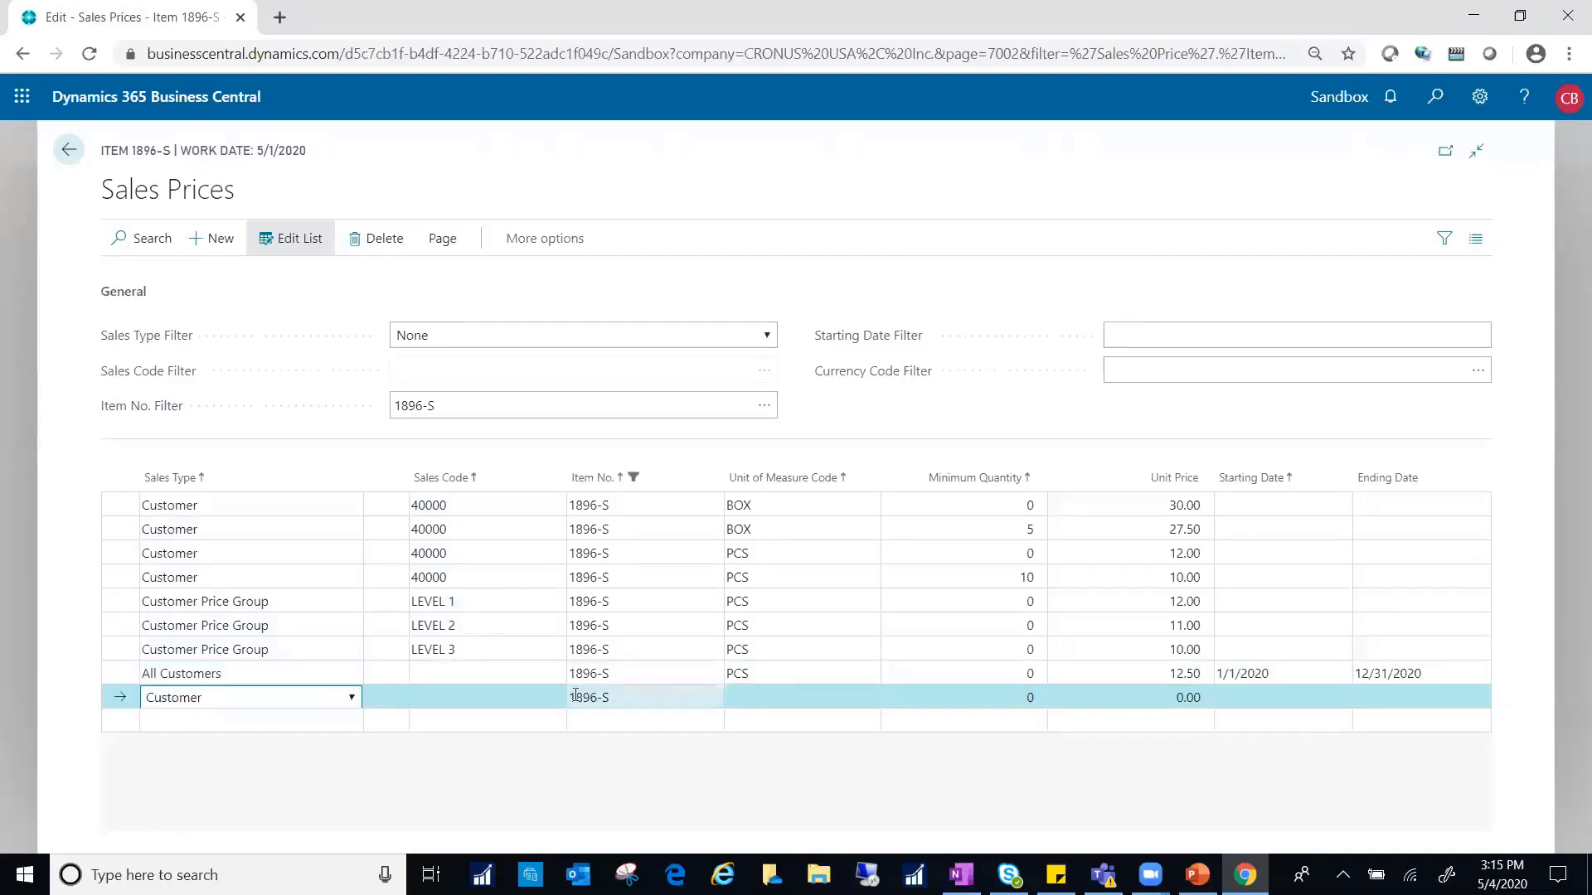
Add a 1896-S price line for All Customers: BOX at 28.00, valid 1/1/2020 to 12/31/2020
click(352, 698)
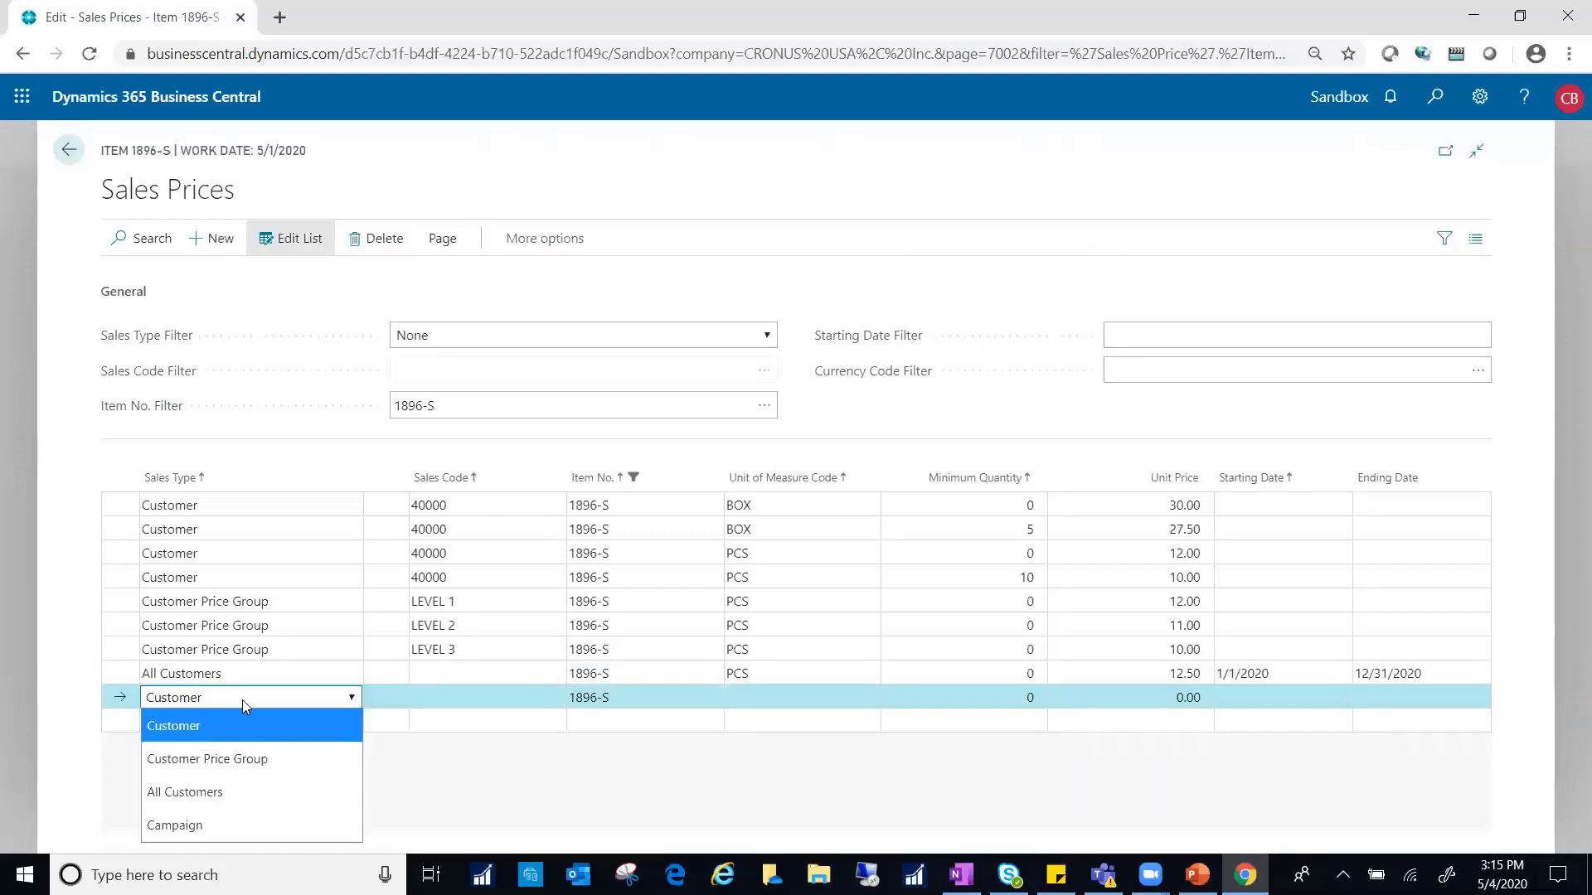
click(221, 795)
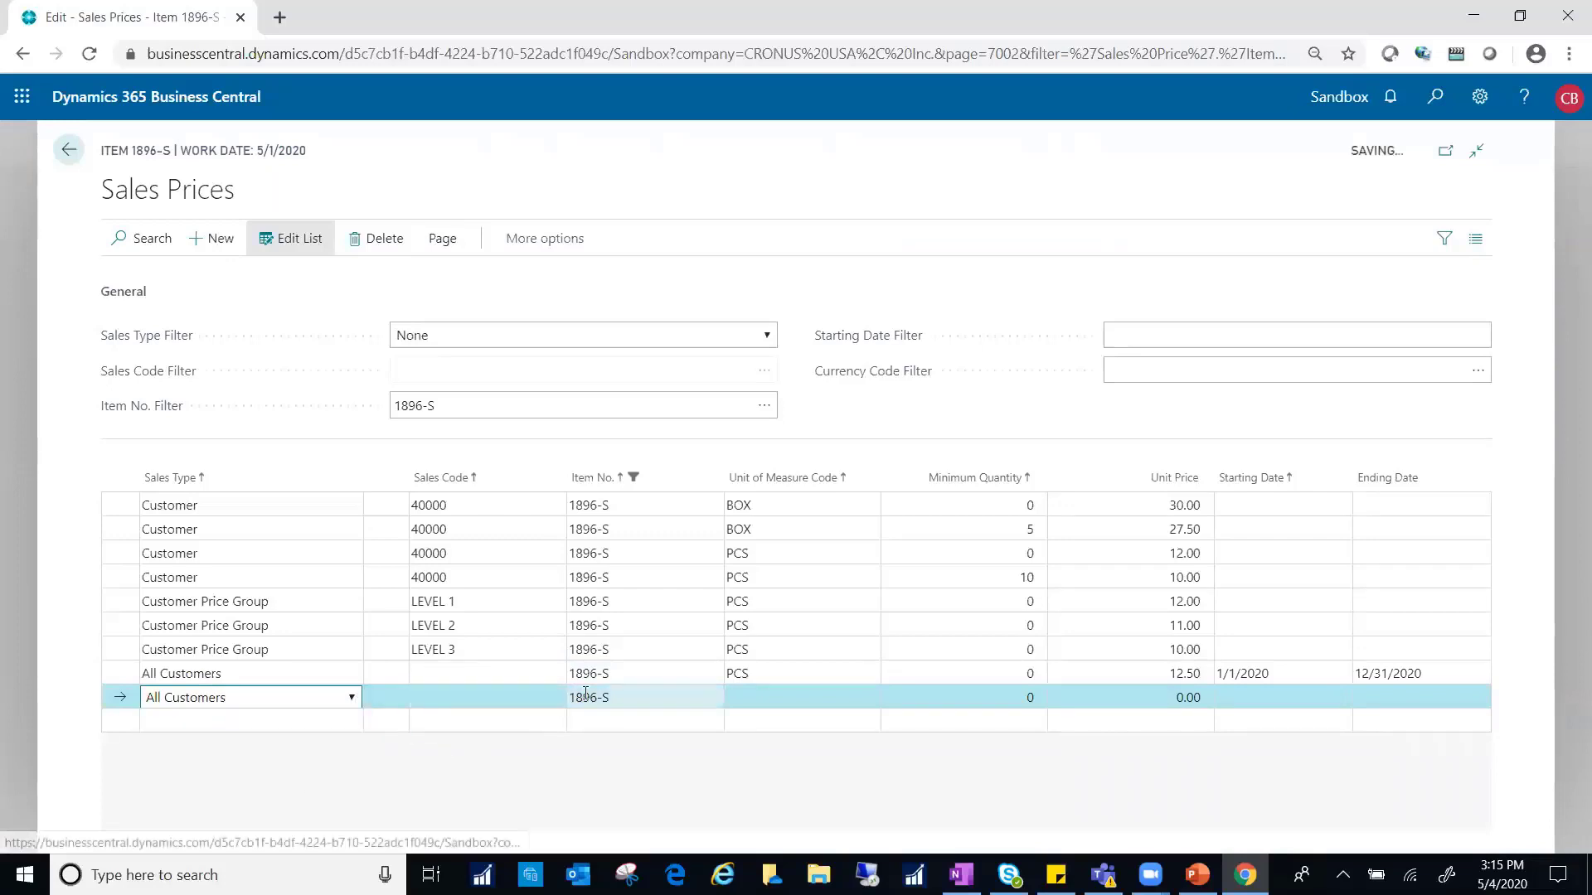
click(755, 696)
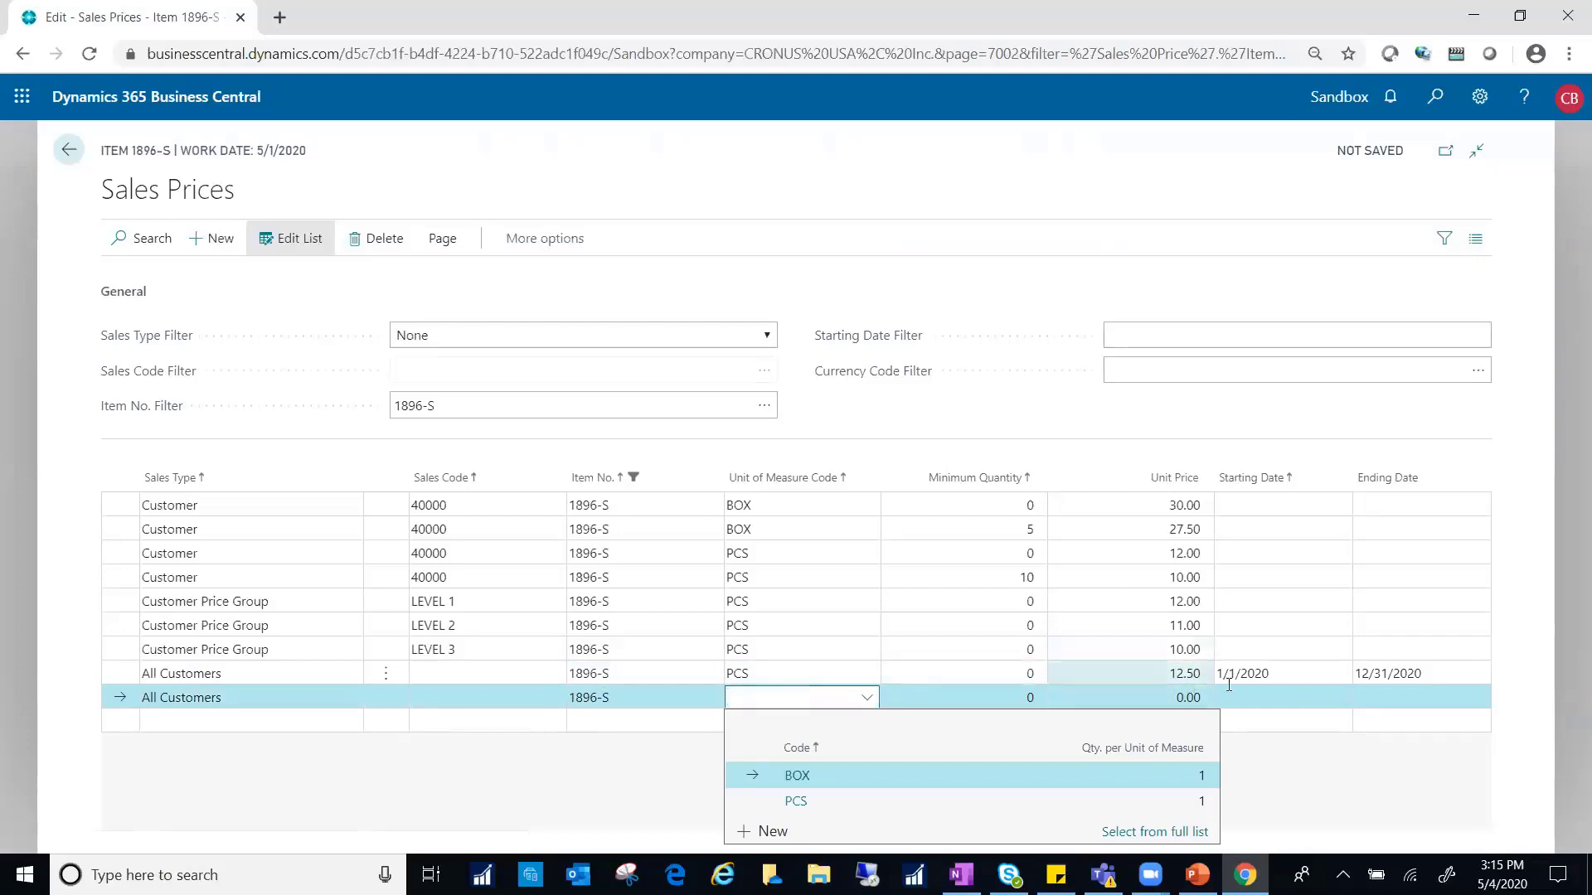
click(796, 776)
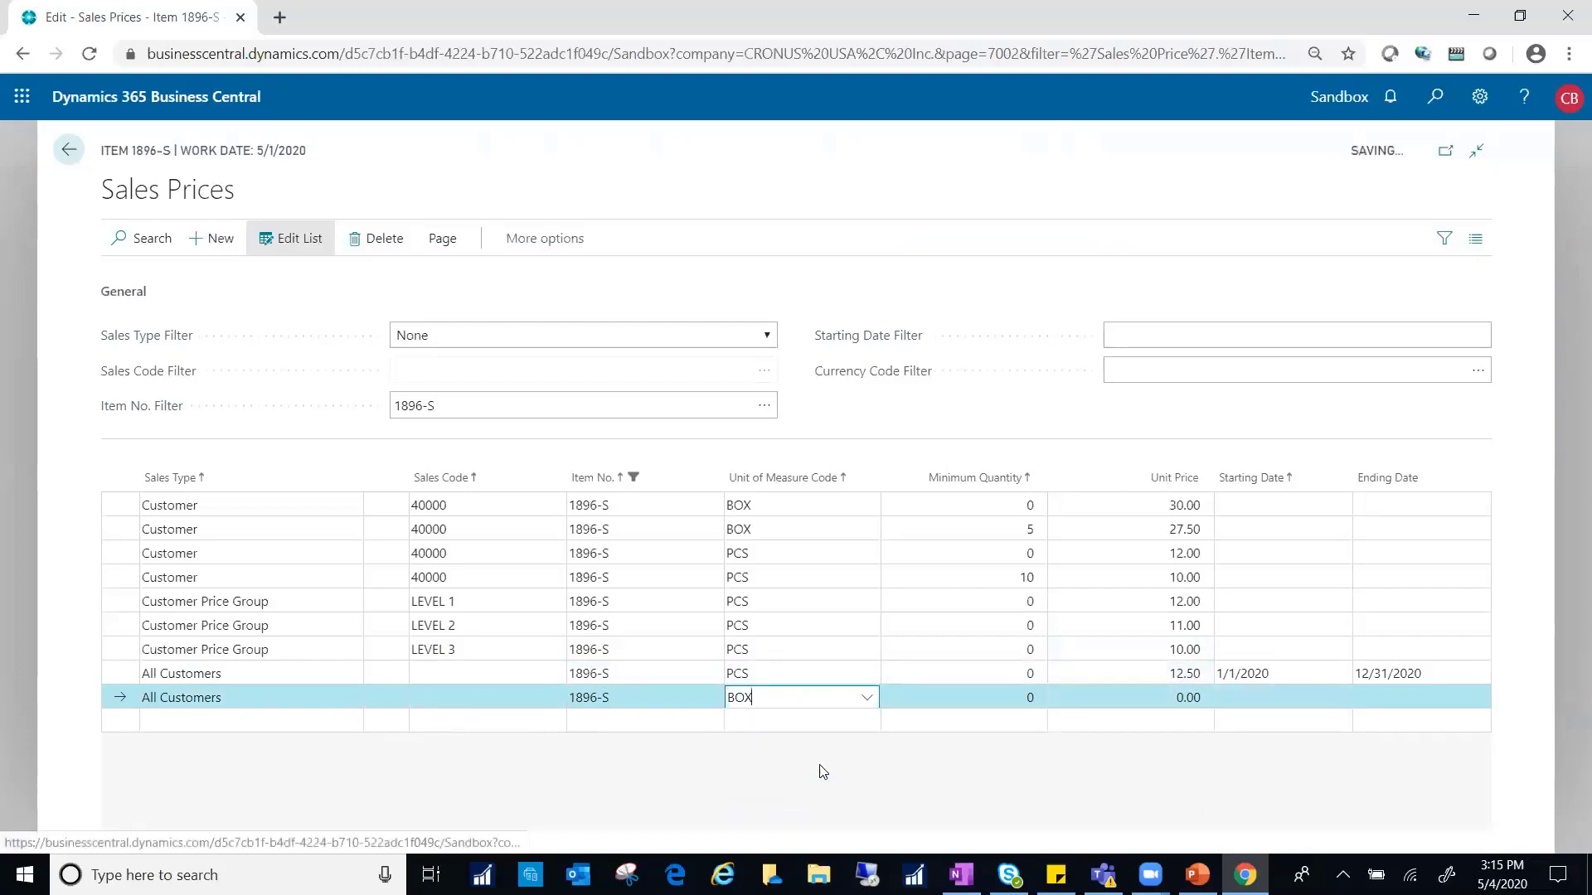
click(1174, 699)
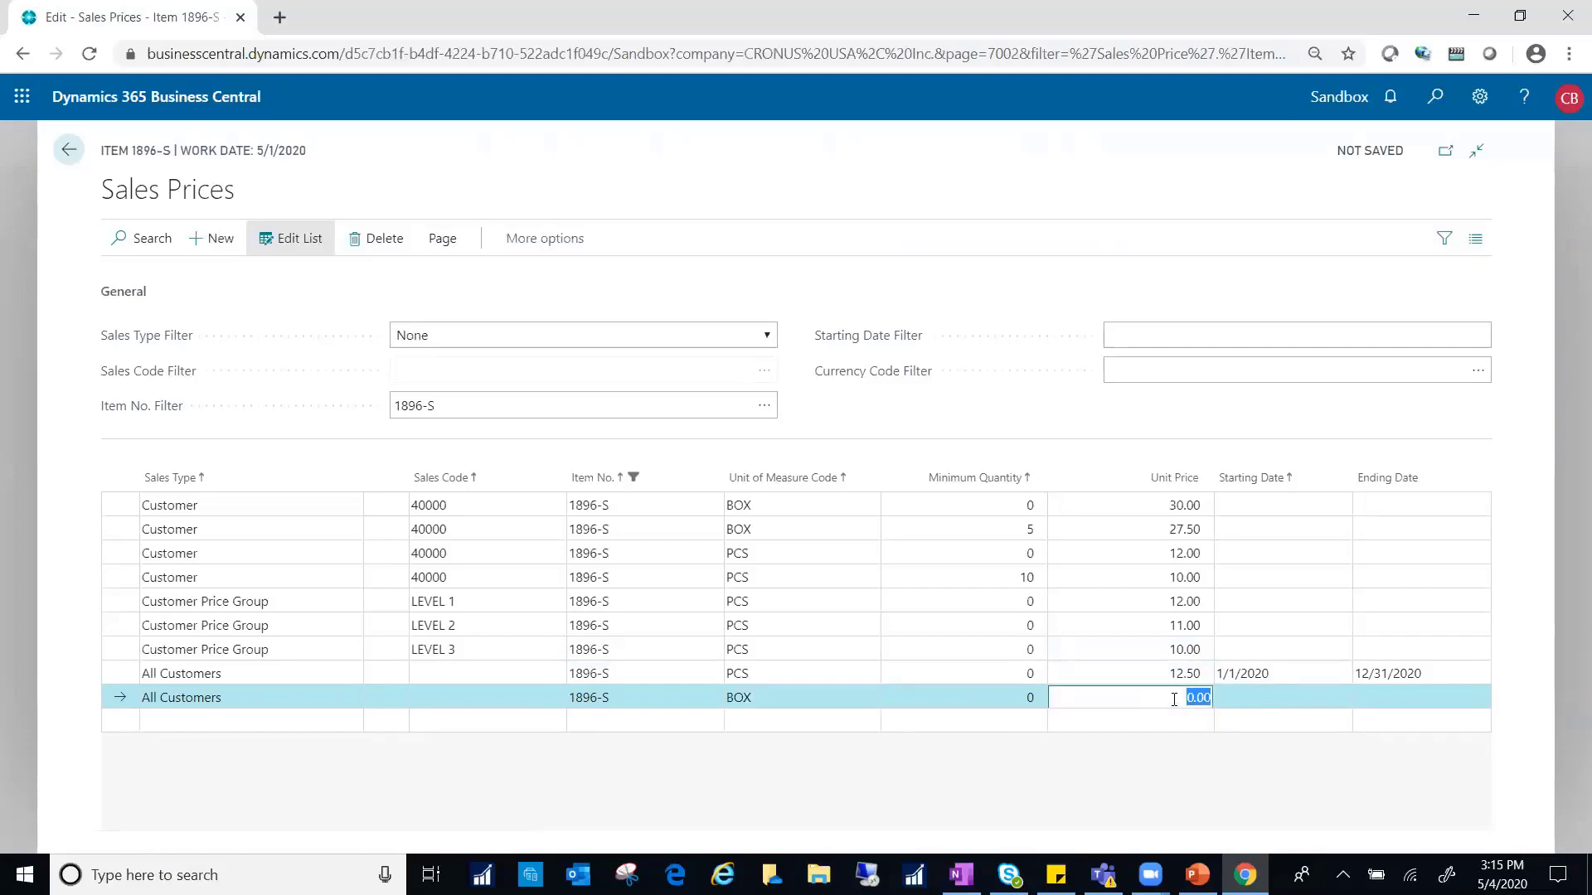
text(28)
key(Tab)
text(0)
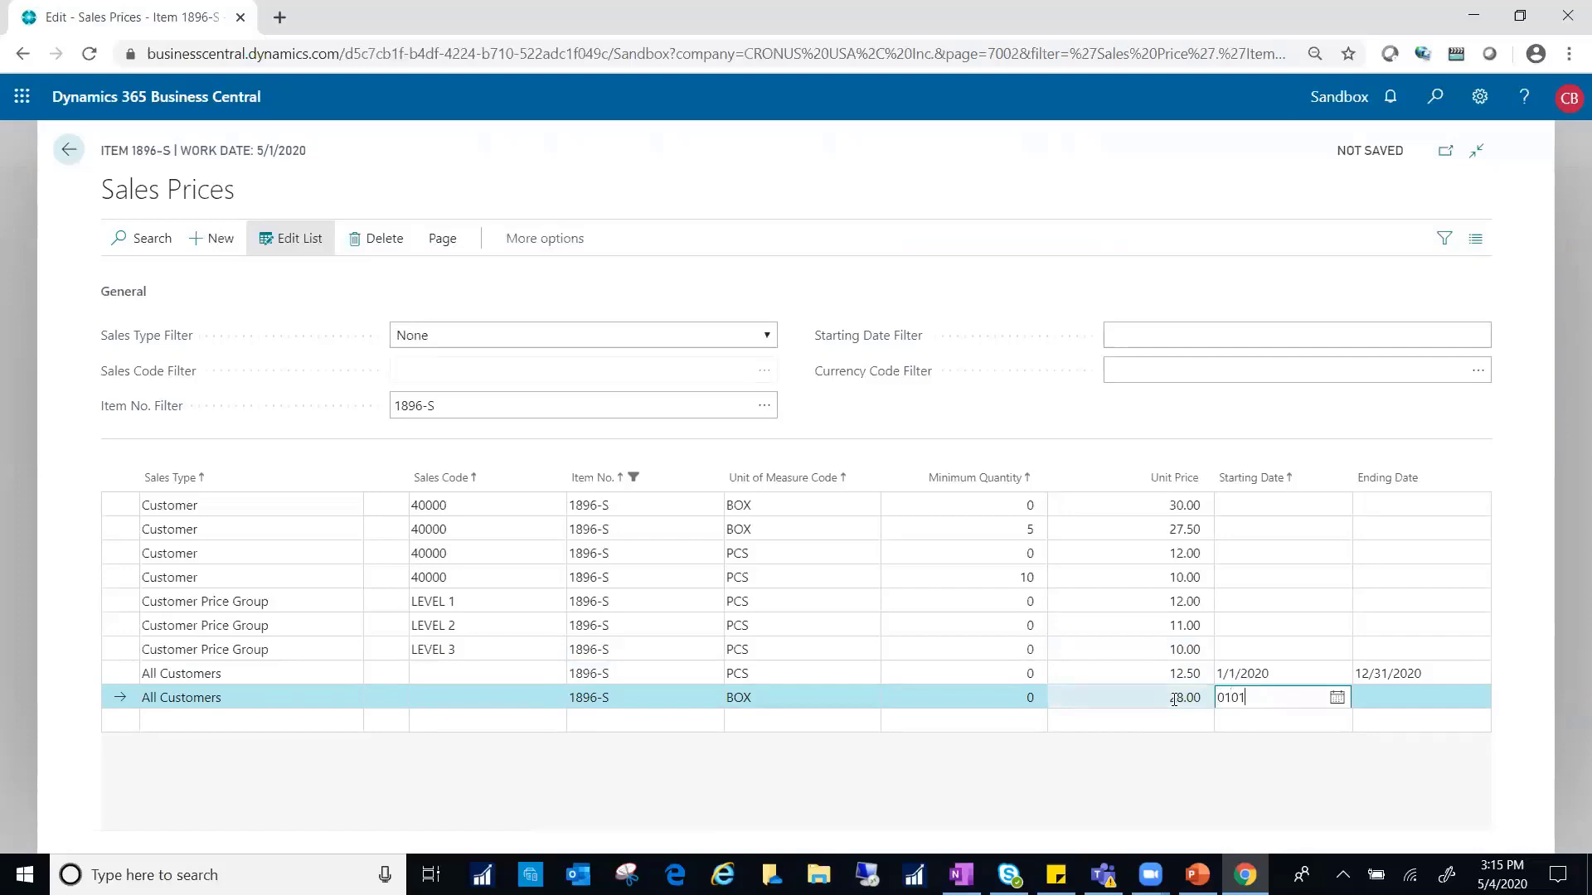
text(10120)
key(Tab)
text(12/3)
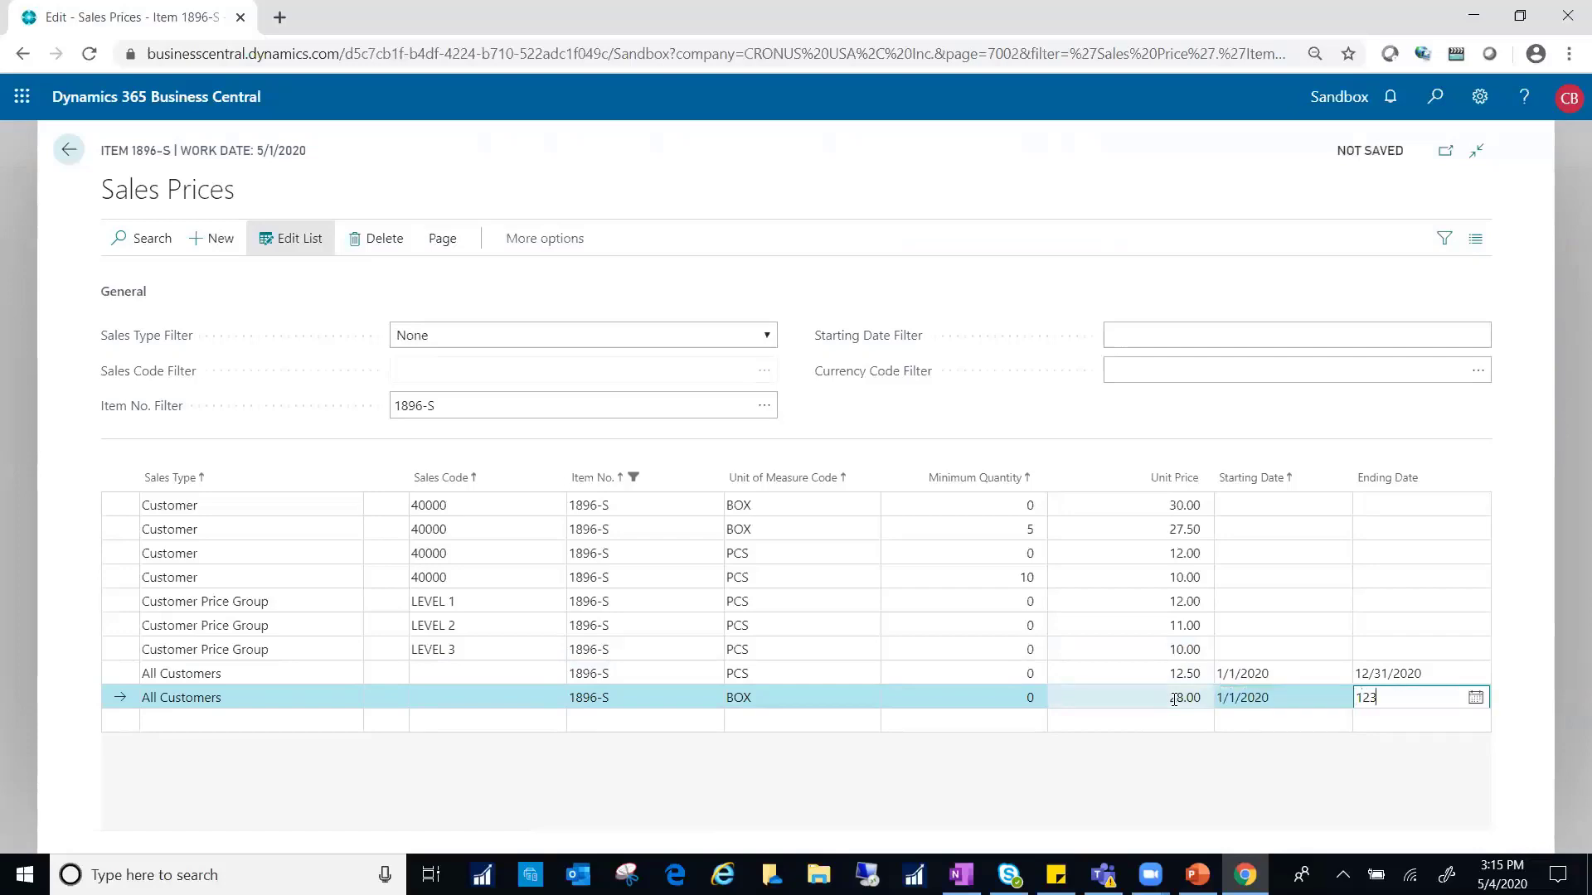
text(1/20)
key(Tab)
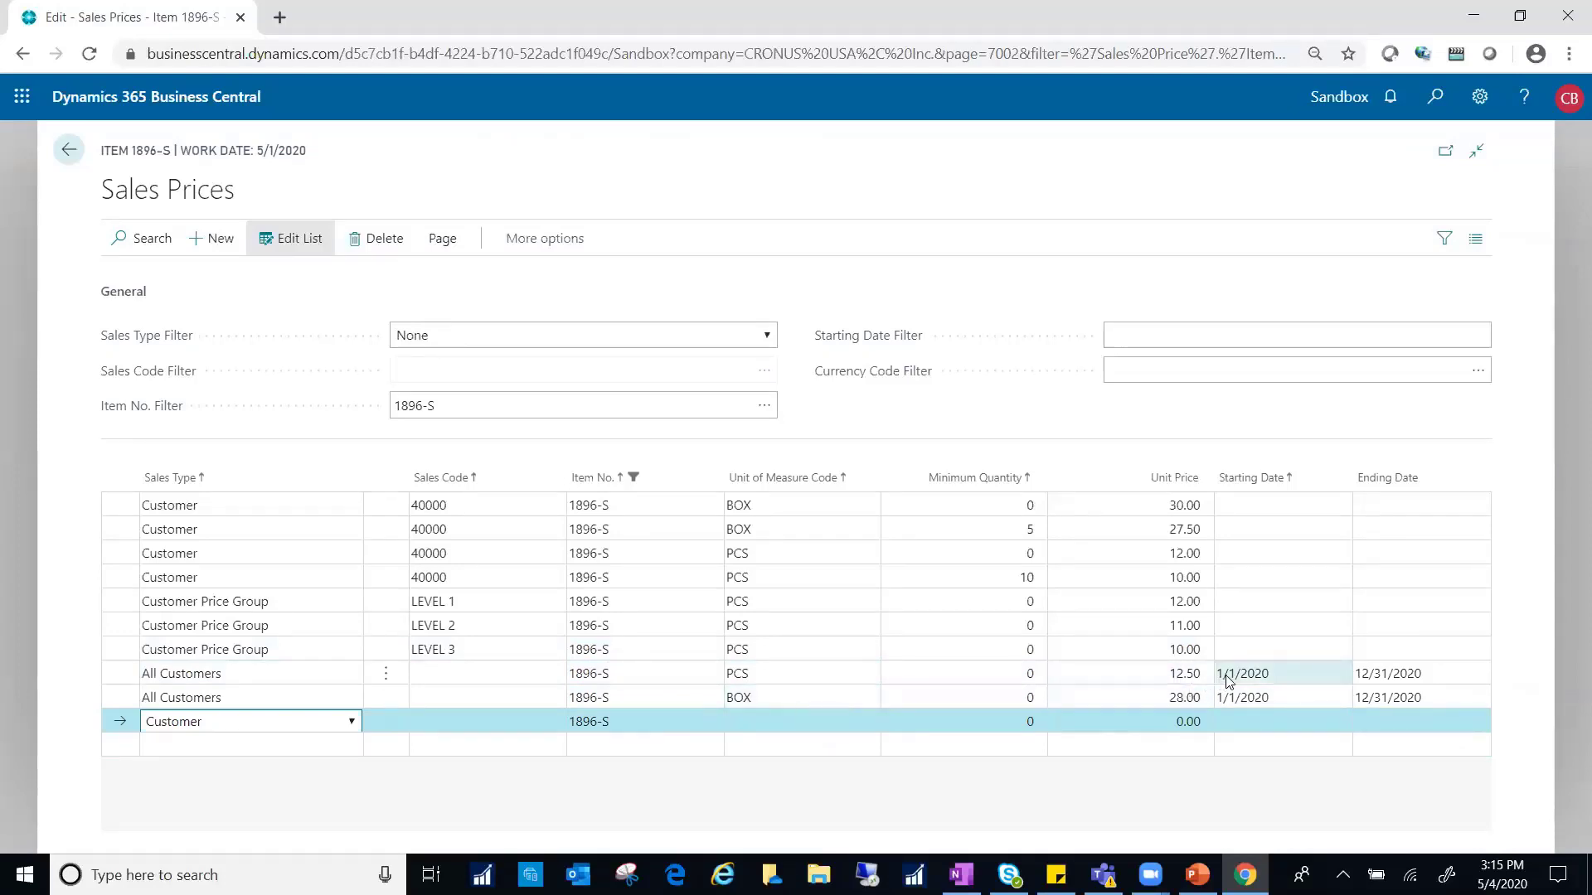
Check the All Customers PCS line's 12.50 price and dates, then go back to the Items list
click(1326, 677)
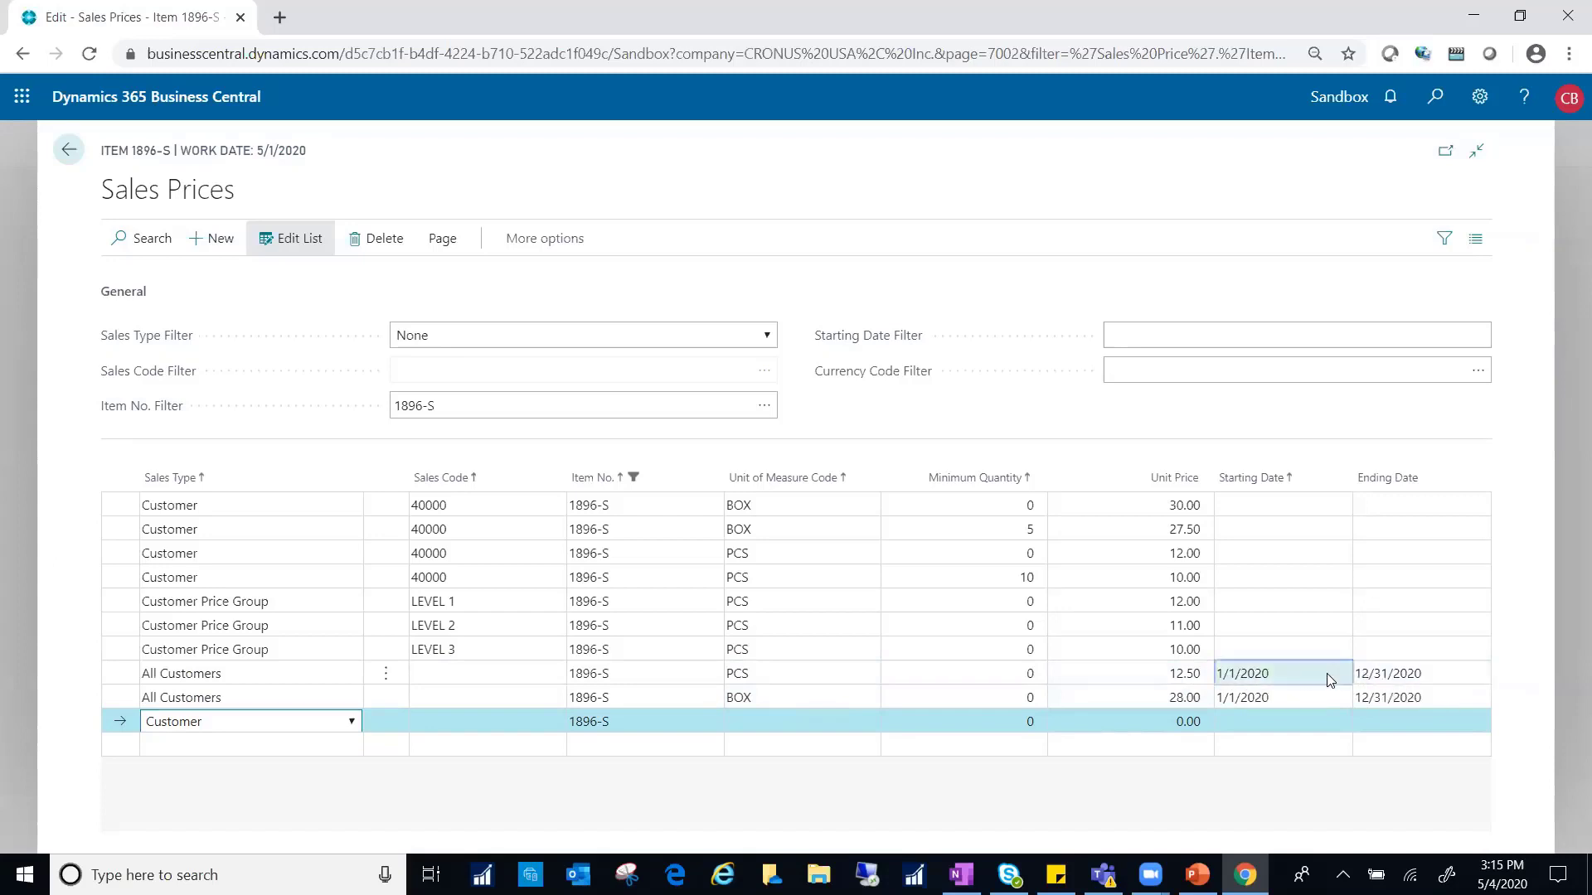
click(1384, 677)
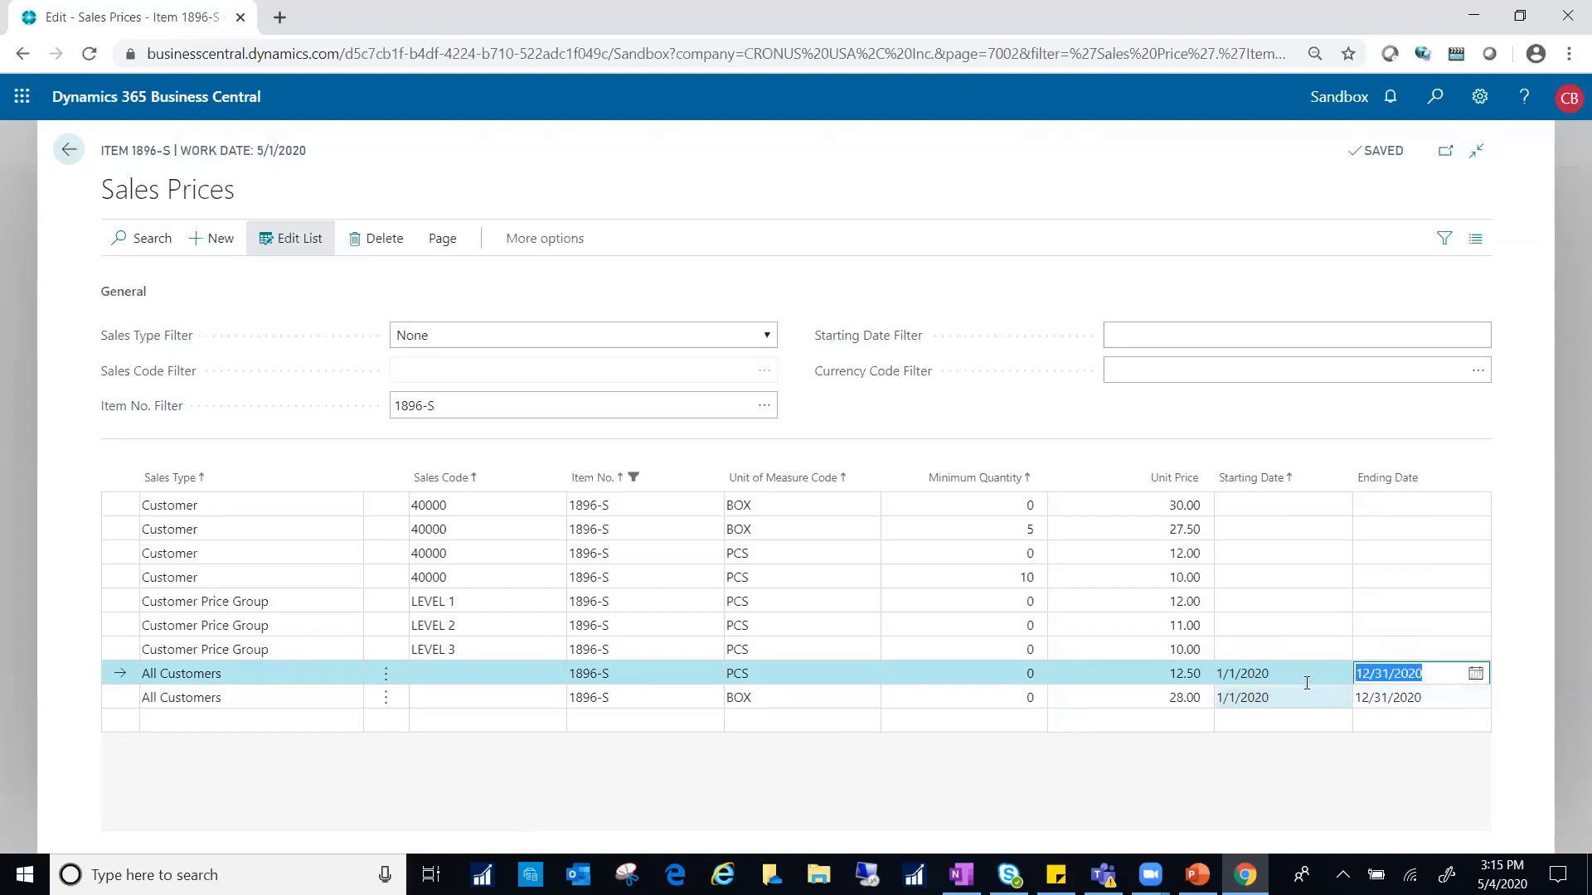
click(1222, 678)
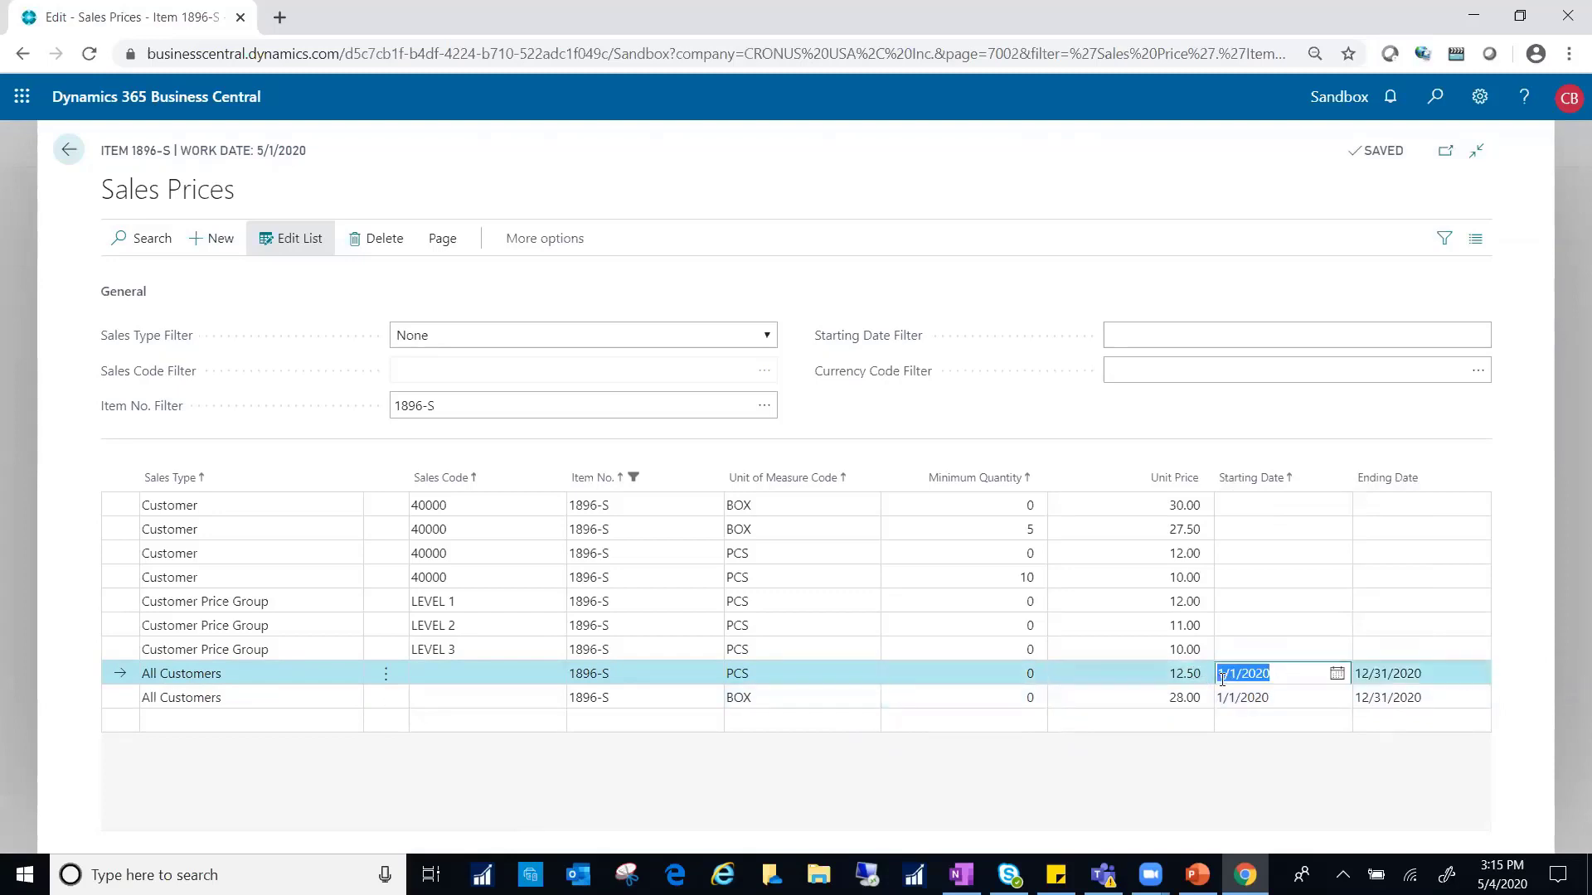
click(1159, 675)
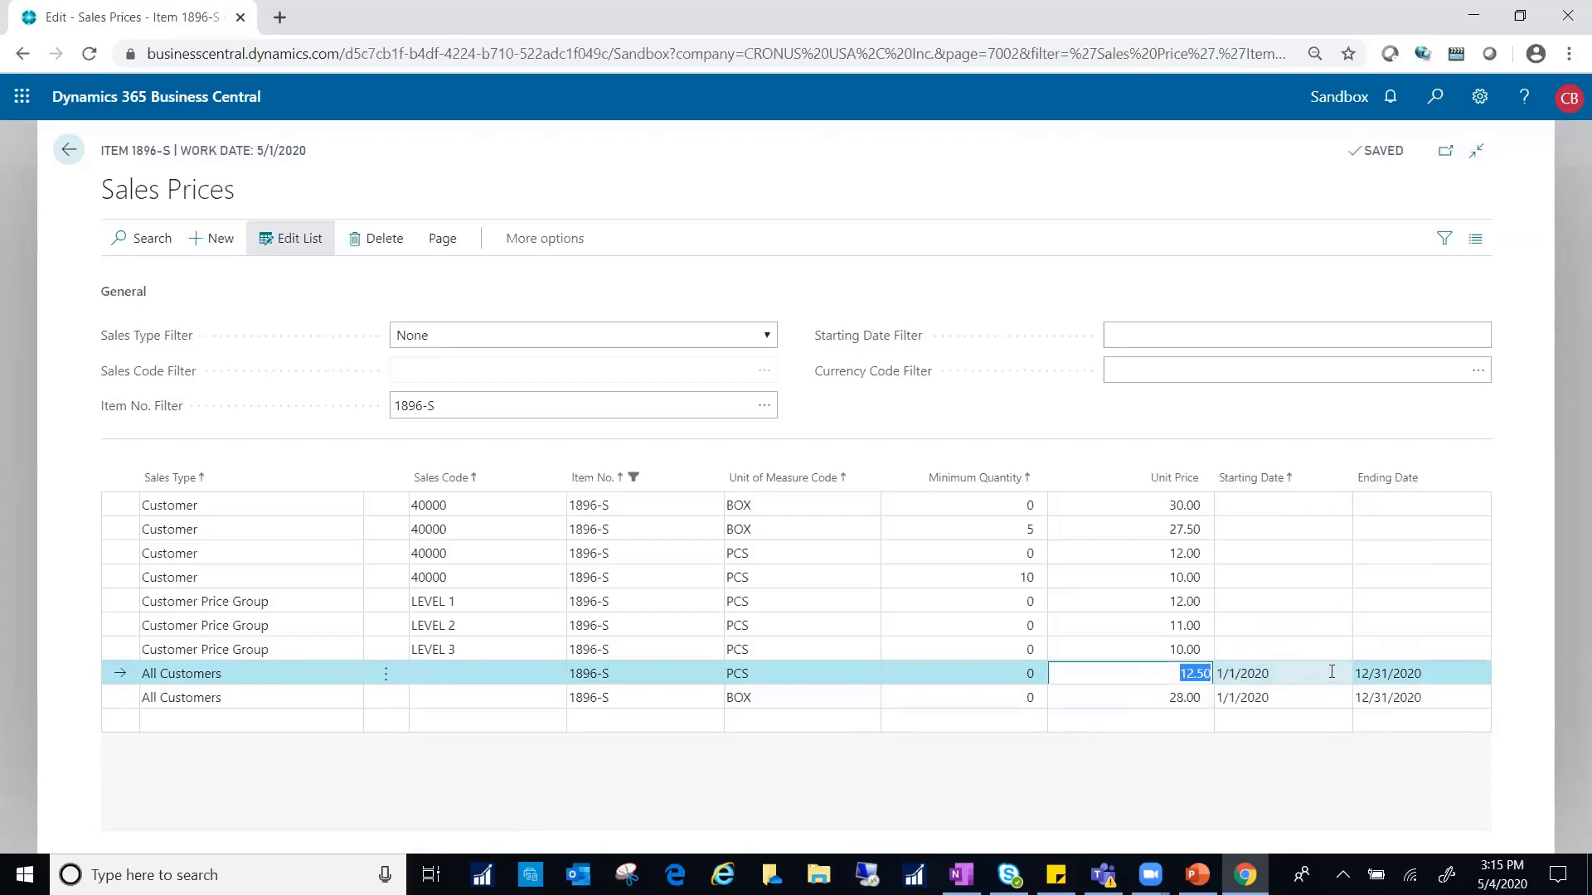
click(1363, 674)
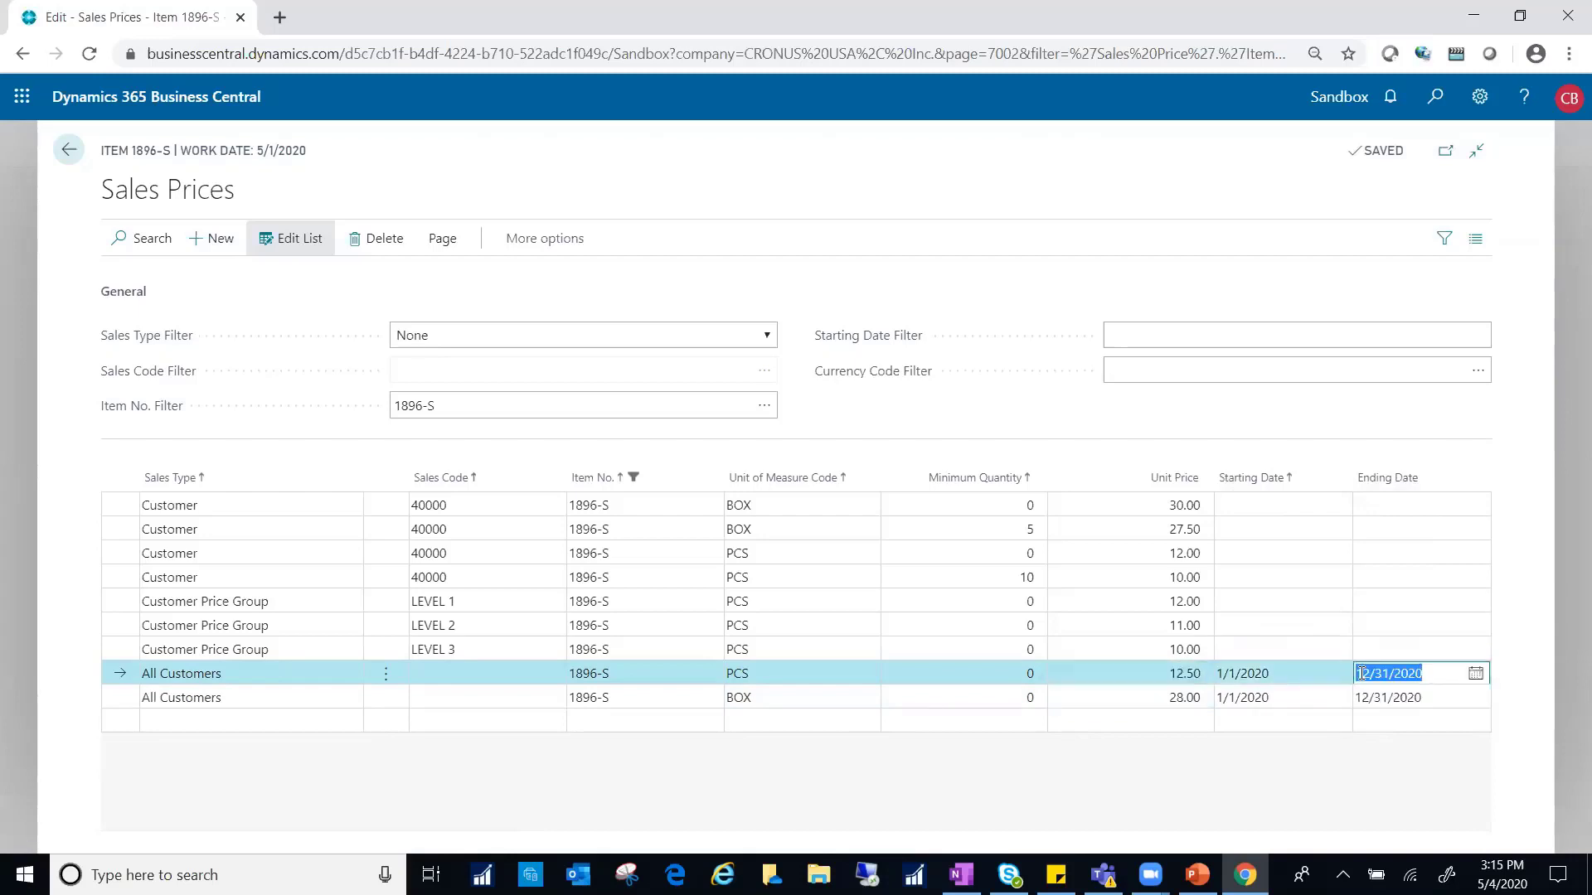
click(1169, 671)
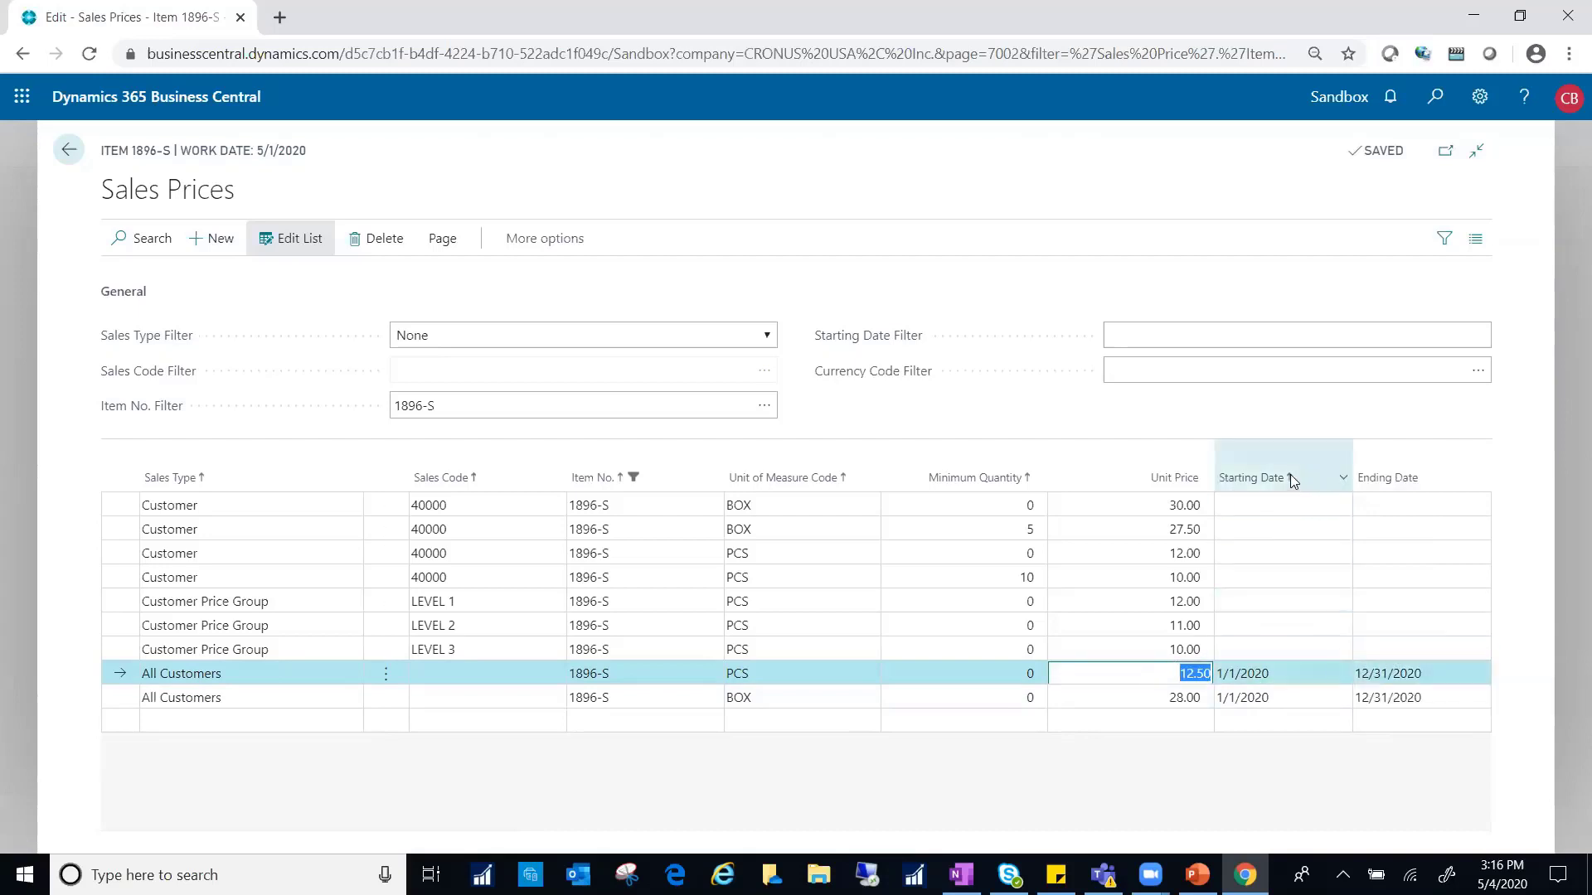
mouse_move(1372, 496)
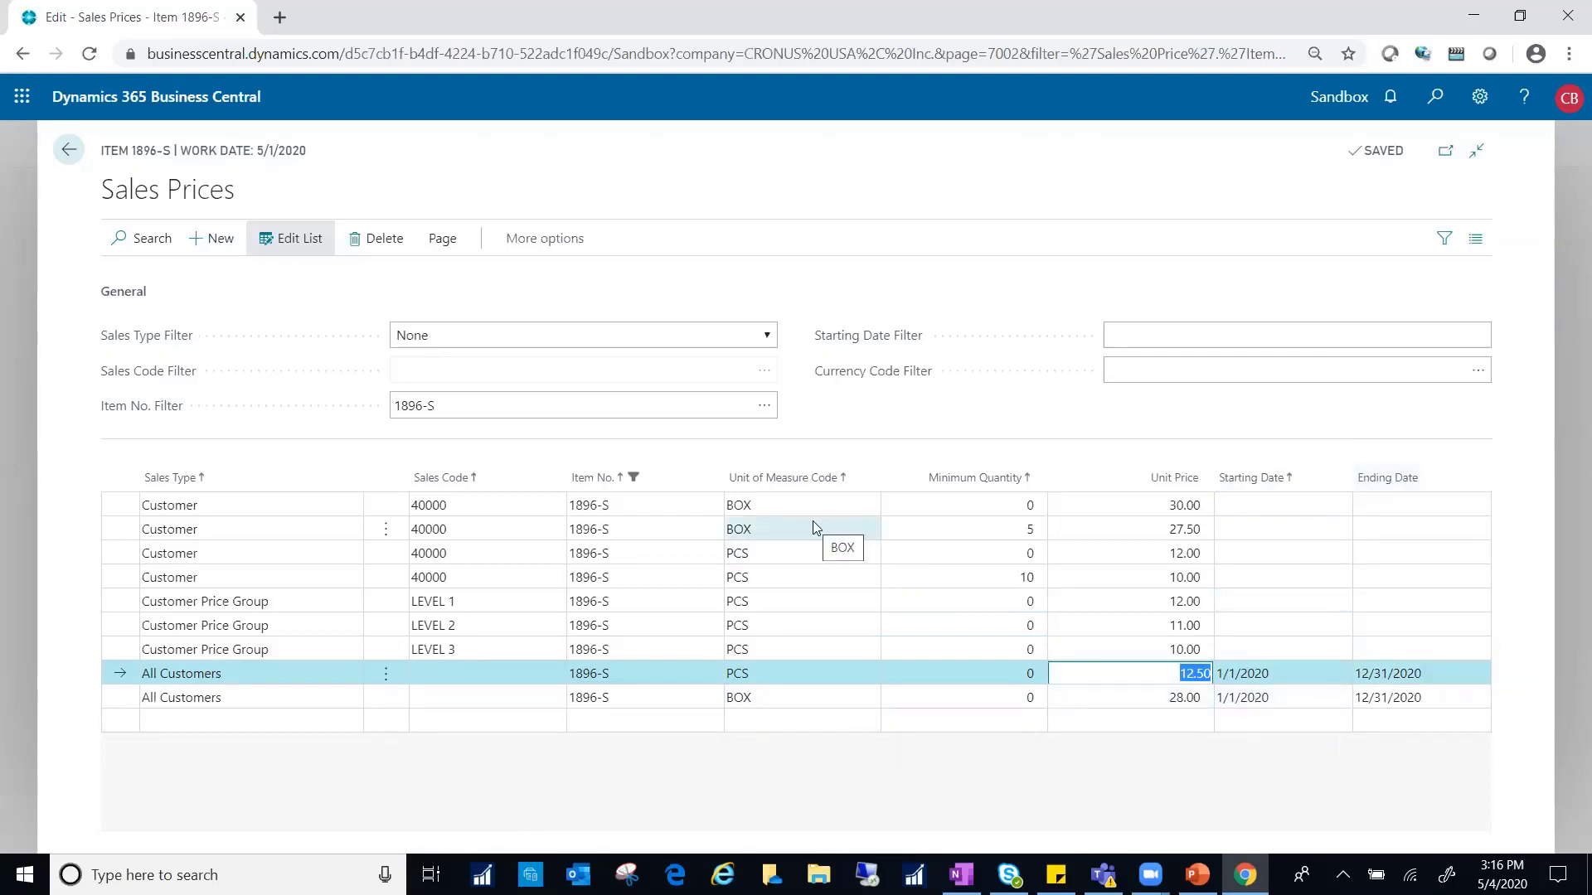
click(71, 150)
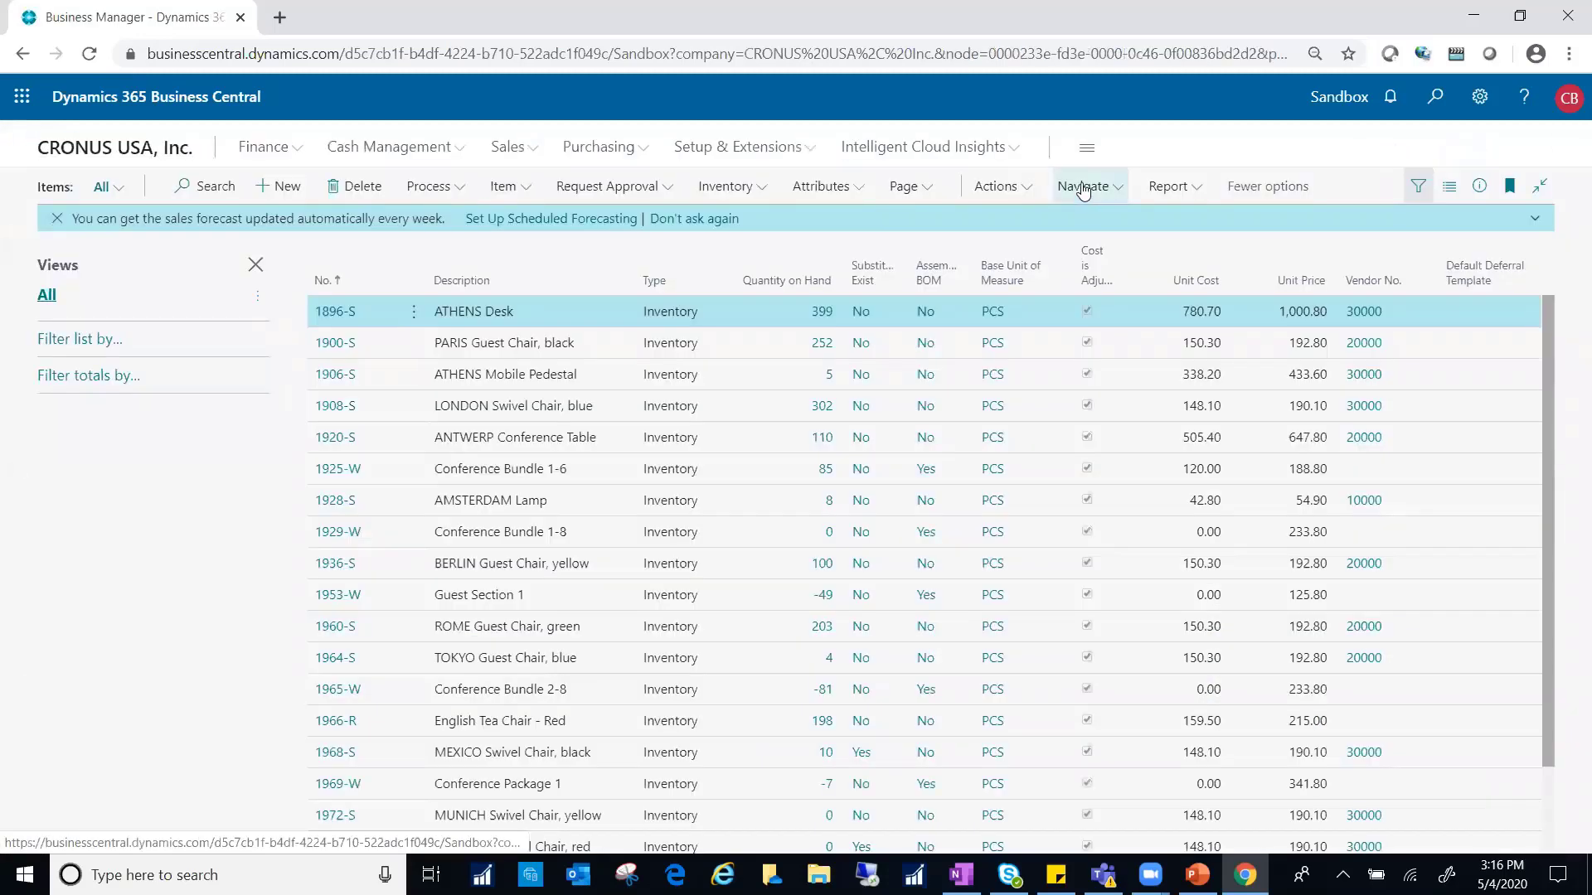
Open Sales Line Discounts for 1896-S and start a Customer Disc. Group line for LARGE ACC
click(1082, 188)
mouse_move(1086, 292)
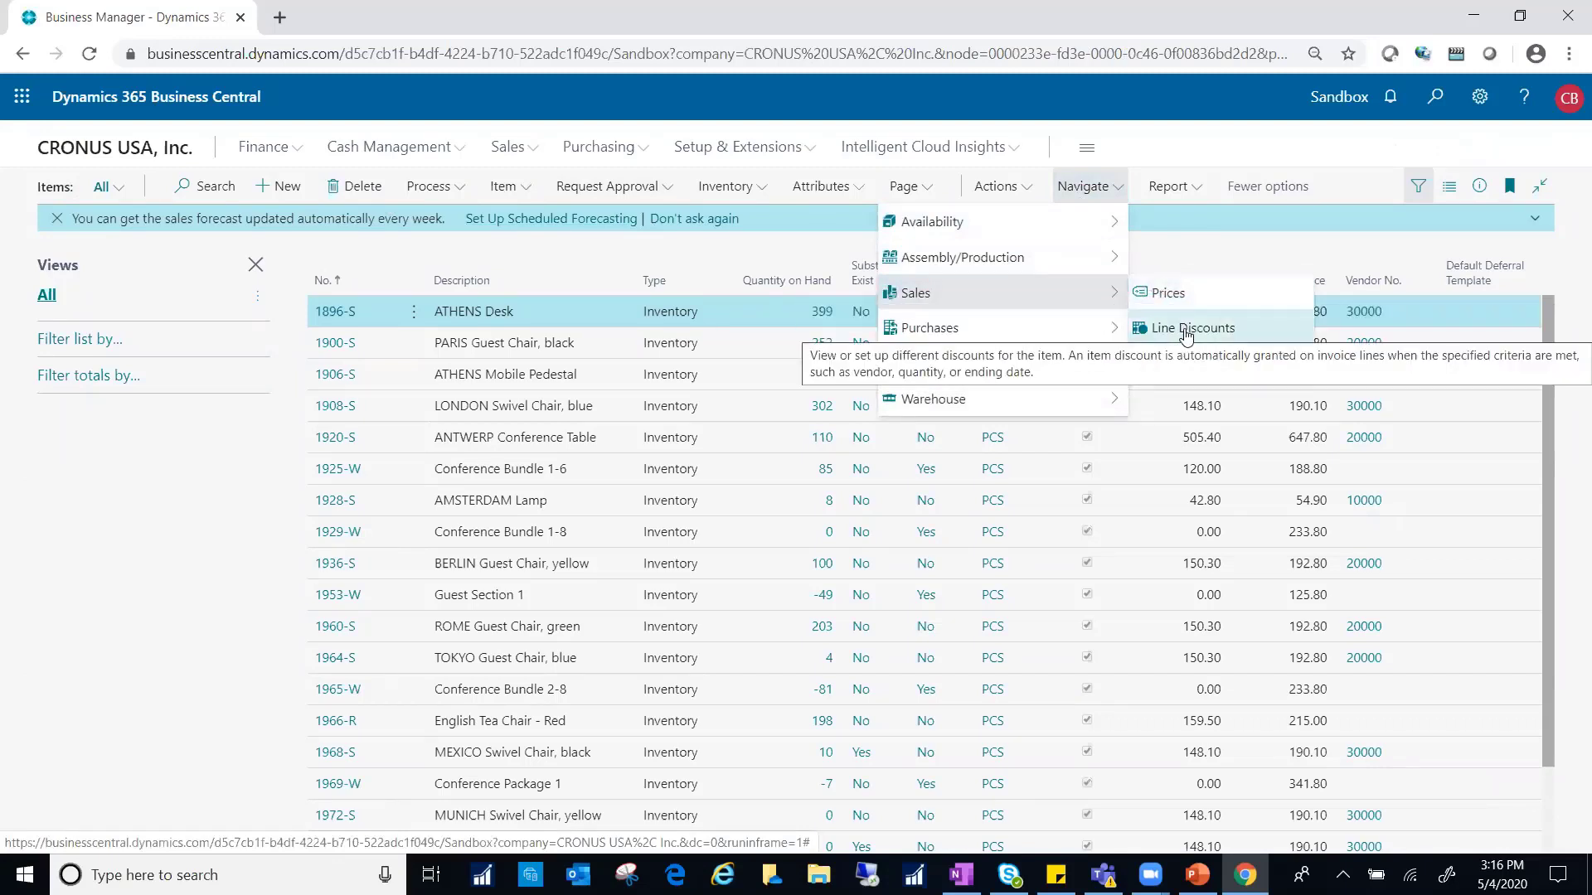
click(1187, 332)
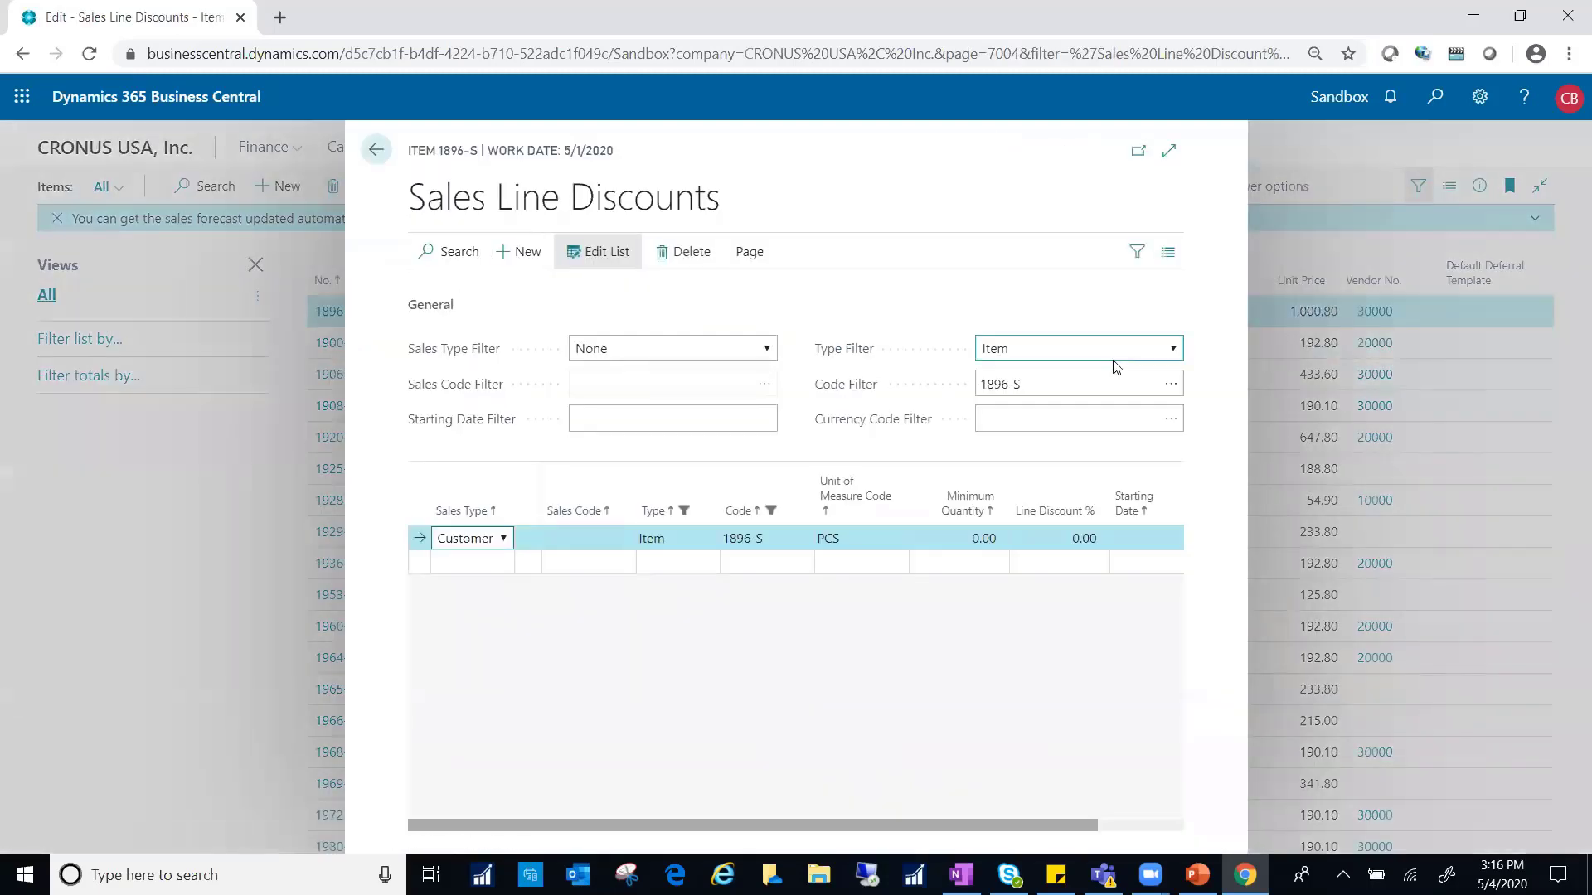
click(504, 540)
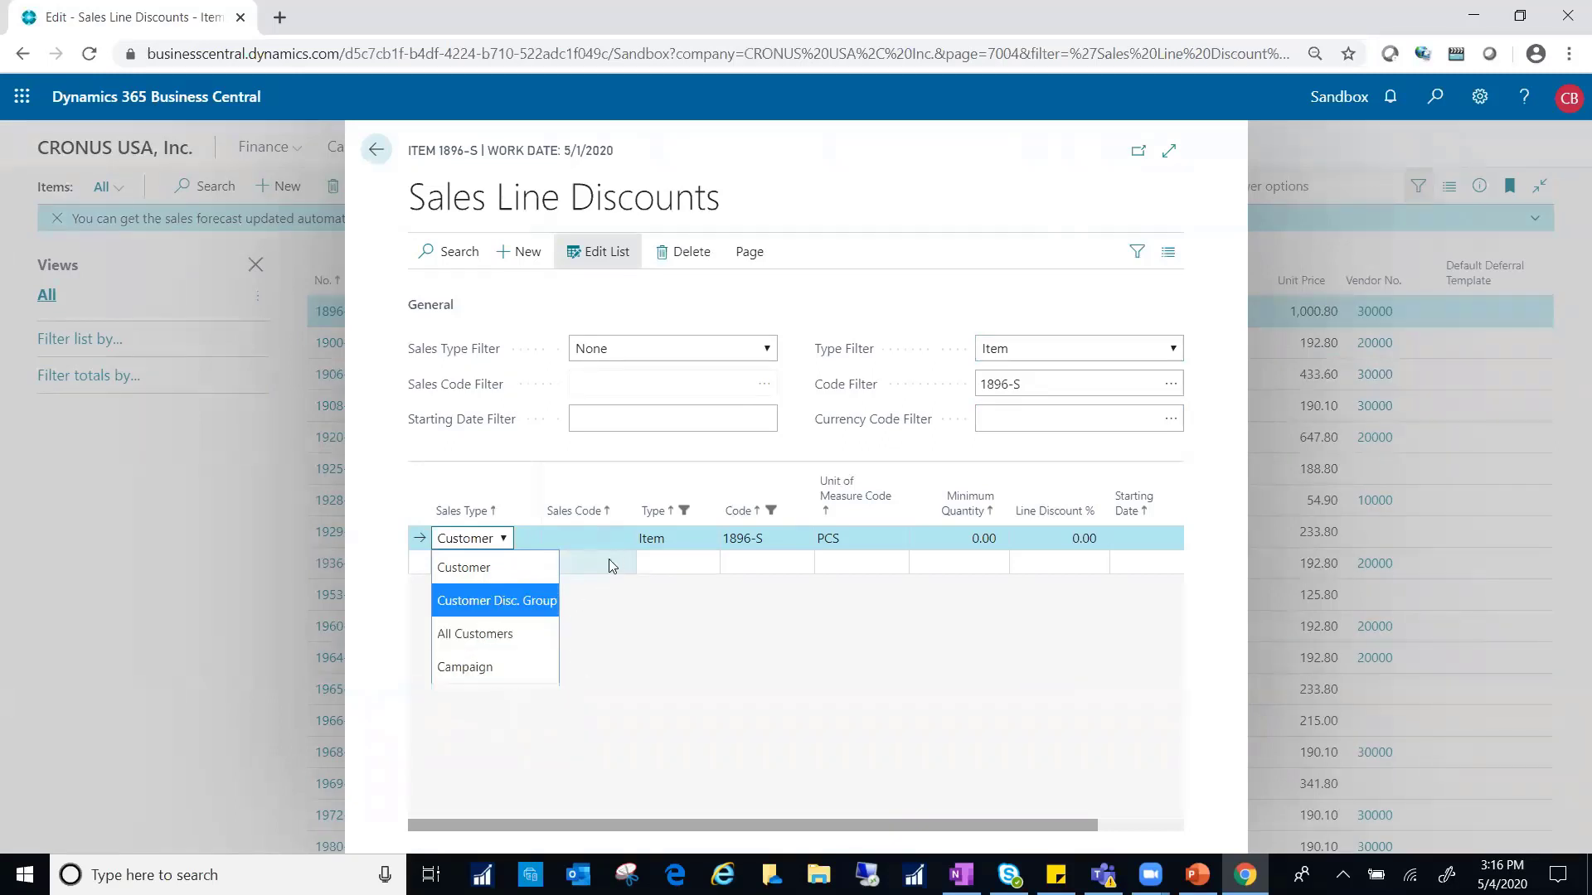
click(540, 600)
click(601, 537)
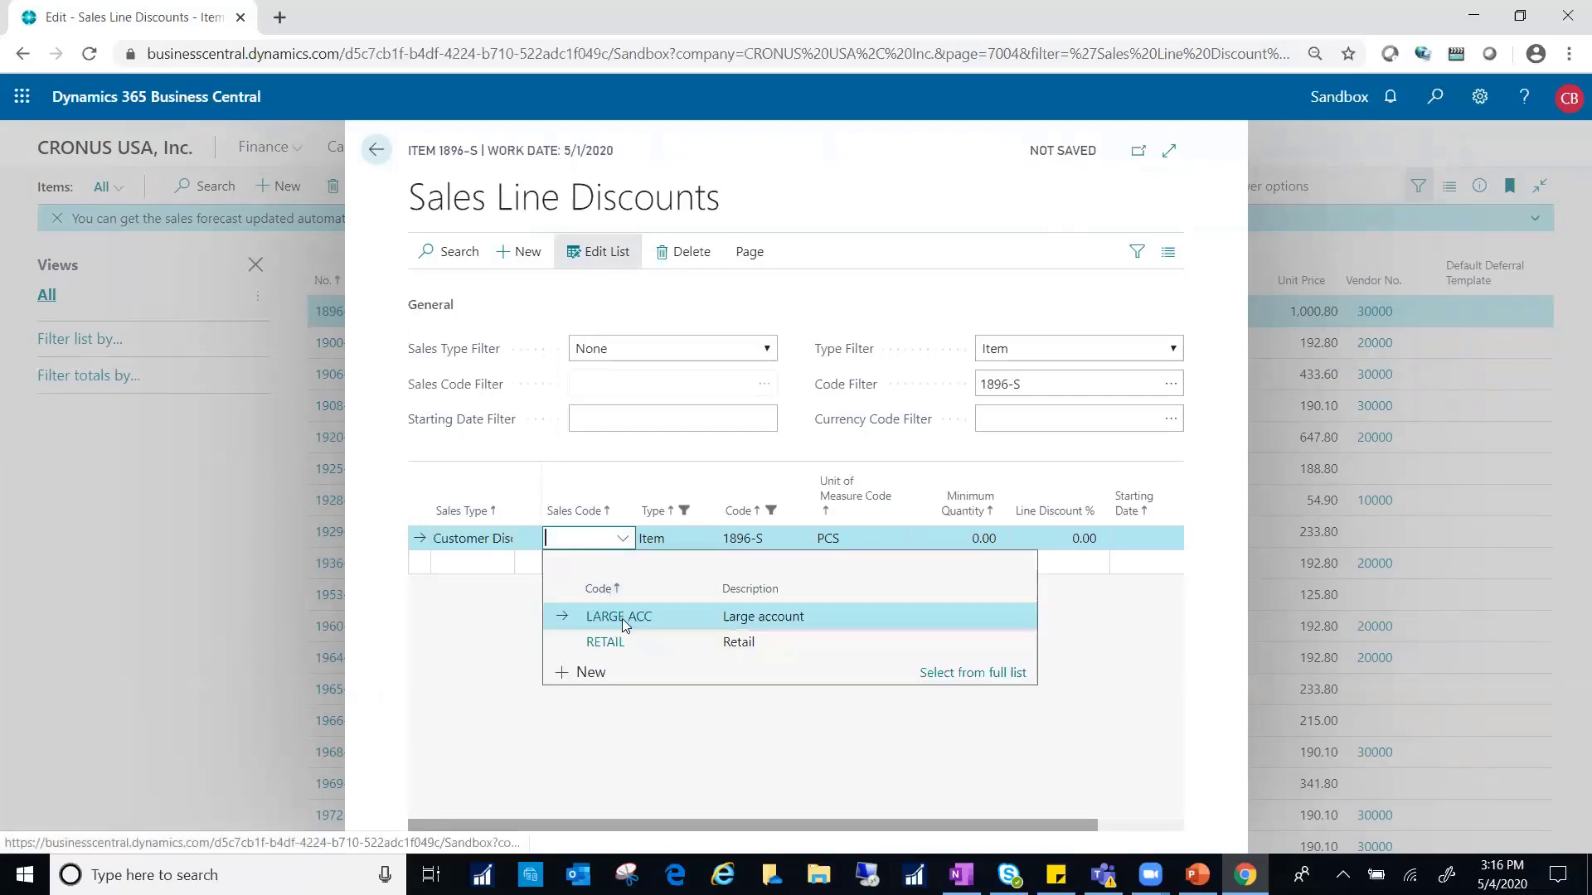
click(622, 615)
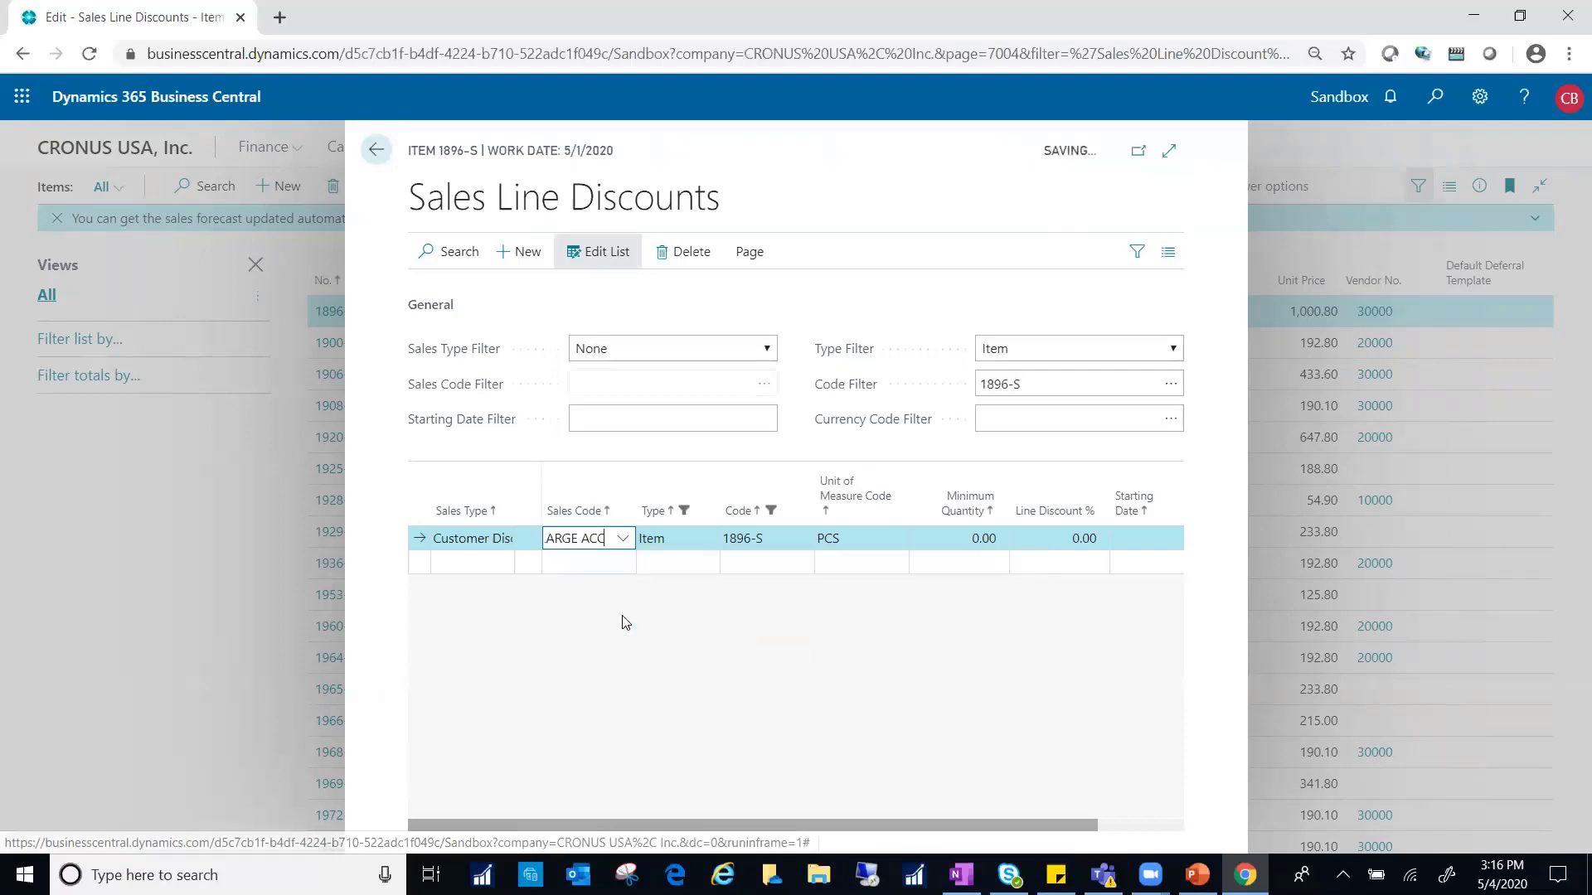
Give the LARGE ACC line minimum quantity 10, an 8% discount, and dates 1/1/2020–3/31/2020
click(786, 535)
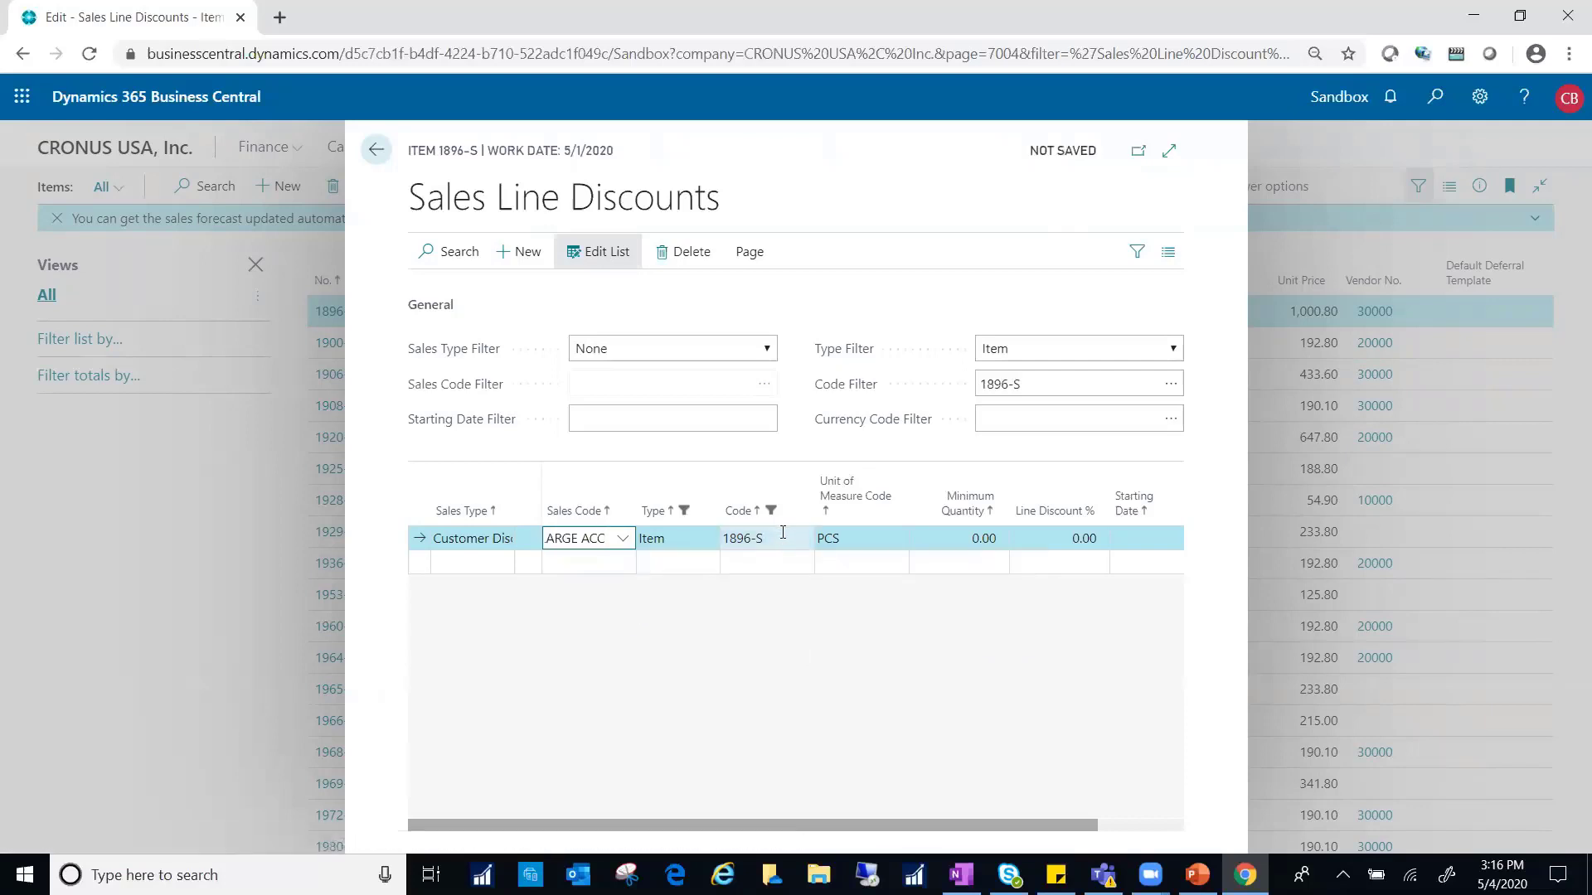
click(883, 541)
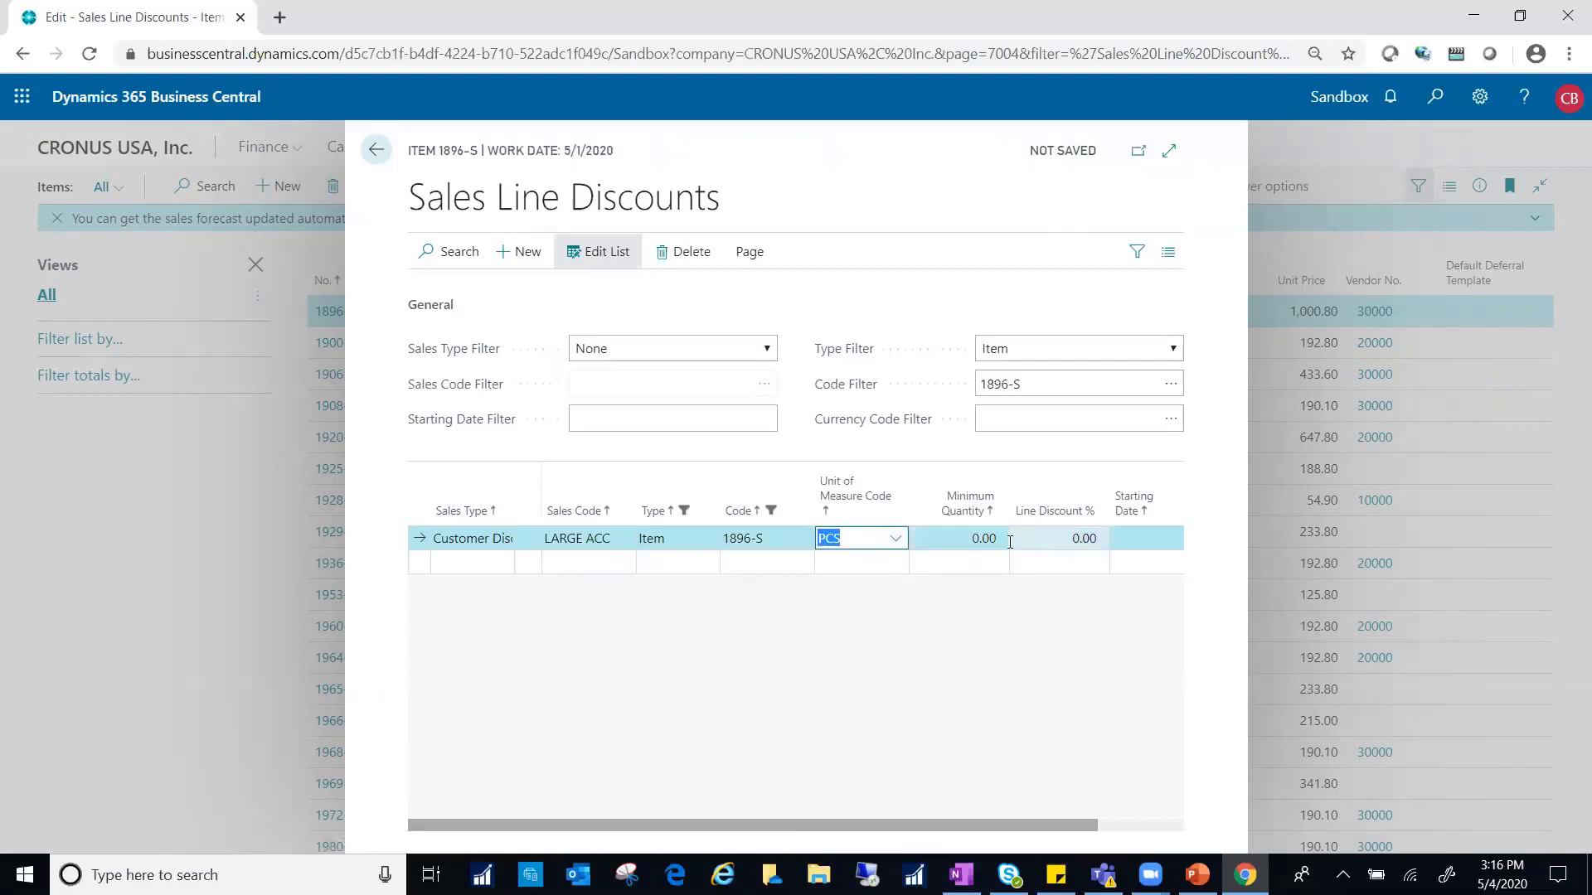
click(950, 541)
text(10)
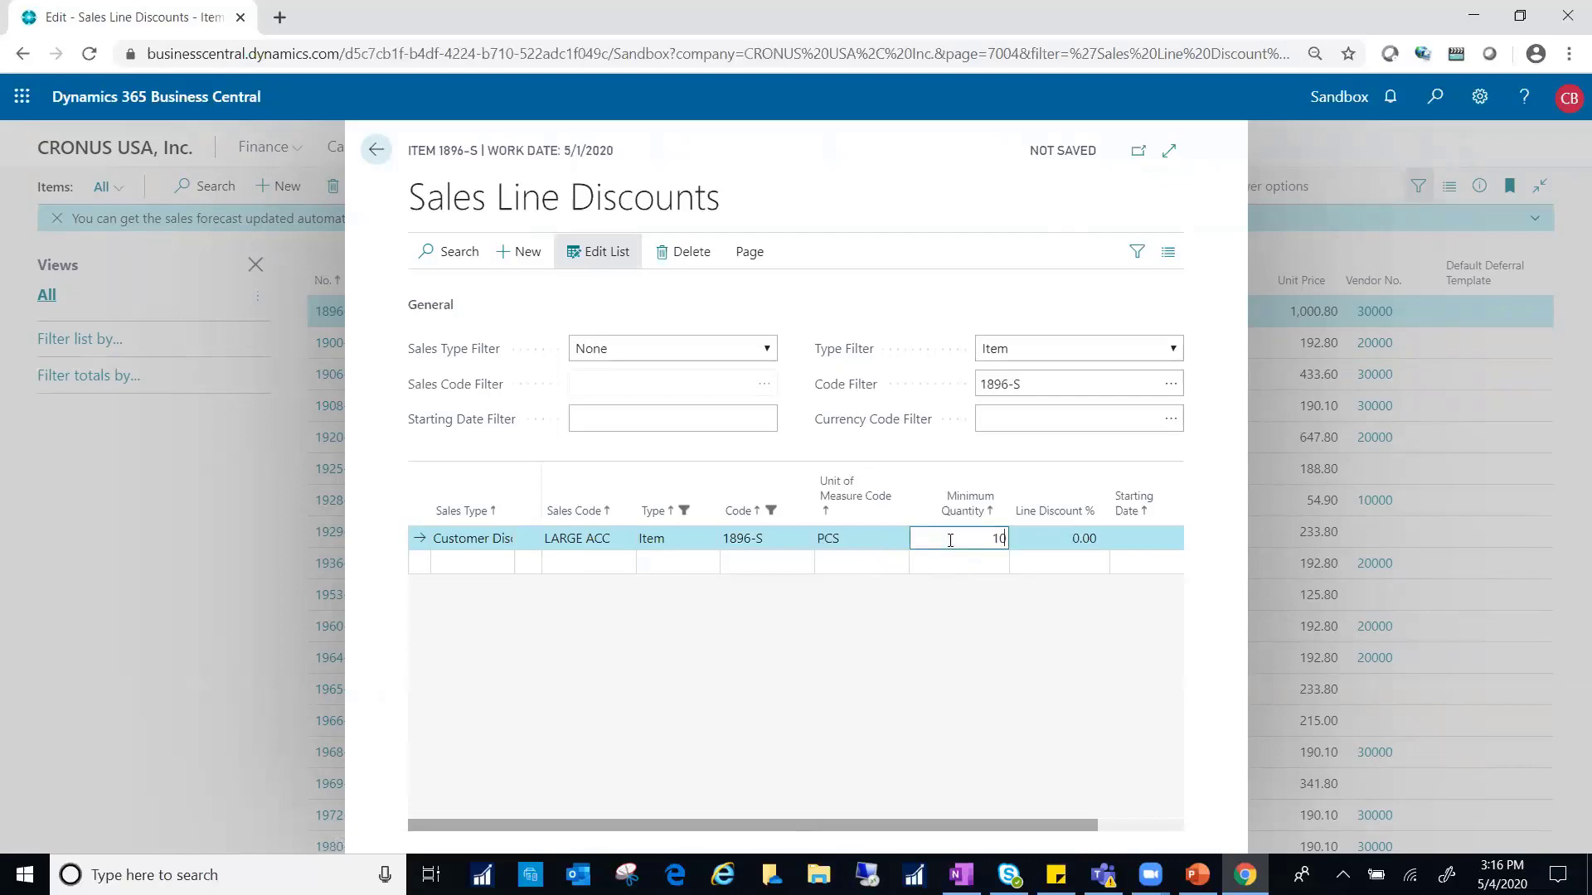
key(Tab)
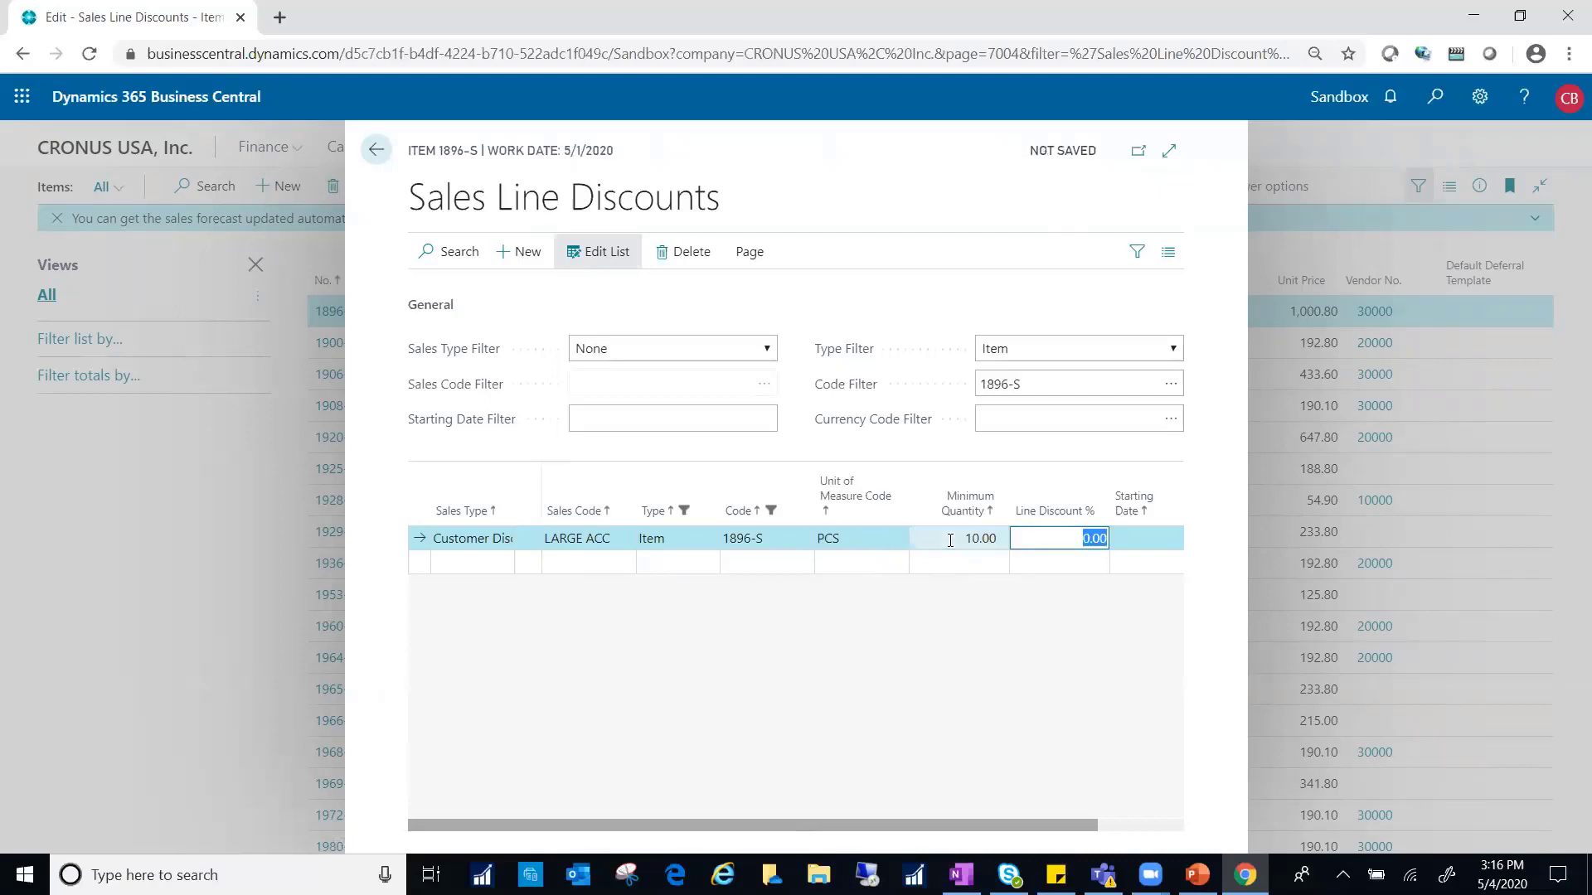
text(8)
key(Tab)
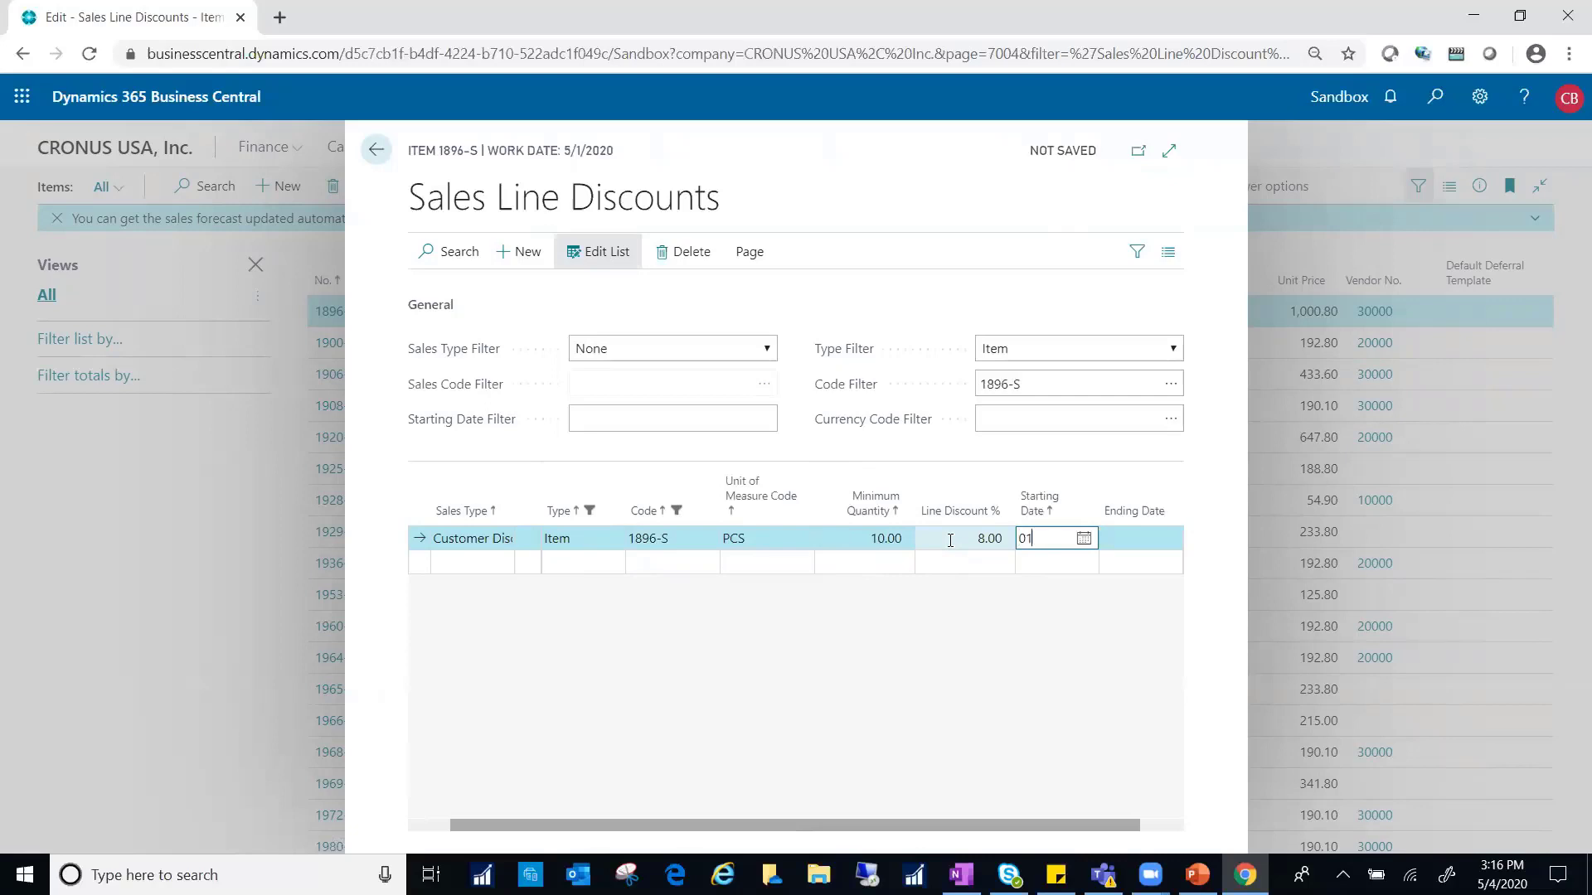
text(0101)
key(Tab)
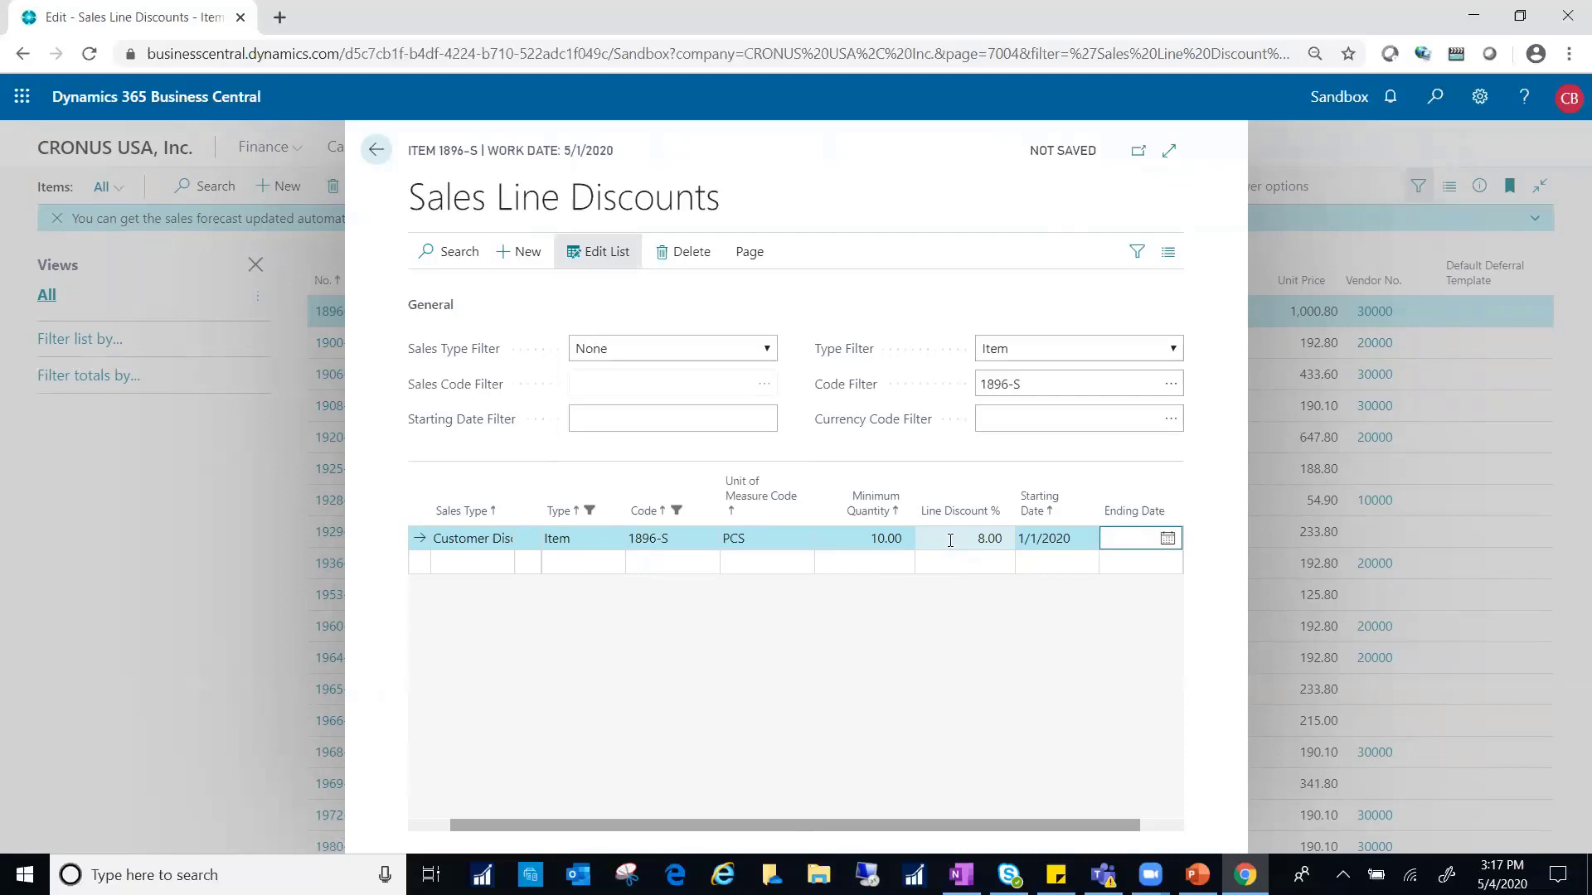
text(0331)
key(Tab)
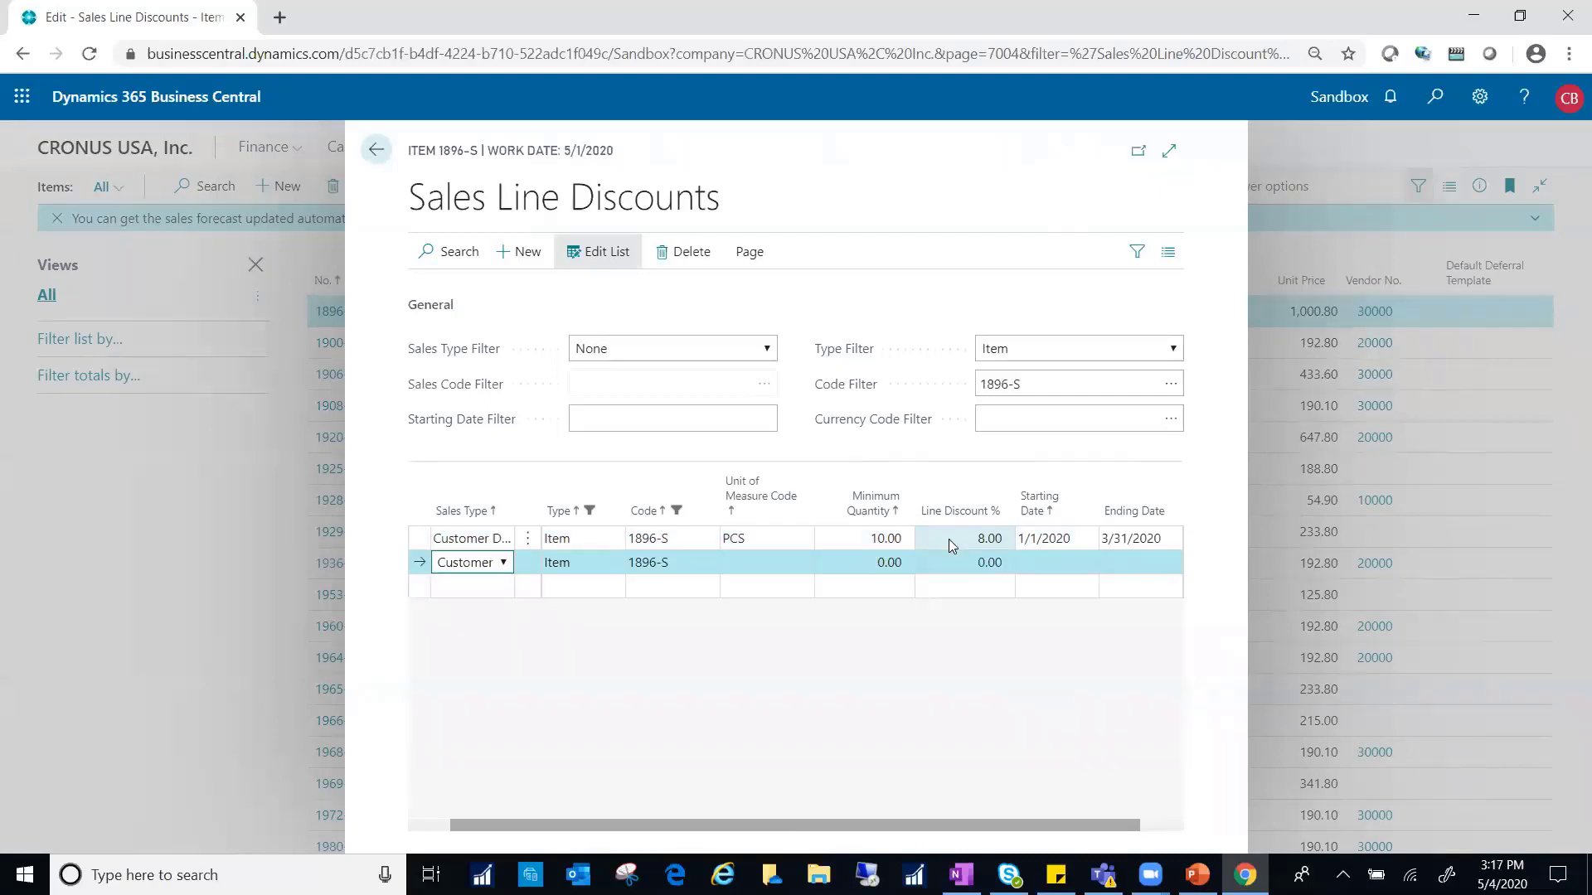
Start a new discount line of type Customer Disc. Group with sales code RETAIL
key(Tab)
key(Tab)
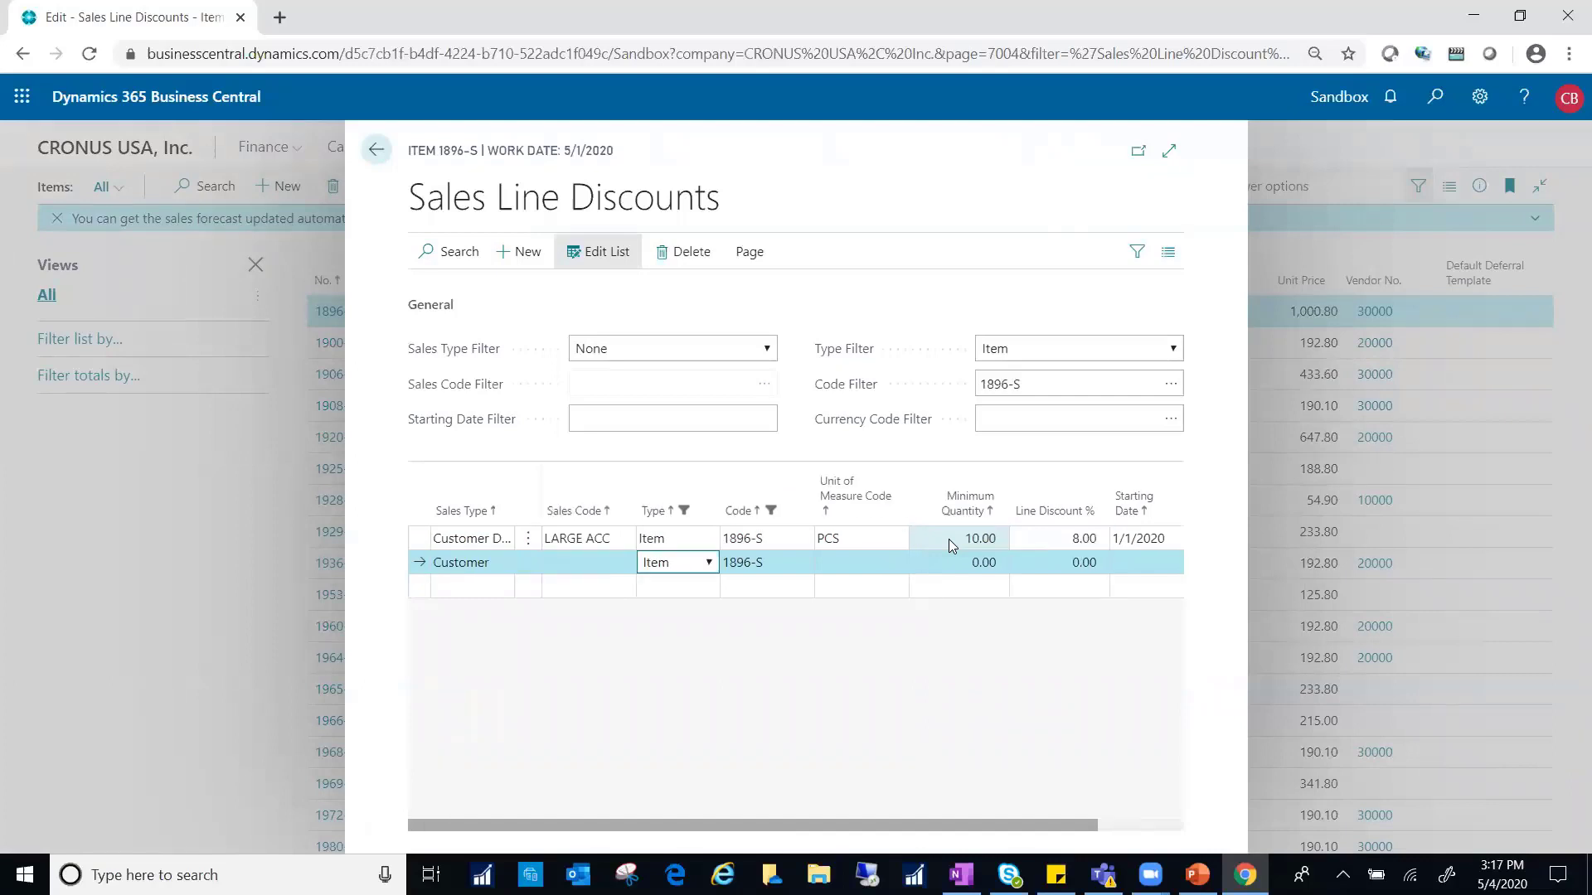
key(shift+Tab)
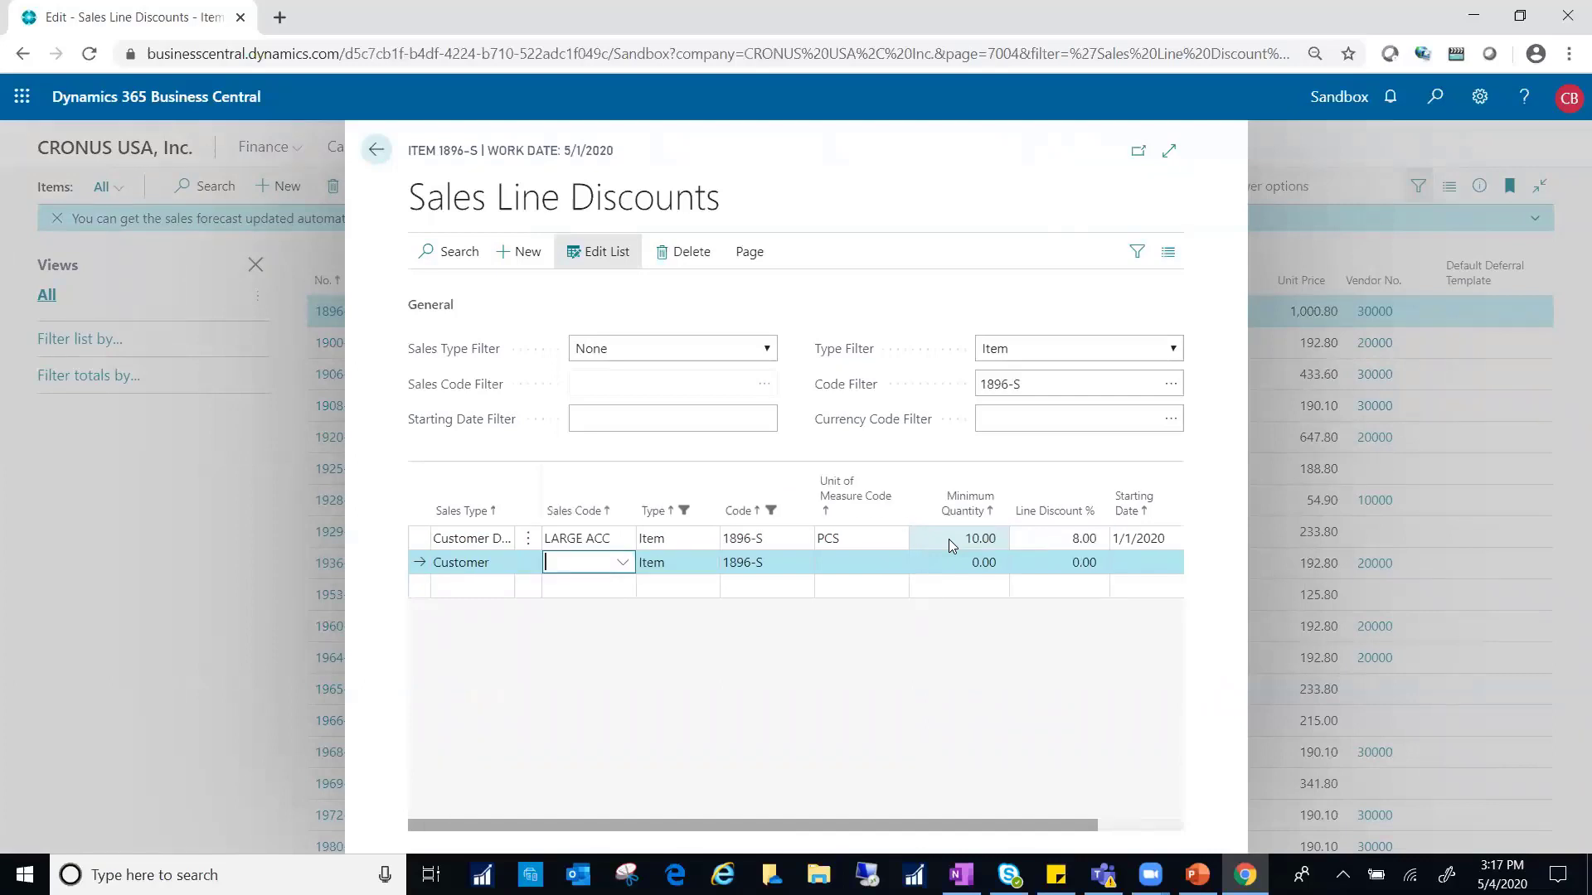
click(624, 563)
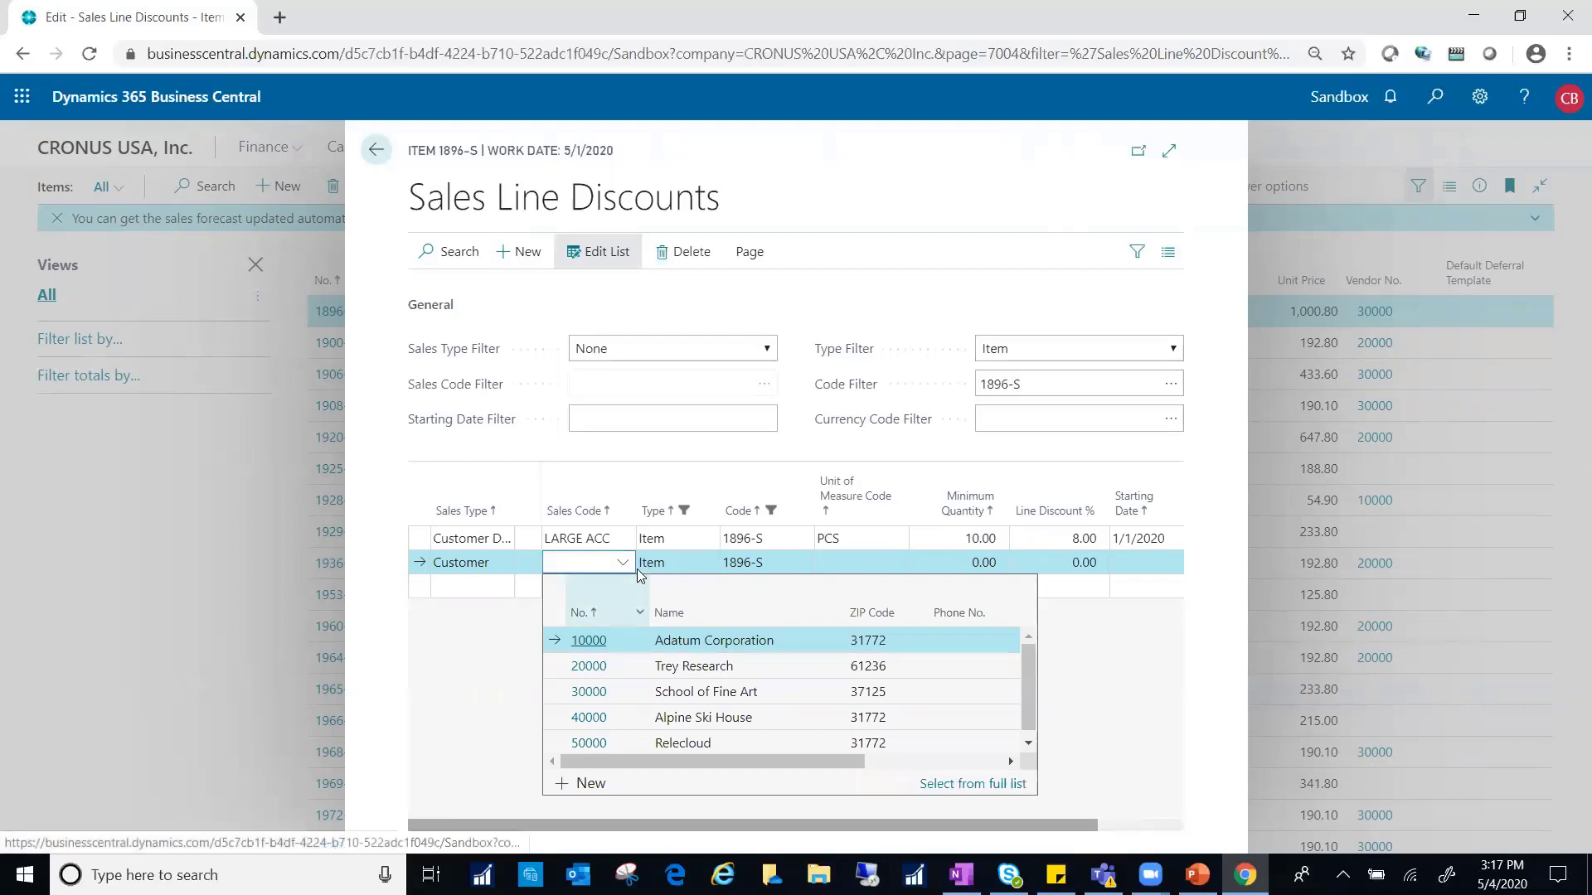
key(Escape)
click(486, 564)
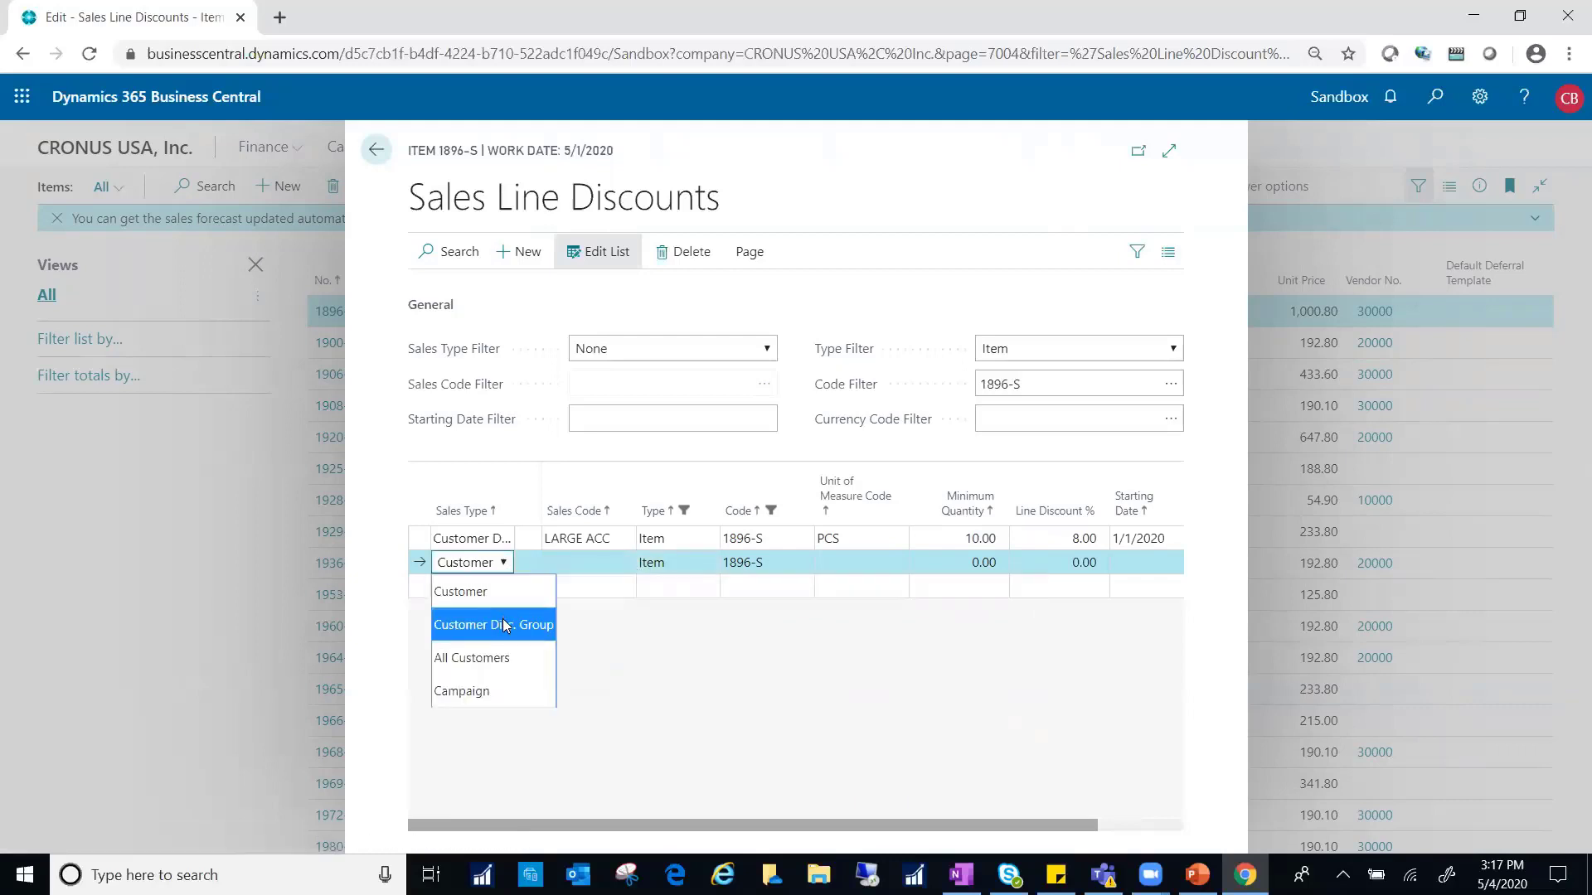
click(575, 567)
click(623, 563)
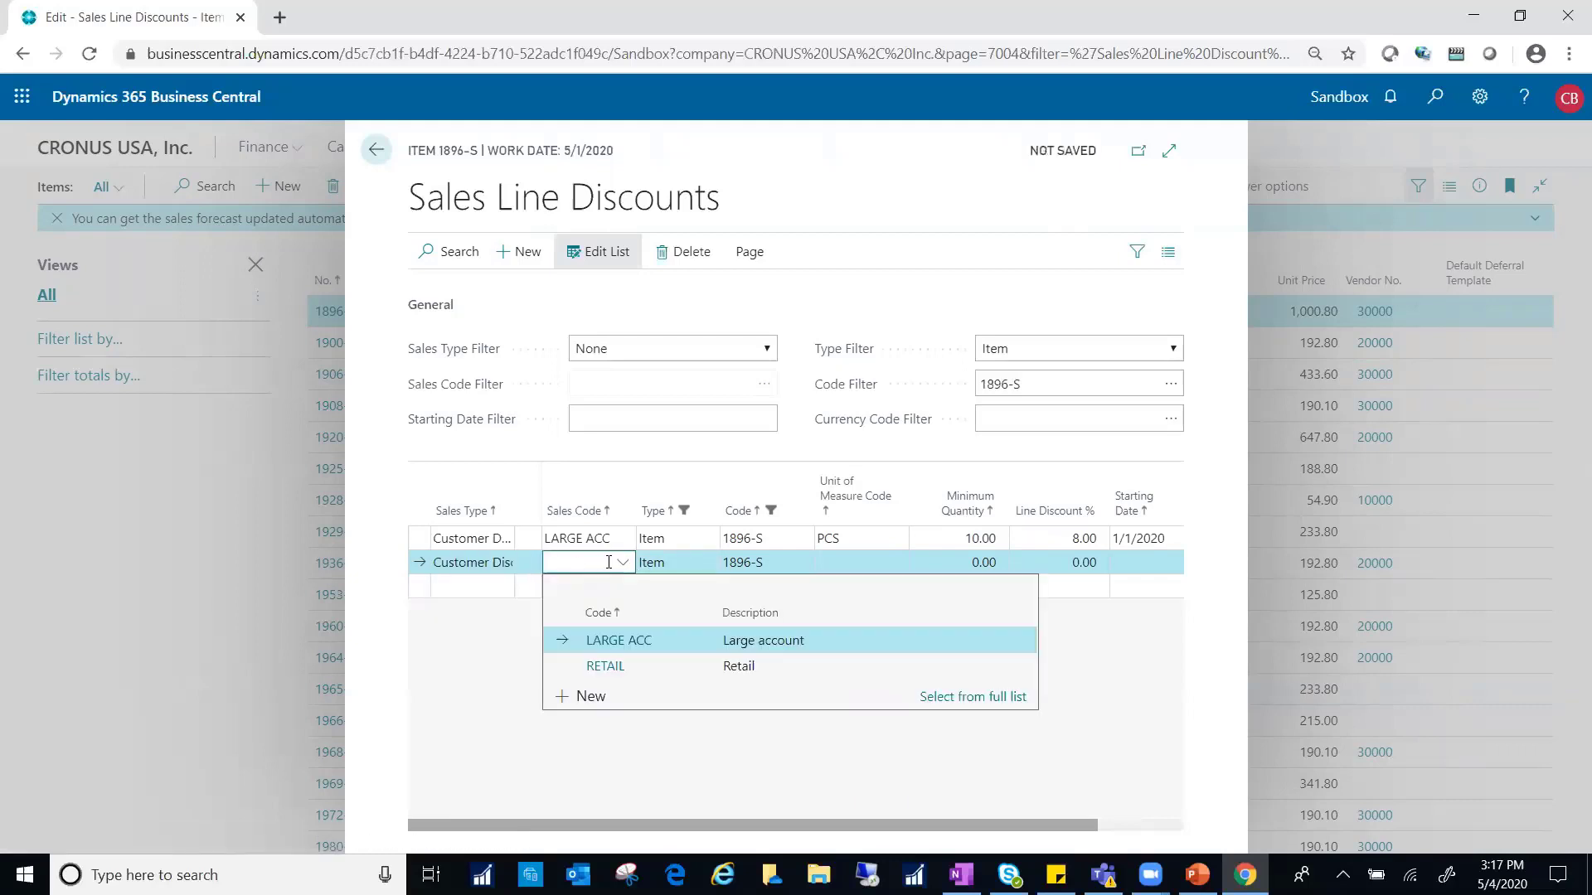
click(614, 668)
Give the RETAIL line unit PCS, minimum quantity 10, 5% discount, and dates 1/1/2020–3/31/2020
click(830, 560)
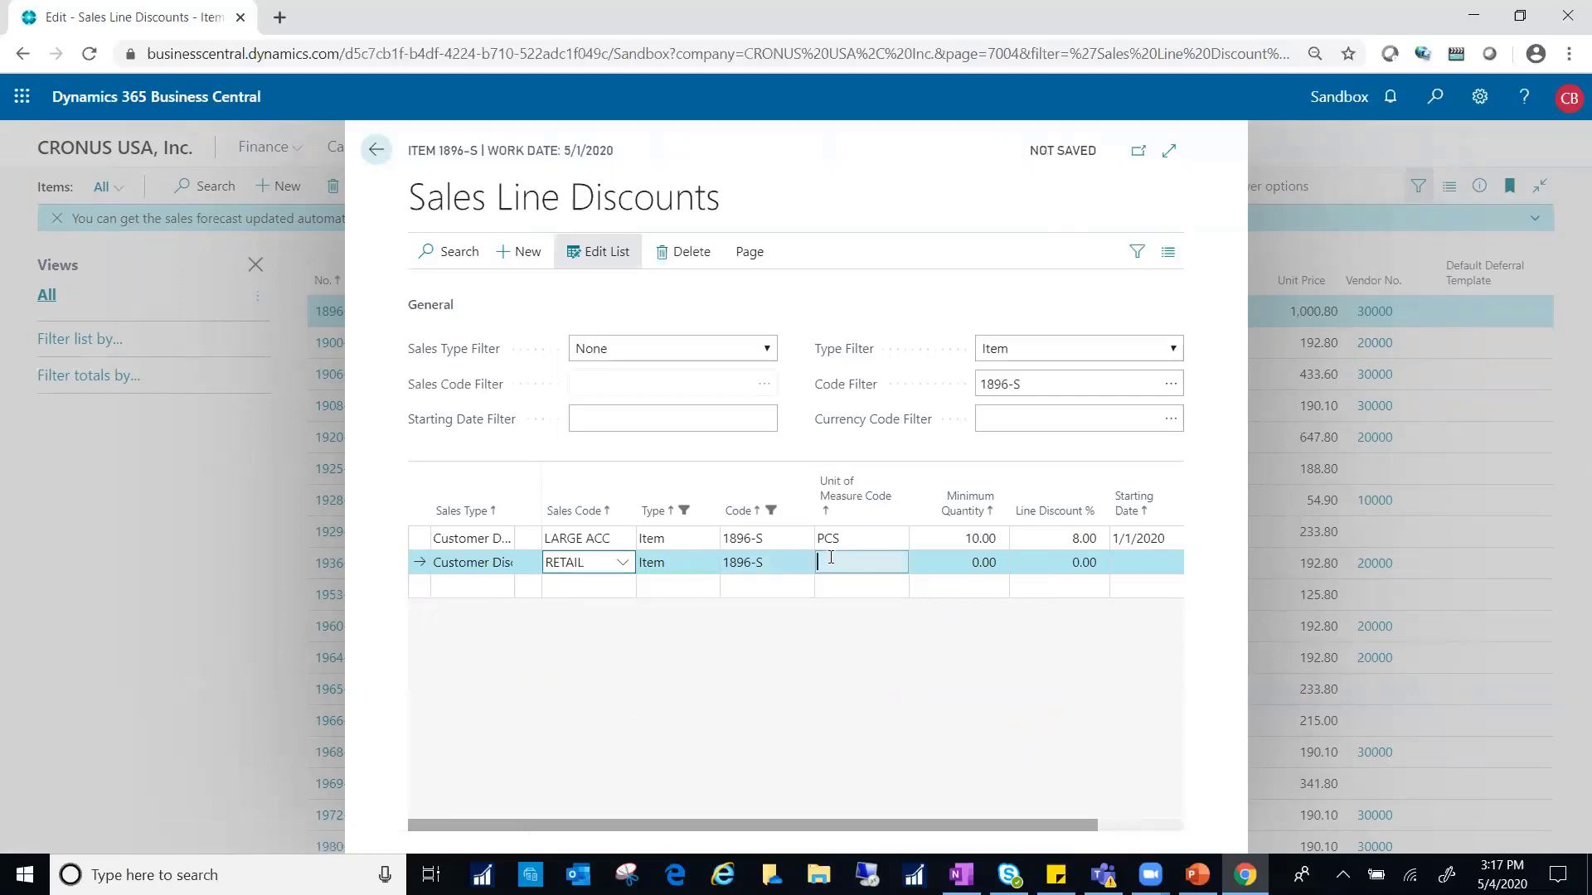
text(p)
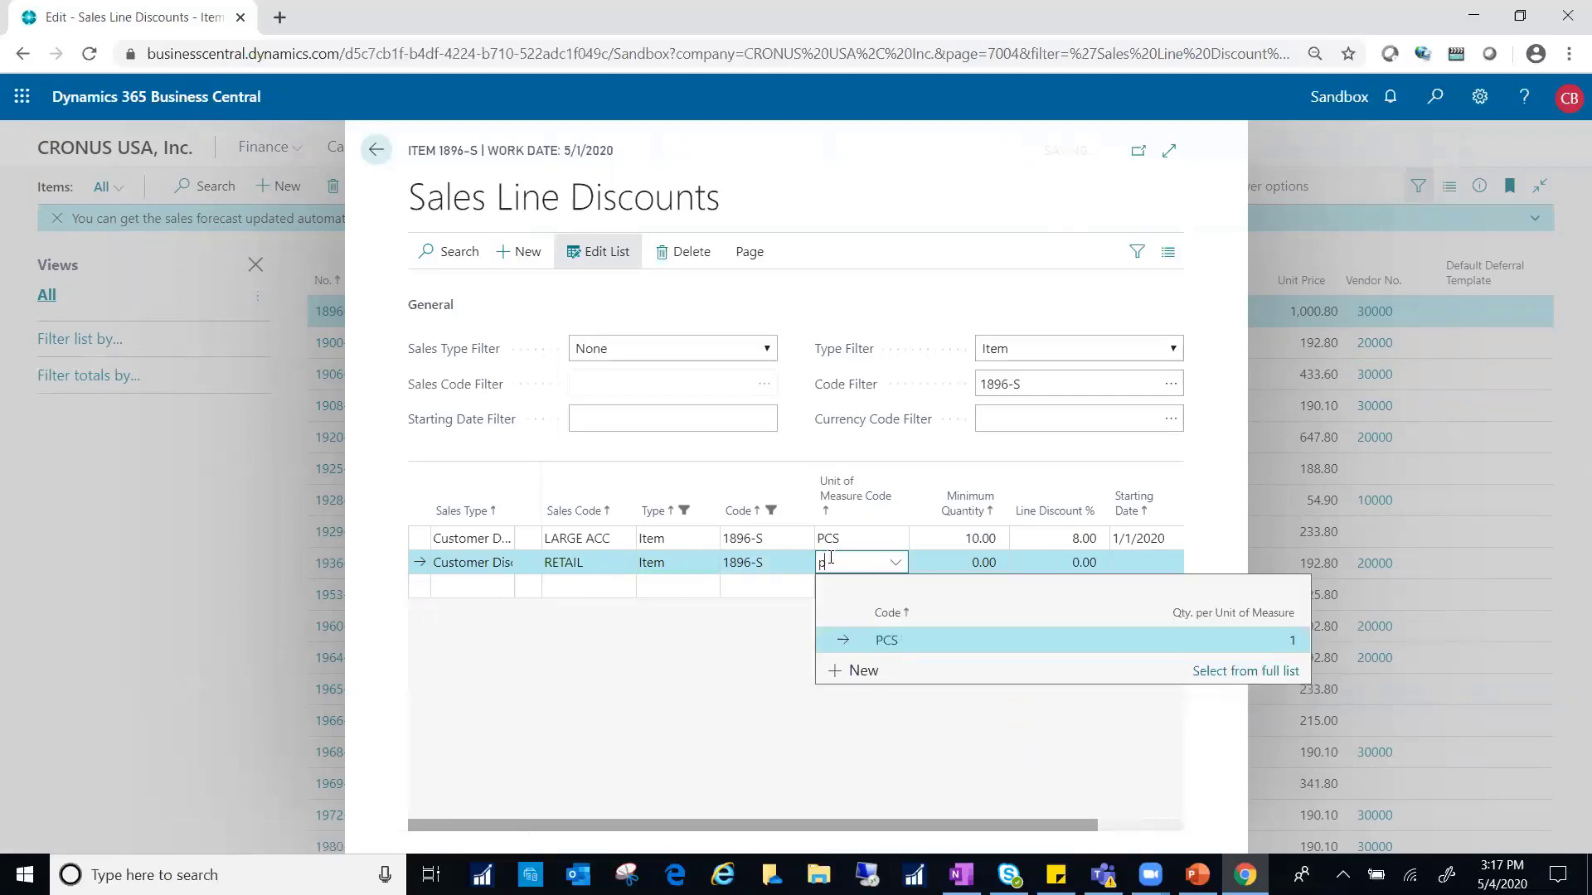
key(Return)
key(Tab)
text(1)
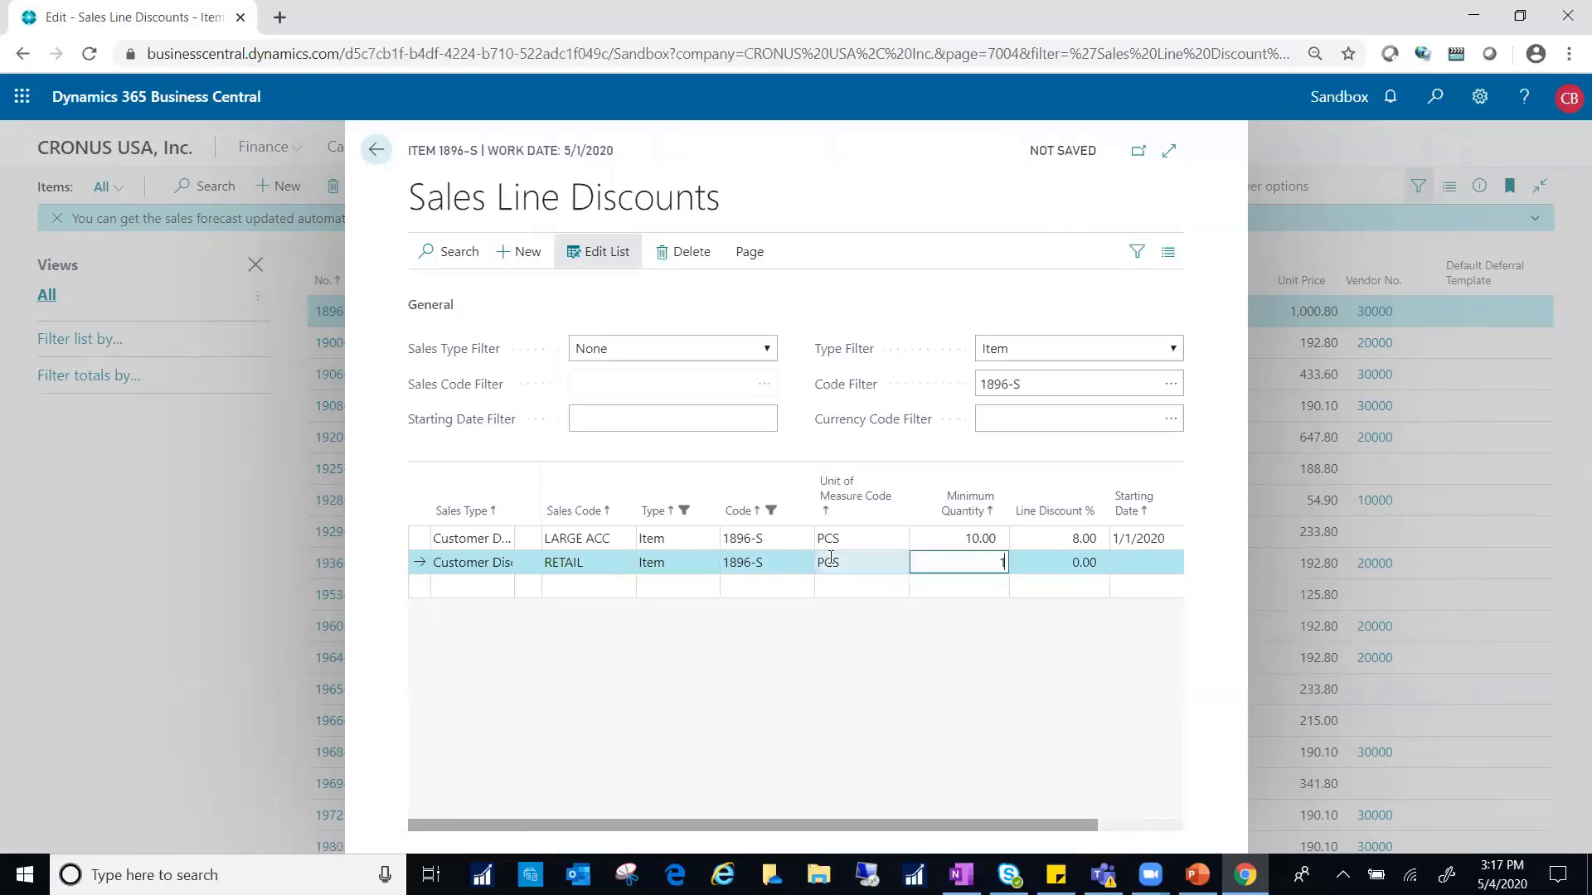
key(Tab)
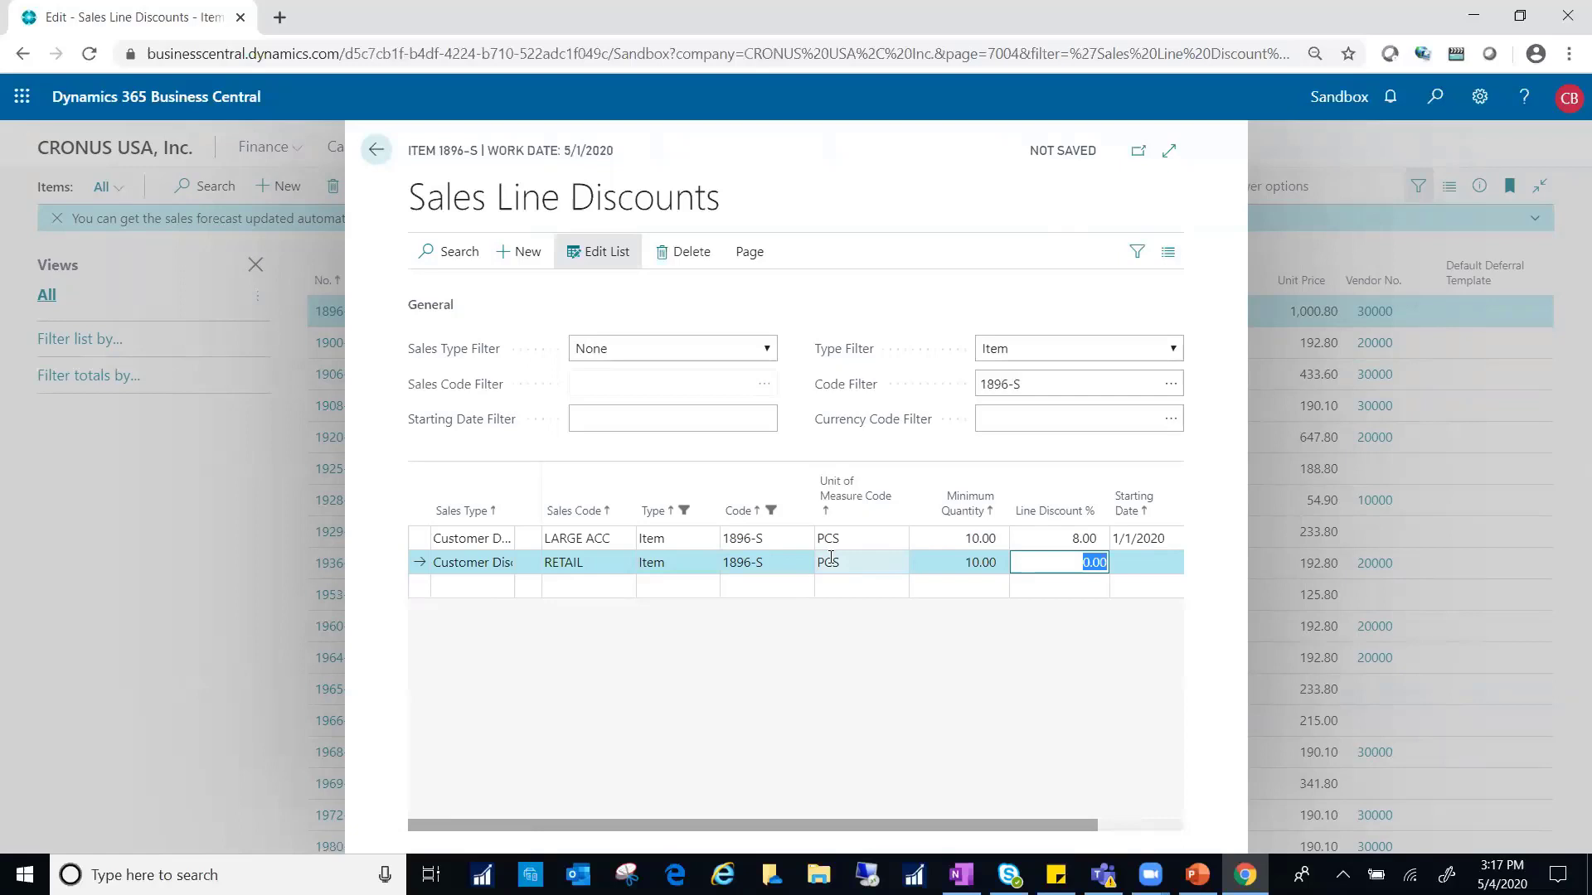
text(5)
key(Tab)
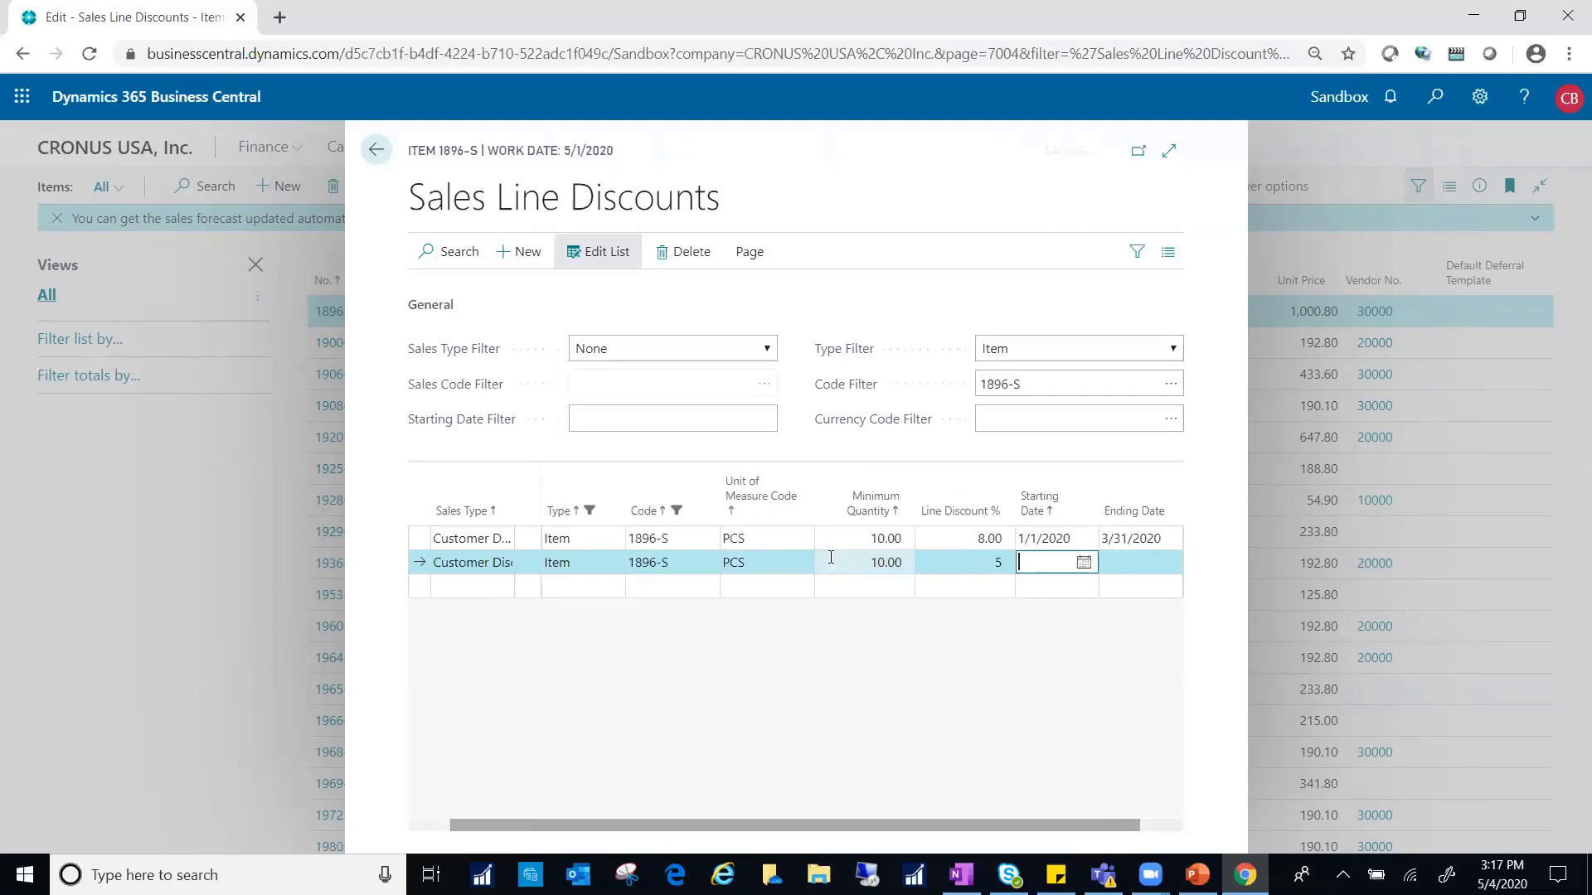
text(0101)
key(Tab)
text(03)
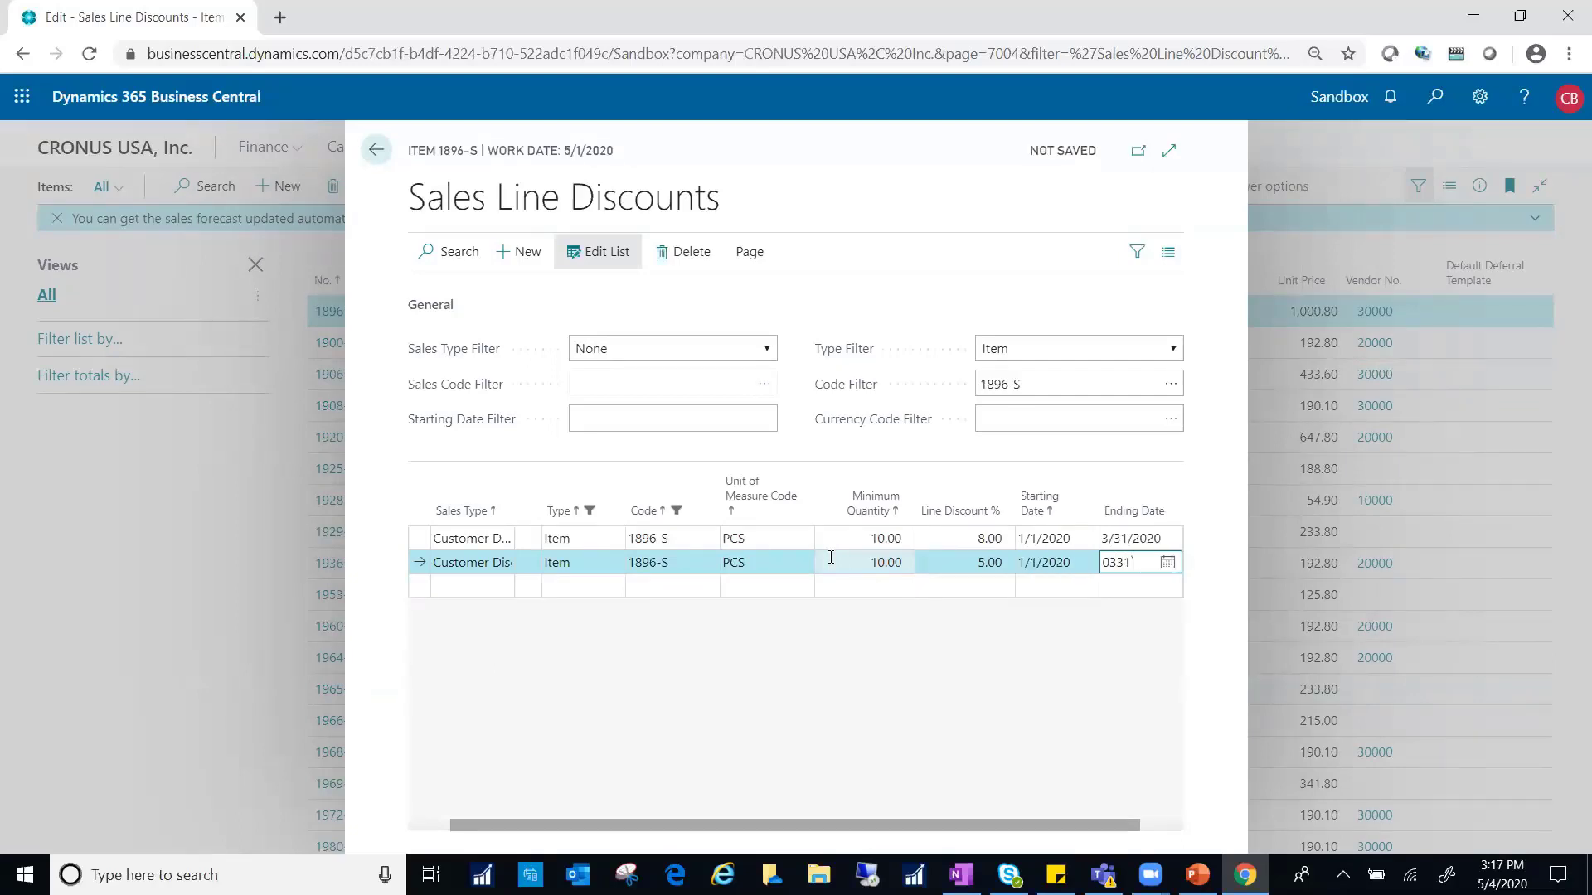
text(31)
key(Tab)
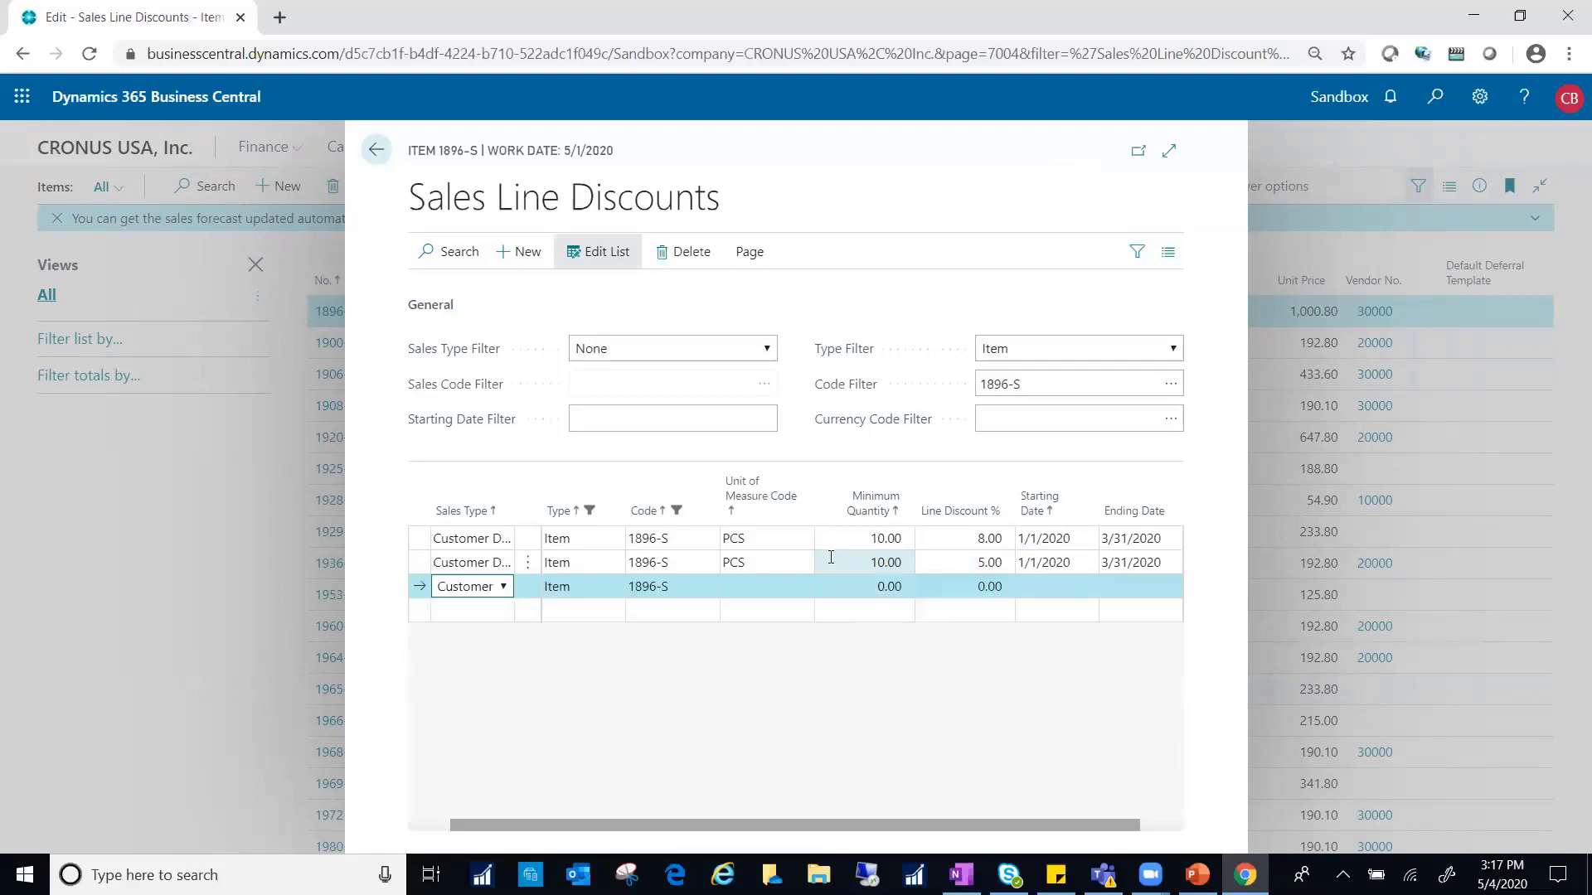
key(Up)
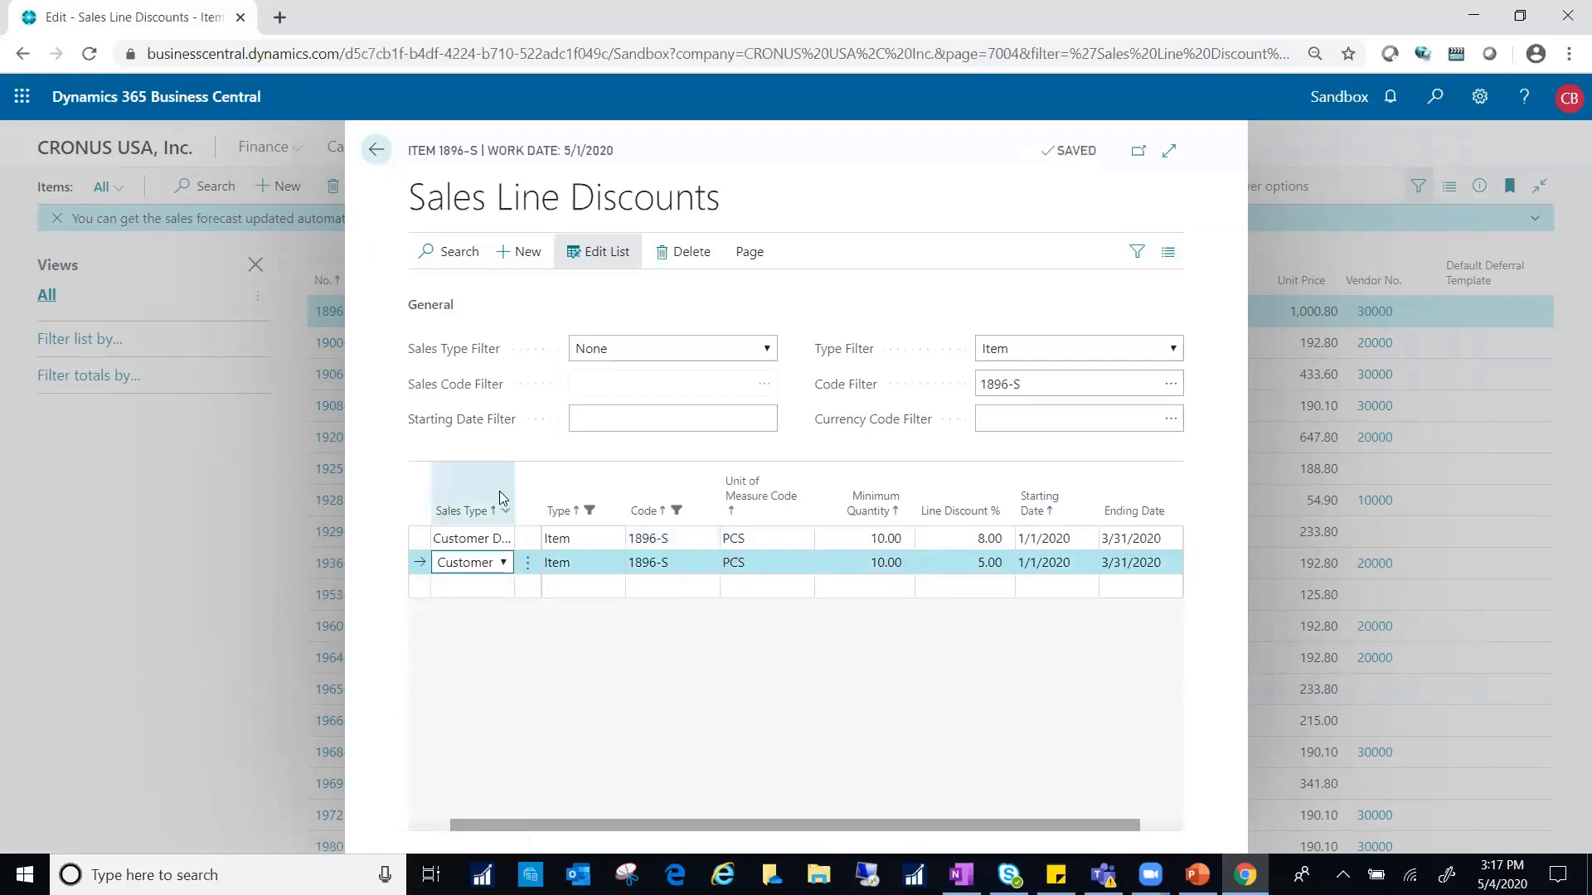
Widen the Sales Type column and check the LARGE ACC and RETAIL discount quantities and percentages
drag(514, 491, 603, 494)
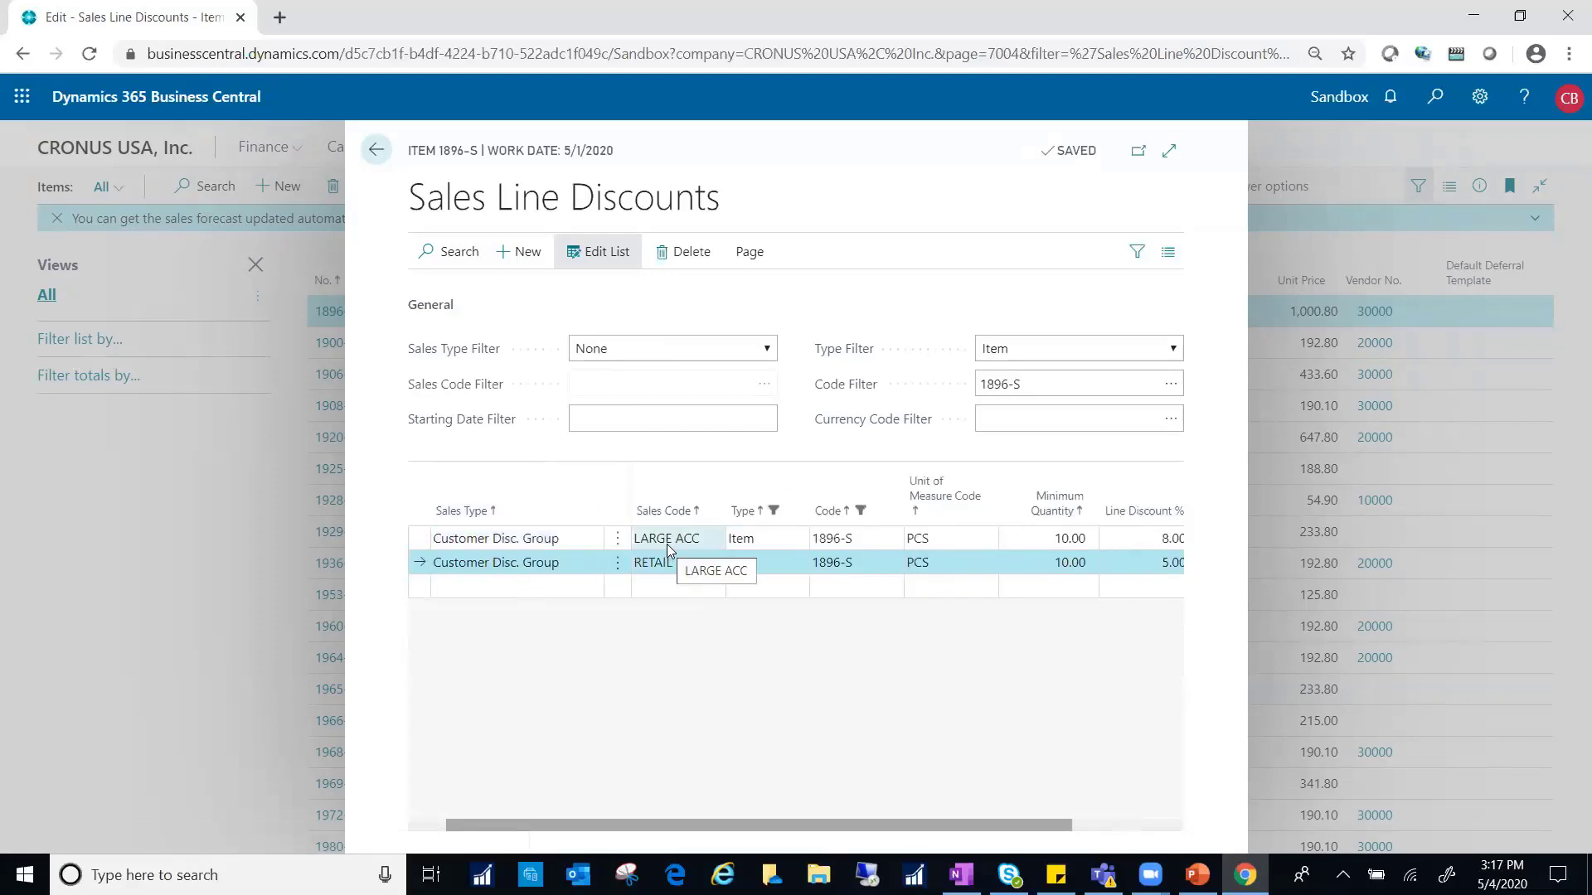
click(867, 539)
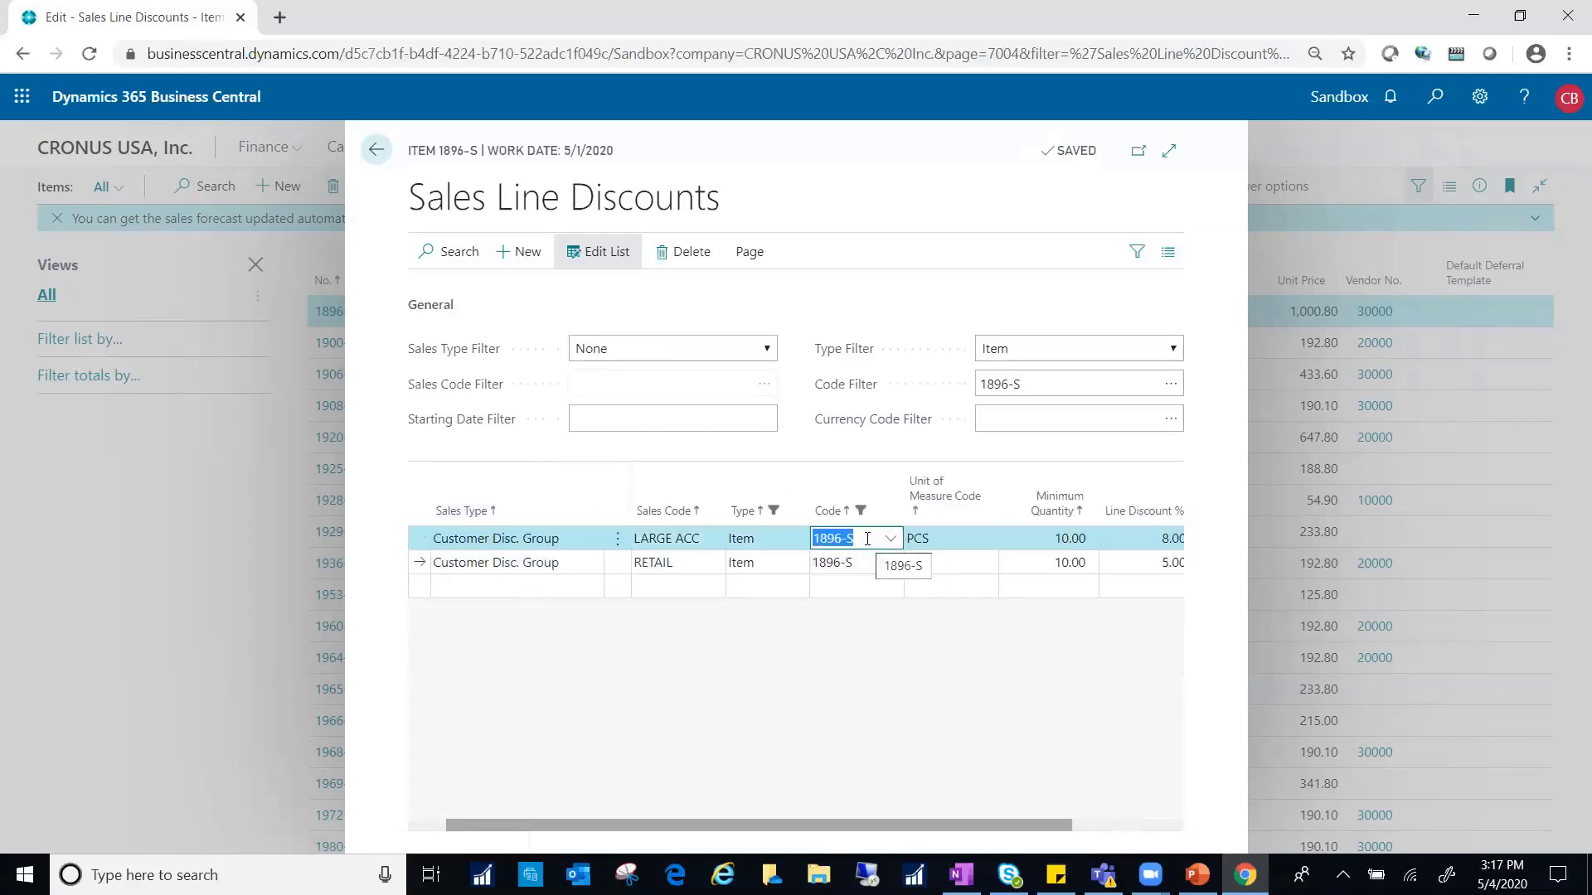
click(1051, 538)
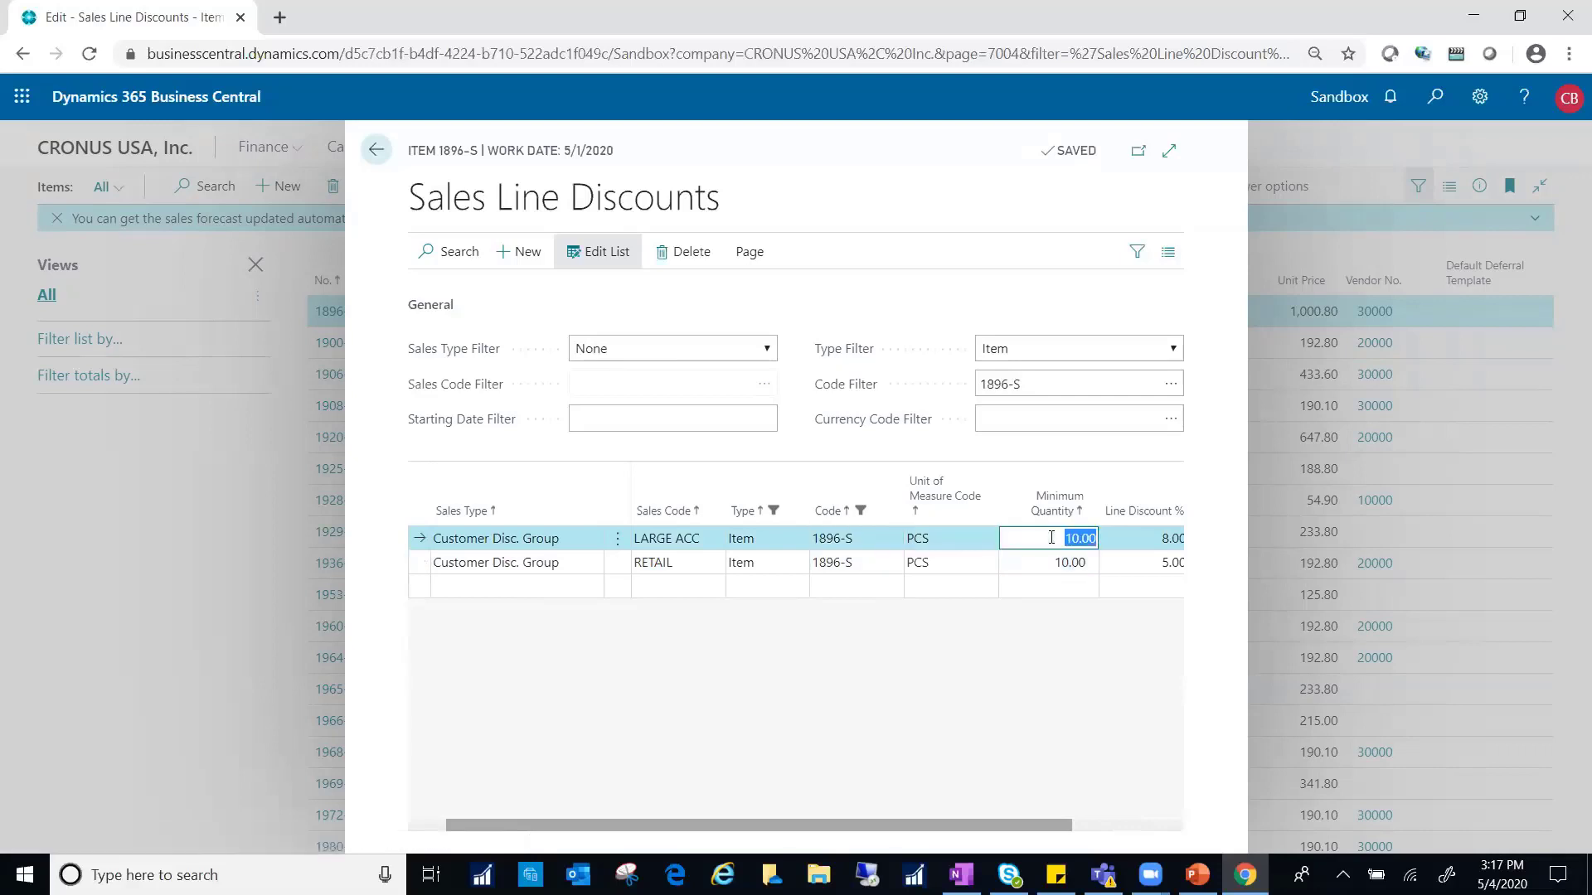
click(1120, 539)
click(1049, 567)
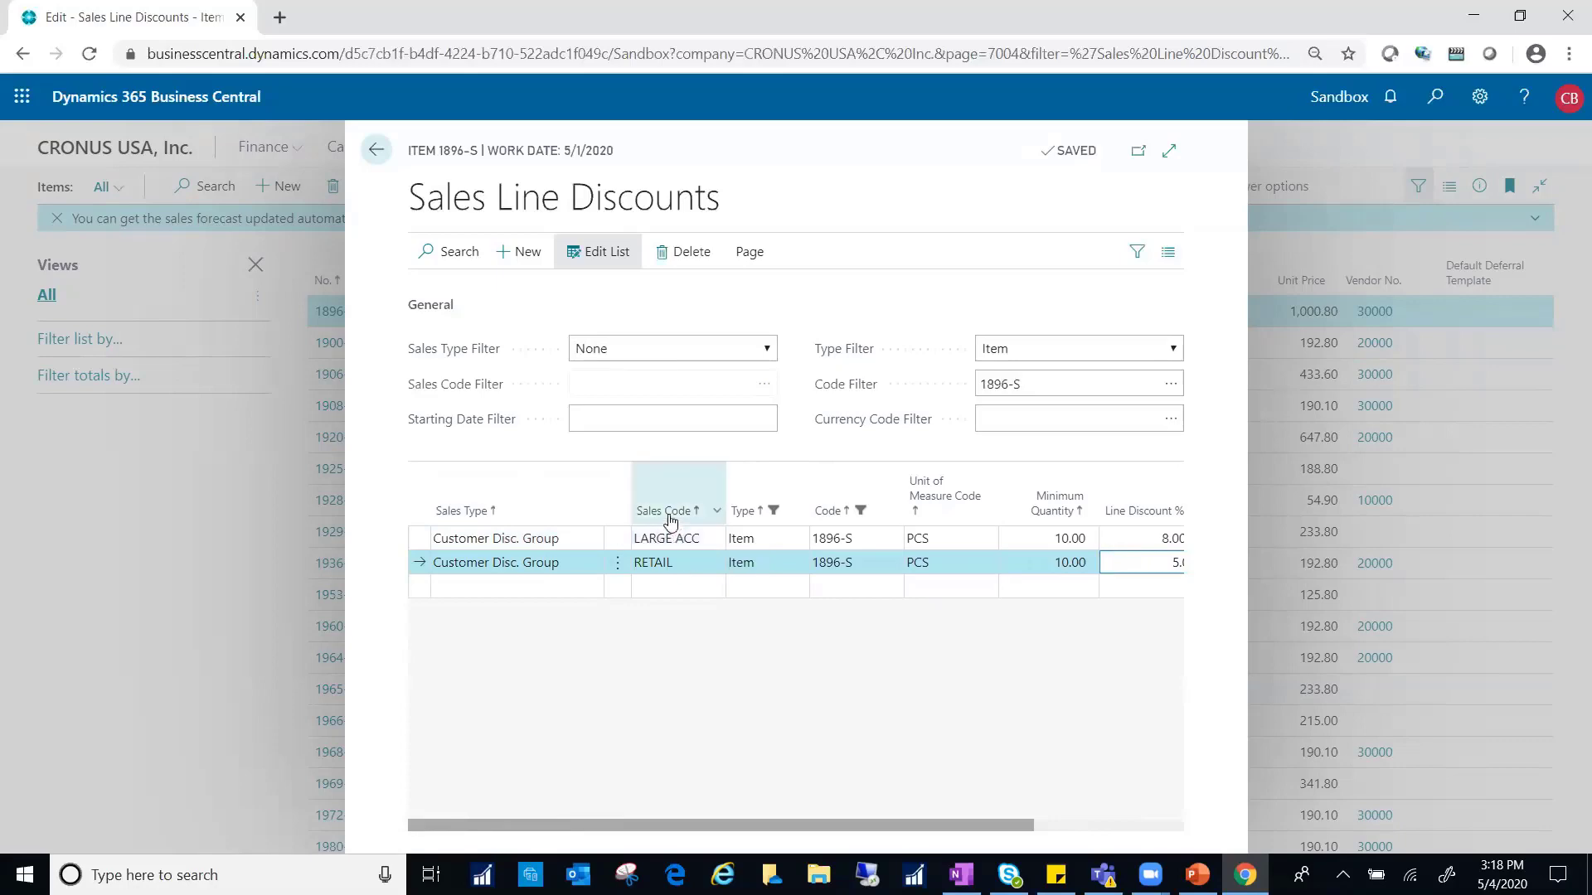
click(677, 558)
Close the line discounts and open the Trey Research customer card from the Customers list
key(Escape)
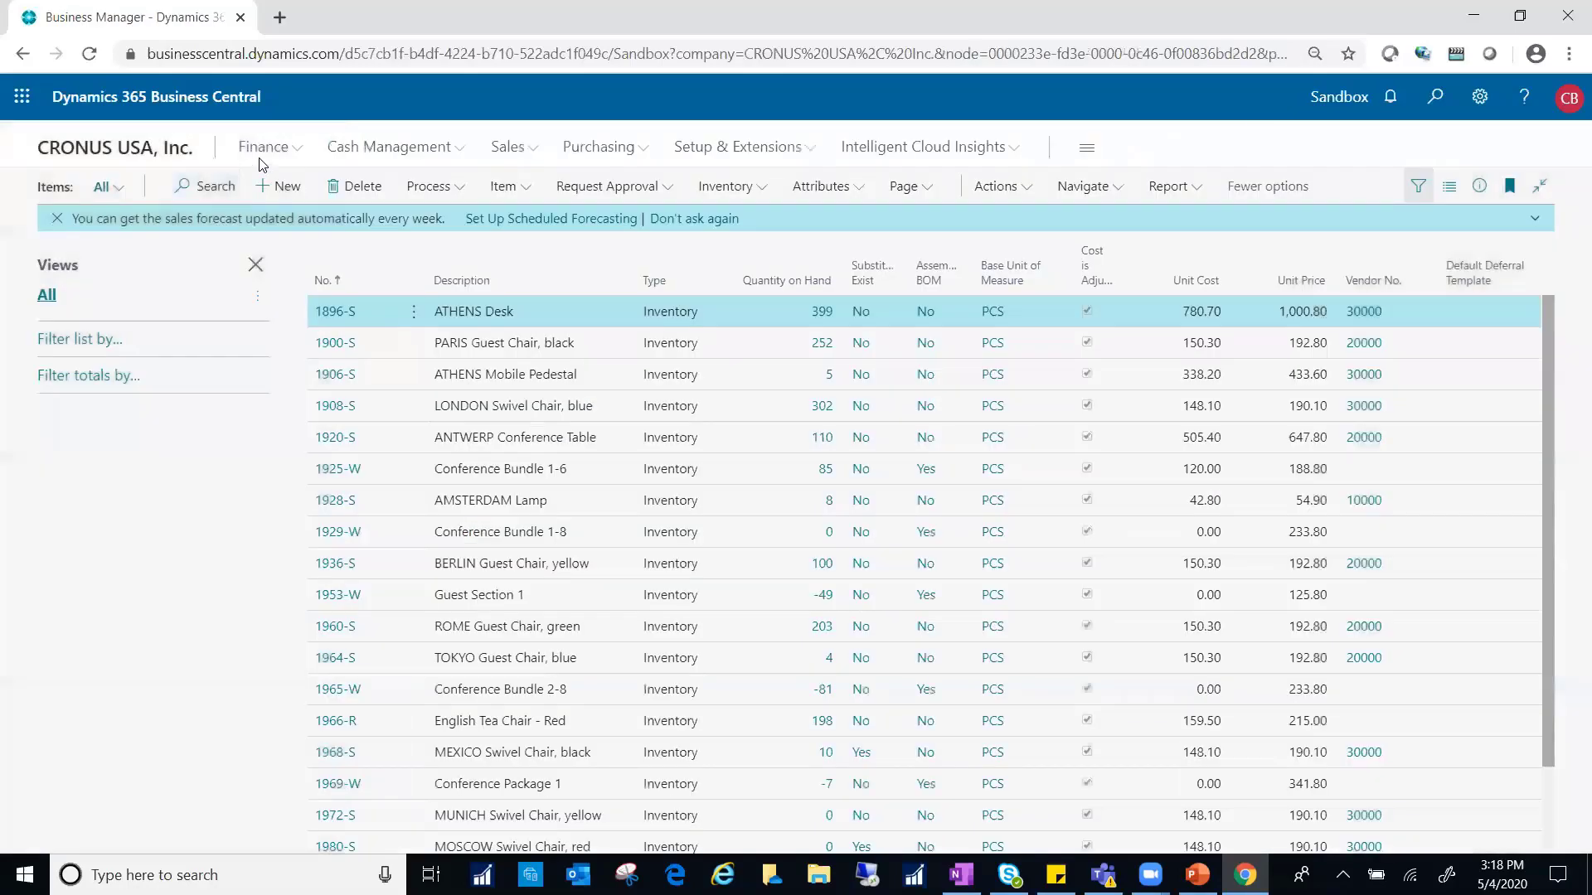
key(Escape)
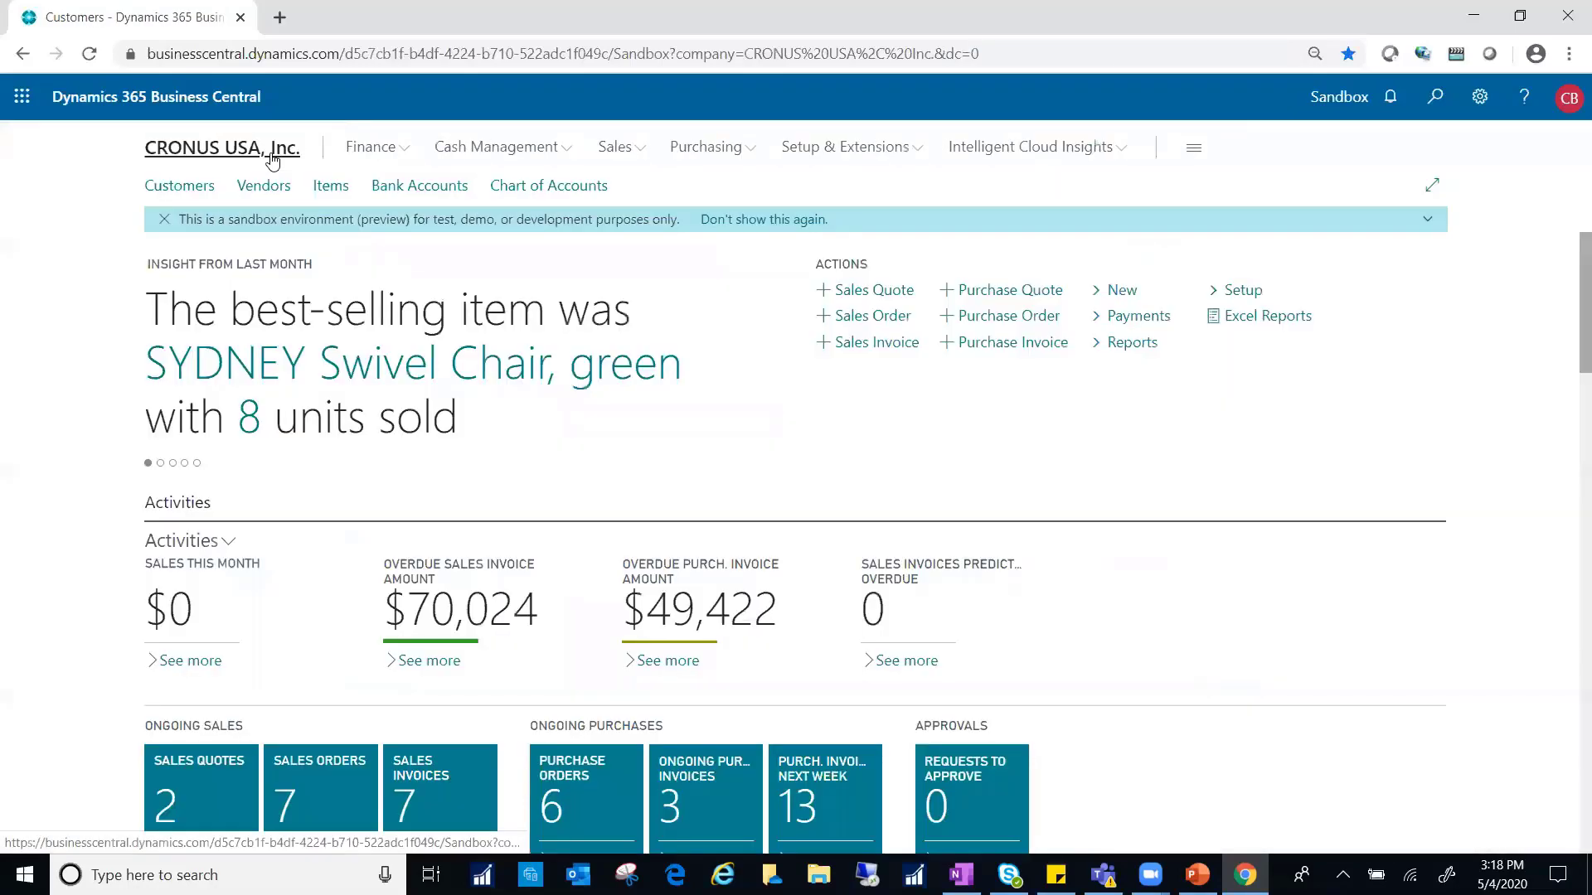
click(202, 194)
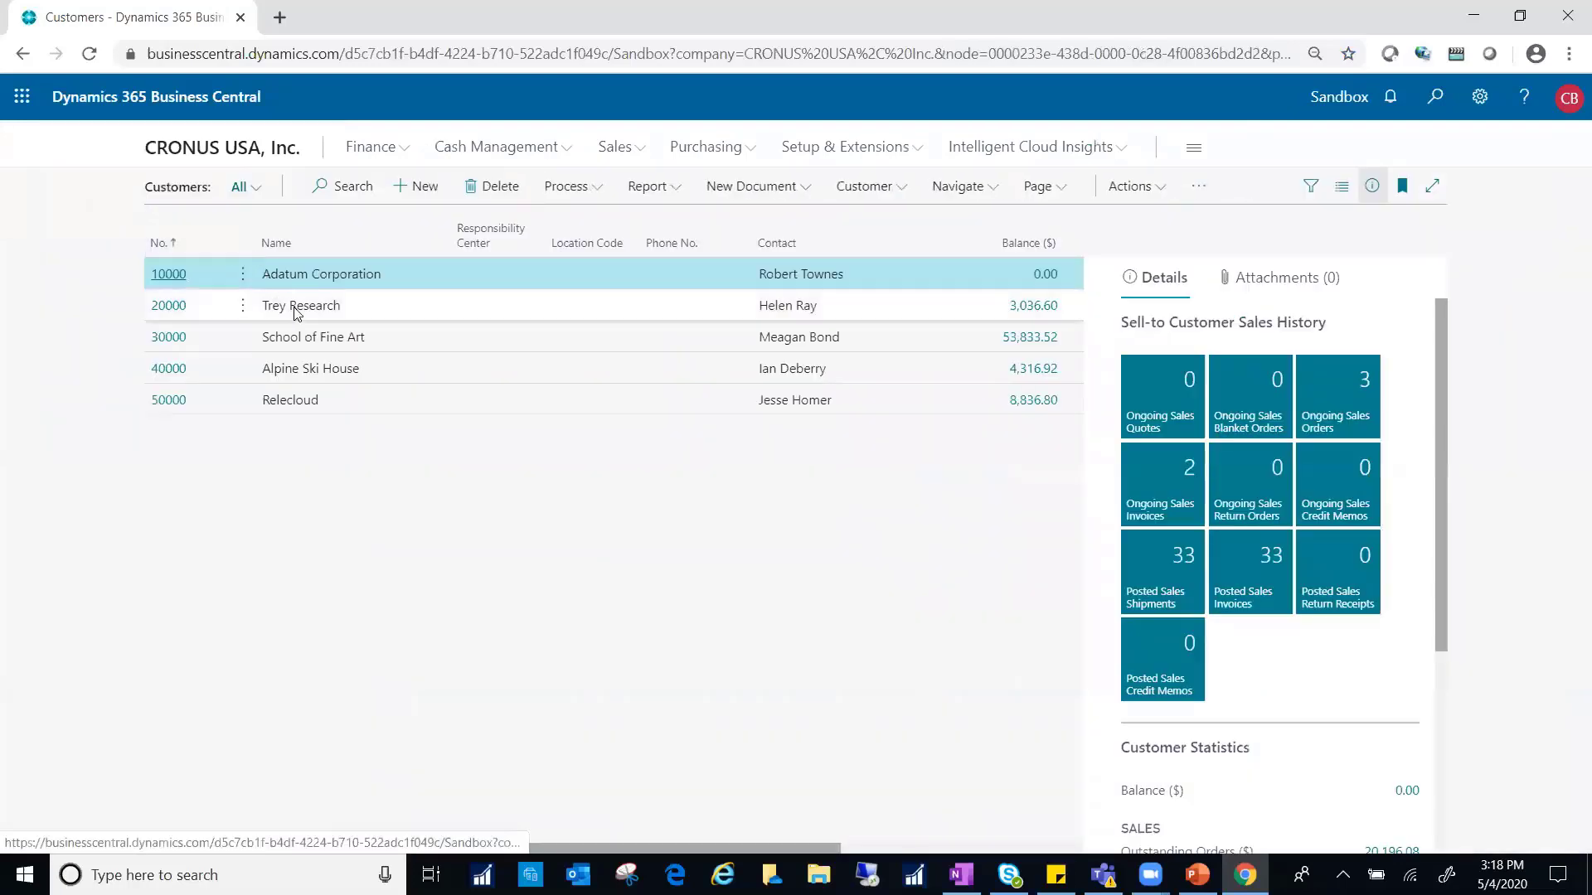
click(296, 313)
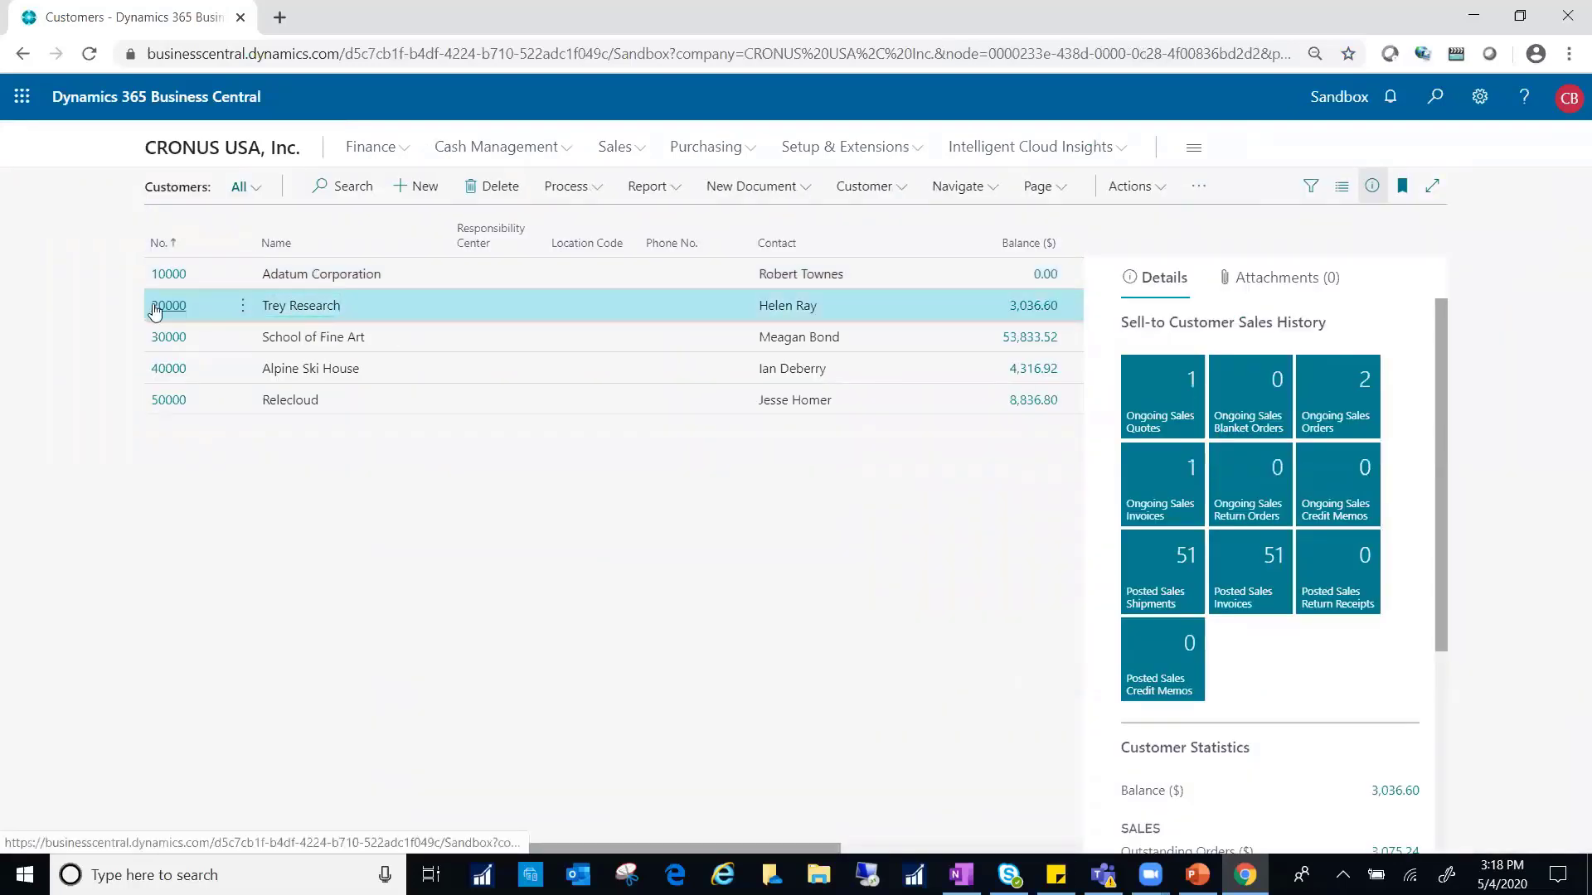
click(155, 311)
Assign Trey Research the LARGE ACC discount group and LEVEL 1 price group, then close the card
scroll(790, 504, down, 4)
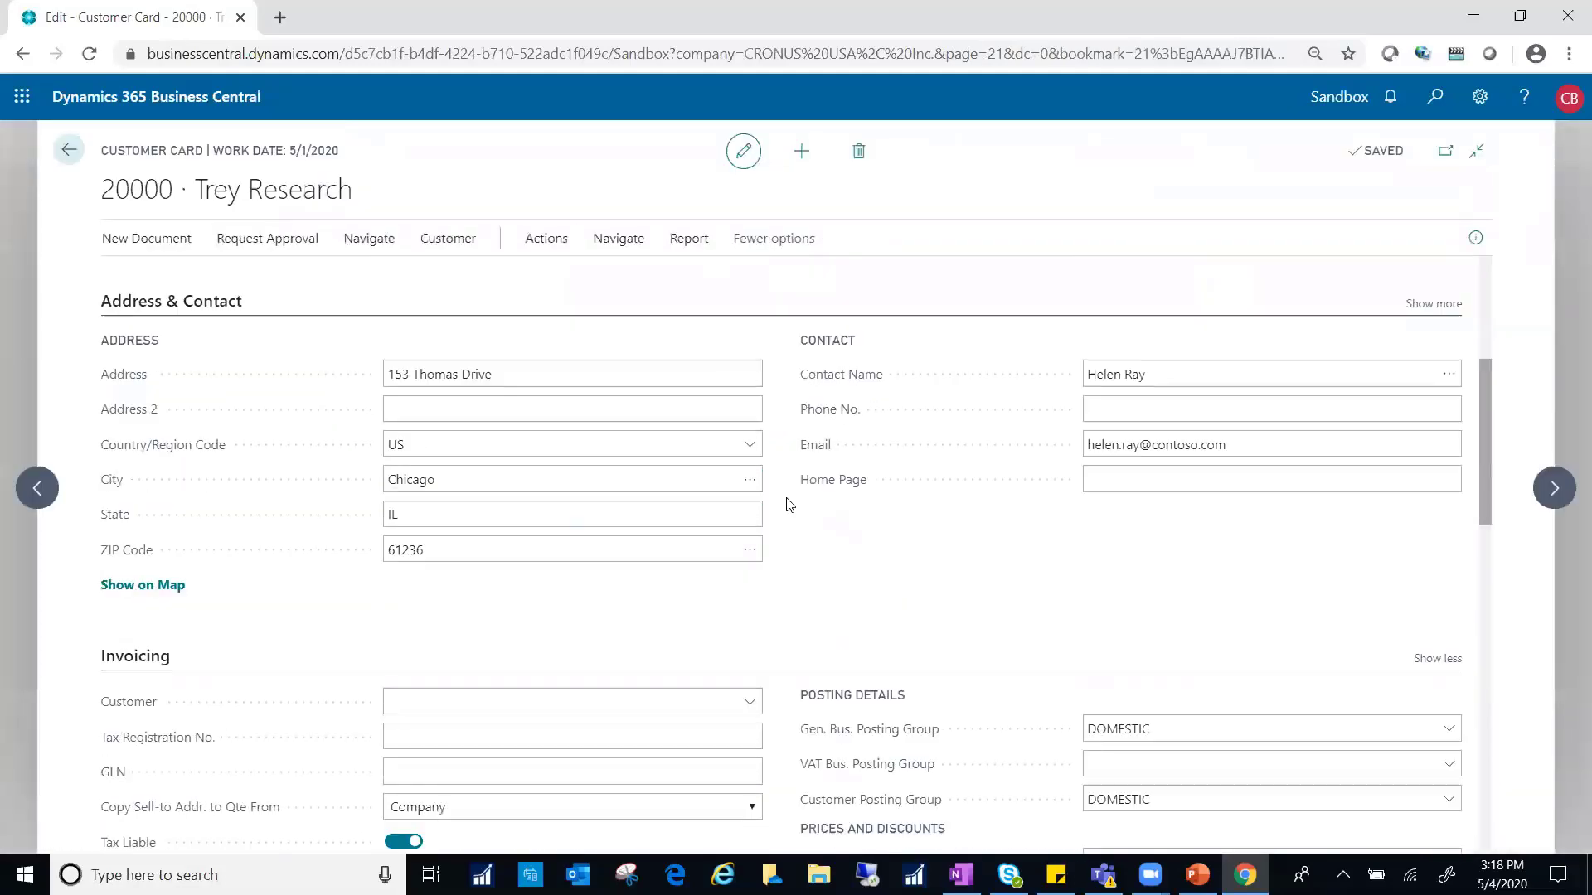
scroll(789, 504, down, 3)
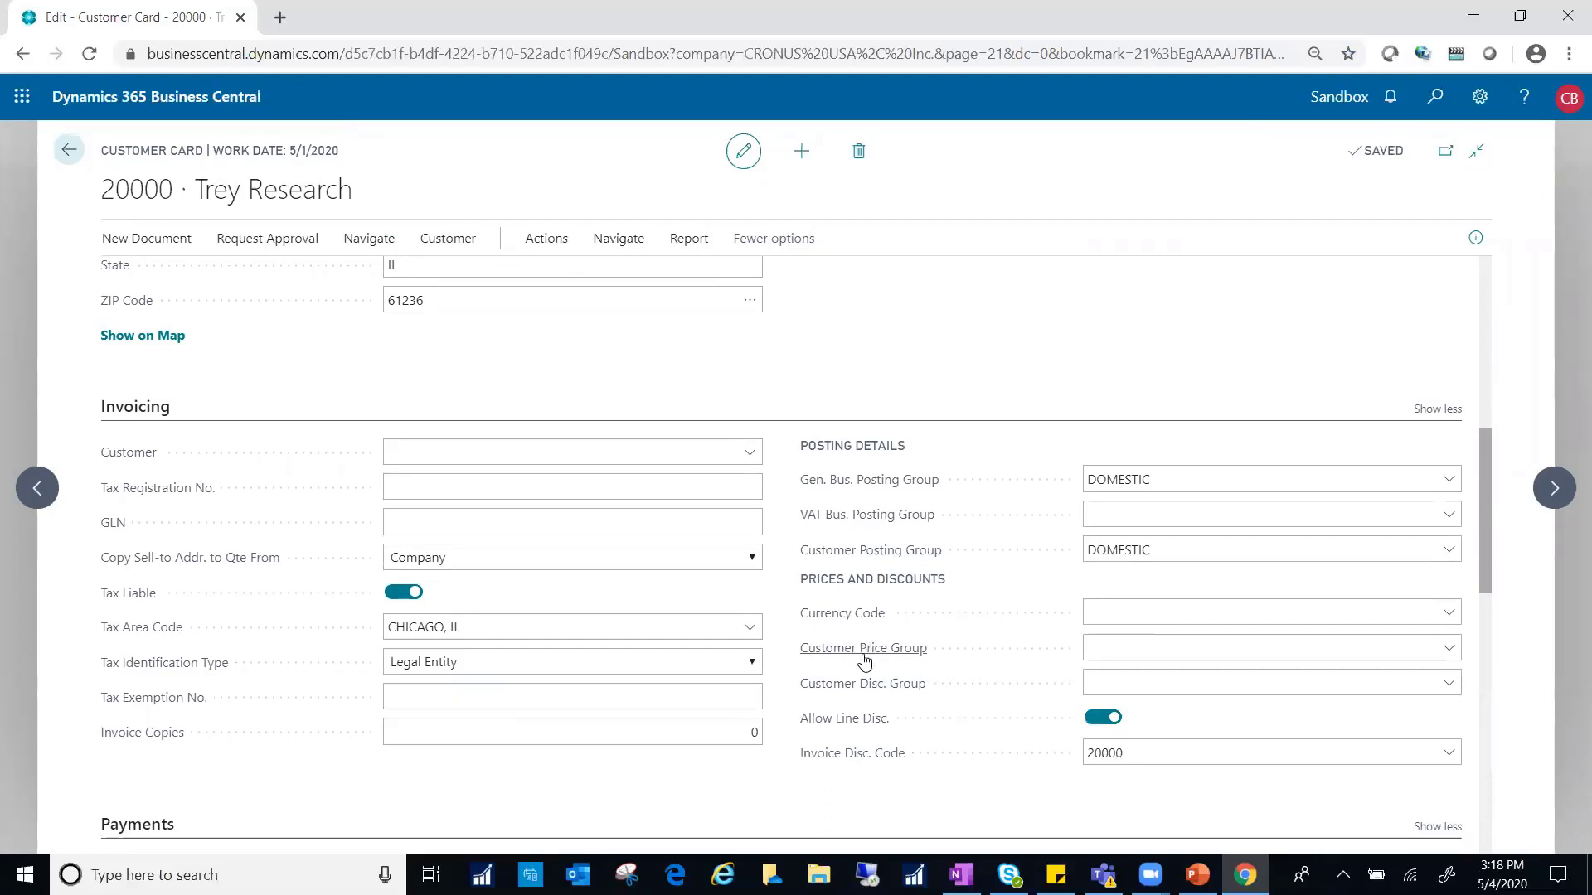
mouse_move(925, 690)
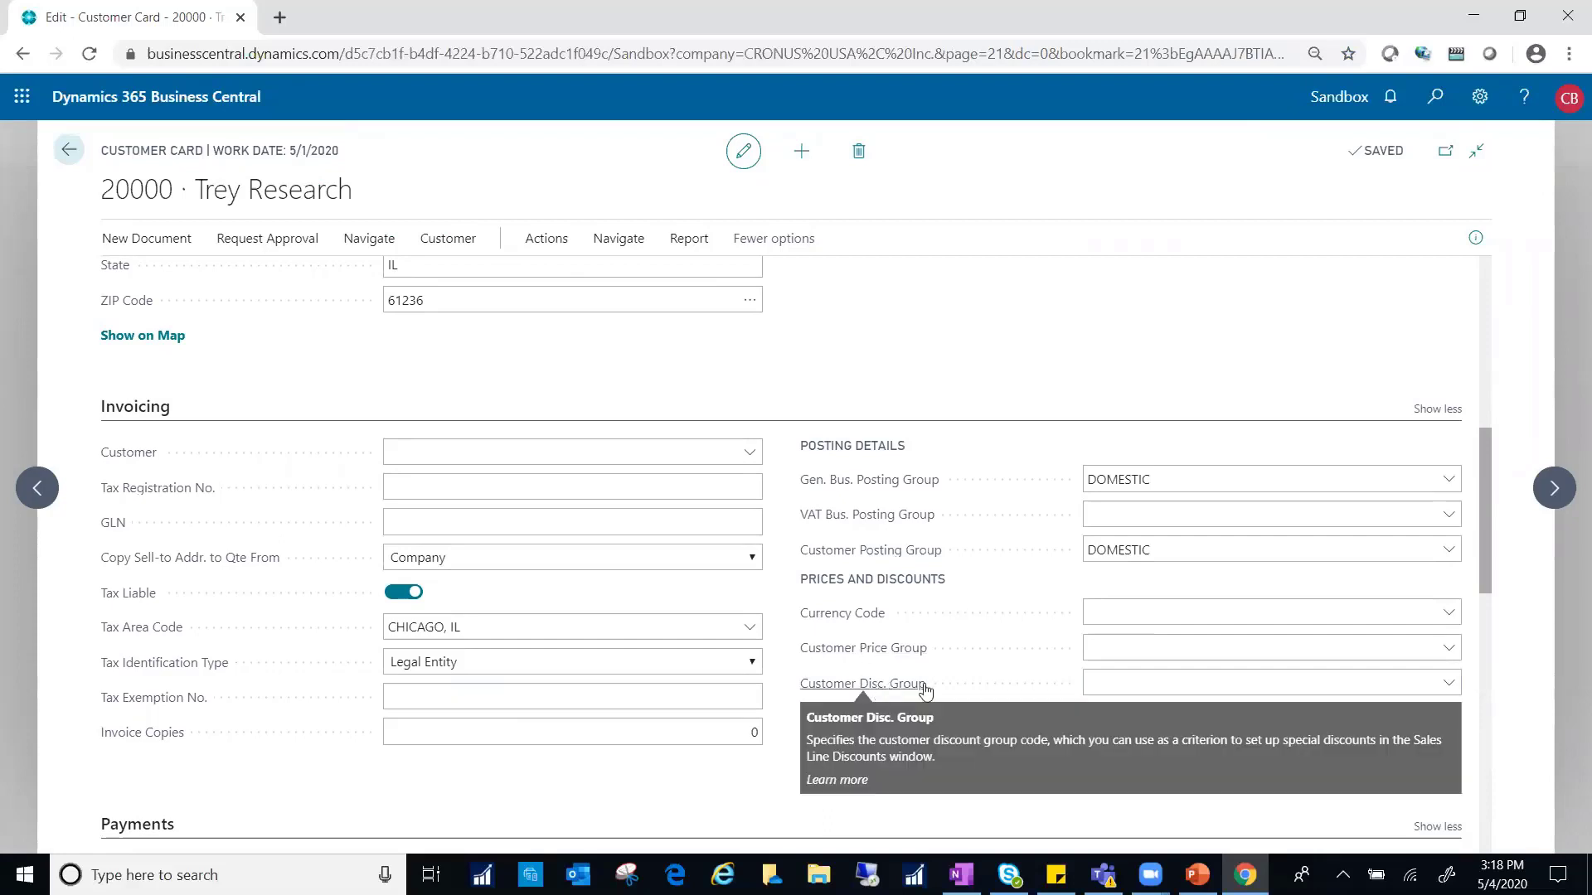
click(1217, 684)
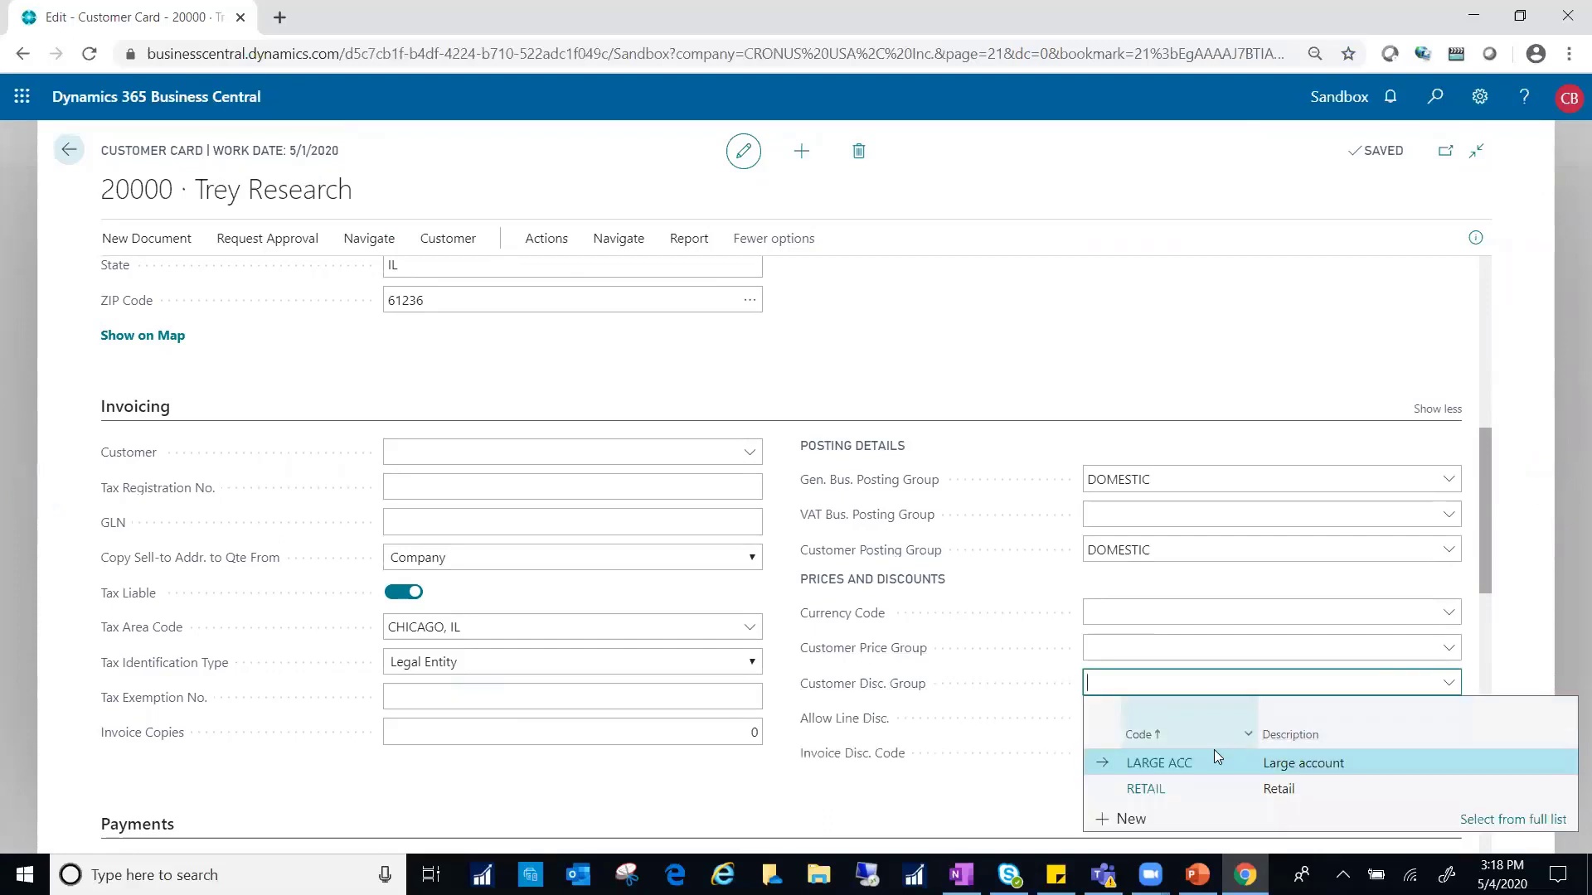
click(1176, 759)
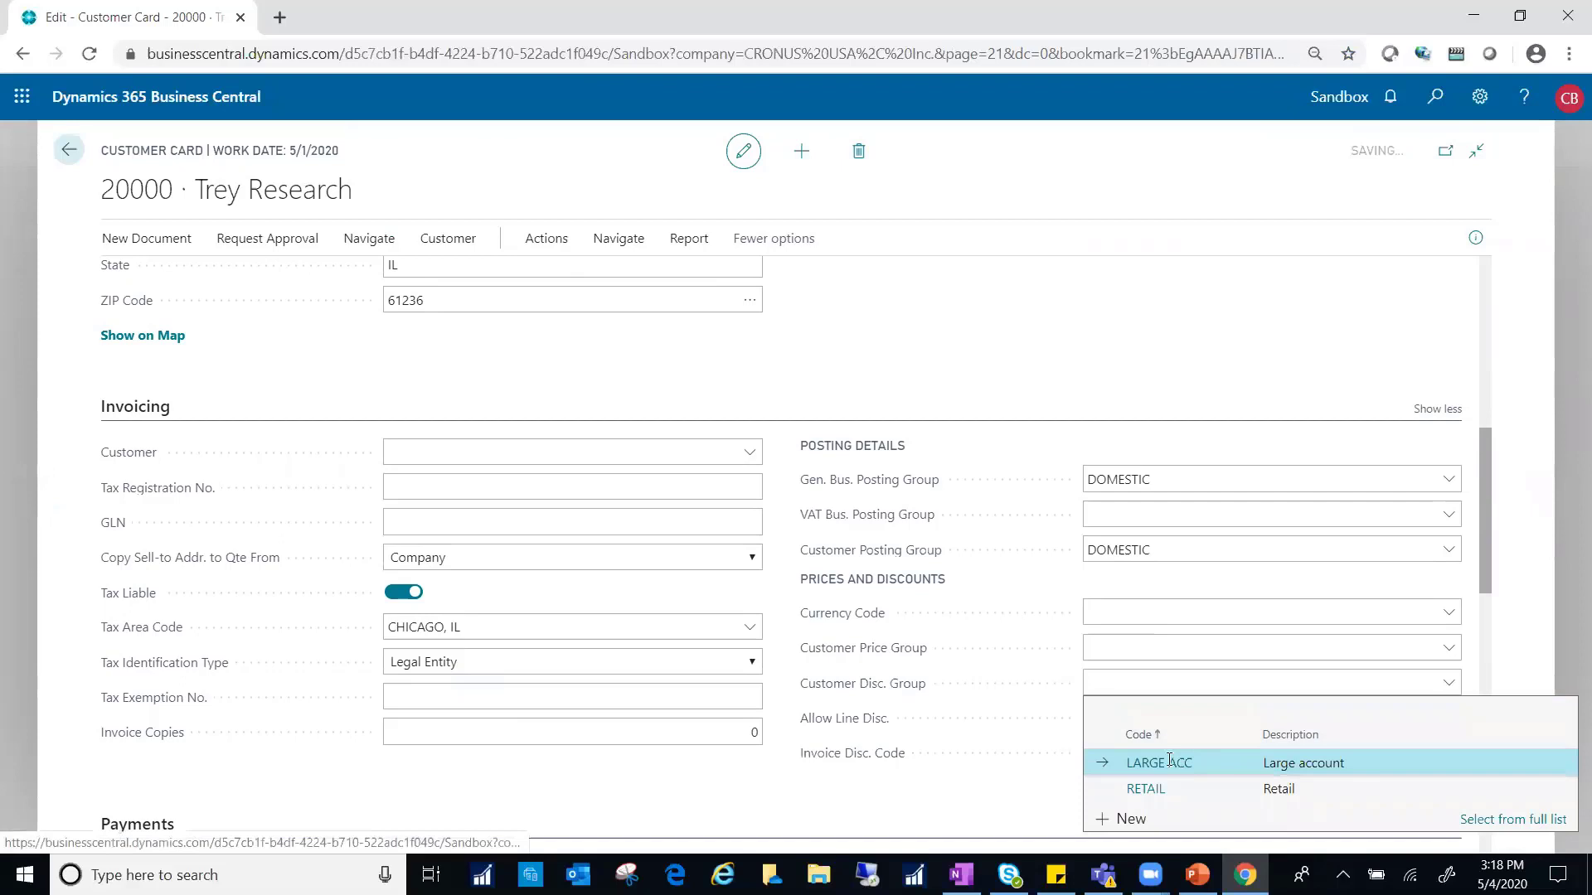
click(1139, 659)
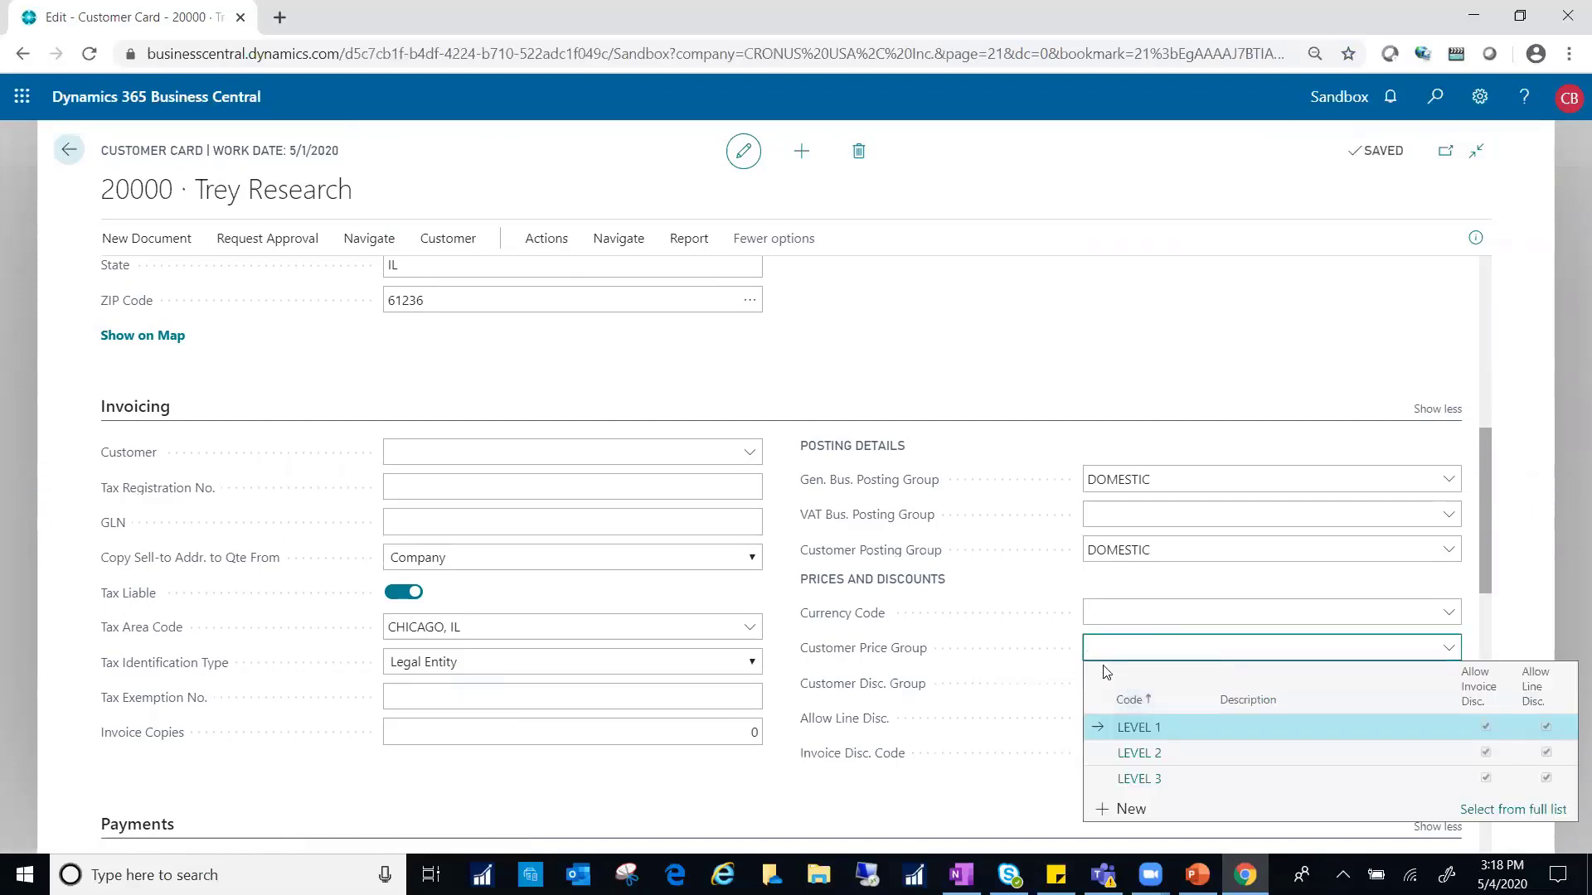
click(1154, 727)
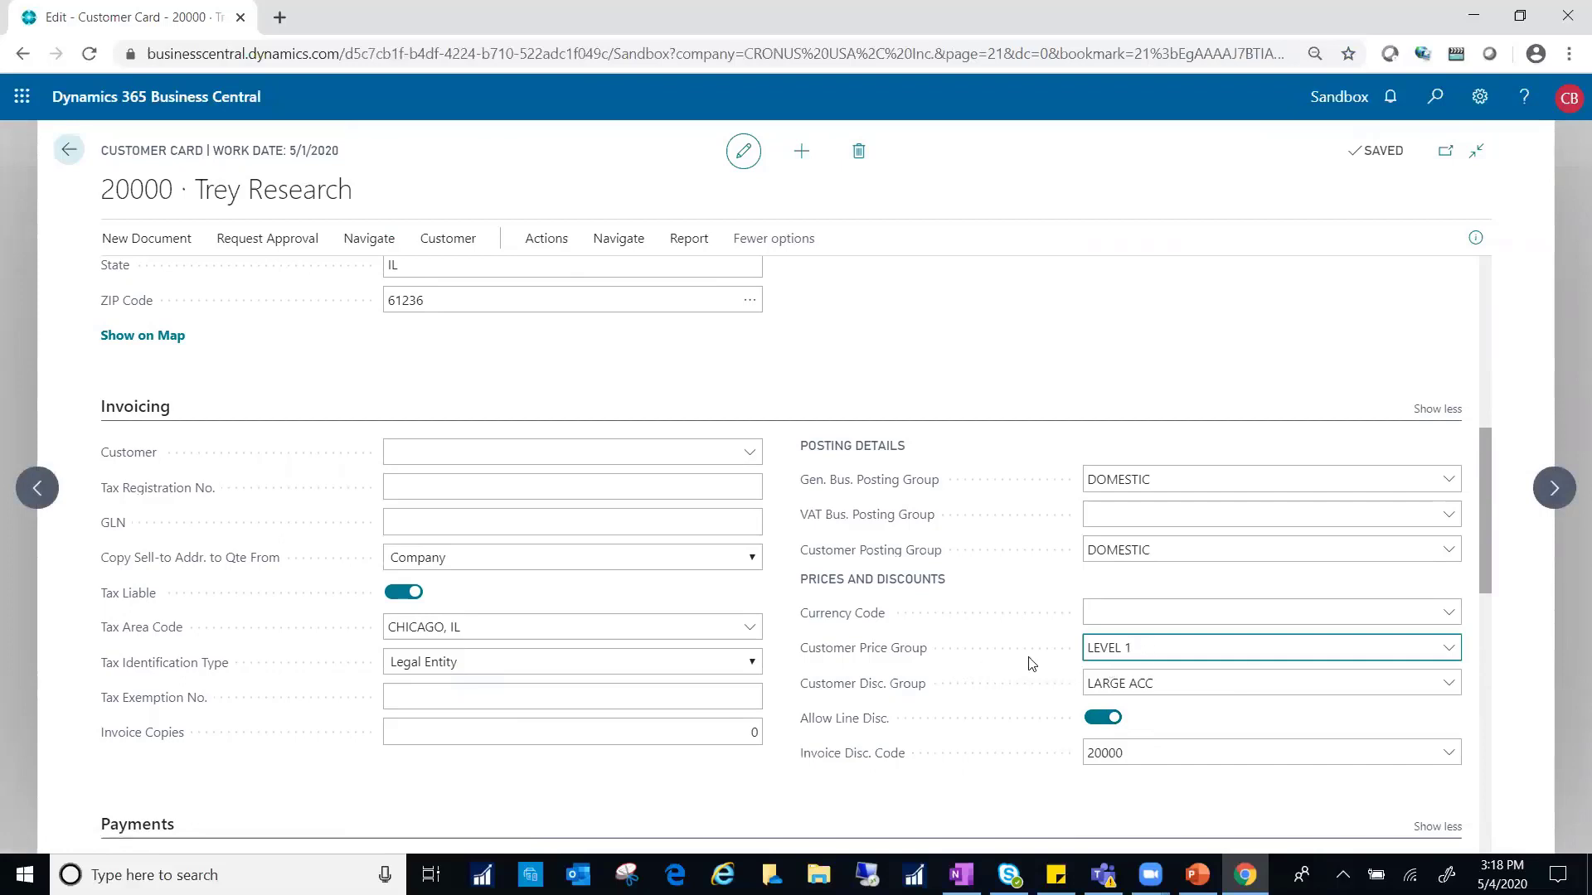
click(1214, 686)
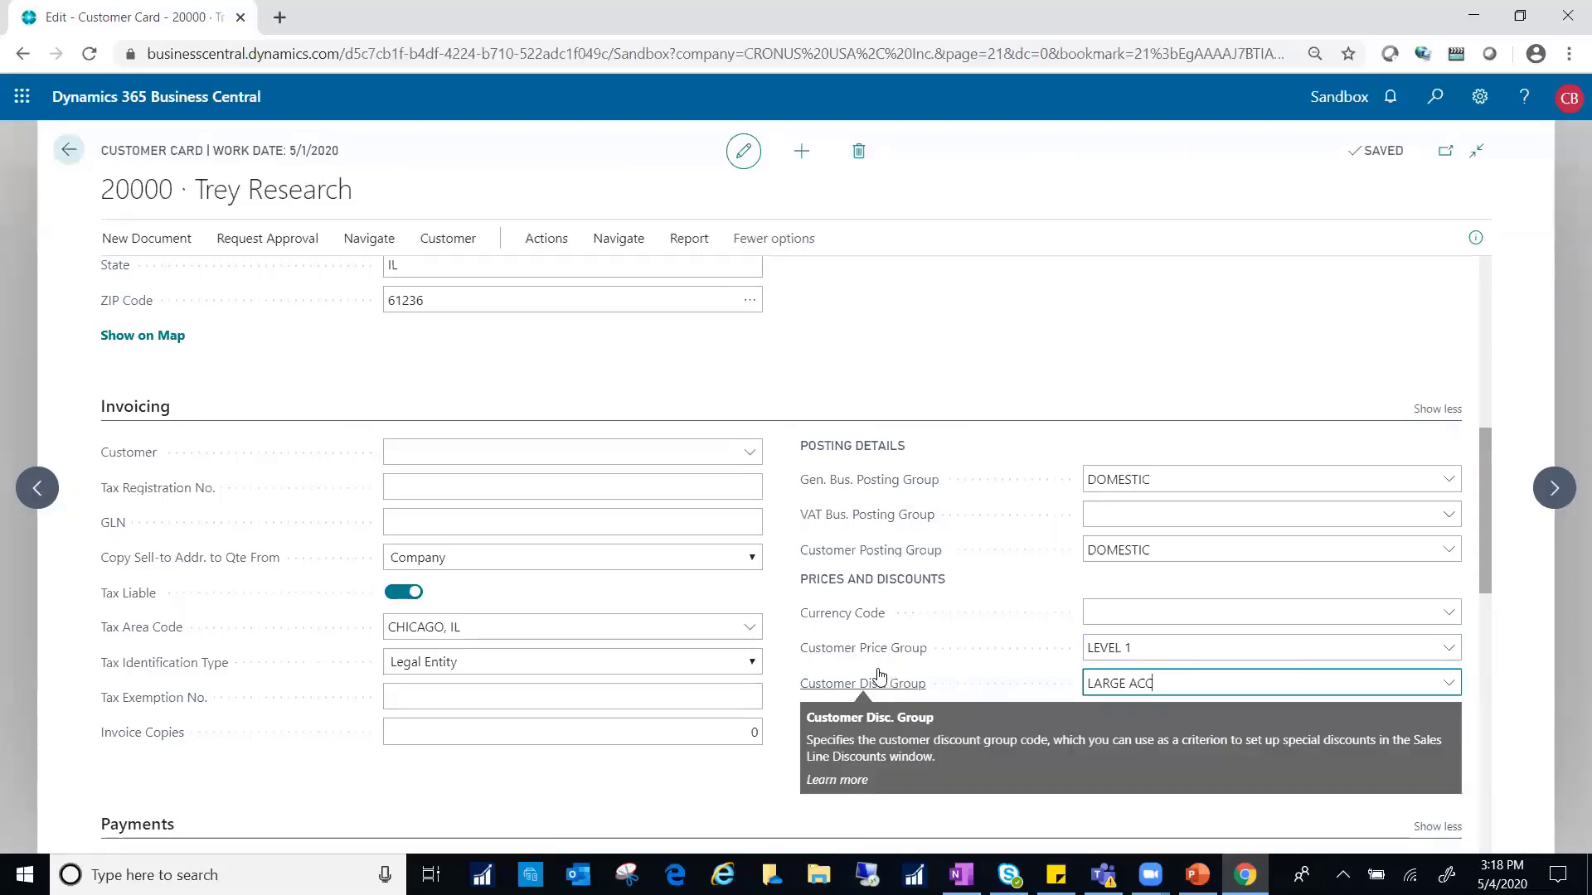
click(58, 148)
Go from the home page to Items and open the Sales Prices page for item 1896-S
click(212, 157)
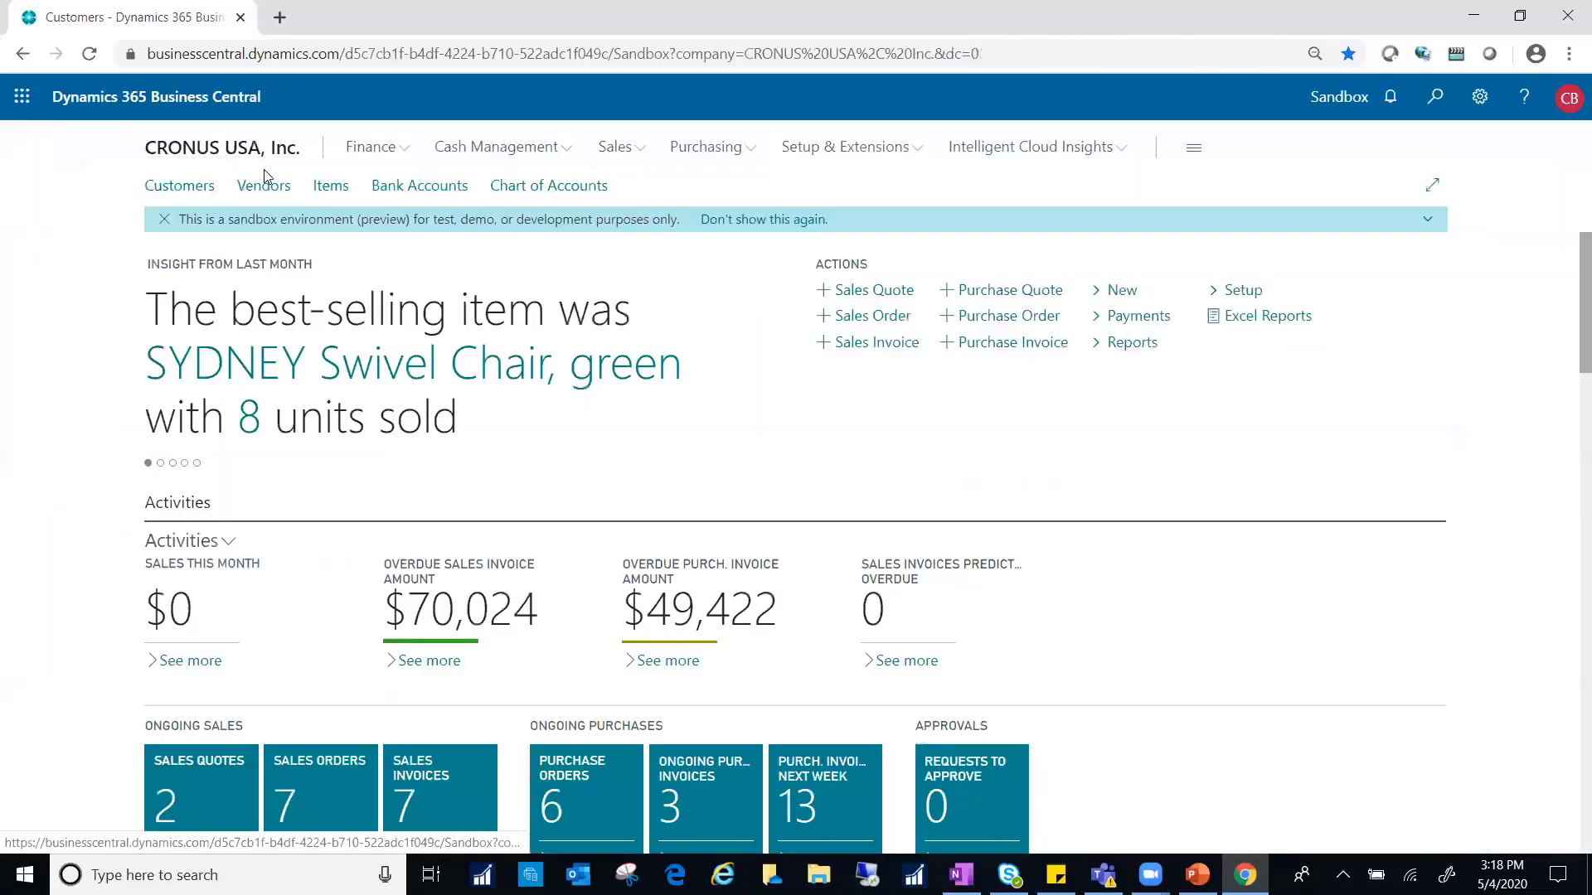
click(330, 186)
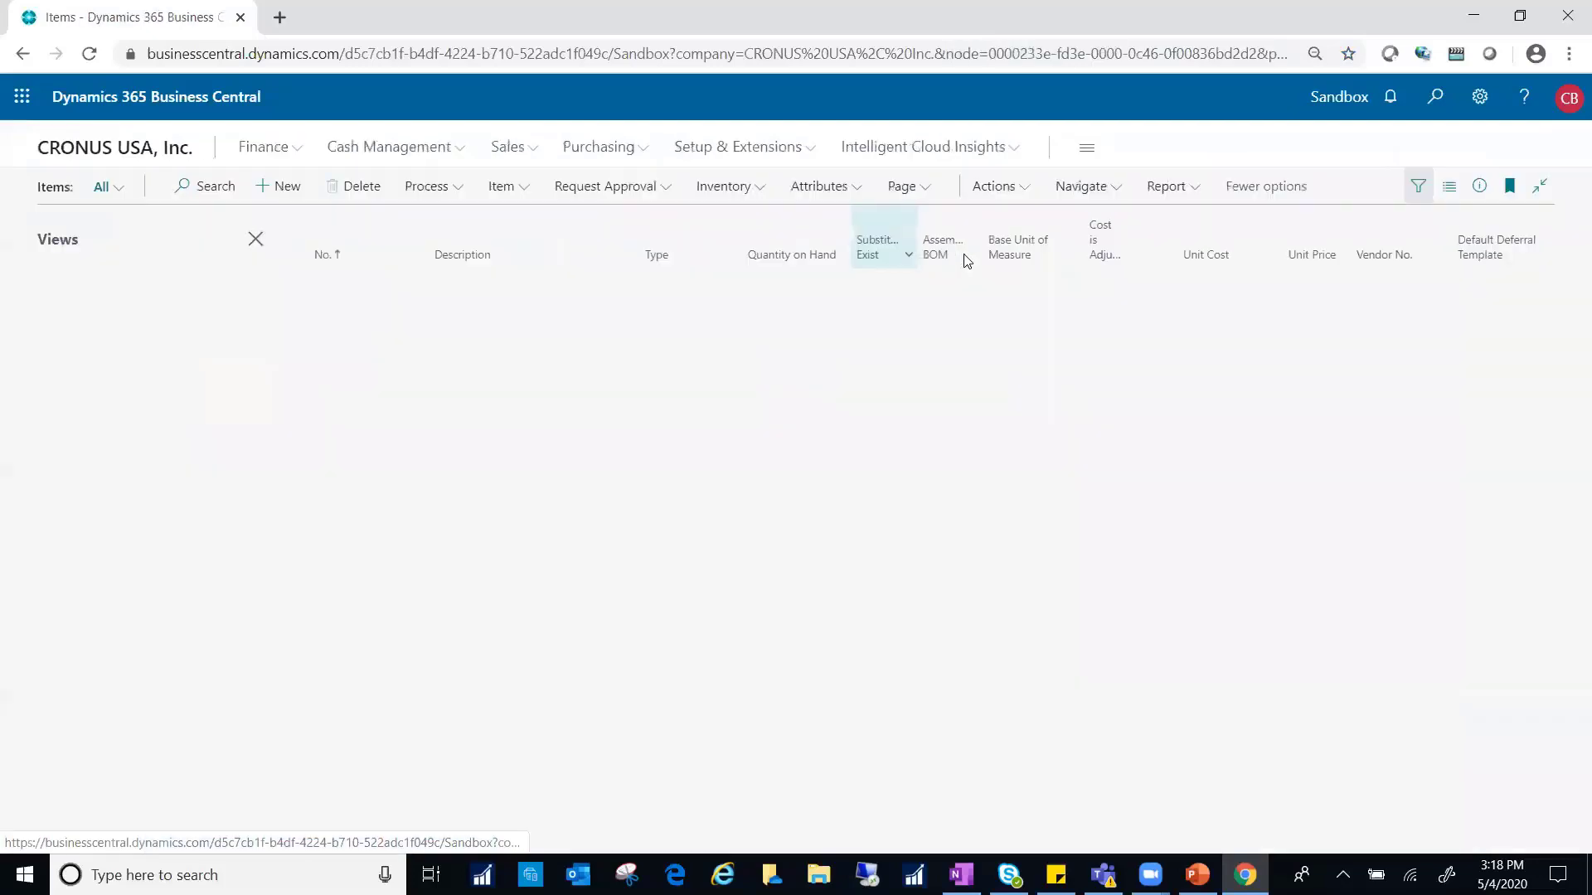
click(1089, 192)
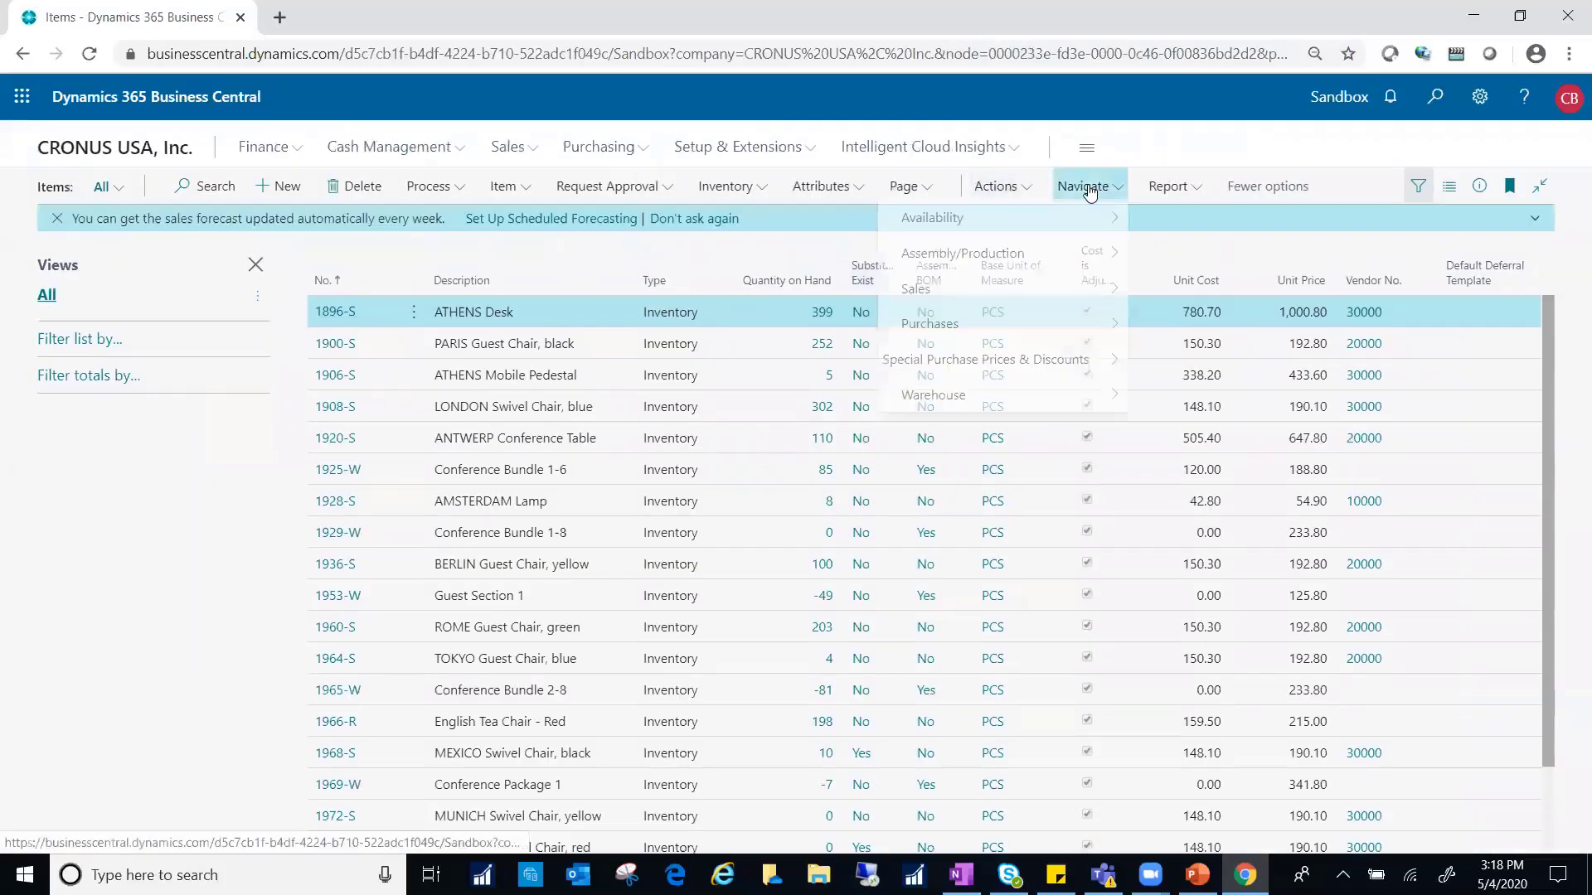
mouse_move(1110, 296)
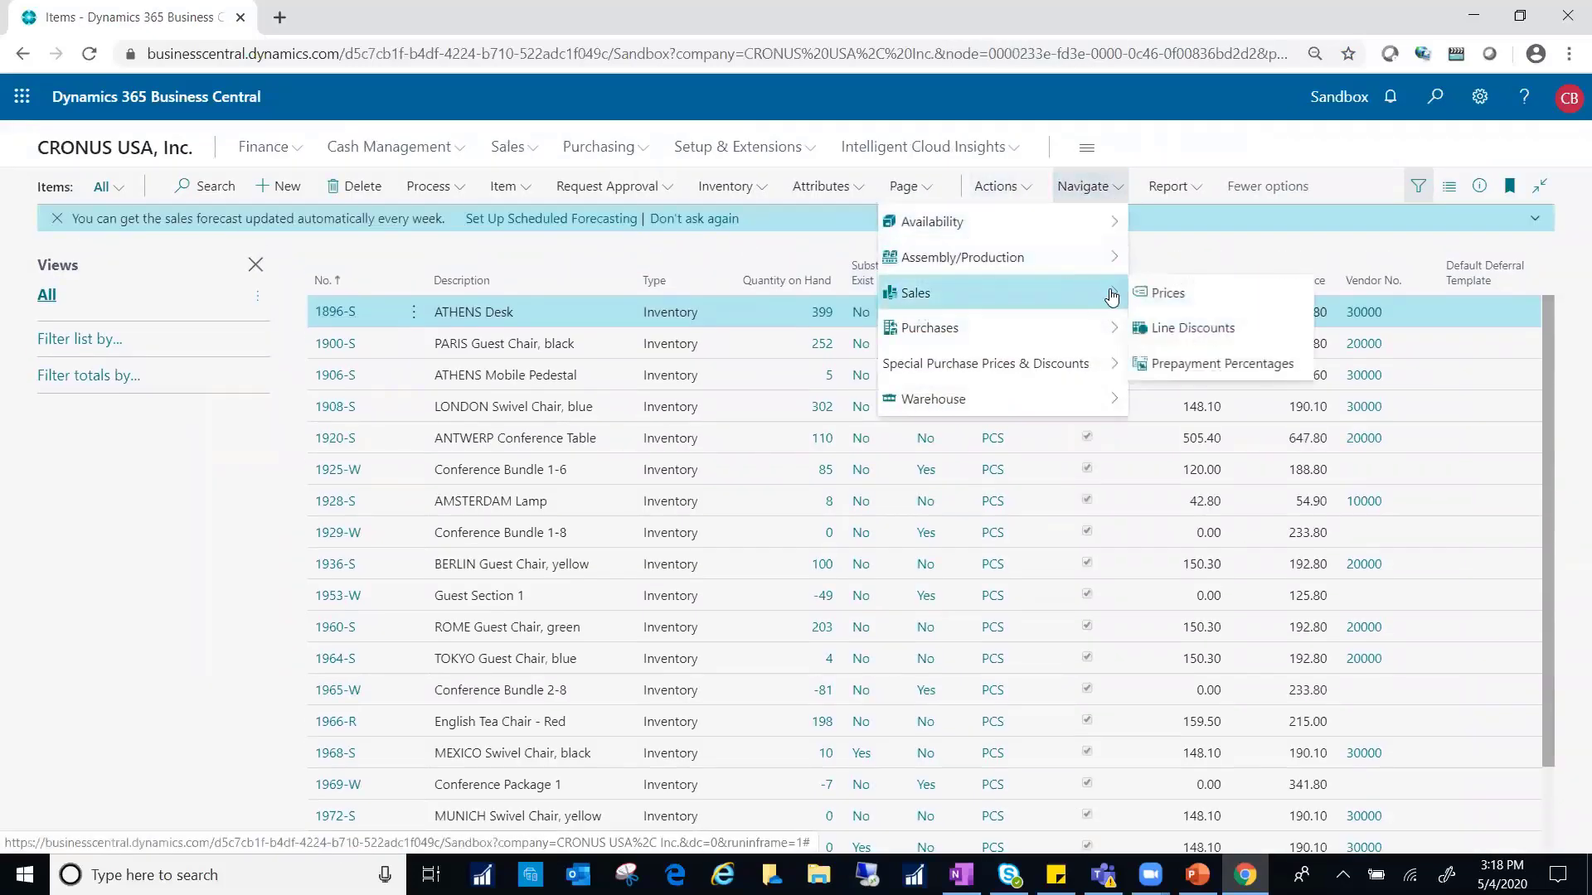
click(1166, 295)
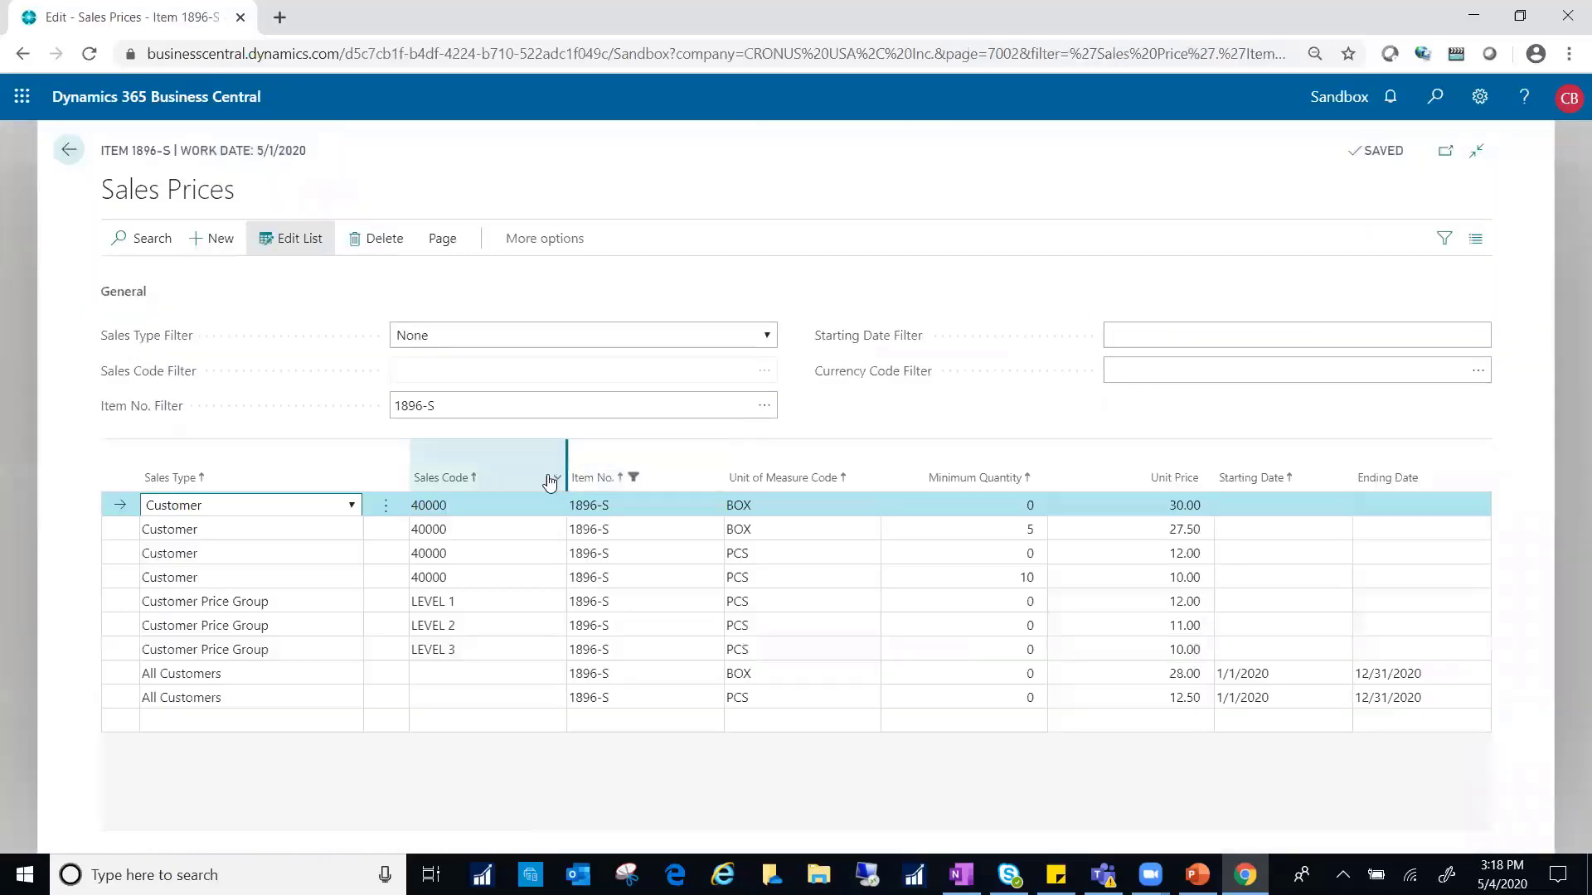